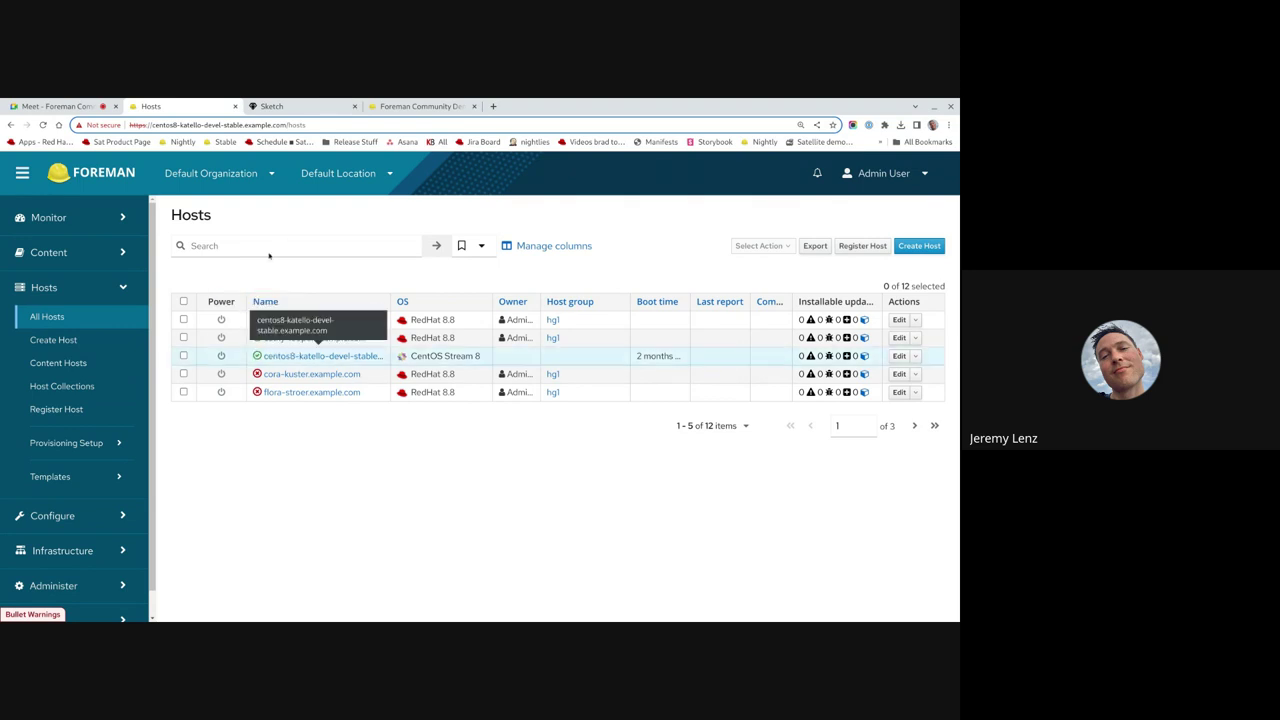
Set the general setting Show New Host Overview Page to Yes in the Administer settings and reload the page
{"action": "scroll", "coordinate": [88, 450], "scroll_direction": "down", "scroll_amount": 1}
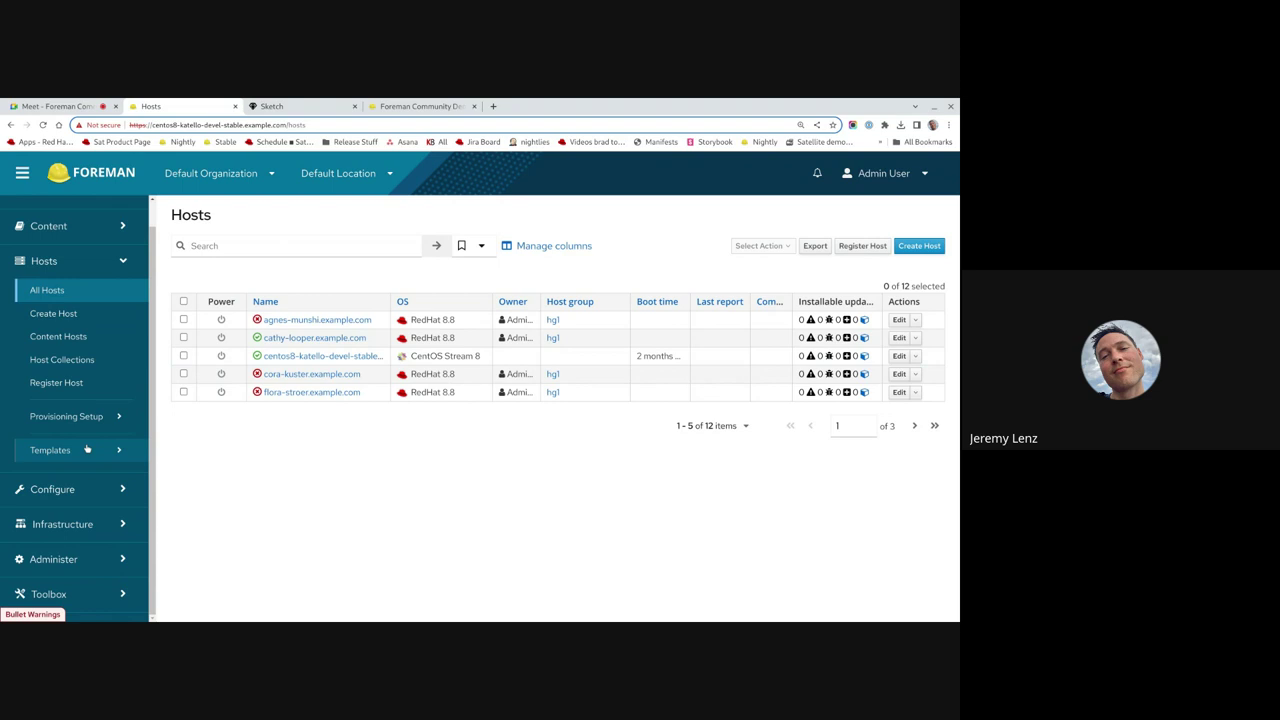
{"action": "left_click", "coordinate": [100, 563]}
{"action": "scroll", "coordinate": [100, 566], "scroll_direction": "down", "scroll_amount": 5}
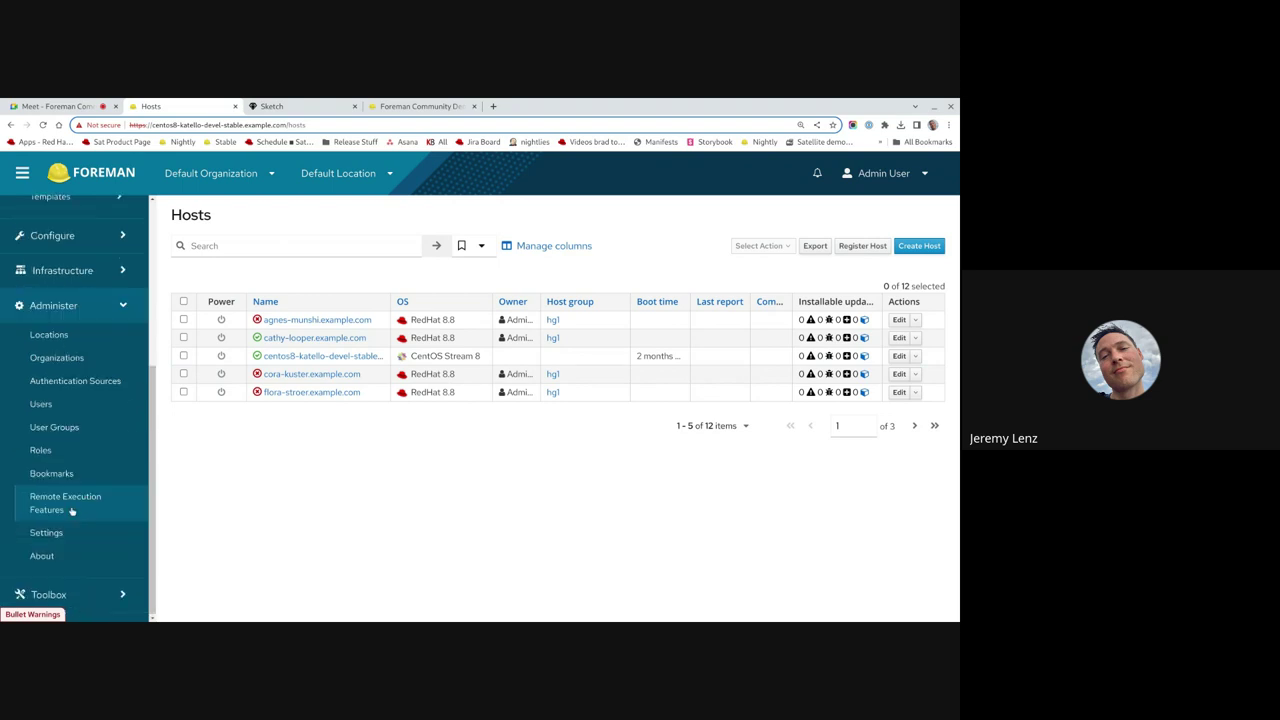
{"action": "left_click", "coordinate": [54, 538]}
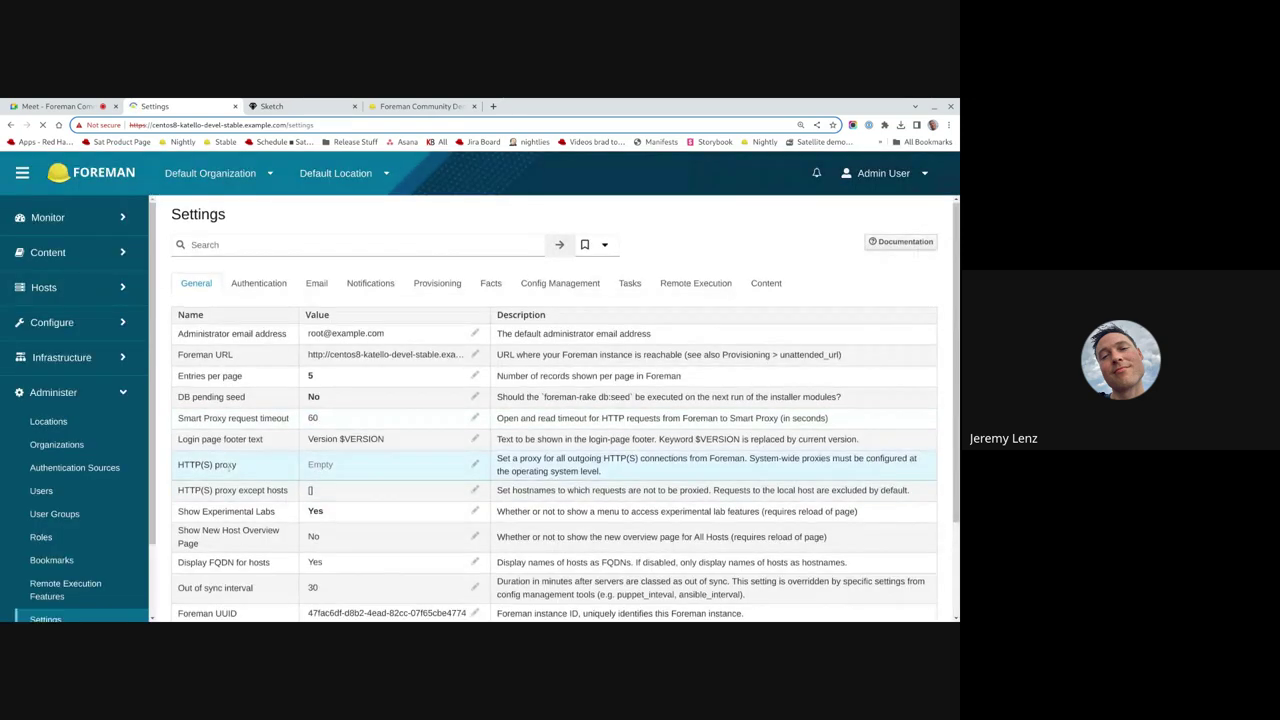
{"action": "scroll", "coordinate": [230, 464], "scroll_direction": "down", "scroll_amount": 3}
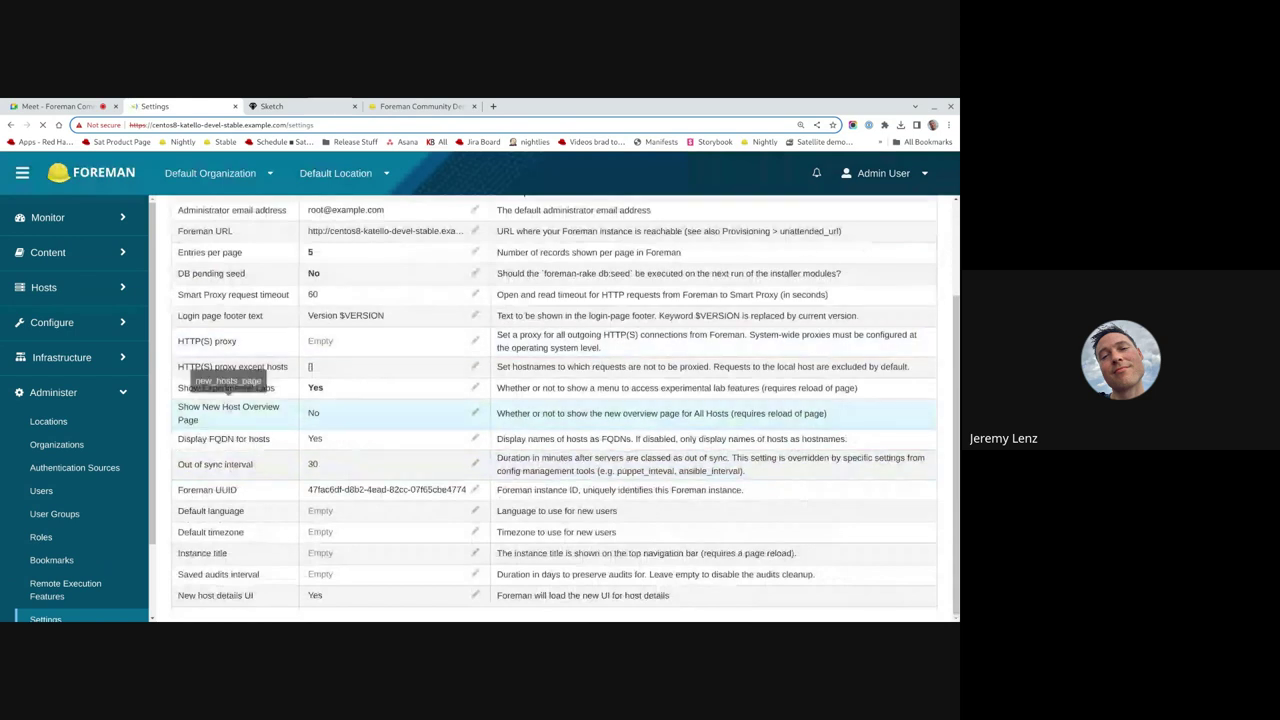
{"action": "left_click", "coordinate": [333, 420]}
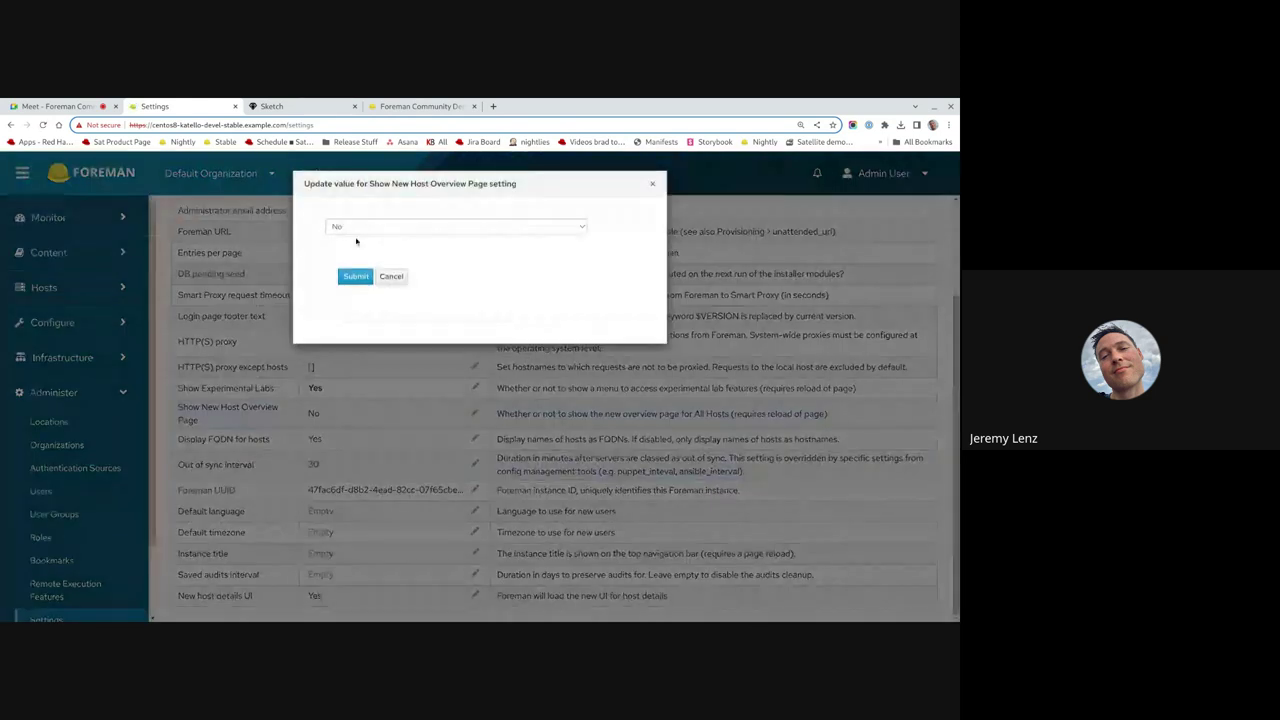
{"action": "left_click", "coordinate": [352, 227]}
{"action": "left_click", "coordinate": [352, 242]}
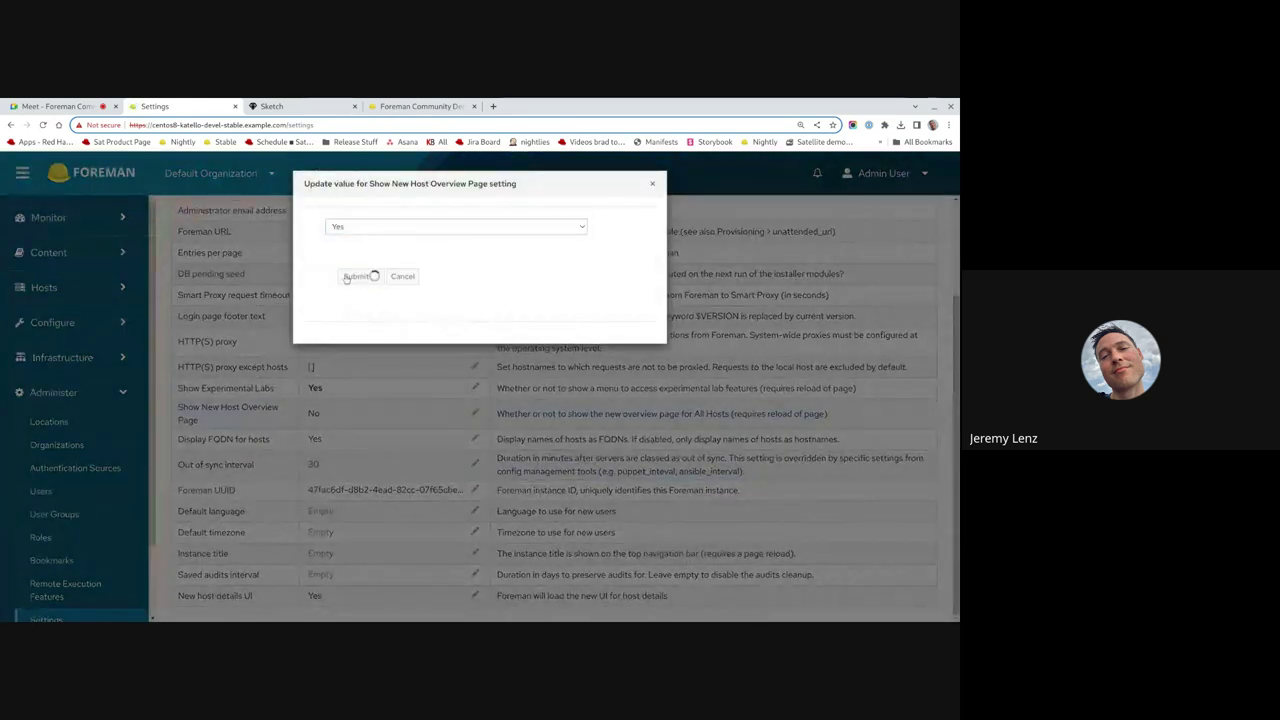
{"action": "left_click", "coordinate": [352, 277]}
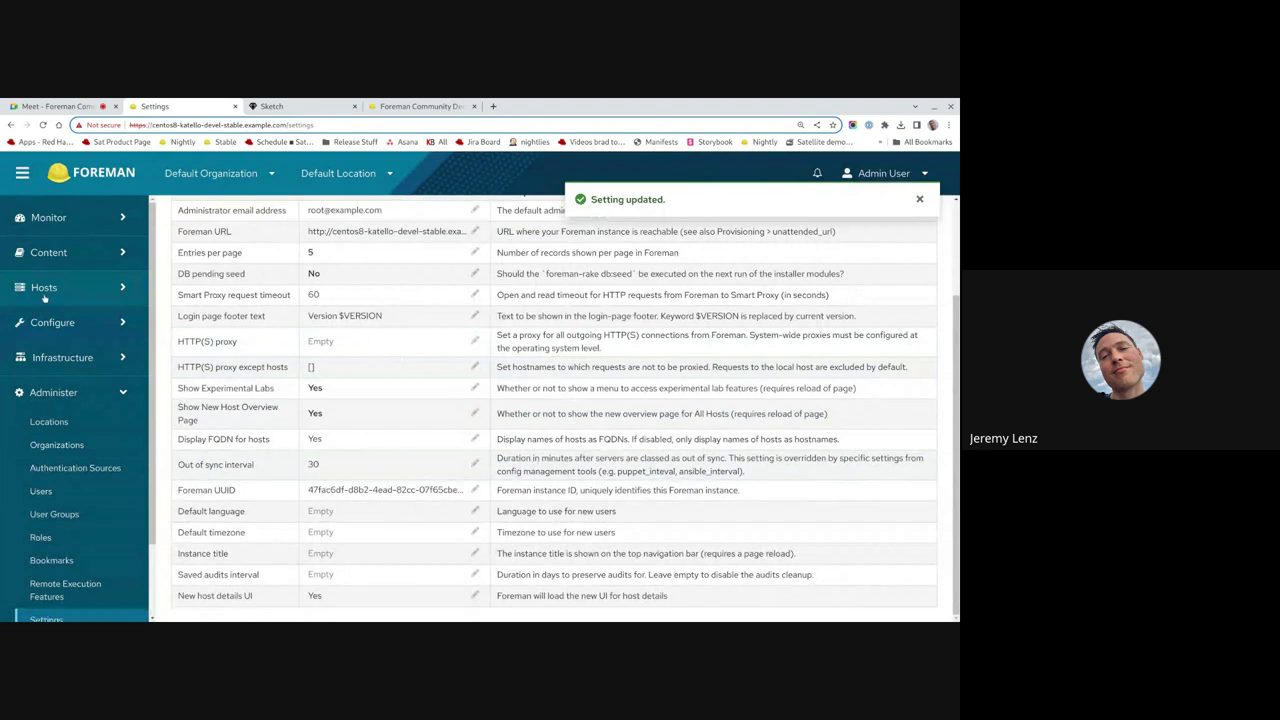
{"action": "left_click", "coordinate": [43, 125]}
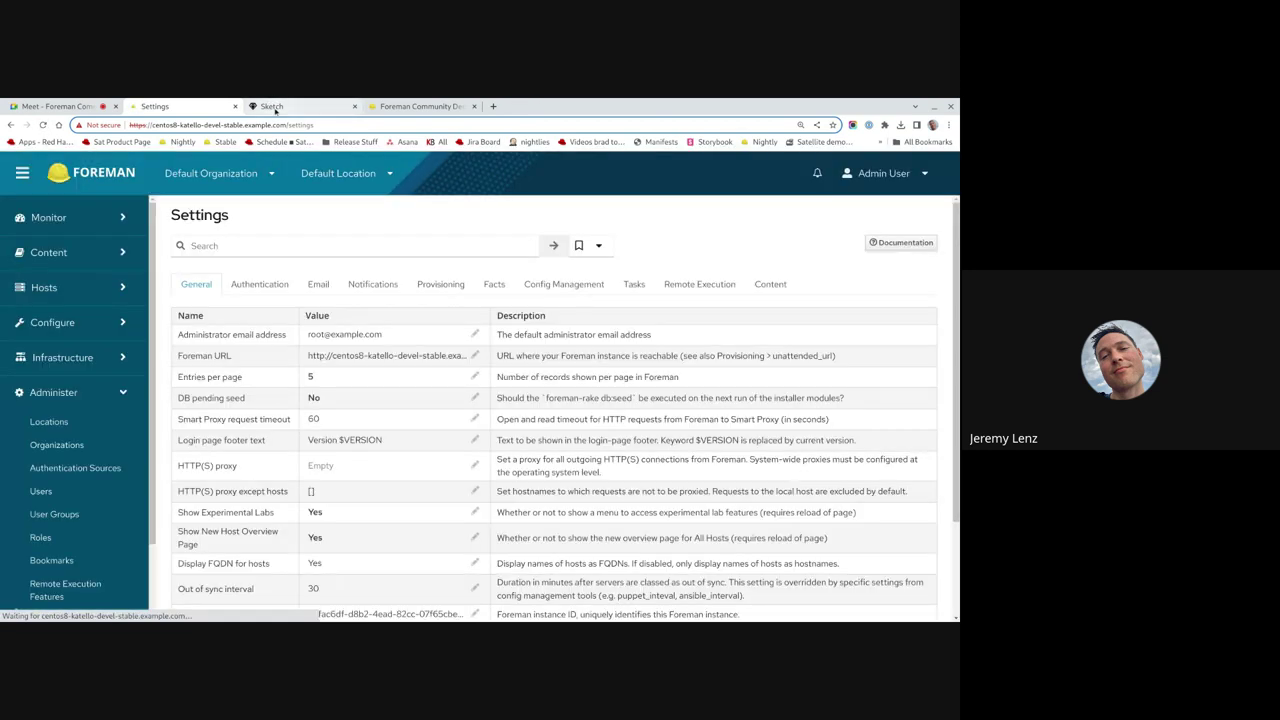
Review the hosts page mockup in Sketch and open the All Hosts list in Foreman
{"action": "left_click", "coordinate": [275, 108]}
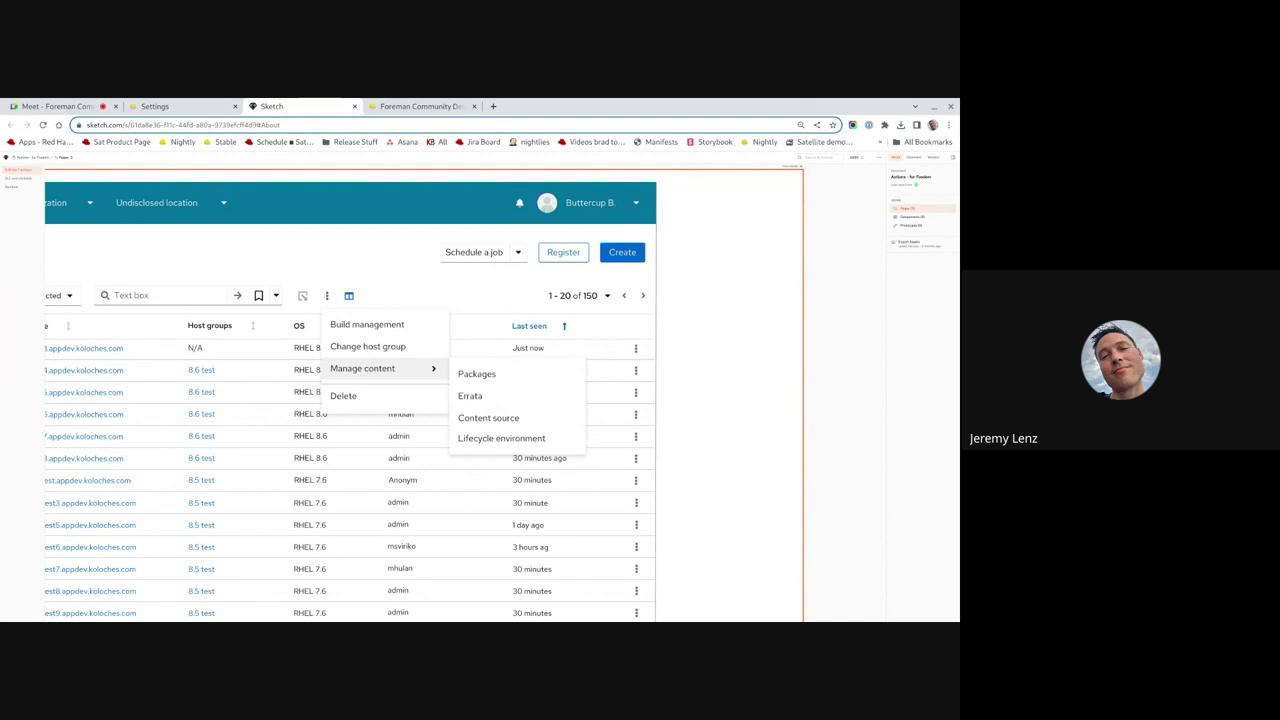
{"action": "left_click", "coordinate": [156, 106]}
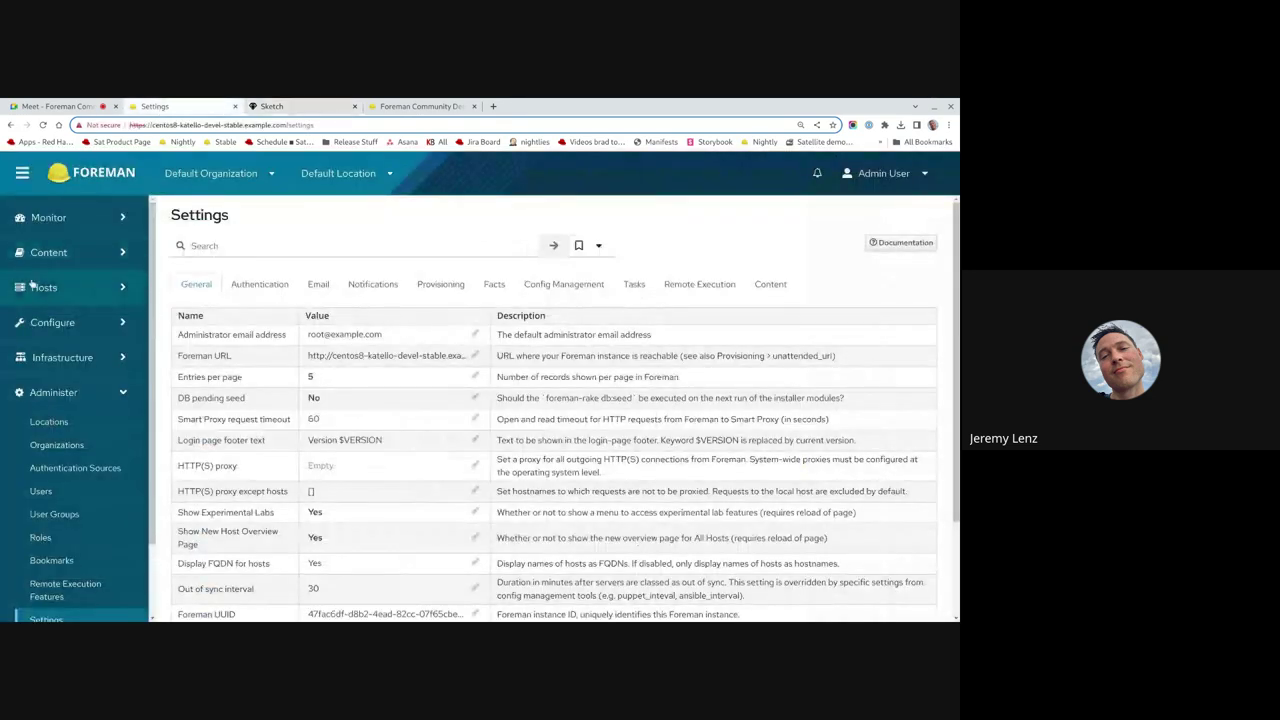
{"action": "left_click", "coordinate": [44, 287]}
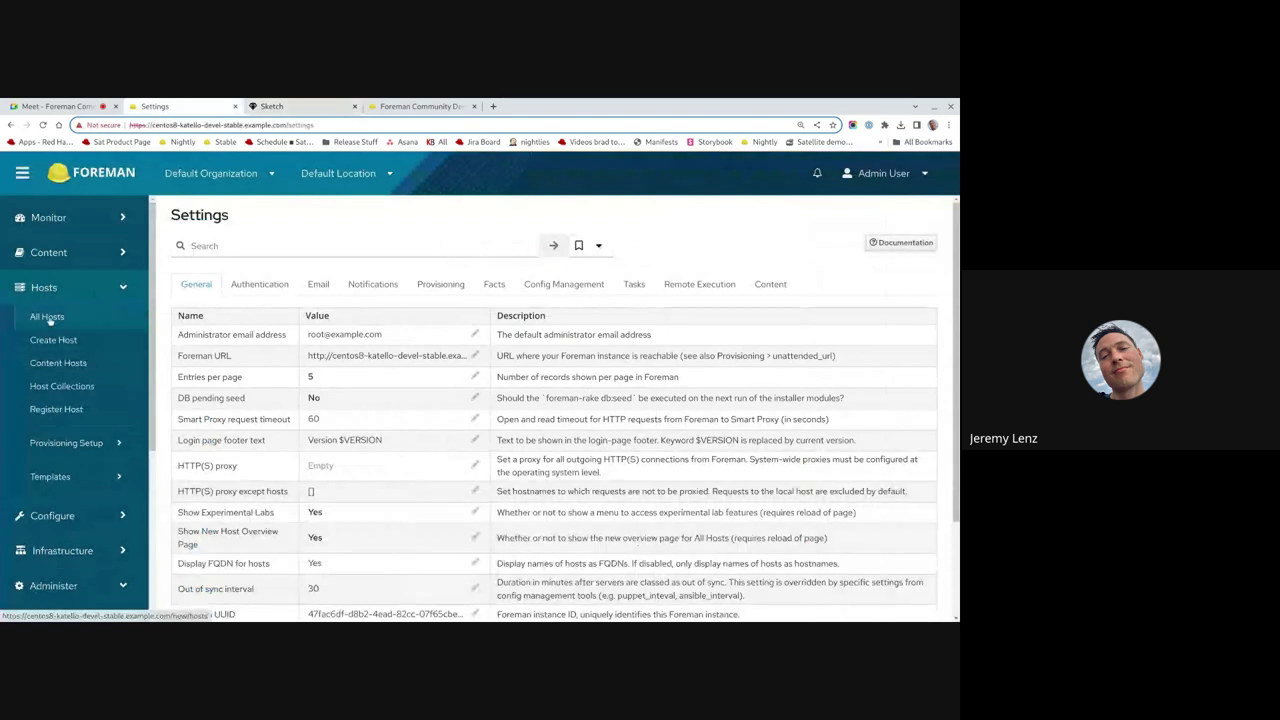
{"action": "left_click", "coordinate": [46, 316]}
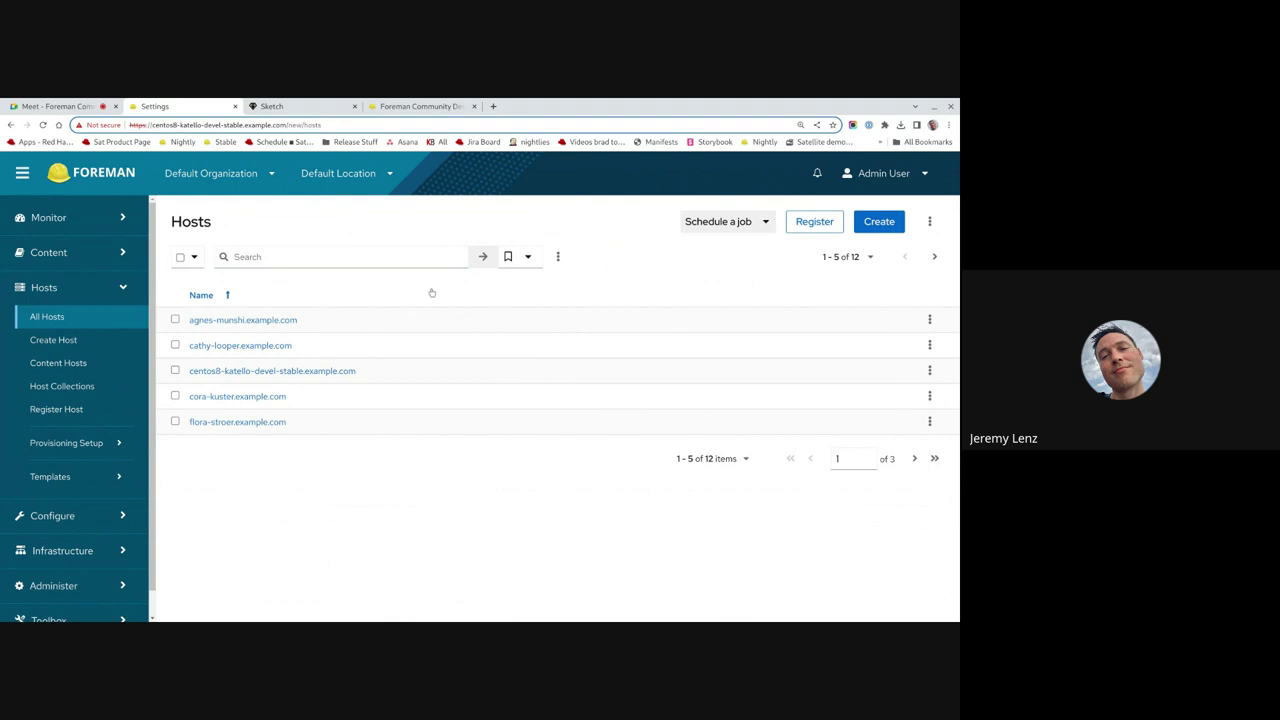
Select the fourth and fifth hosts on page 1 plus the second and fourth on page 2, and return to page 1
{"action": "left_click", "coordinate": [175, 396]}
{"action": "left_click", "coordinate": [175, 422]}
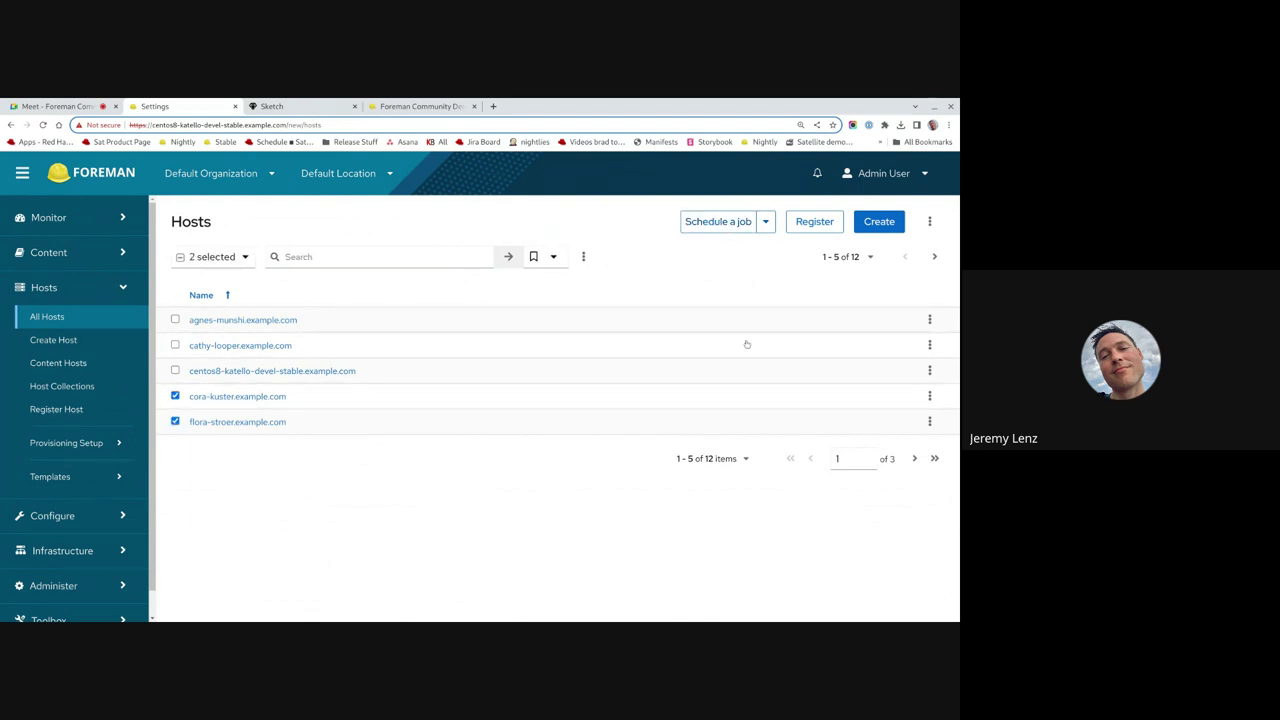
{"action": "left_click", "coordinate": [914, 459]}
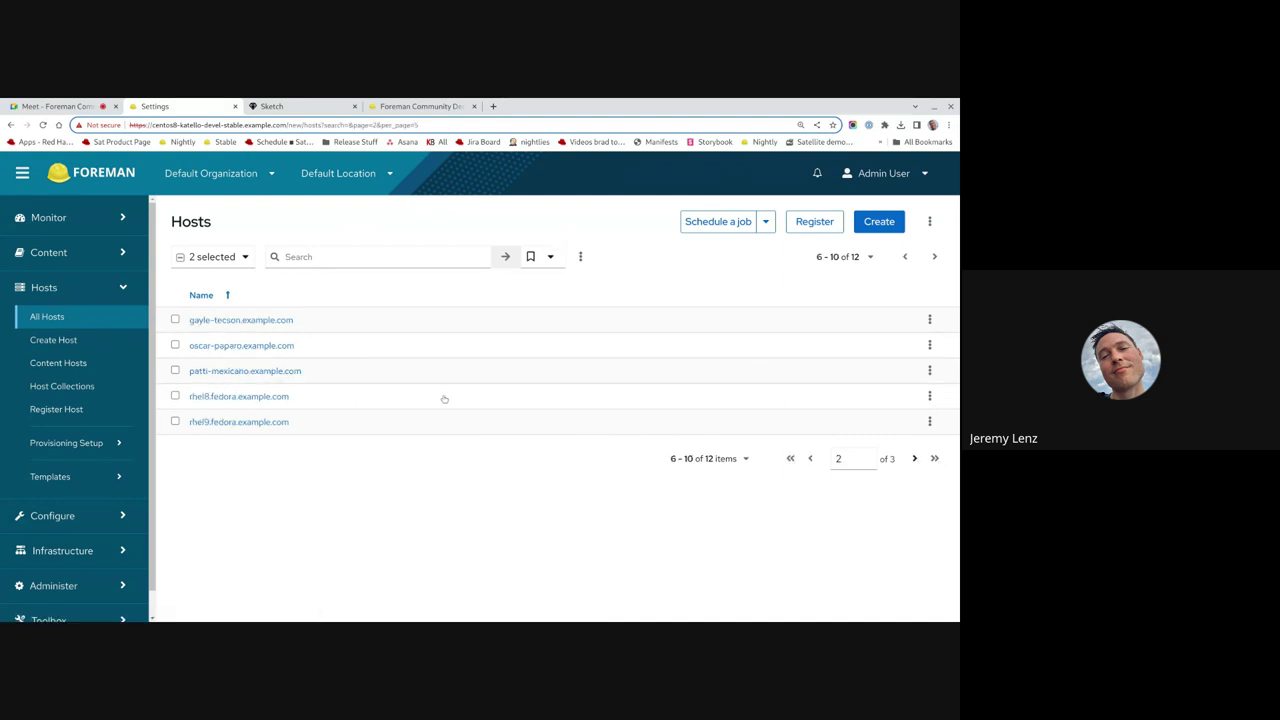
{"action": "left_click", "coordinate": [175, 345]}
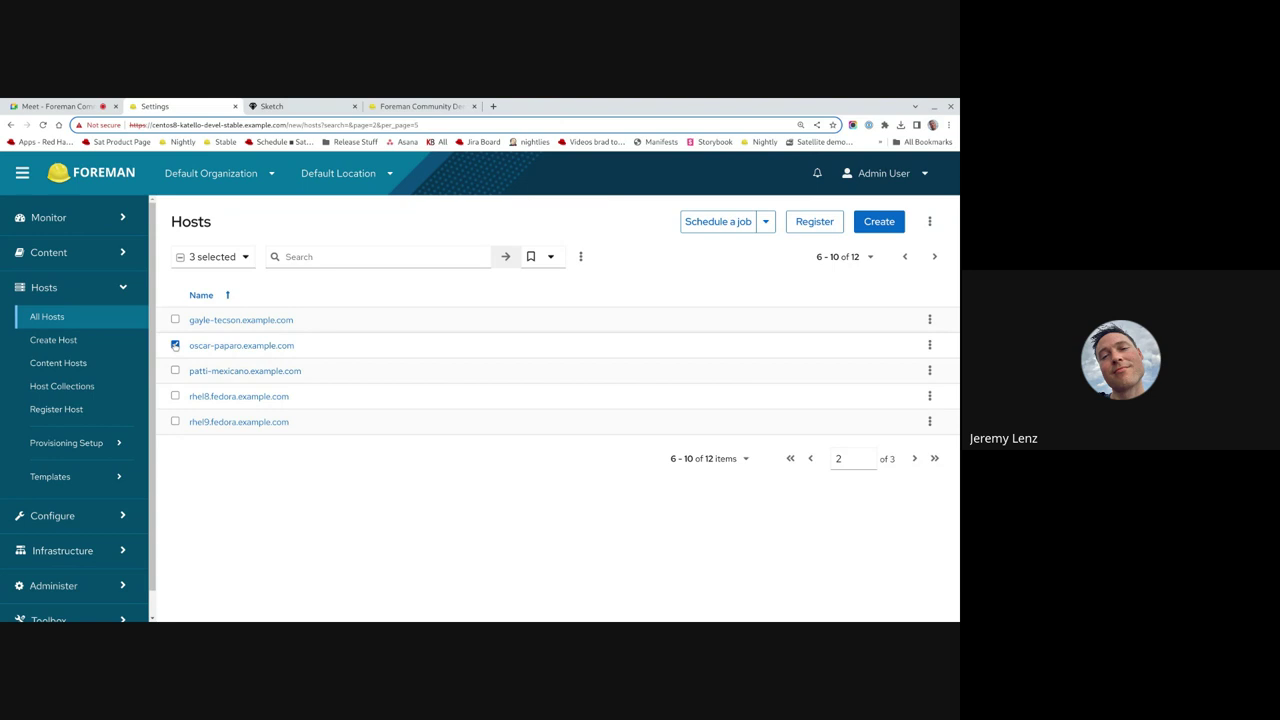
{"action": "left_click", "coordinate": [175, 396]}
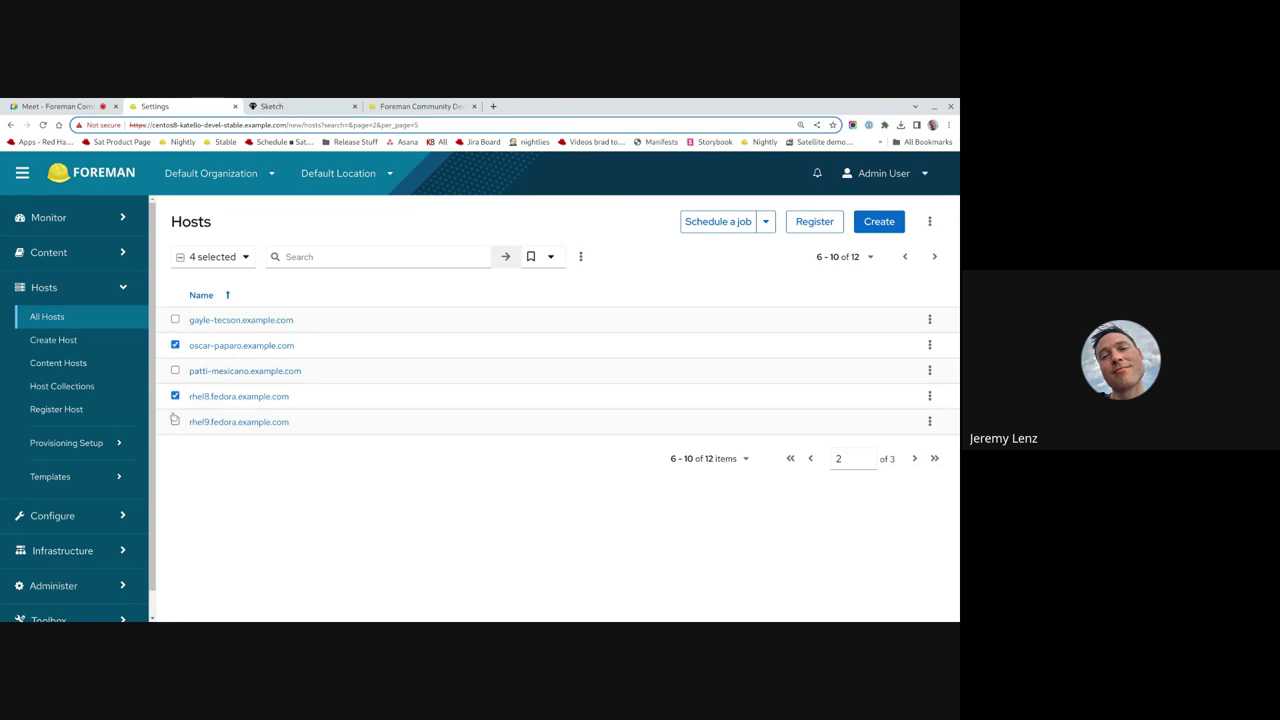
{"action": "left_click", "coordinate": [811, 459]}
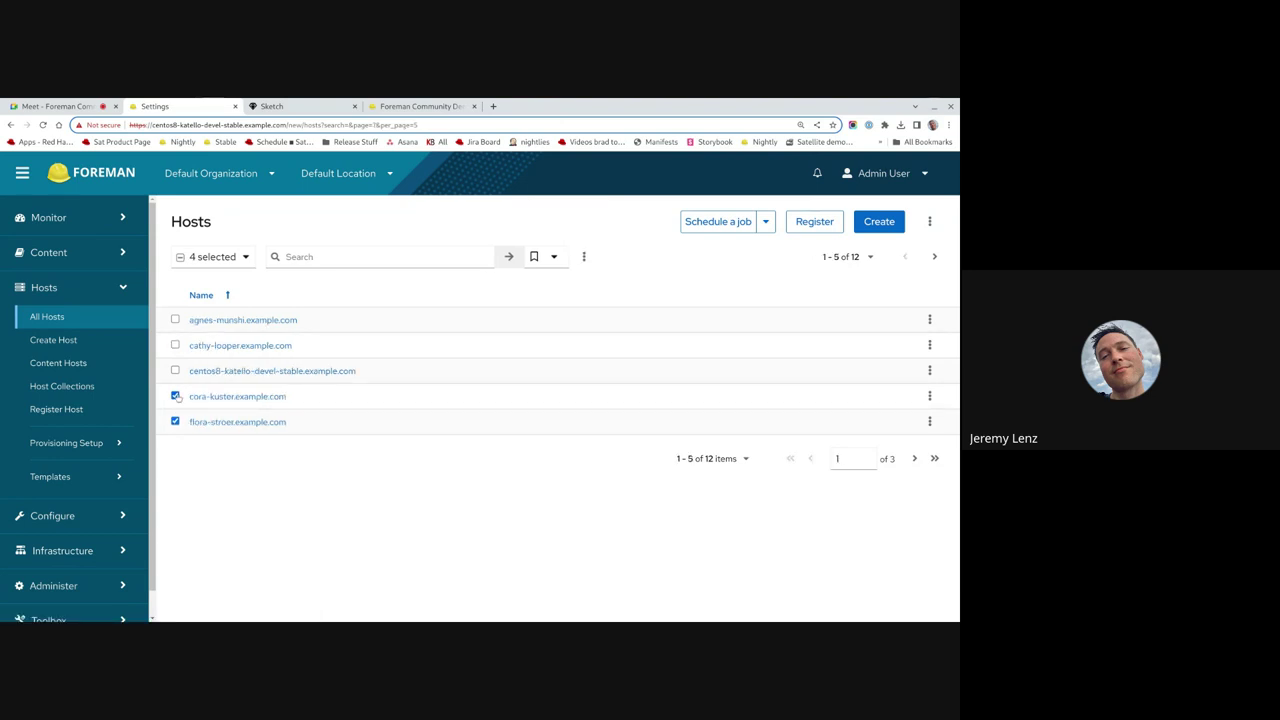
Clear the host selection and select all five hosts on the current page
{"action": "left_click", "coordinate": [179, 257]}
{"action": "left_click", "coordinate": [195, 258]}
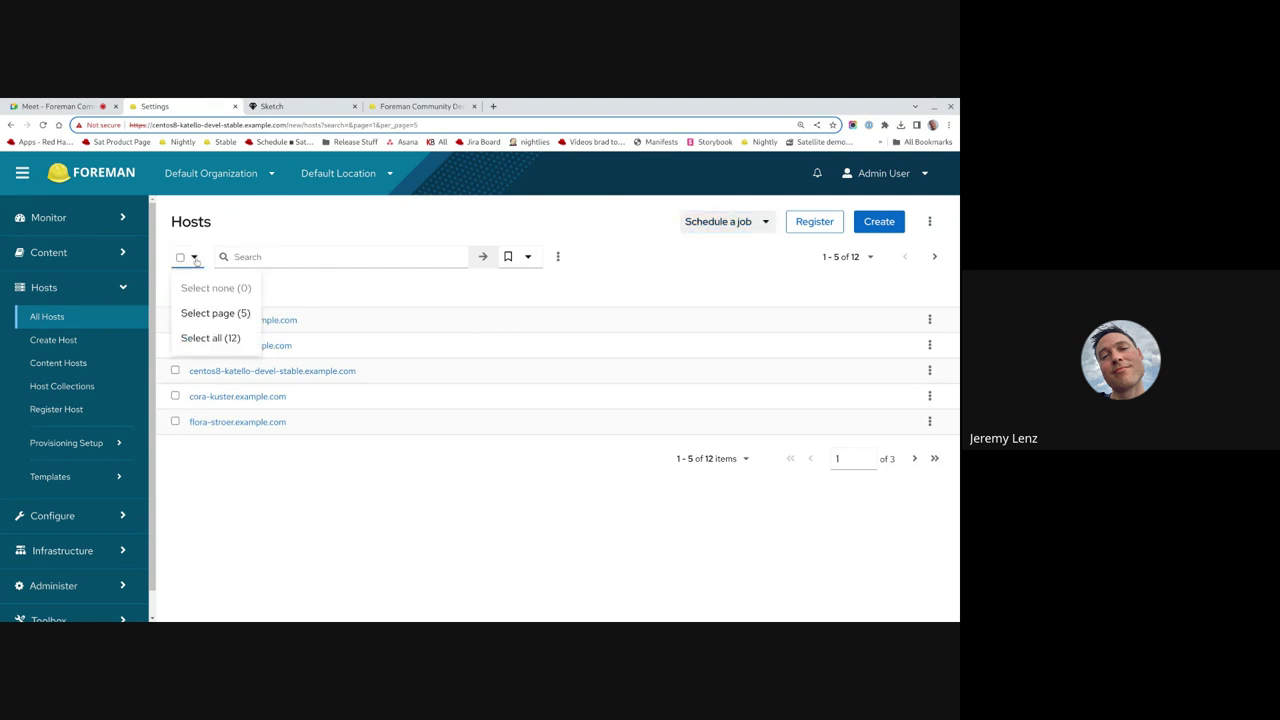
{"action": "left_click", "coordinate": [211, 315]}
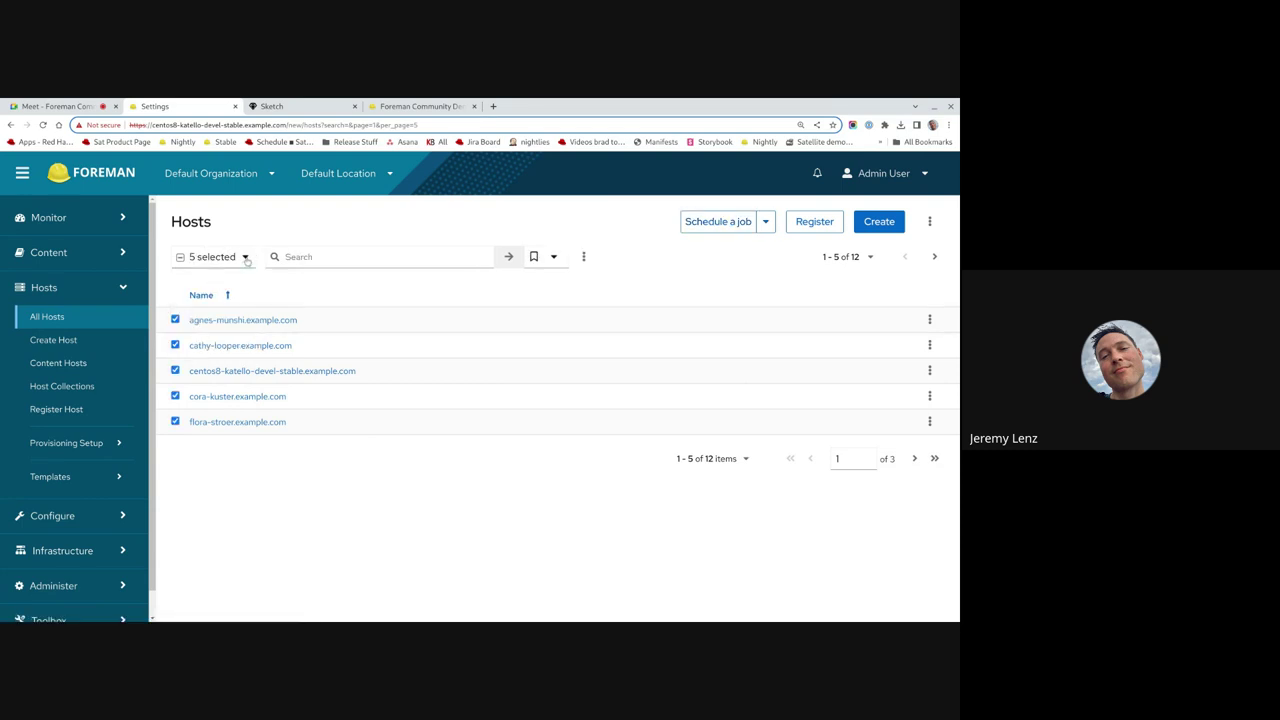
Extend the selection to all 12 hosts across the pages and deselect them all
{"action": "left_click", "coordinate": [245, 257]}
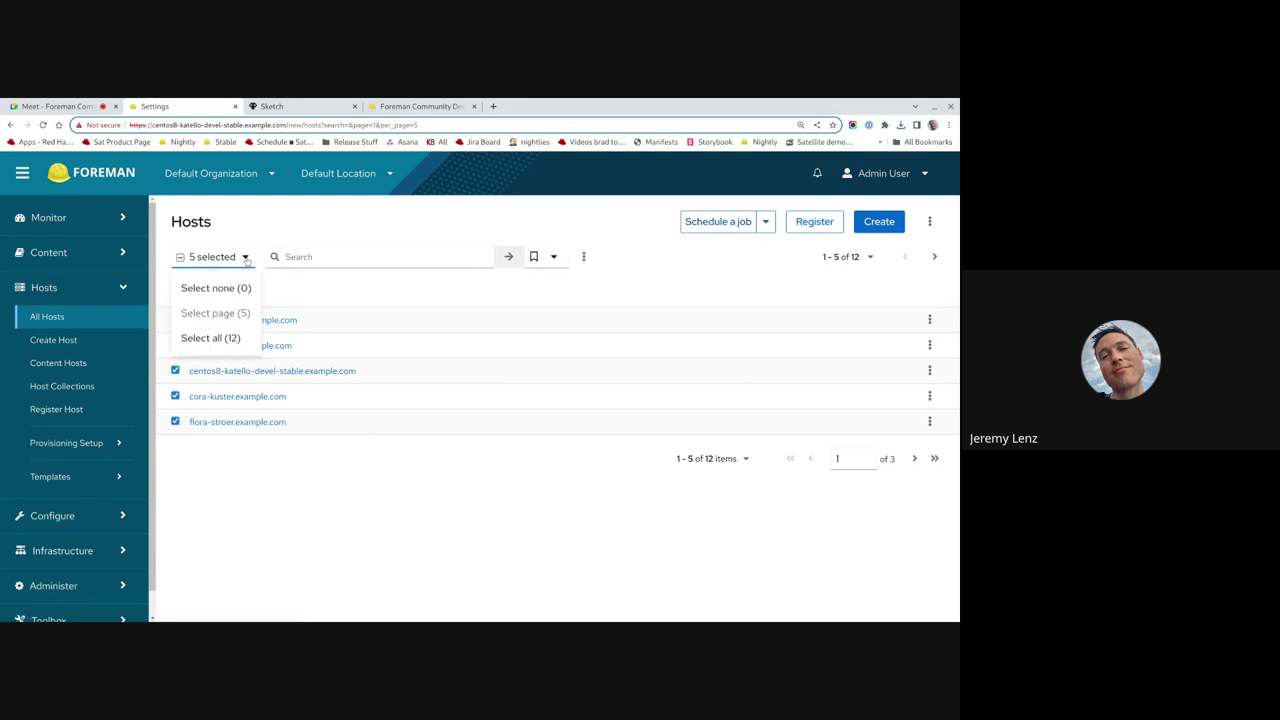
{"action": "left_click", "coordinate": [225, 339]}
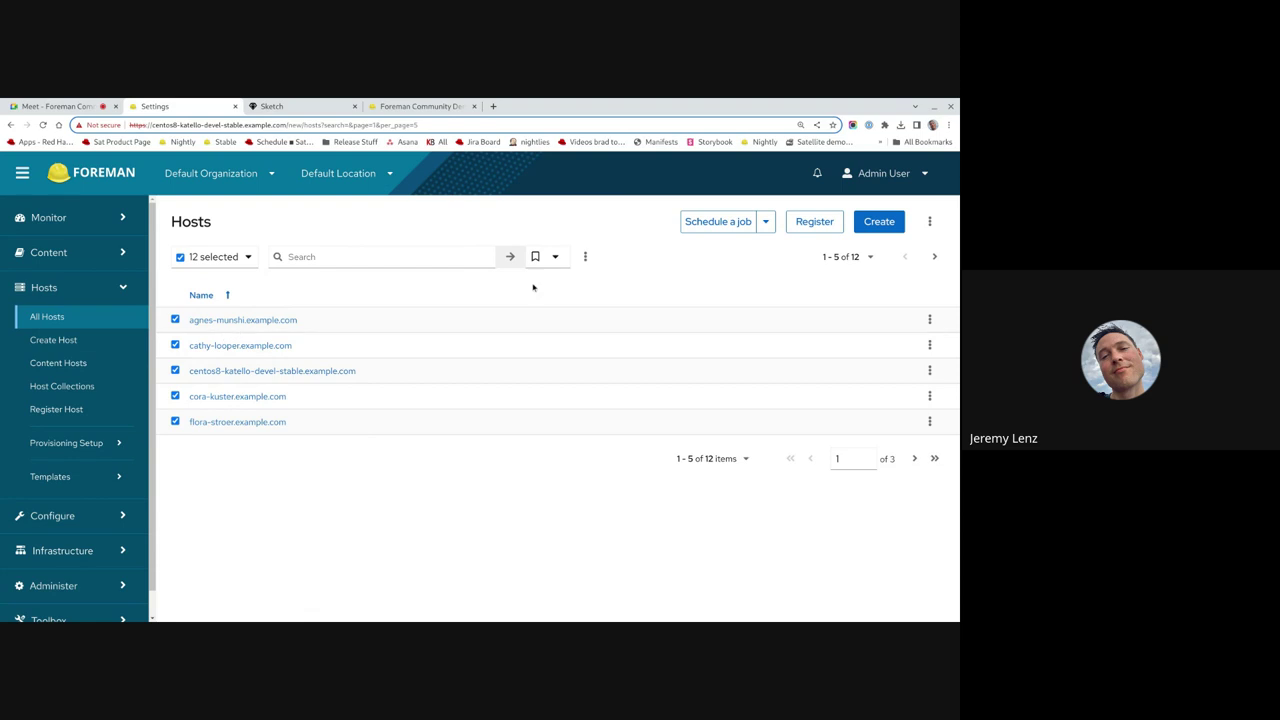
{"action": "left_click", "coordinate": [180, 258]}
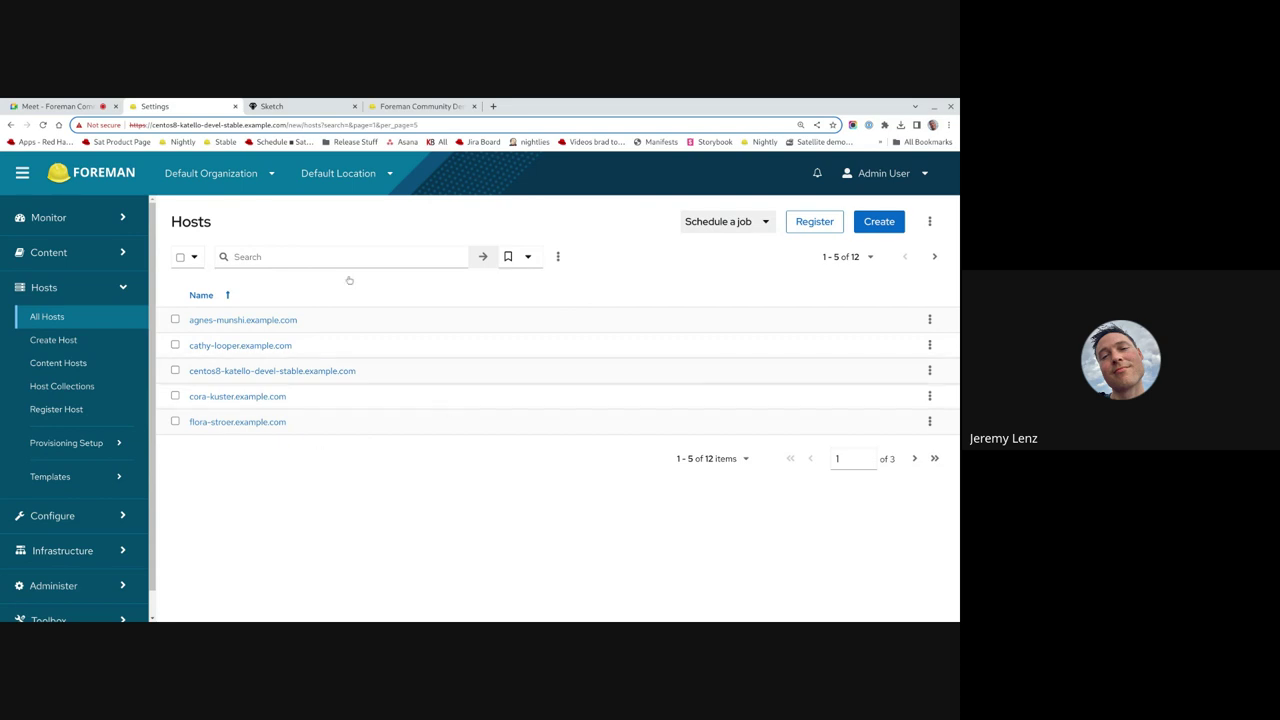
Search the hosts list for activation_key = ak1 using the suggested search terms
{"action": "left_click", "coordinate": [300, 256]}
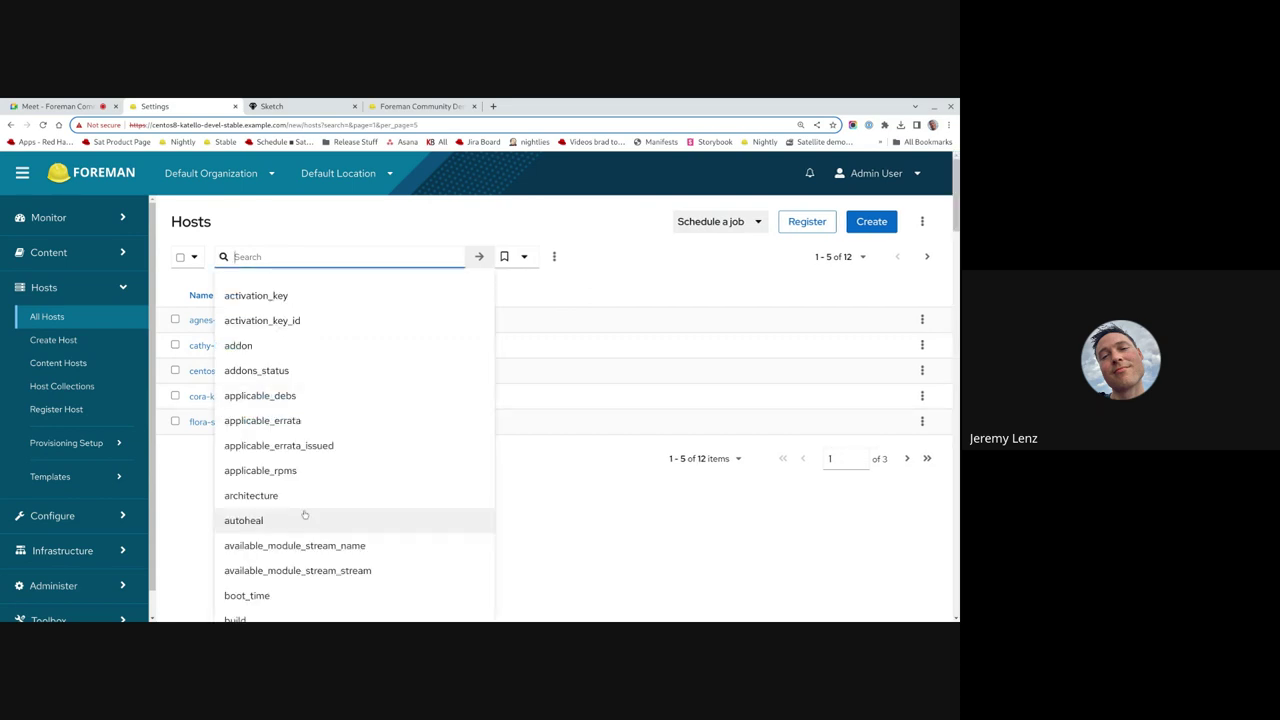
{"action": "left_click", "coordinate": [275, 297]}
{"action": "left_click", "coordinate": [303, 298]}
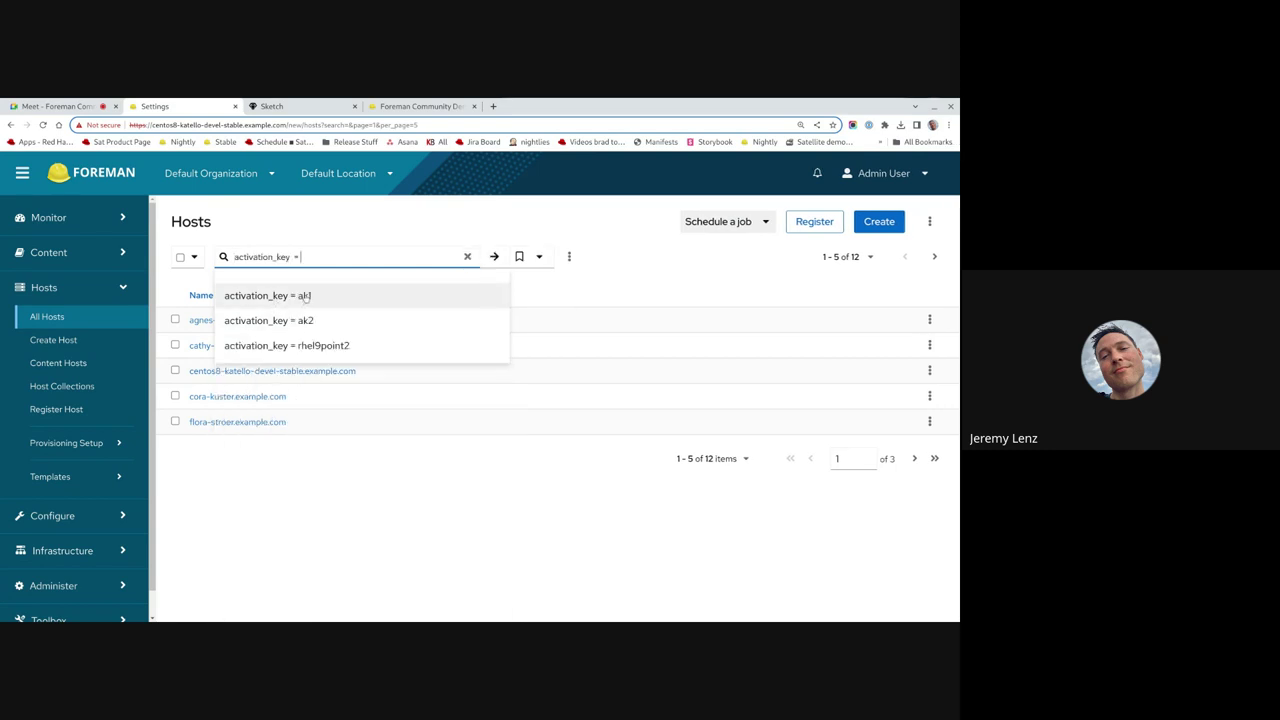
{"action": "left_click", "coordinate": [308, 296]}
{"action": "left_click", "coordinate": [494, 256]}
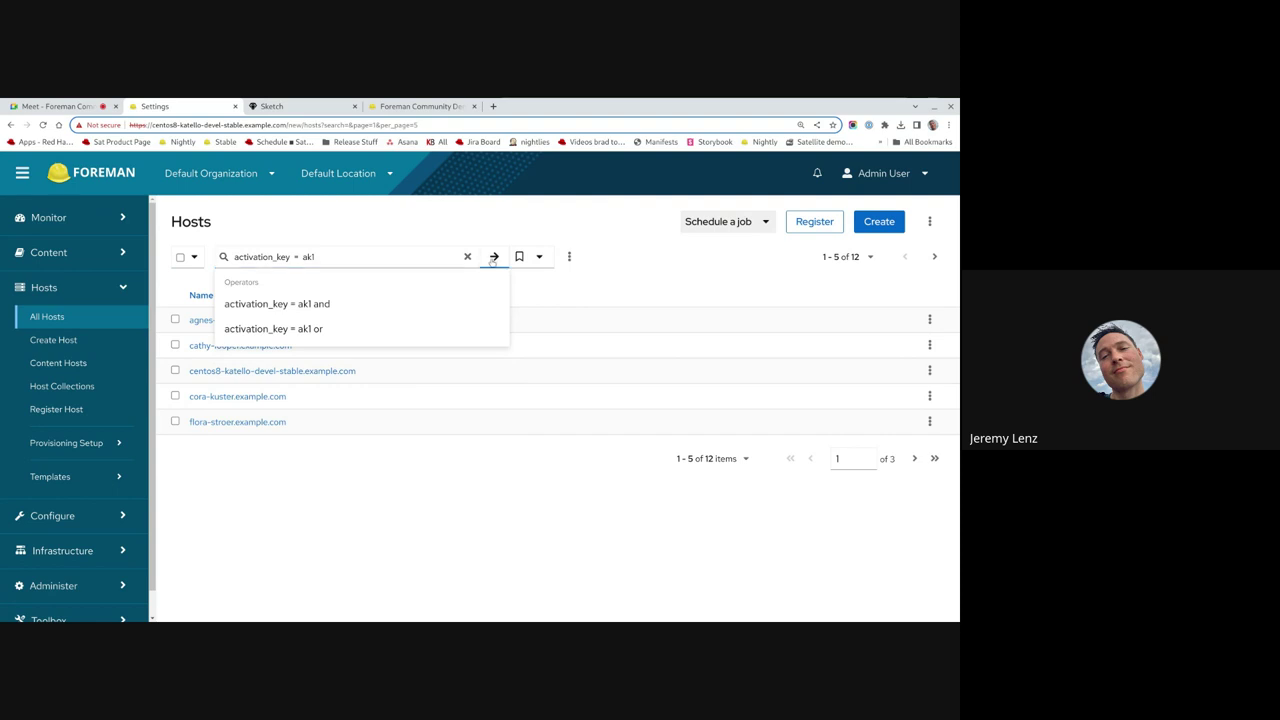
{"action": "left_click", "coordinate": [400, 439]}
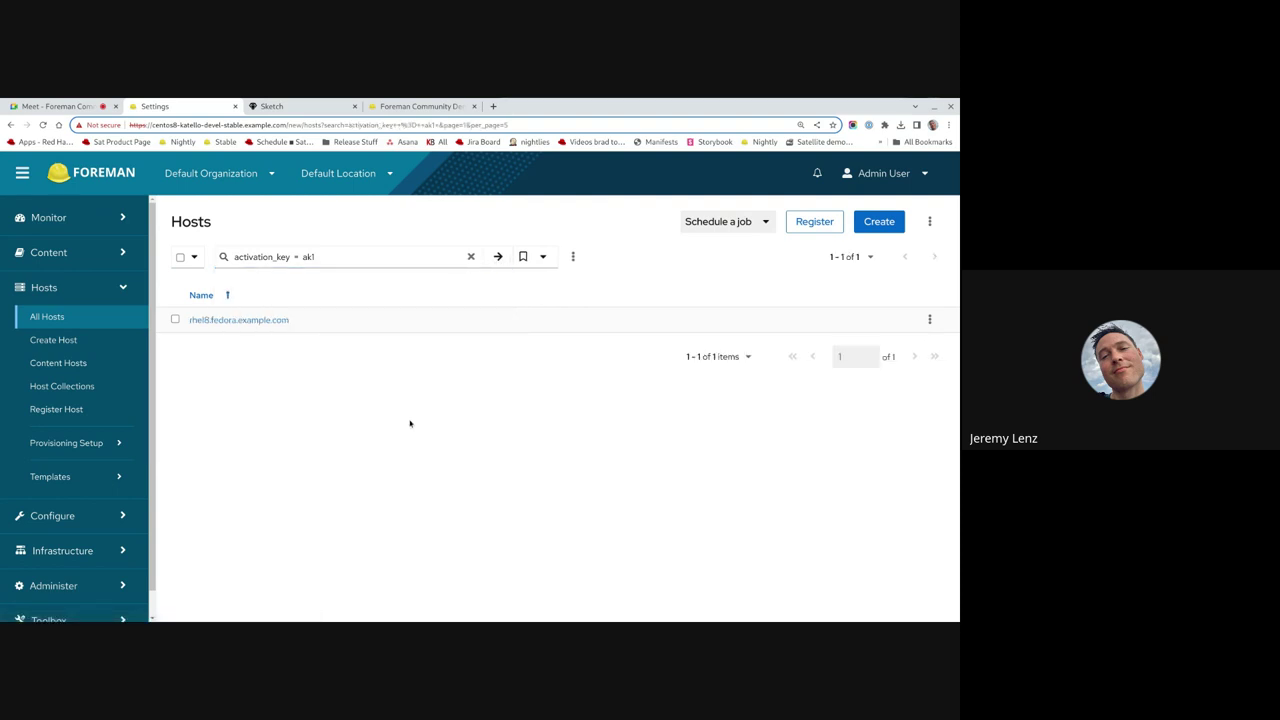
Clear the host search and view the saved search bookmarks
{"action": "left_click", "coordinate": [470, 257]}
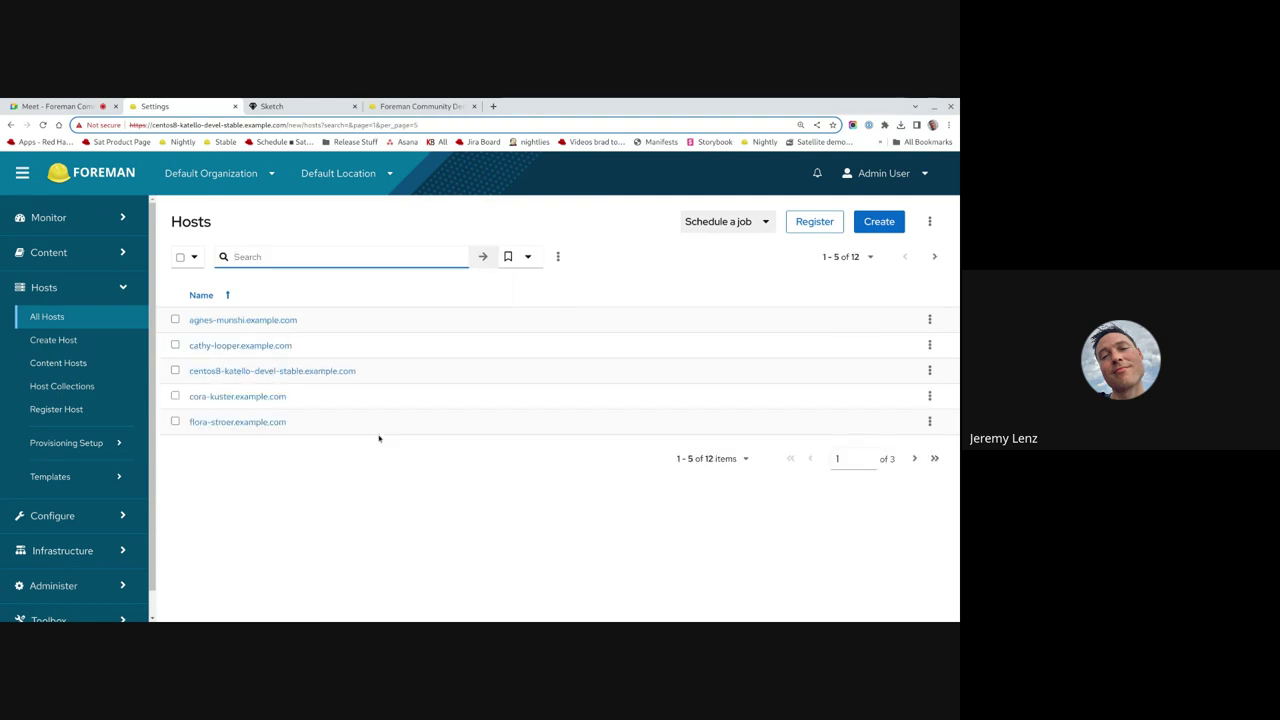
{"action": "left_click", "coordinate": [527, 257]}
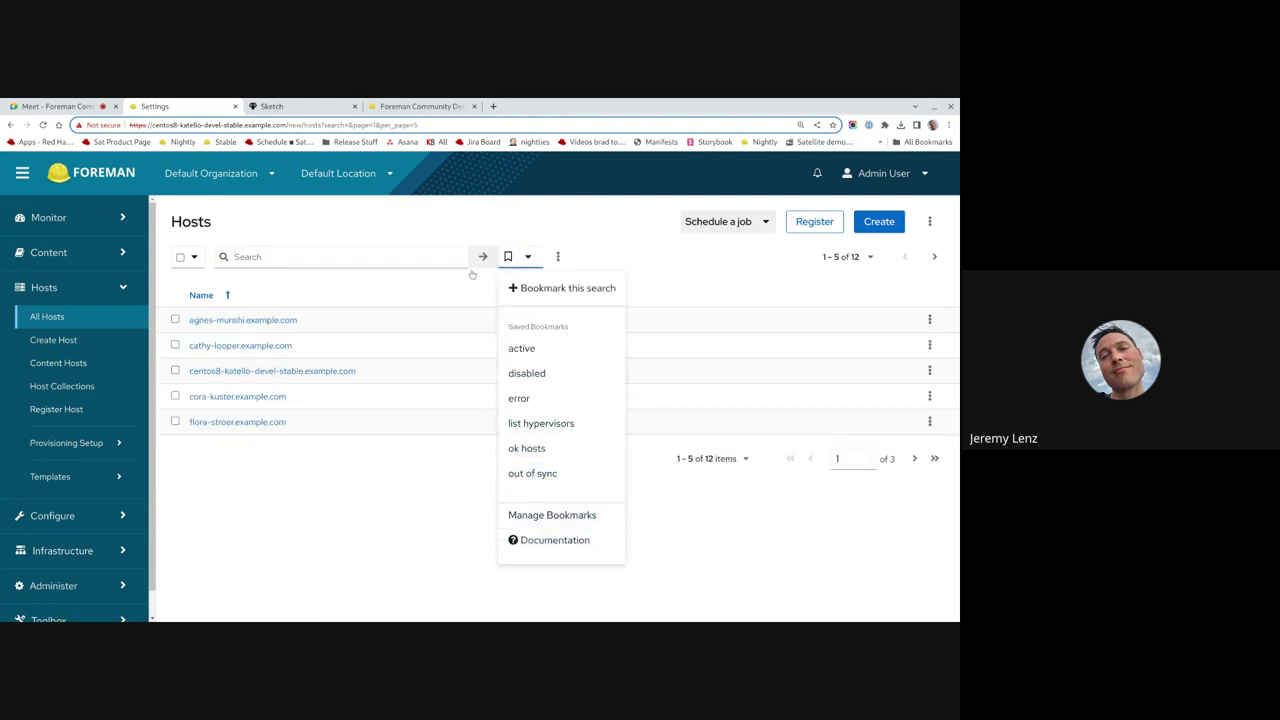
{"action": "left_click", "coordinate": [403, 224]}
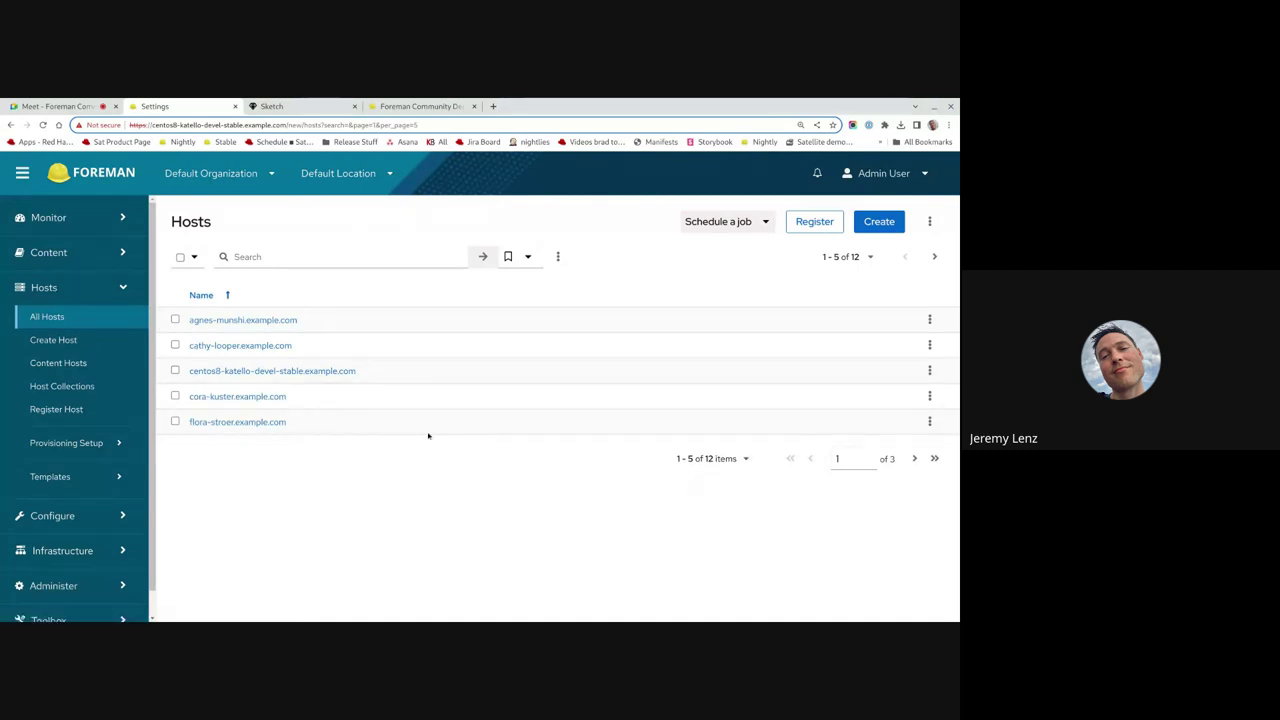
View the detail pages of the third, fourth and fifth hosts one by one, returning to the hosts list after each
{"action": "left_click", "coordinate": [259, 394]}
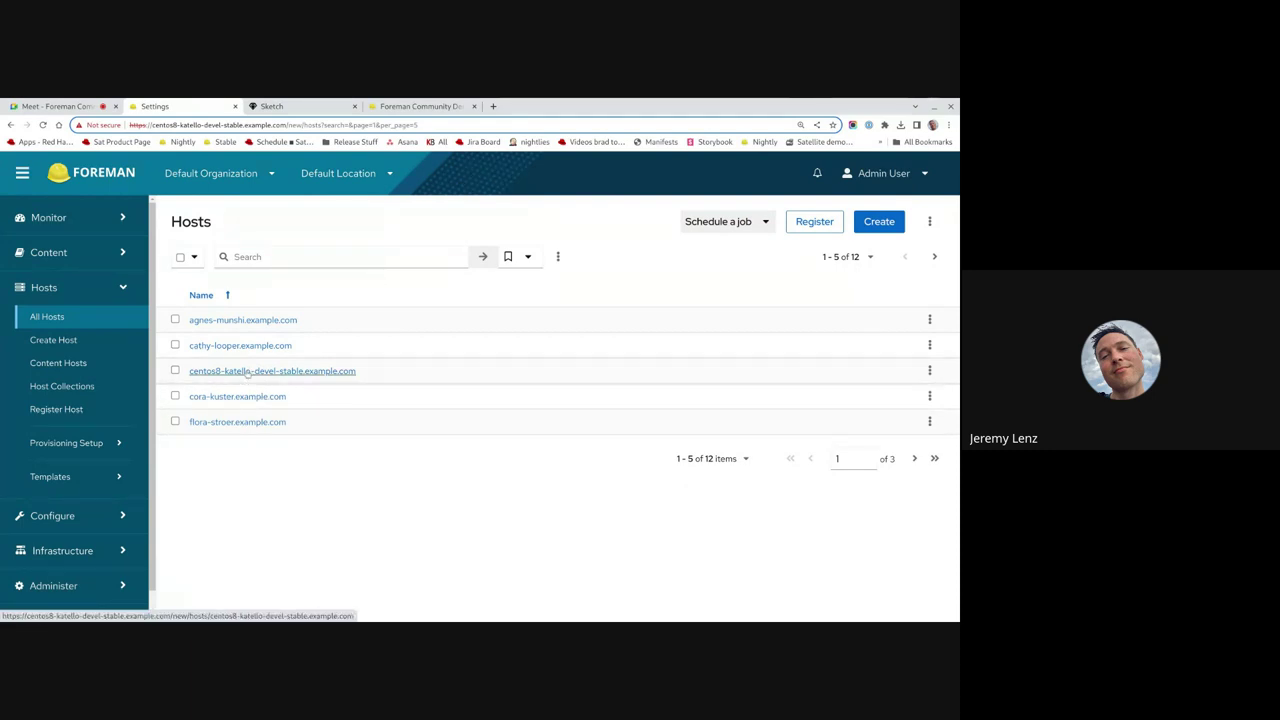
{"action": "left_click", "coordinate": [246, 371]}
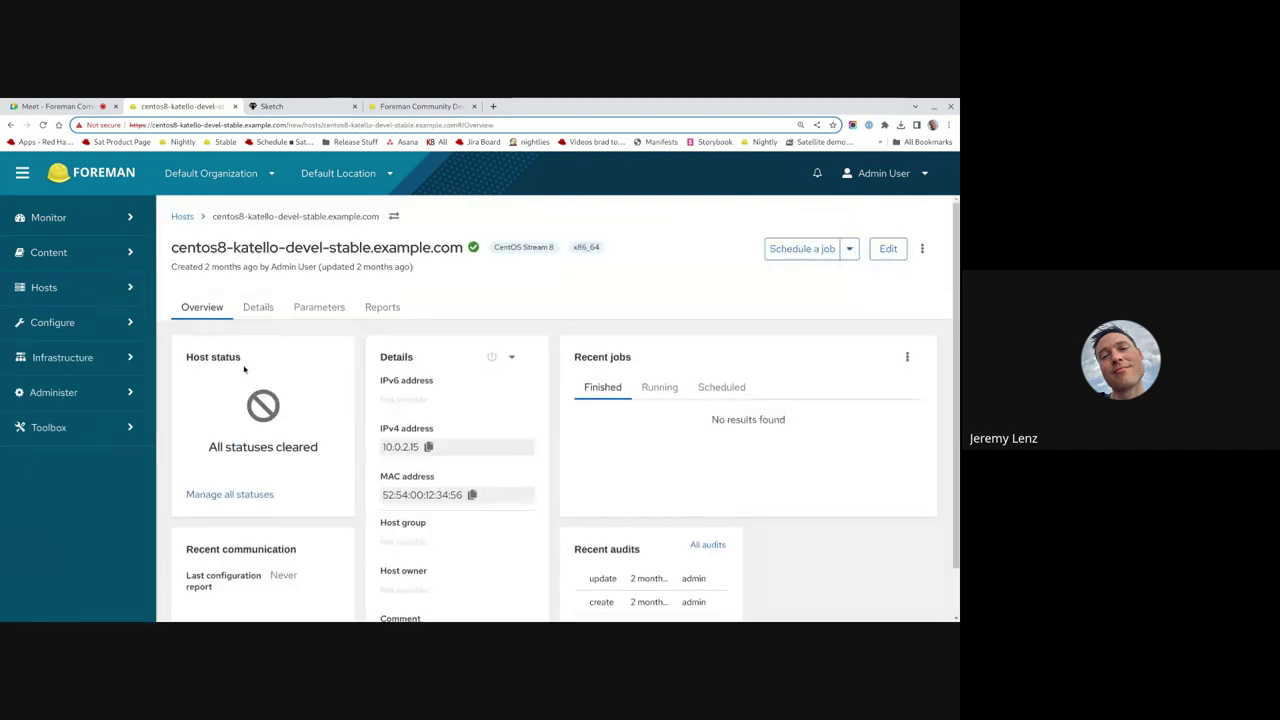
{"action": "key", "text": "alt+Left"}
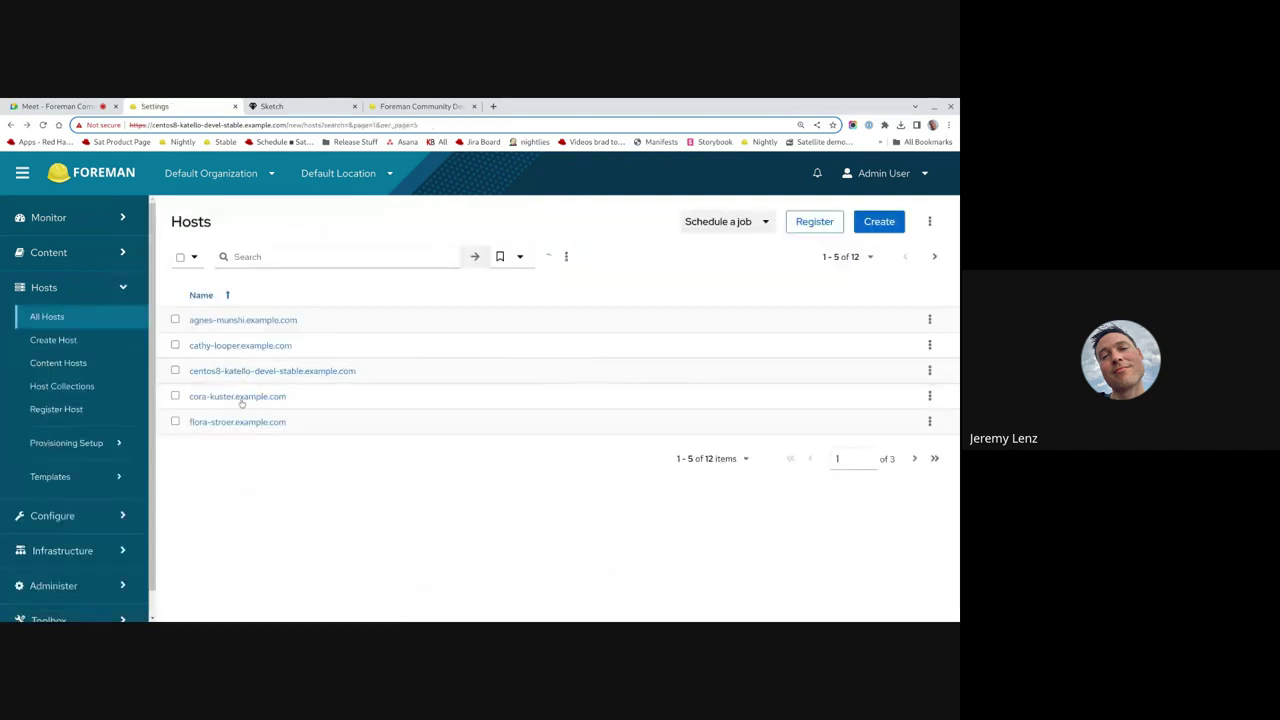
{"action": "left_click", "coordinate": [245, 396]}
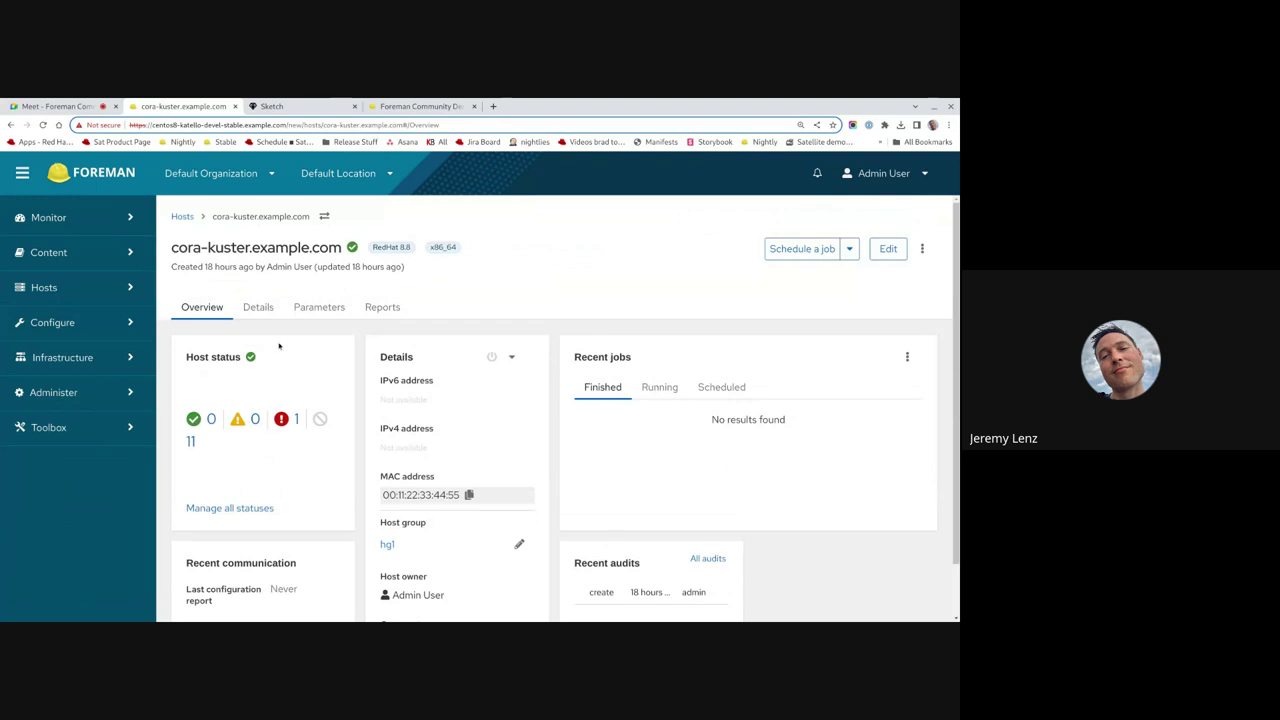
{"action": "key", "text": "alt+Left"}
{"action": "left_click", "coordinate": [250, 421]}
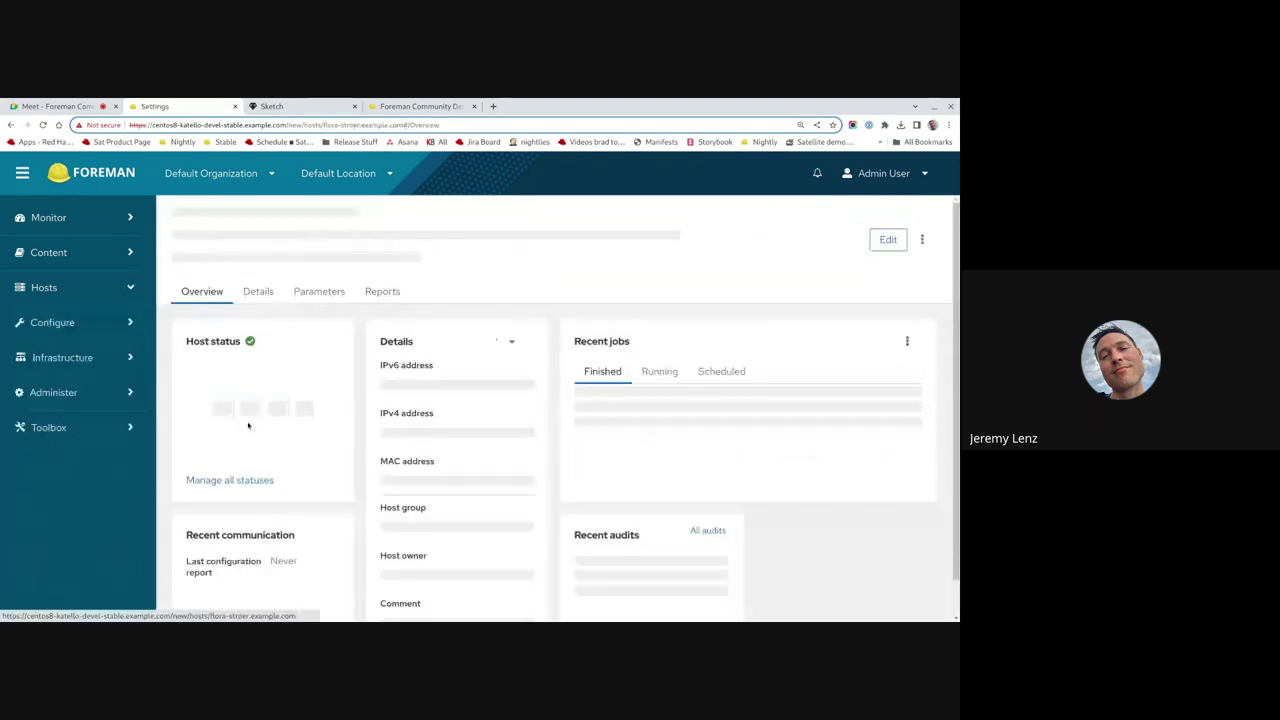
{"action": "key", "text": "alt+Left"}
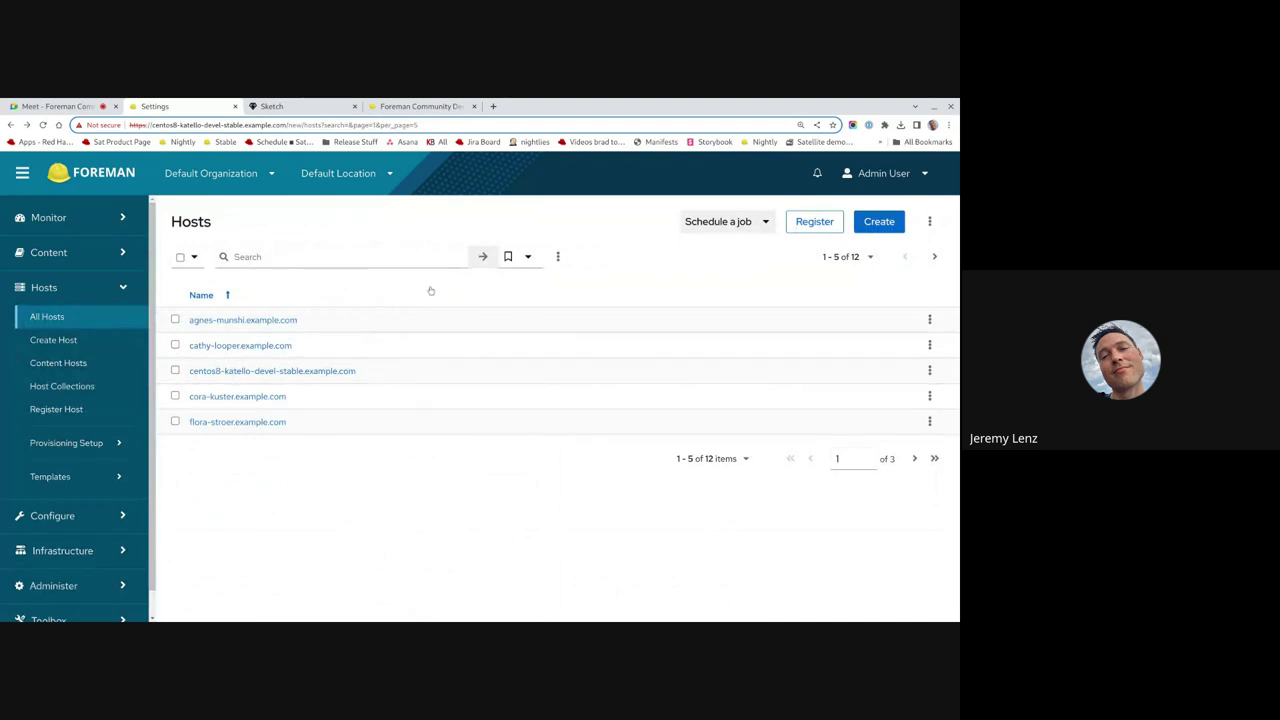
Select the second, fourth and fifth hosts in the list and open the Schedule a job form for them
{"action": "left_click", "coordinate": [175, 396]}
{"action": "left_click", "coordinate": [175, 421]}
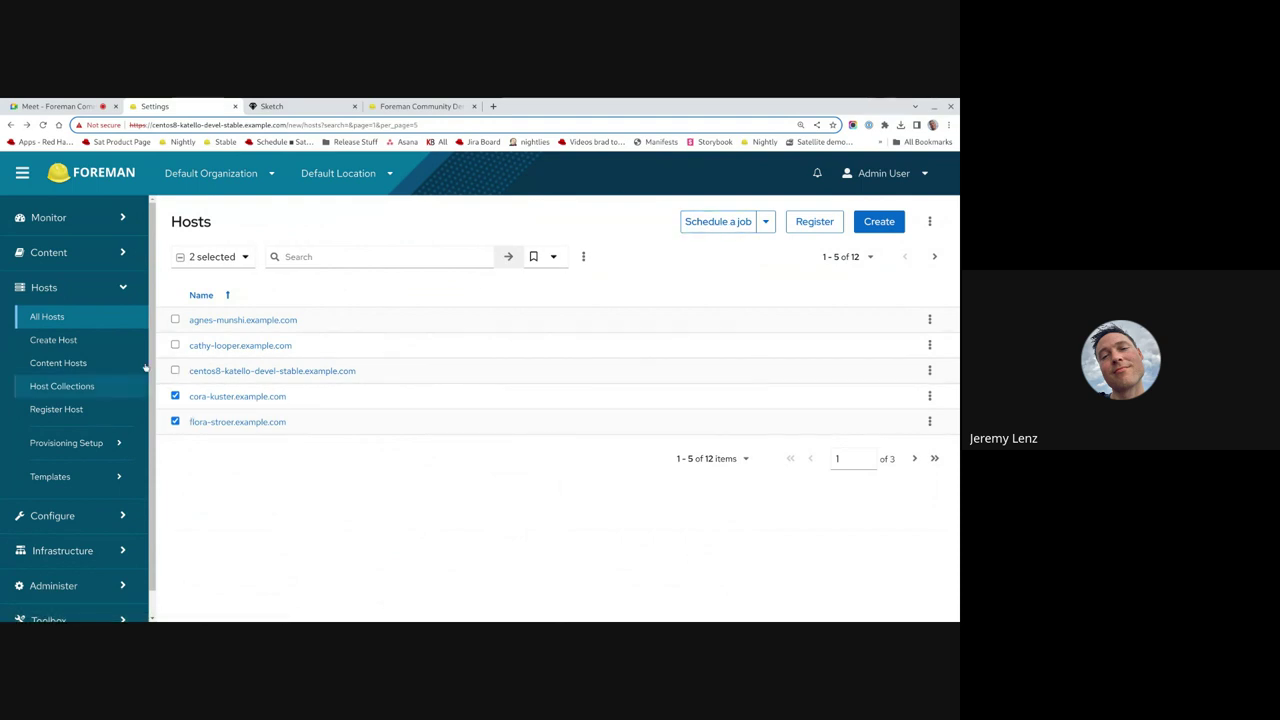
{"action": "left_click", "coordinate": [175, 345]}
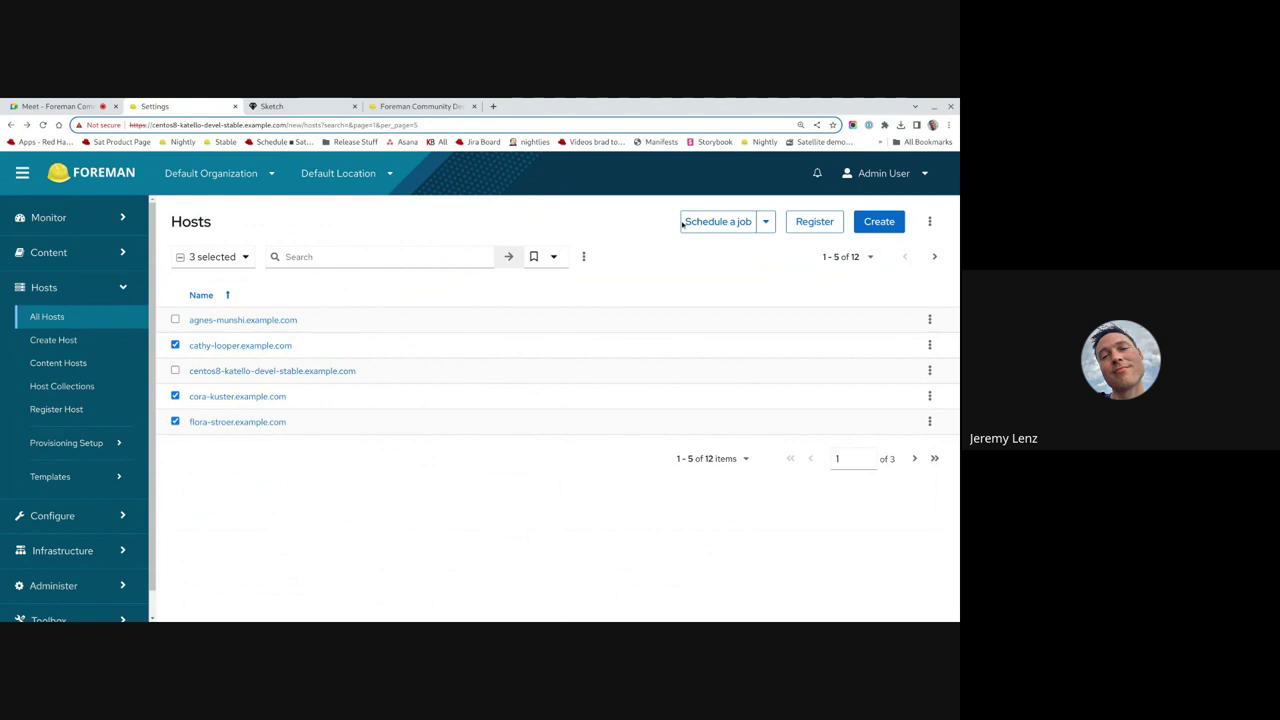
{"action": "left_click", "coordinate": [716, 222]}
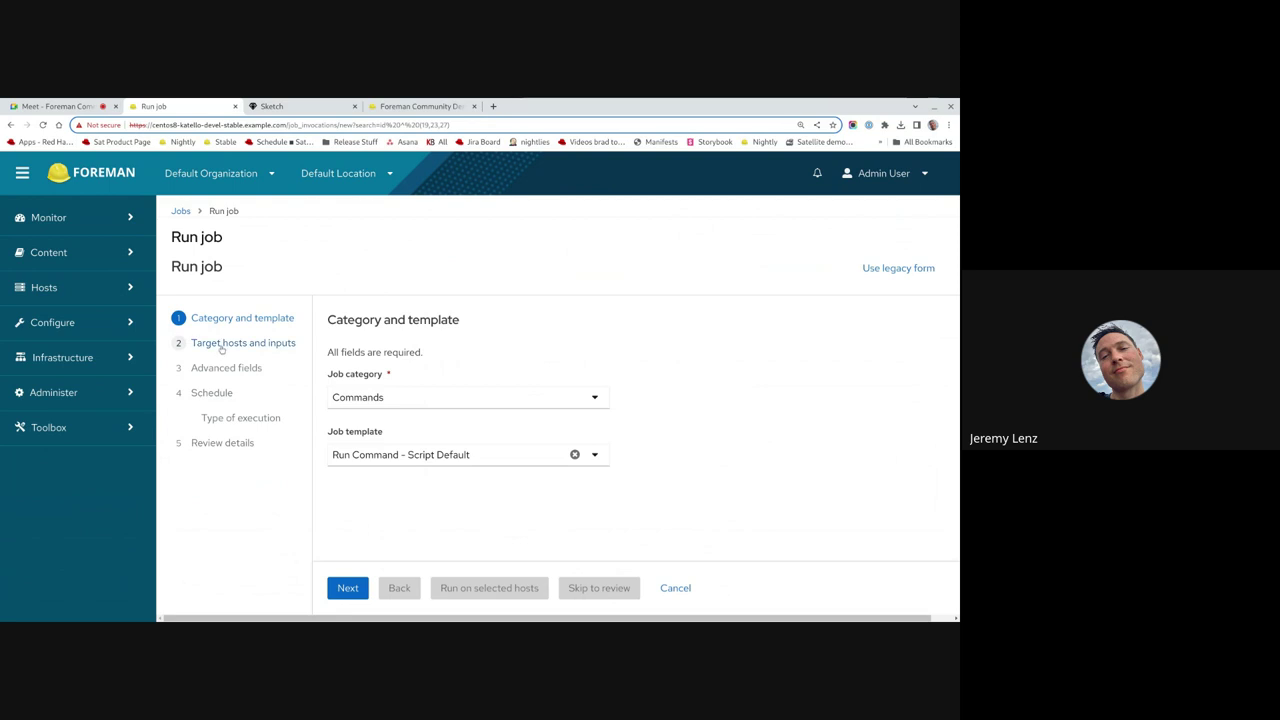
Preview the hosts targeted by the job, then leave the form and return to the All Hosts list
{"action": "left_click", "coordinate": [222, 347]}
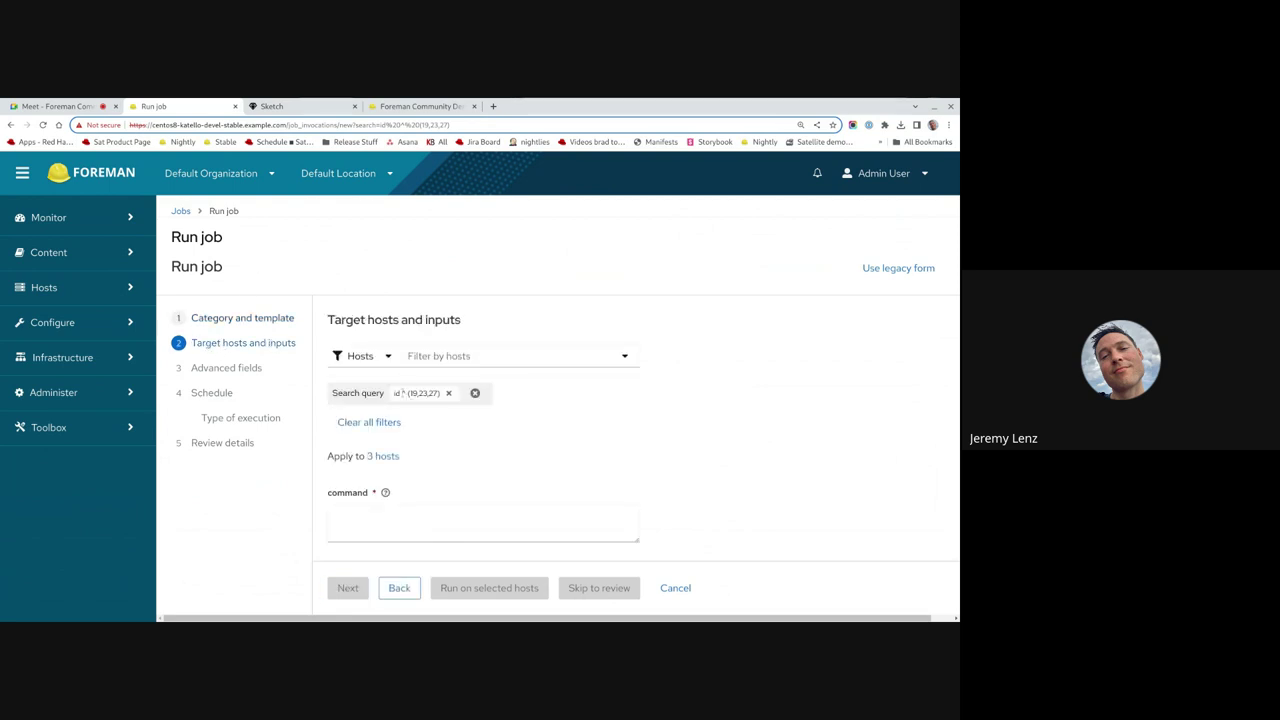
{"action": "left_click", "coordinate": [383, 456]}
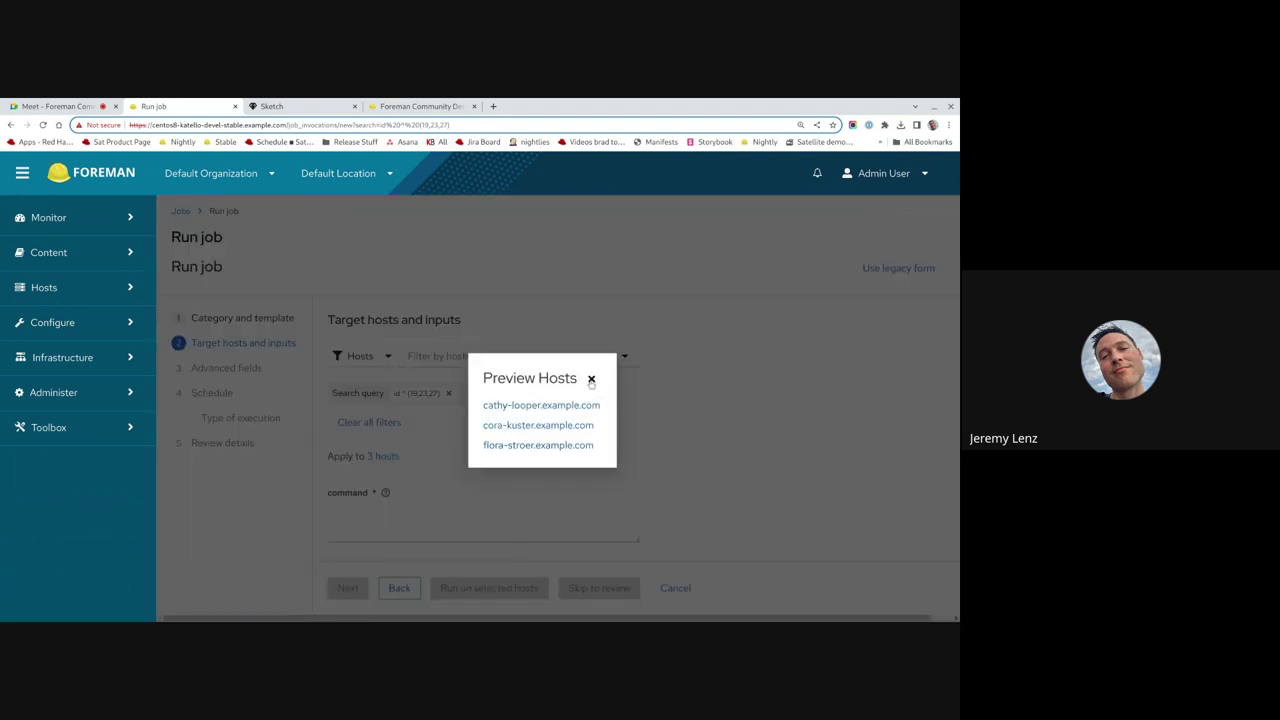
{"action": "left_click", "coordinate": [591, 380]}
{"action": "left_click", "coordinate": [44, 287]}
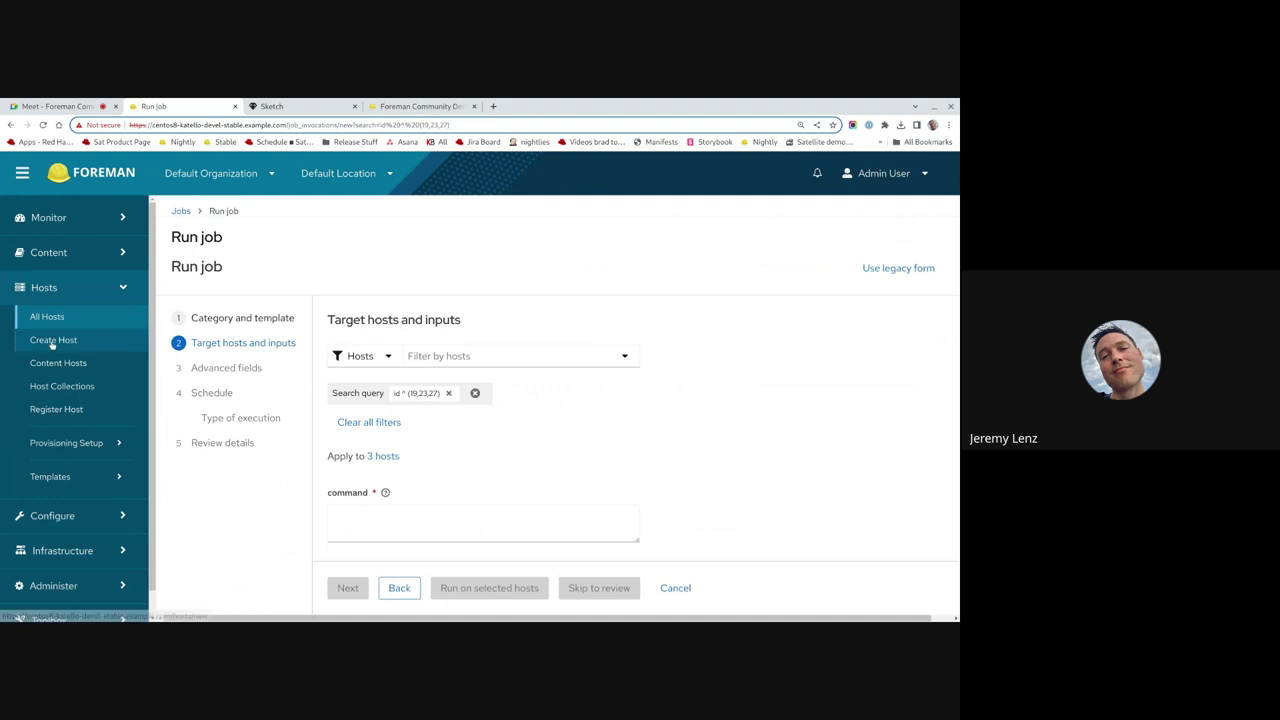
{"action": "left_click", "coordinate": [48, 317]}
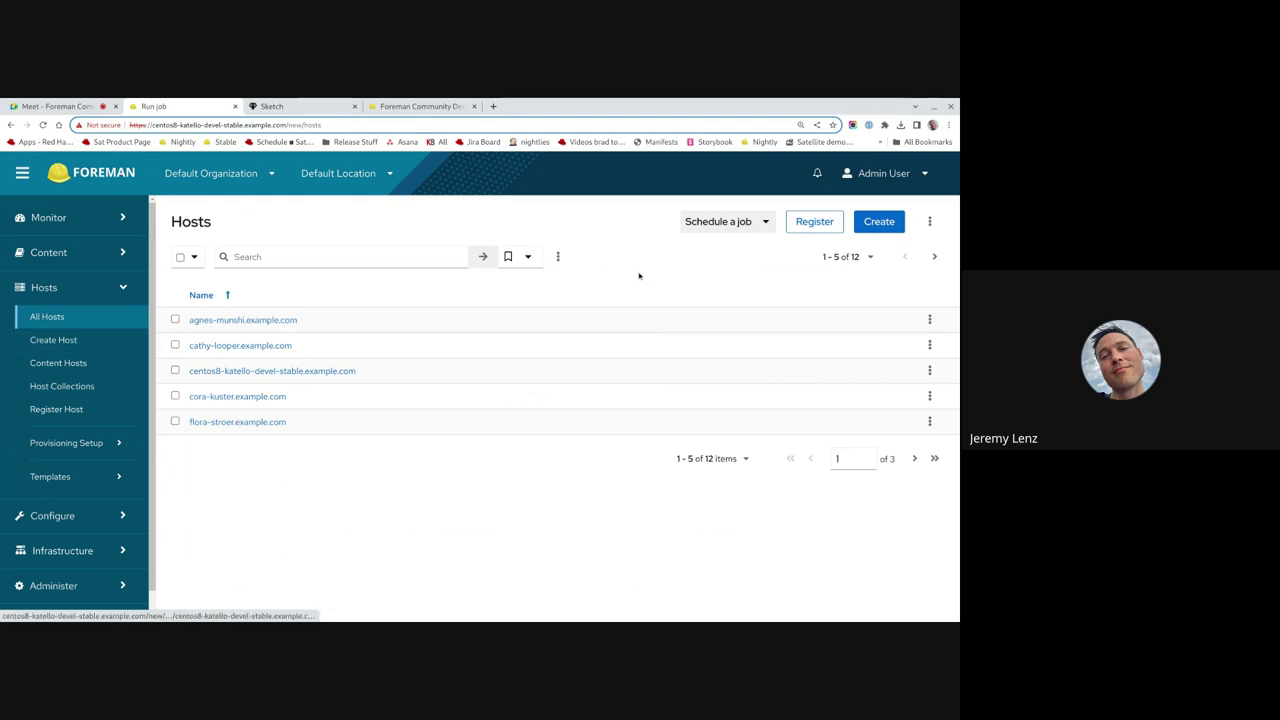
Select the fourth and fifth hosts and open the bulk action Change content source for them
{"action": "left_click", "coordinate": [175, 396]}
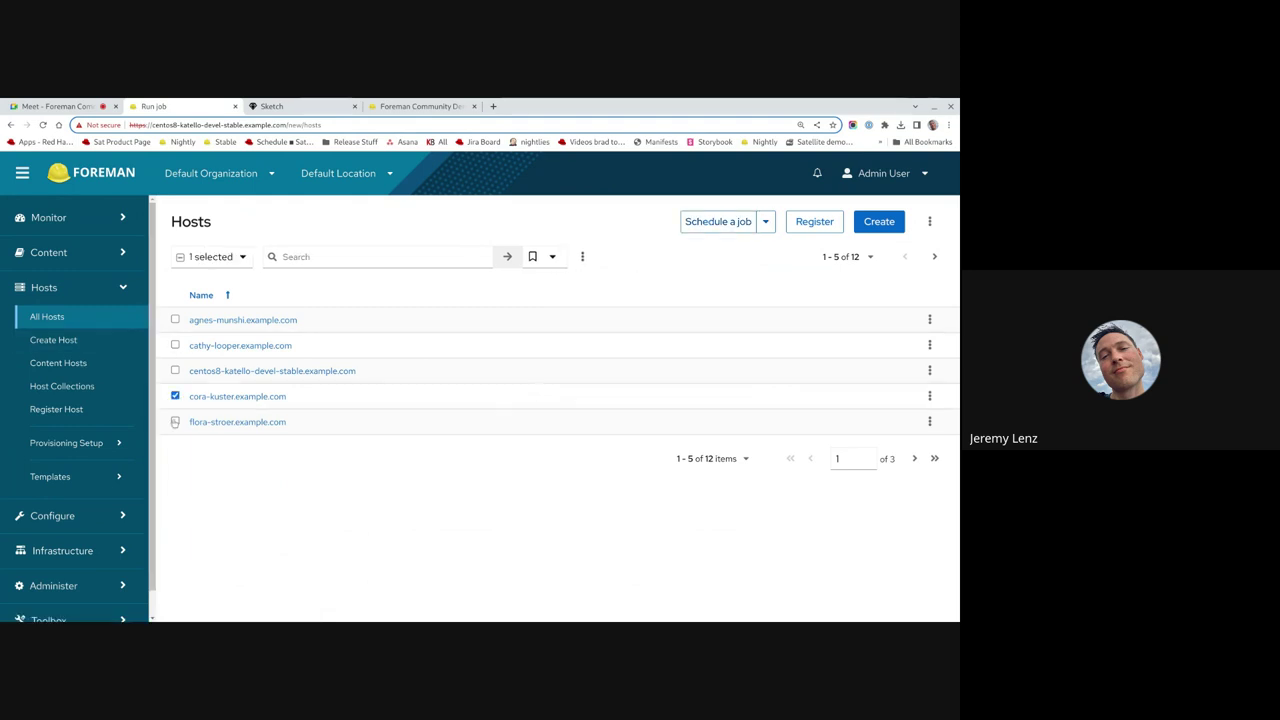
{"action": "left_click", "coordinate": [175, 422]}
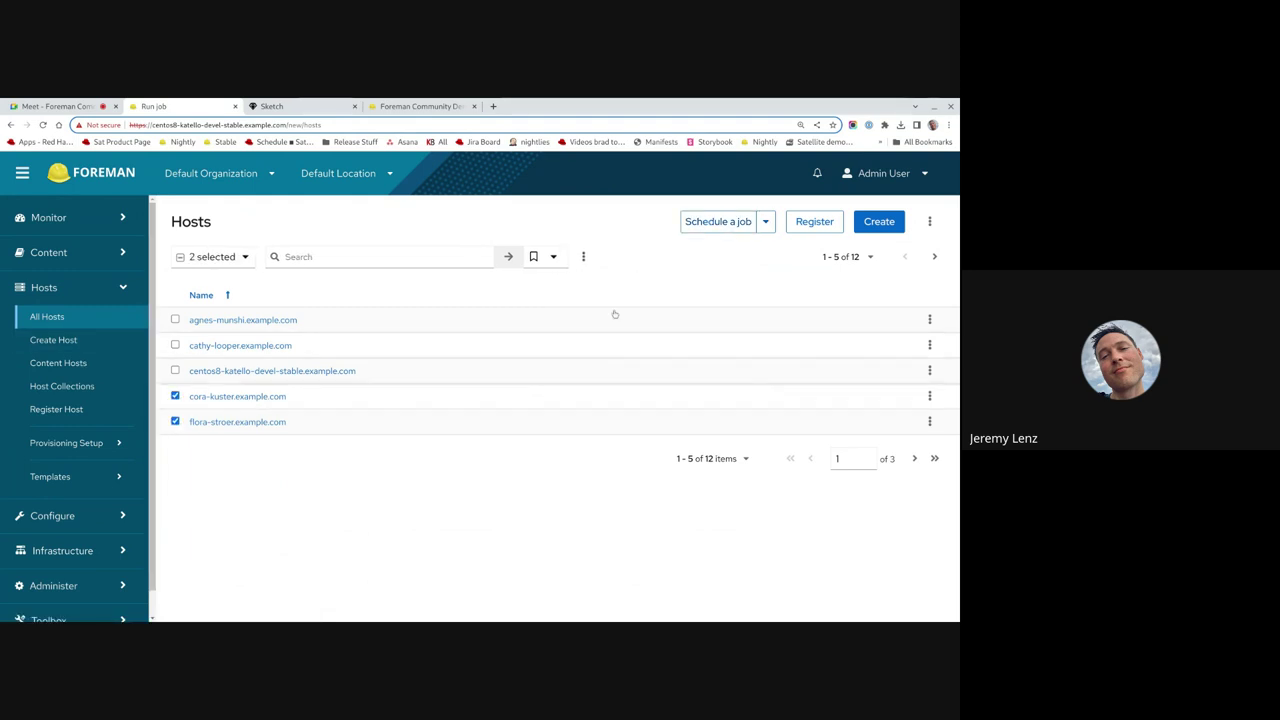
{"action": "left_click", "coordinate": [584, 257]}
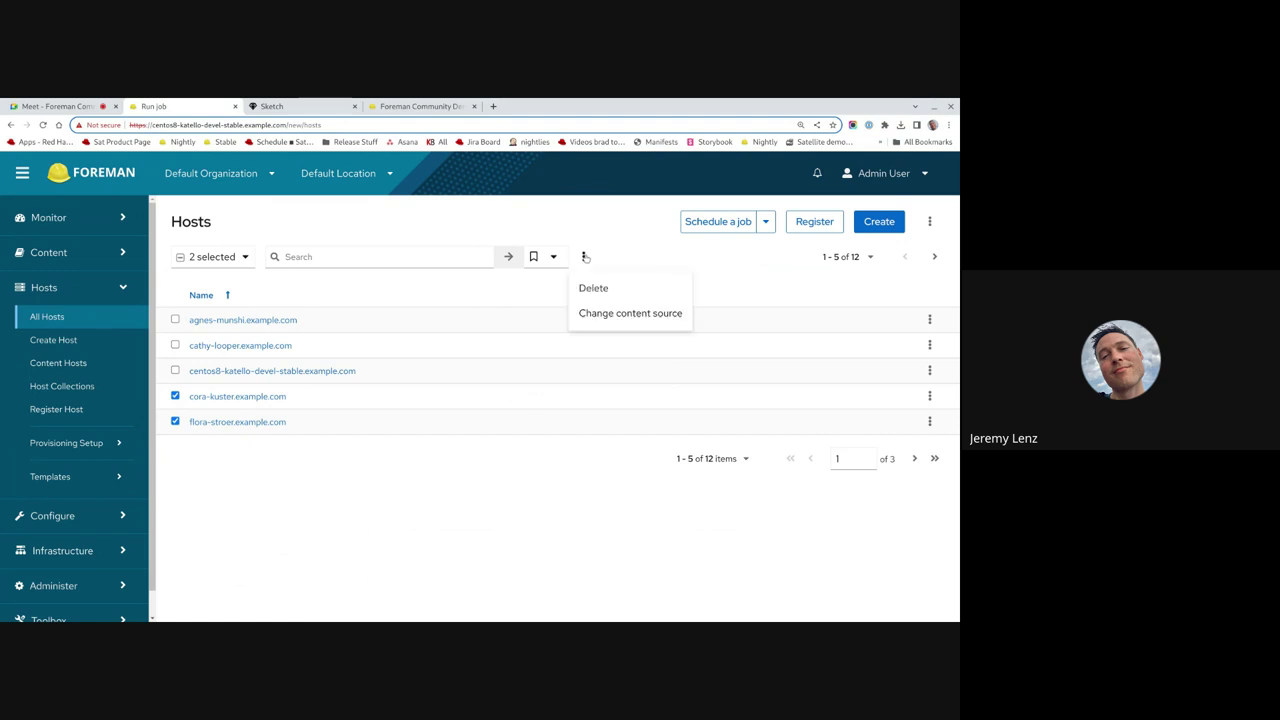
{"action": "left_click", "coordinate": [610, 316]}
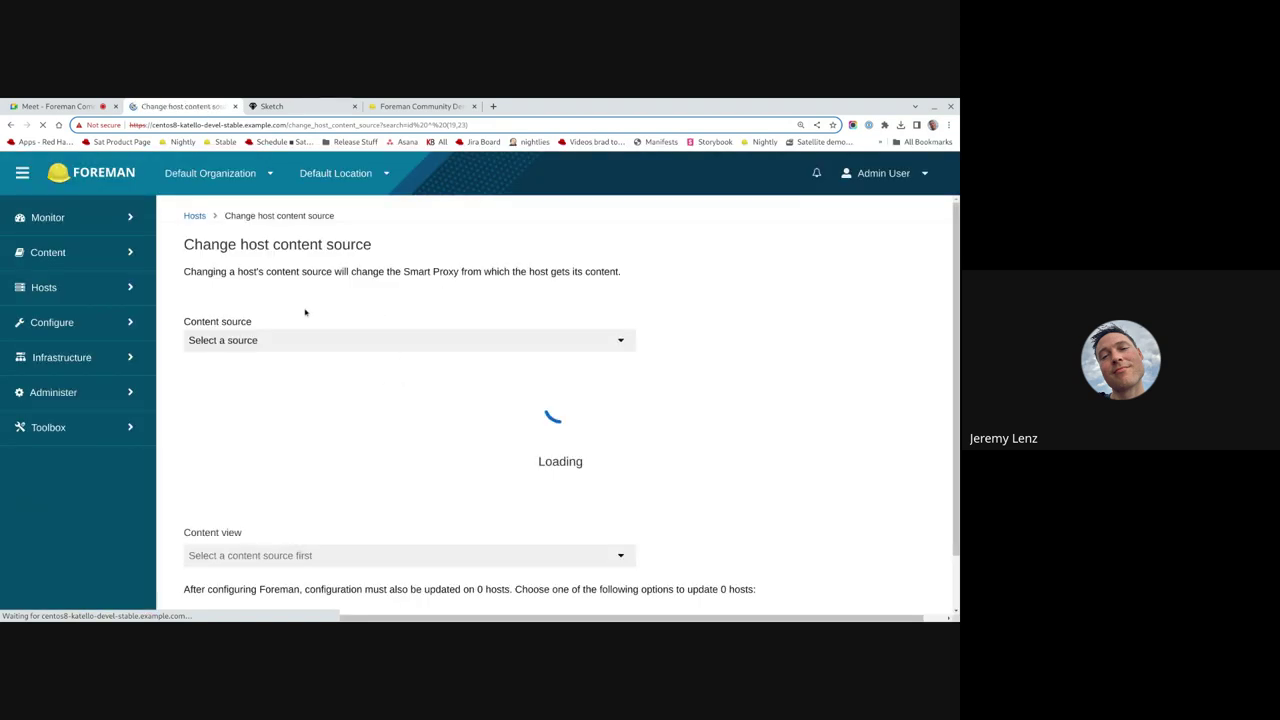
View the list of hosts whose content source would be updated, then return to the All Hosts list
{"action": "left_click", "coordinate": [212, 298]}
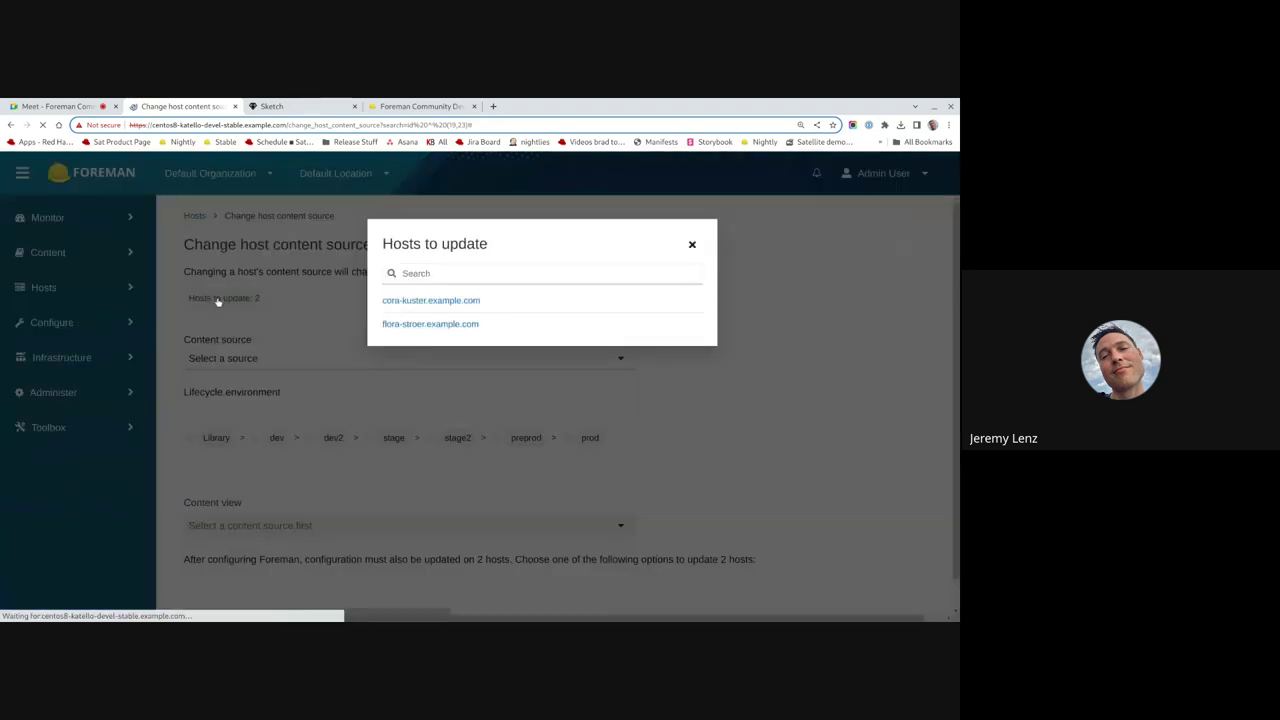
{"action": "left_click", "coordinate": [692, 245]}
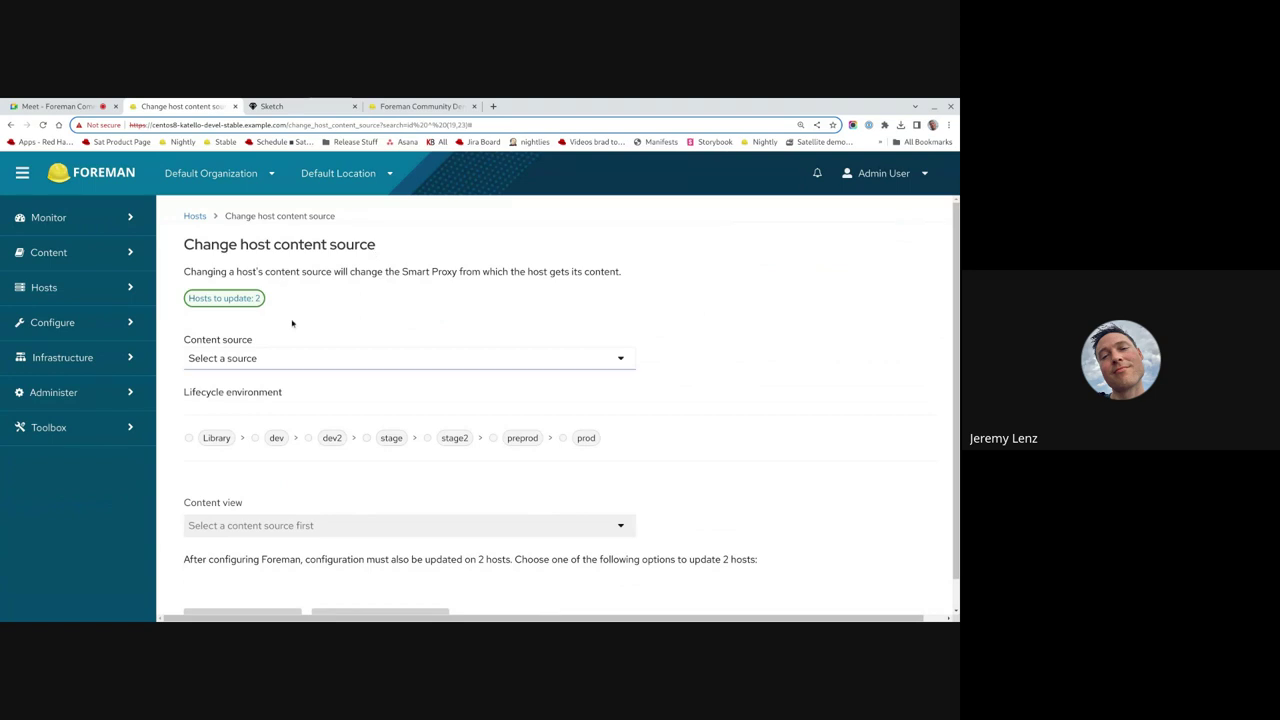
{"action": "left_click", "coordinate": [45, 288]}
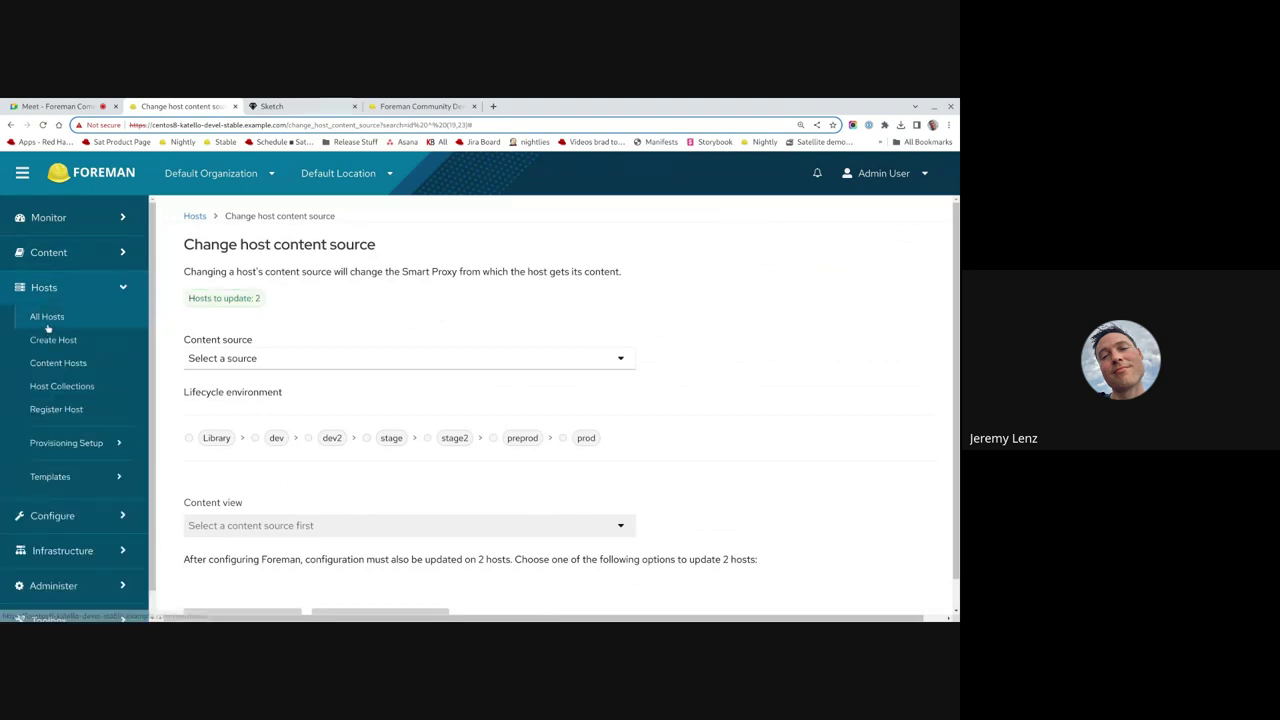
{"action": "left_click", "coordinate": [47, 320]}
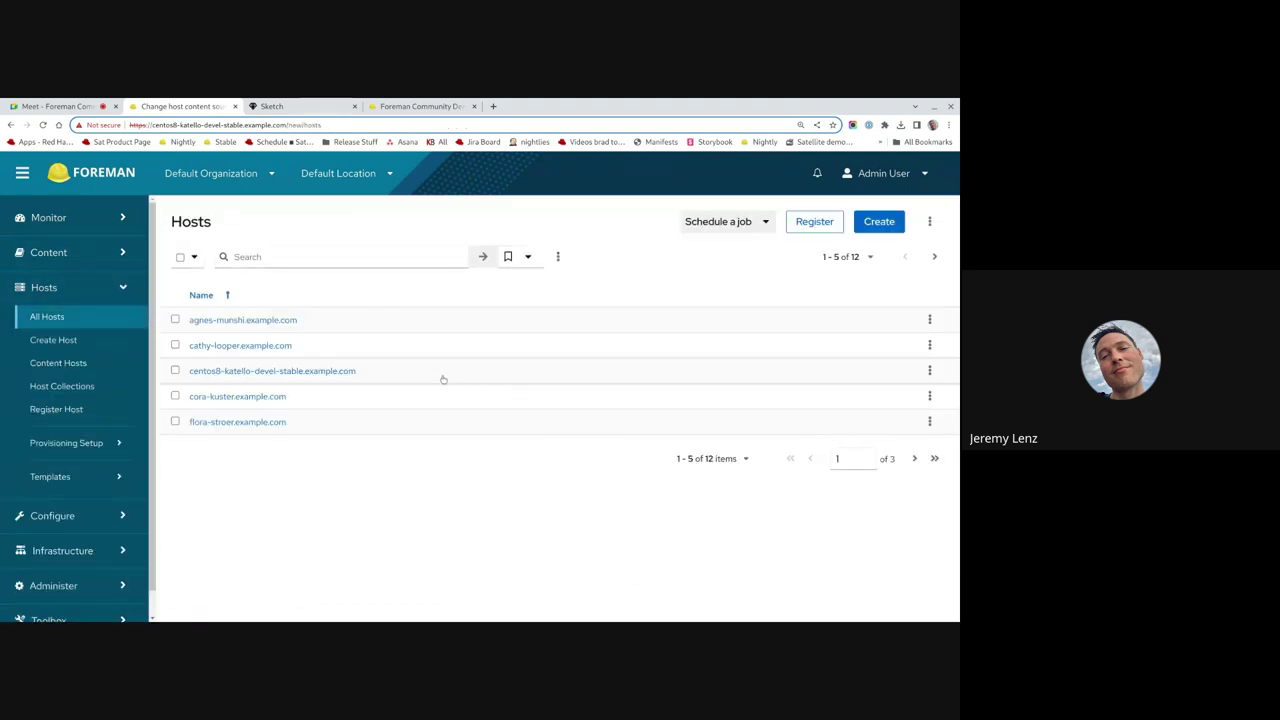
Select the fourth and fifth hosts on the first page and open the bulk Delete confirmation for them
{"action": "left_click", "coordinate": [934, 256]}
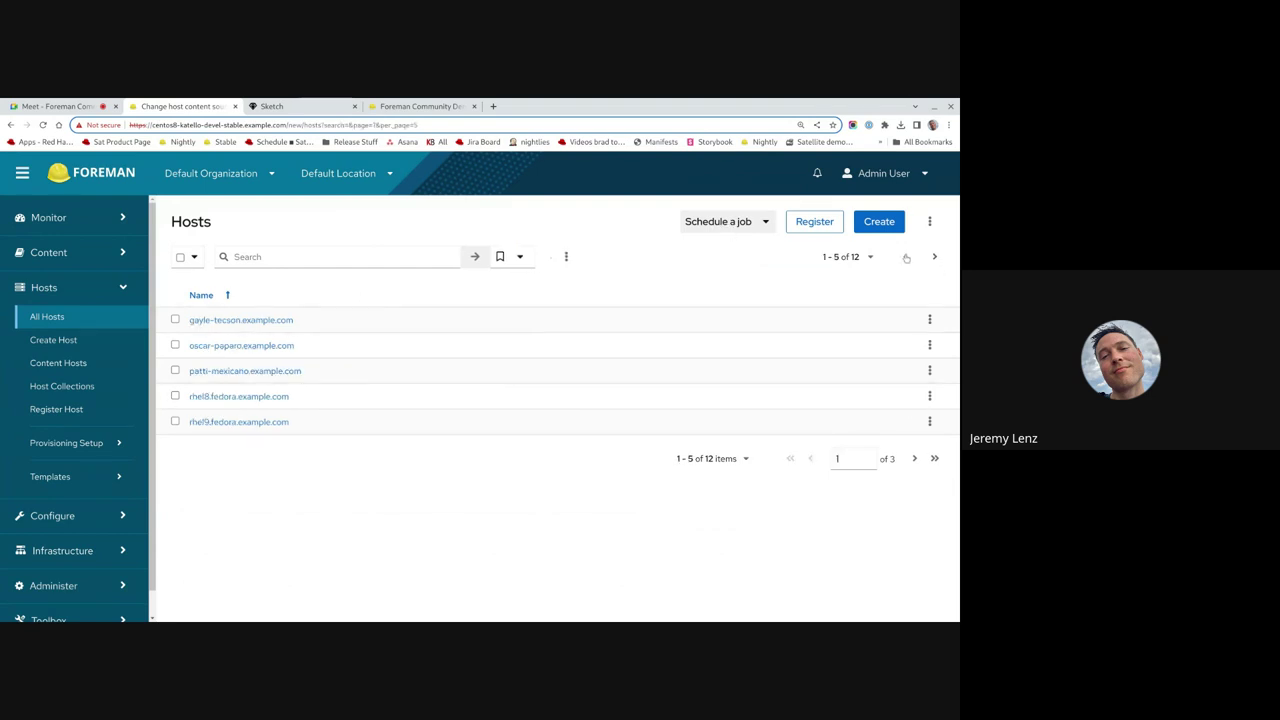
{"action": "left_click", "coordinate": [906, 257]}
{"action": "left_click", "coordinate": [175, 396]}
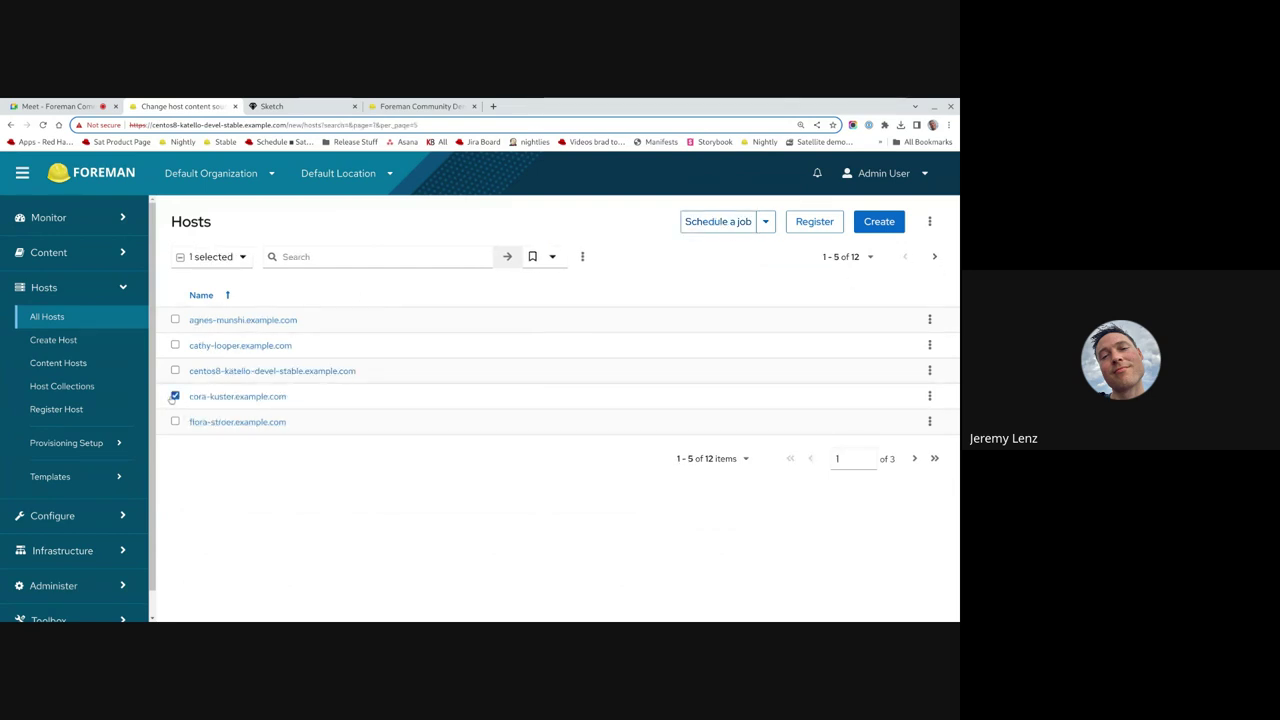
{"action": "left_click", "coordinate": [175, 422]}
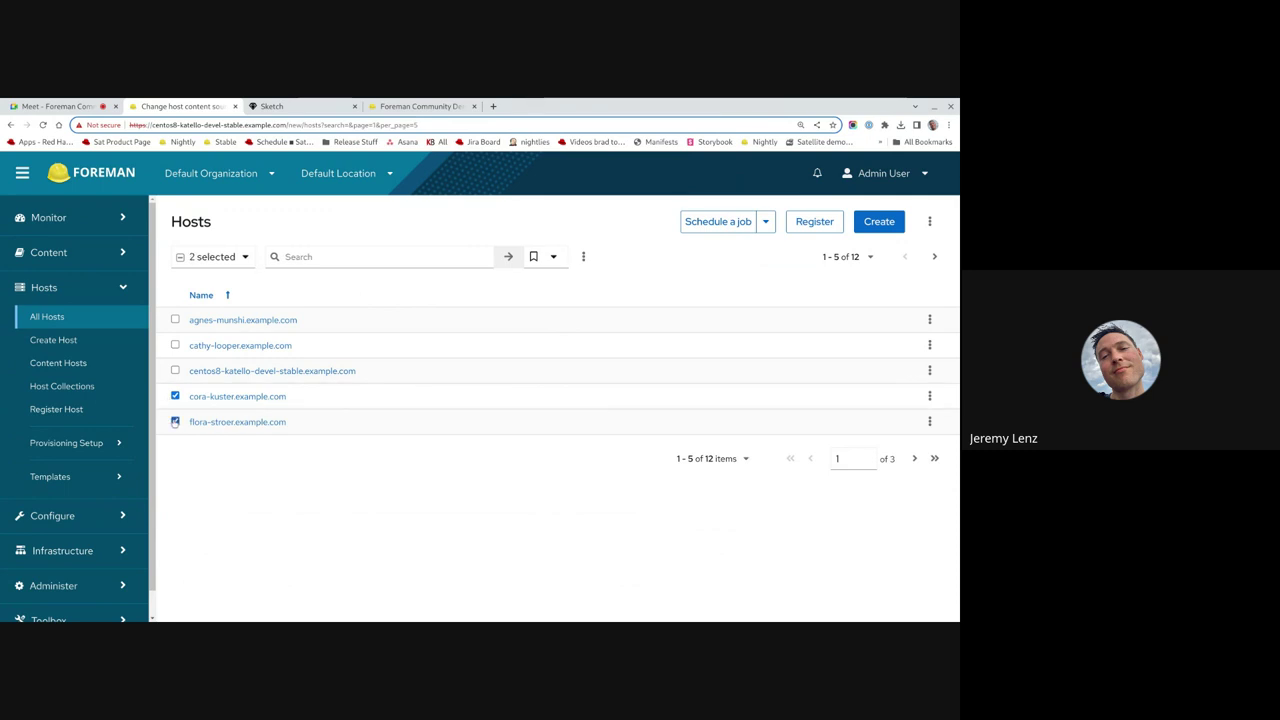
{"action": "left_click", "coordinate": [583, 256]}
{"action": "left_click", "coordinate": [592, 288]}
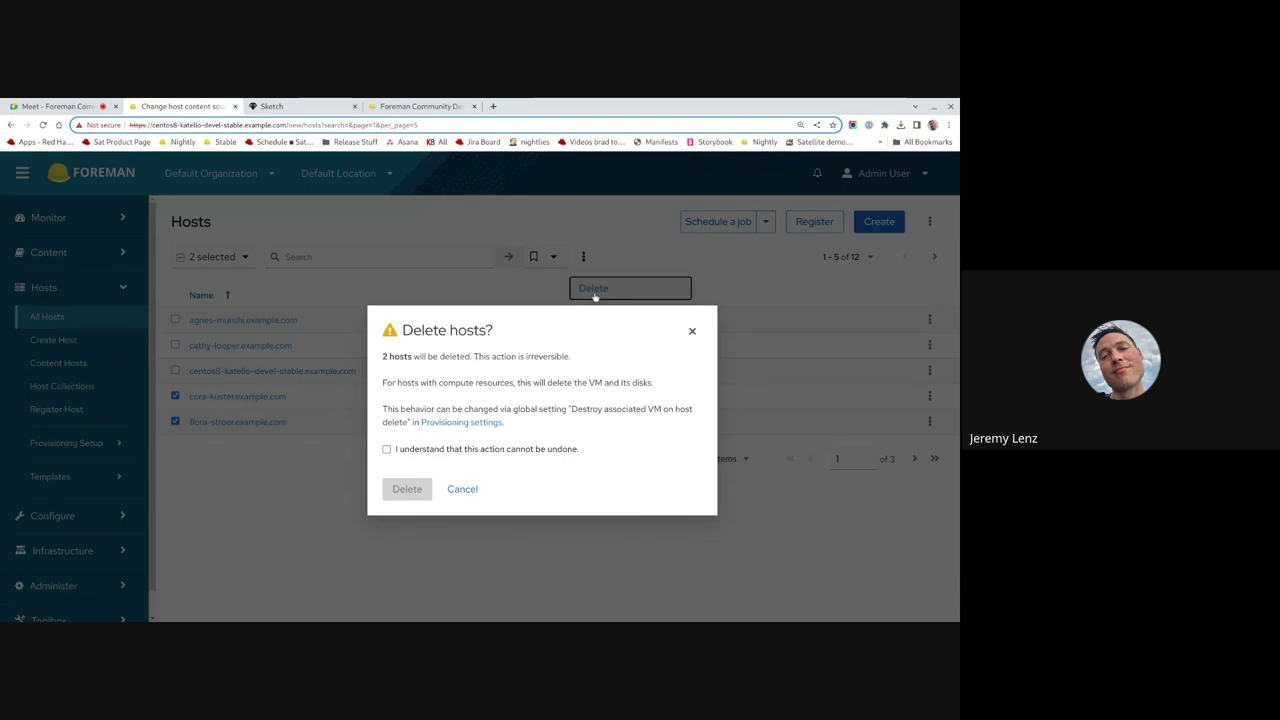
Toggle the acknowledgement that deleting the hosts cannot be undone on and off, leaving it unchecked
{"action": "left_click", "coordinate": [388, 452]}
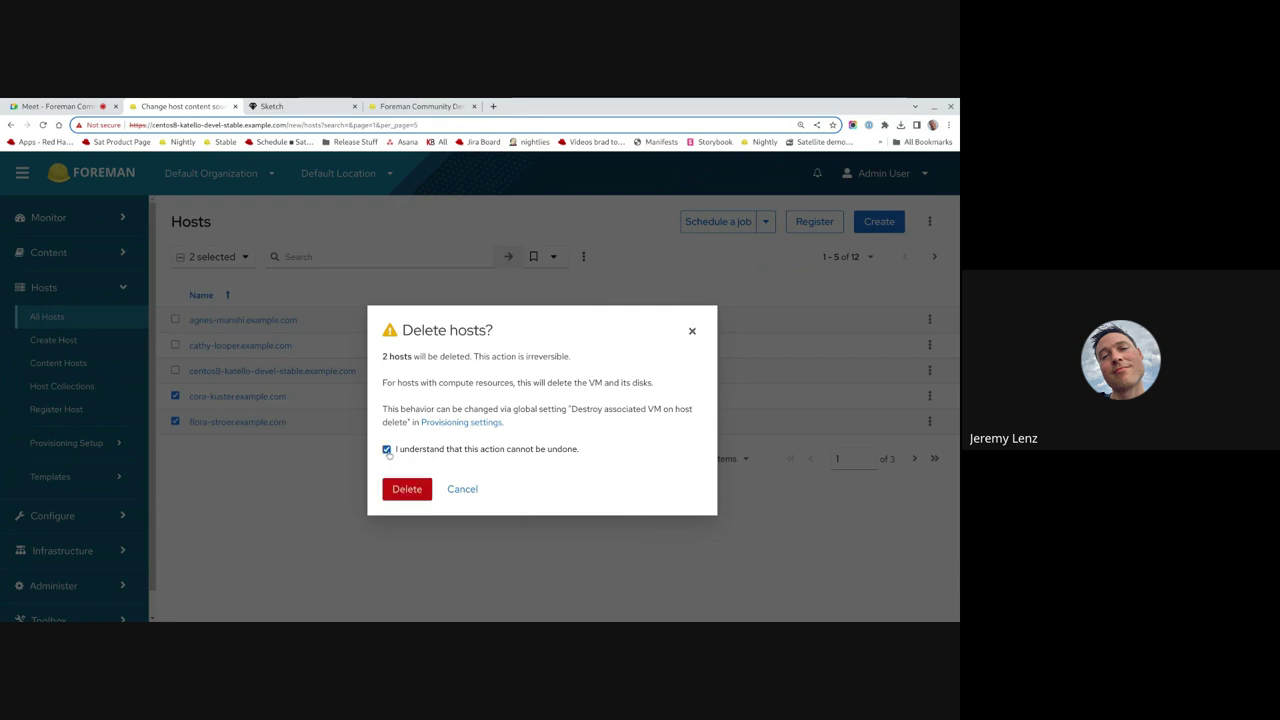
{"action": "left_click", "coordinate": [387, 451]}
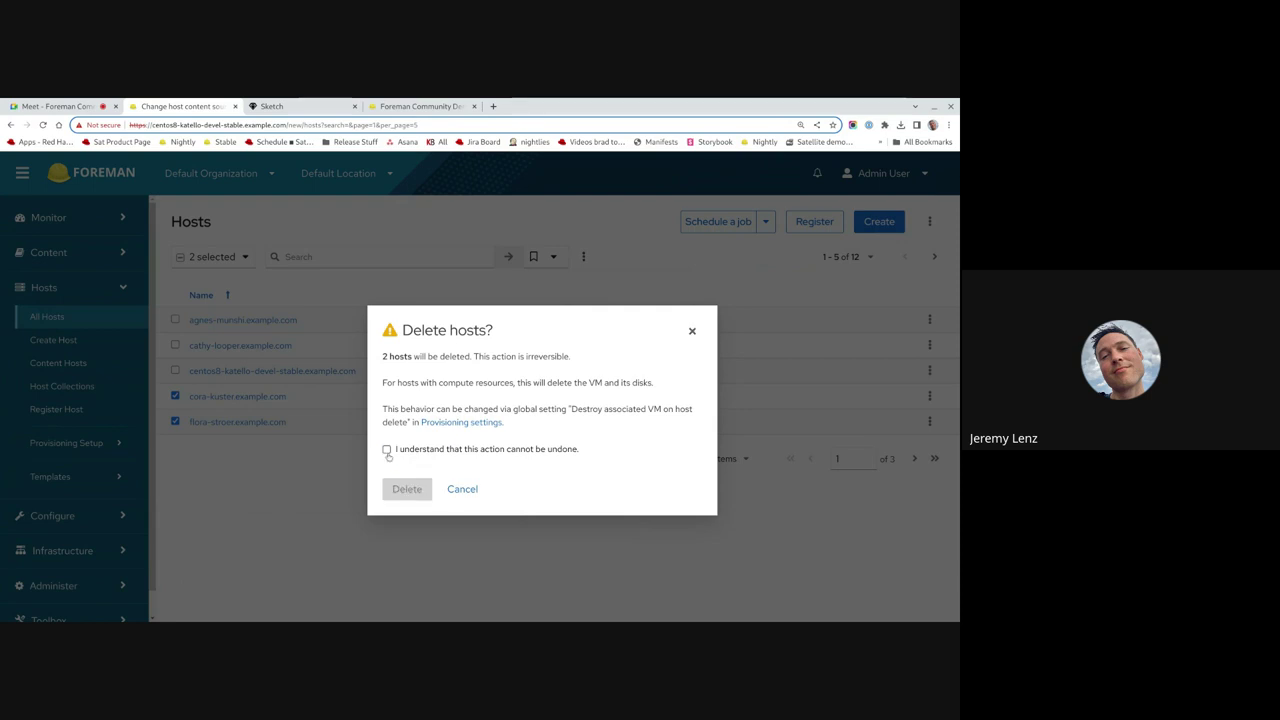
{"action": "left_click", "coordinate": [387, 451]}
{"action": "left_click", "coordinate": [387, 451]}
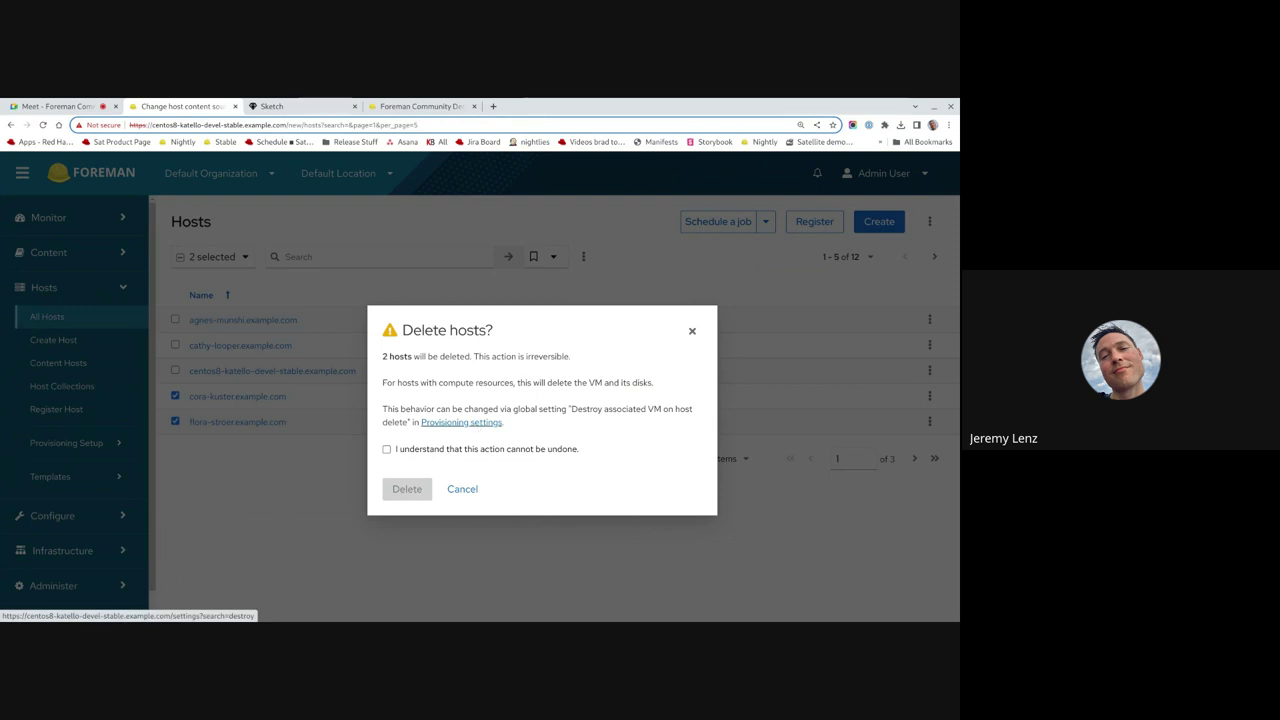
Follow the deletion dialog's link to the setting "Destroy associated VM on host delete", then return to the All Hosts list
{"action": "left_click", "coordinate": [470, 422]}
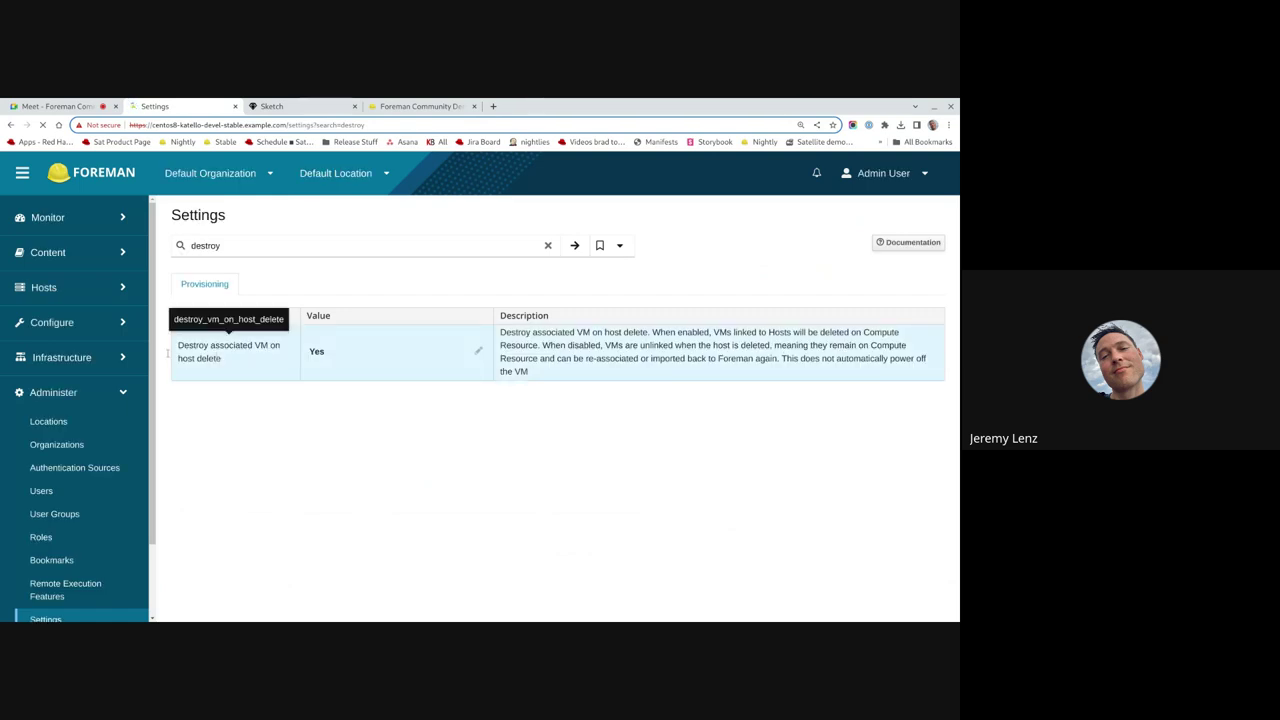
{"action": "left_click", "coordinate": [45, 289]}
{"action": "left_click", "coordinate": [46, 316]}
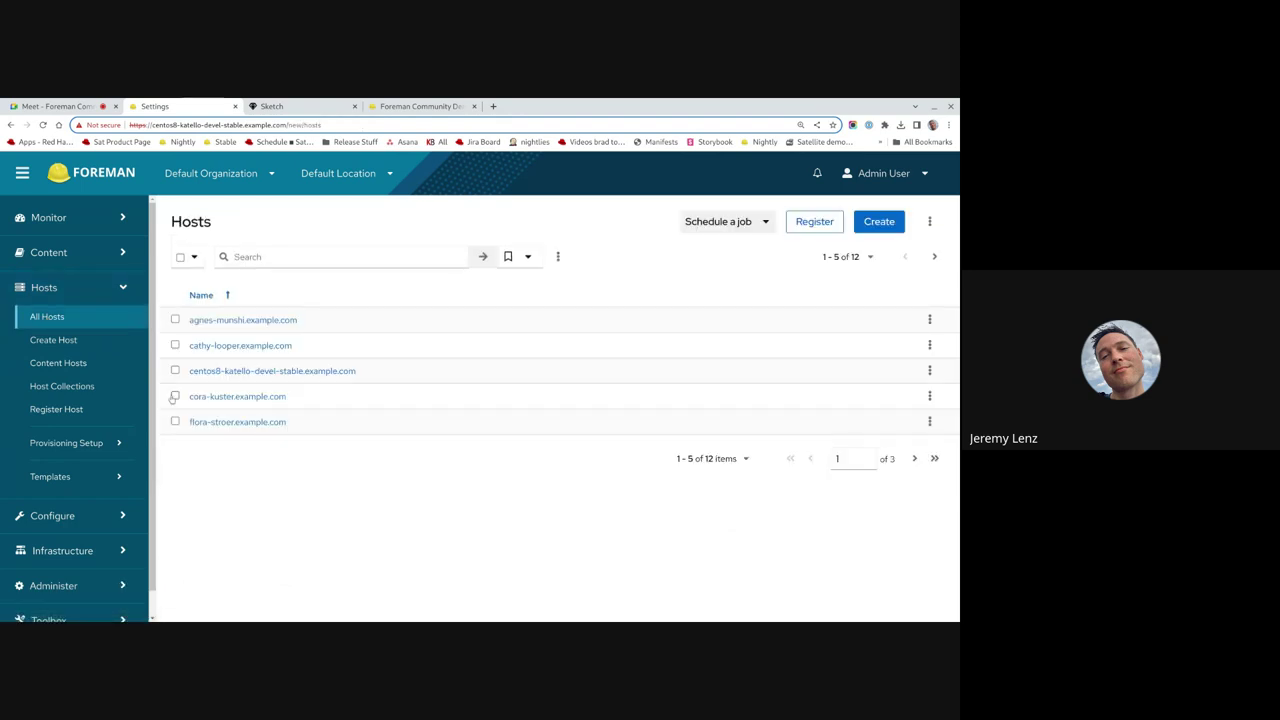
Select the fourth host, open its individual Delete confirmation and cancel the deletion
{"action": "left_click", "coordinate": [175, 396]}
{"action": "left_click", "coordinate": [929, 396]}
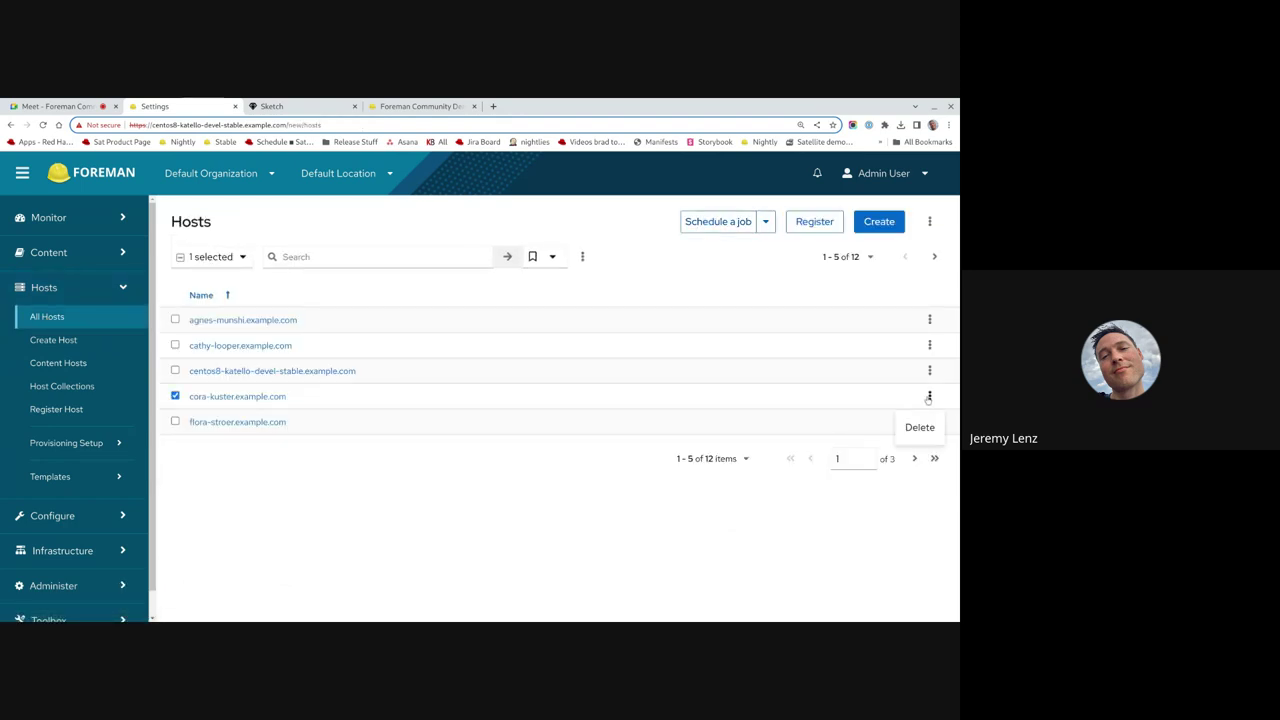
{"action": "left_click", "coordinate": [919, 427]}
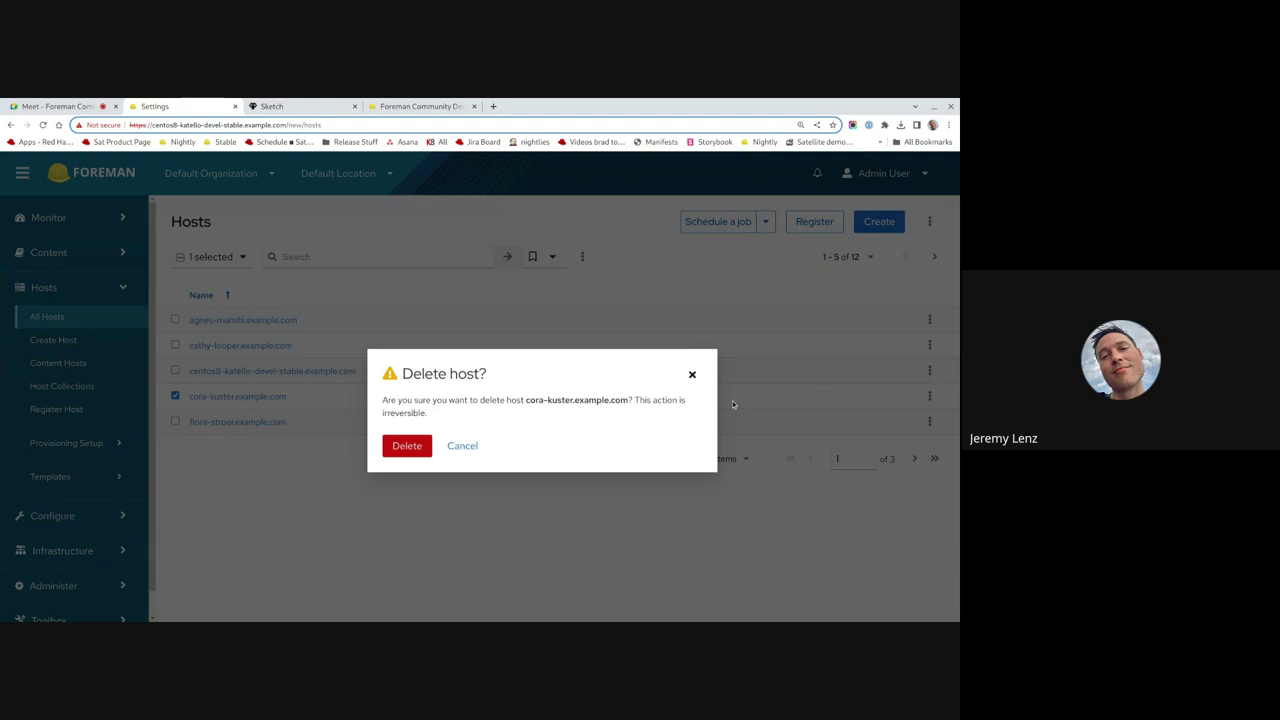
{"action": "left_click", "coordinate": [463, 446]}
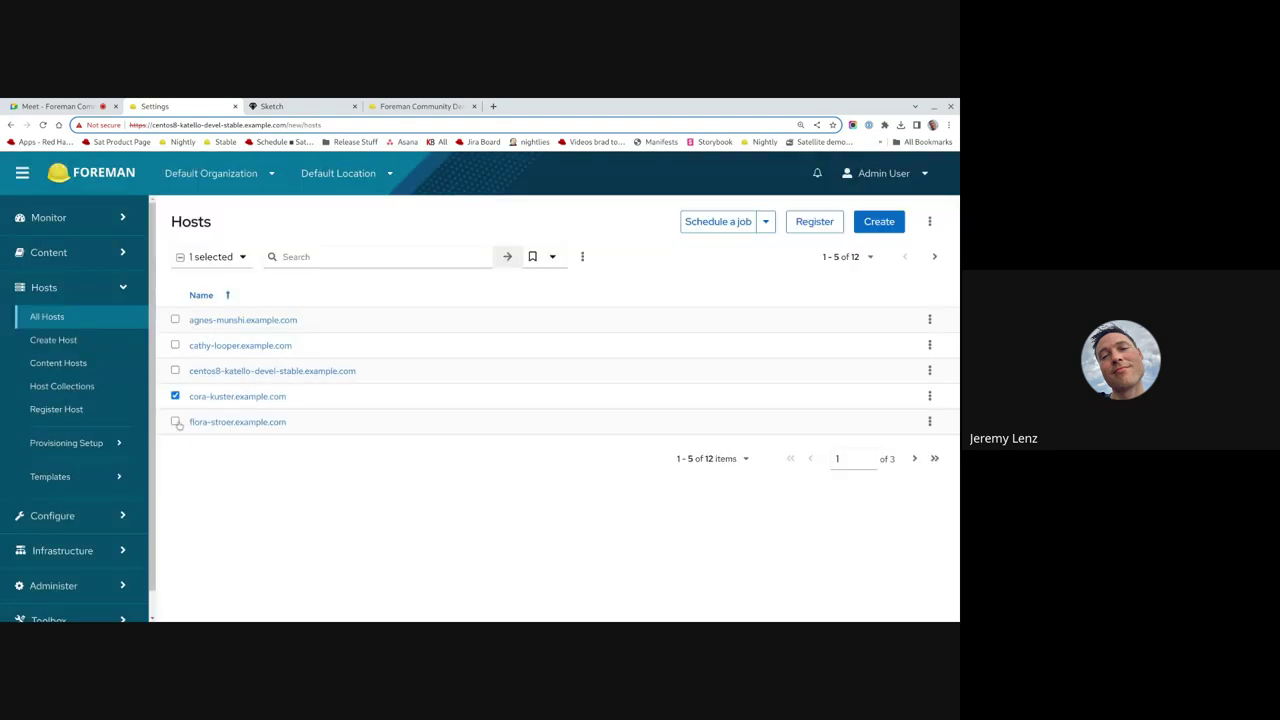
Add the fifth host to the selection and bulk-delete both selected hosts, acknowledging that the action cannot be undone
{"action": "left_click", "coordinate": [176, 422]}
{"action": "left_click", "coordinate": [584, 257]}
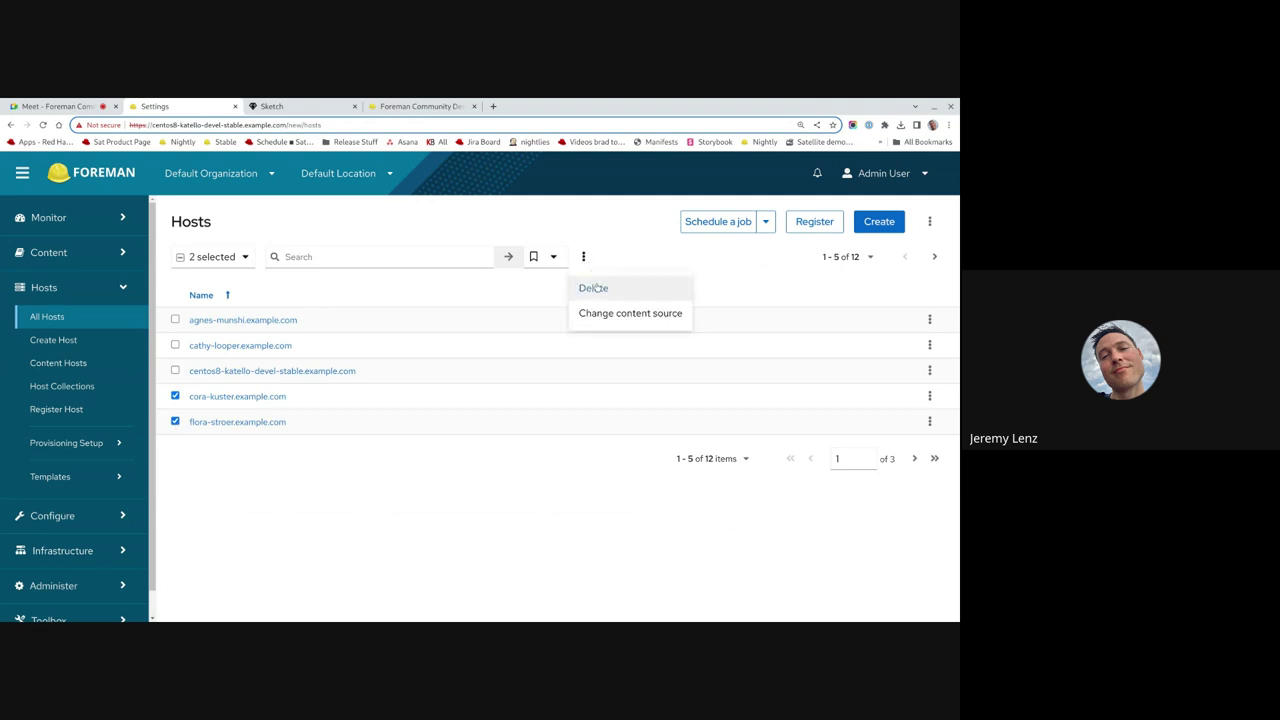
{"action": "left_click", "coordinate": [594, 288]}
{"action": "left_click", "coordinate": [387, 452]}
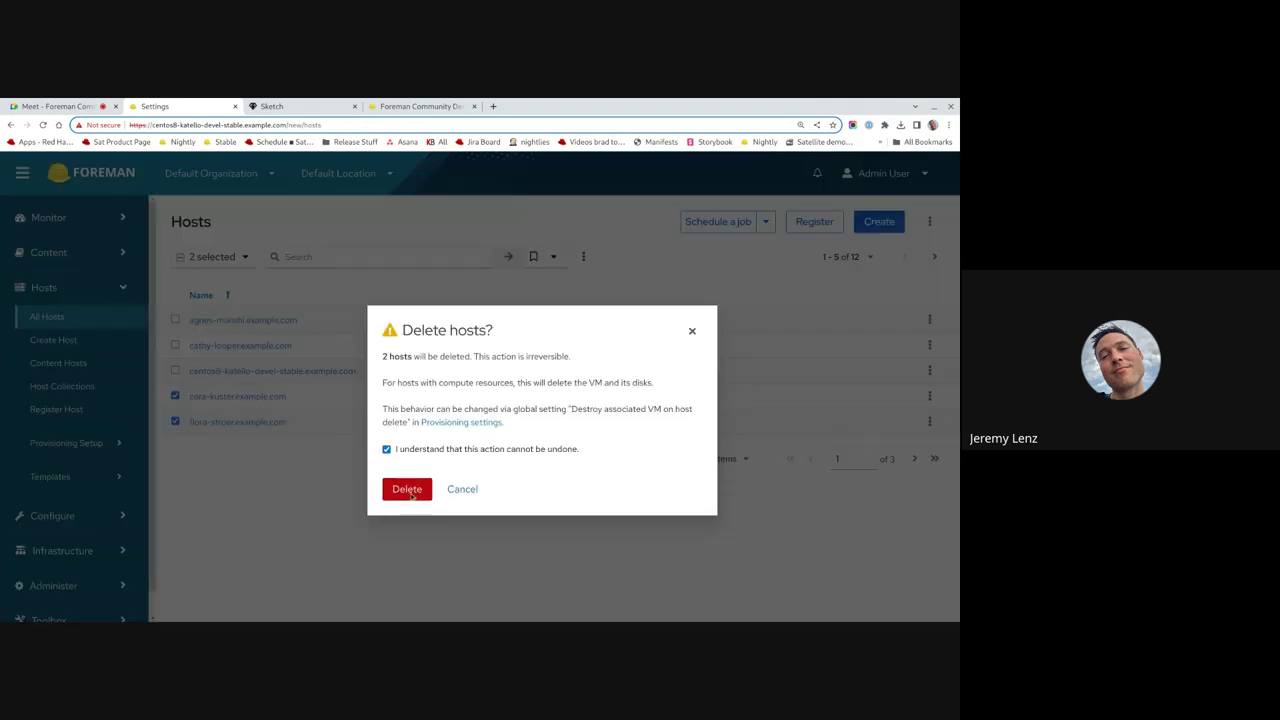
{"action": "left_click", "coordinate": [410, 494]}
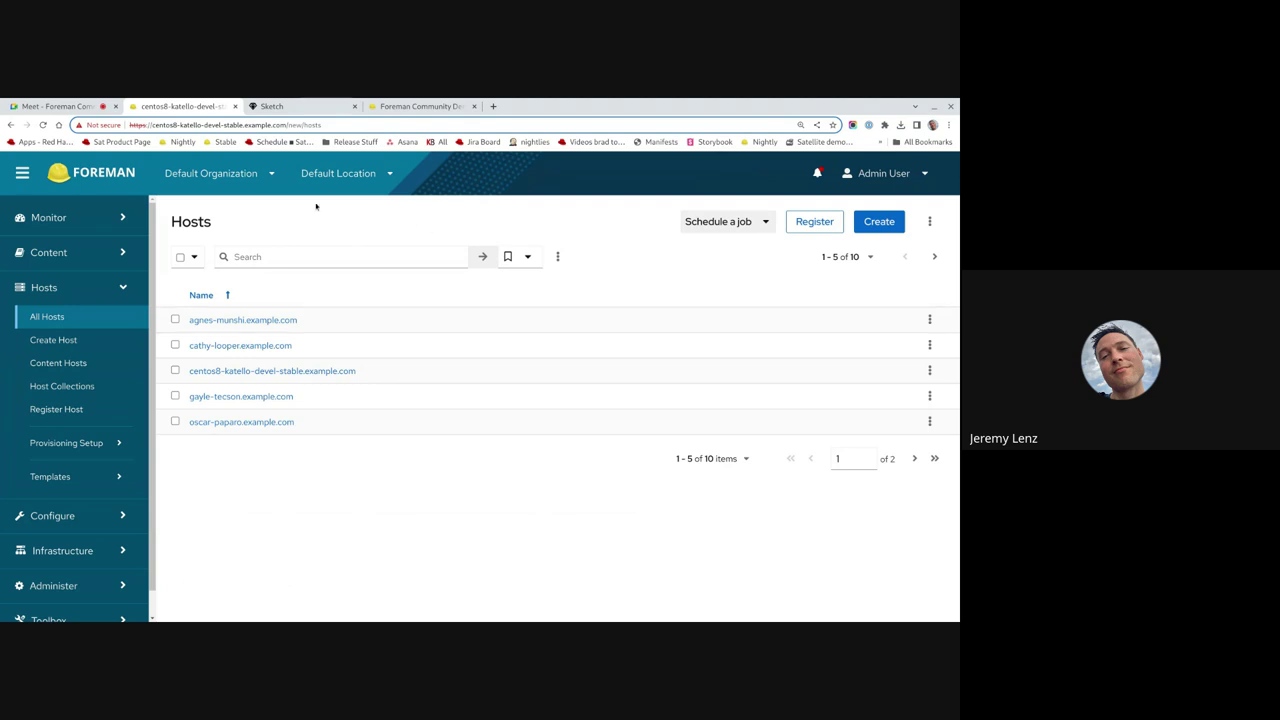
Switch to the Google Meet call and open the in-call messages
{"action": "left_click", "coordinate": [55, 106]}
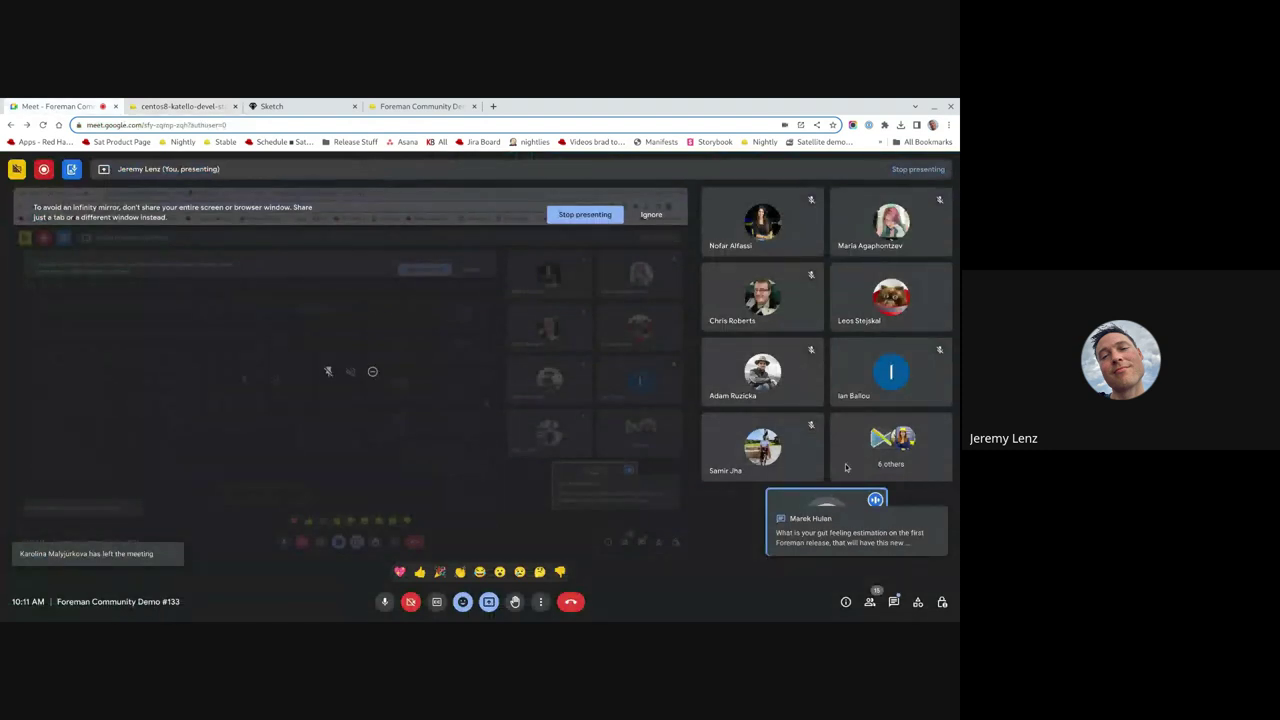
{"action": "left_click", "coordinate": [852, 537]}
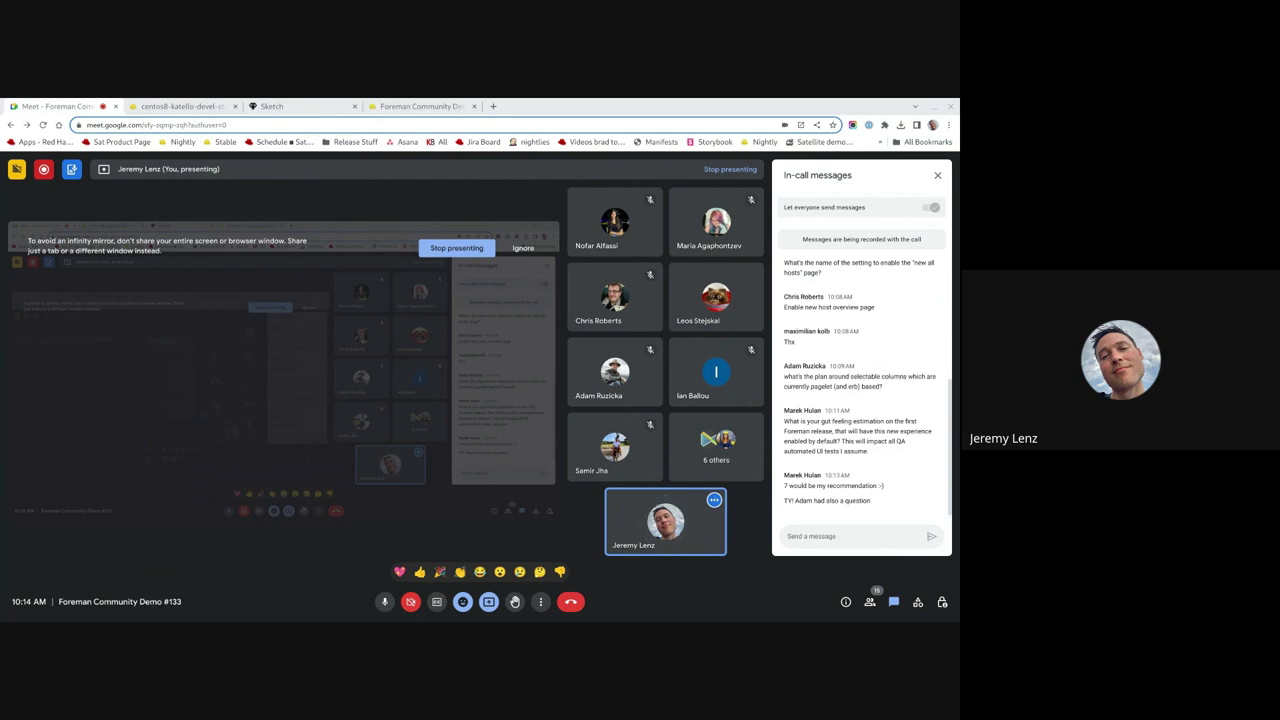
Mute the microphone and stop presenting the screen in the Google Meet call
{"action": "left_click", "coordinate": [384, 603]}
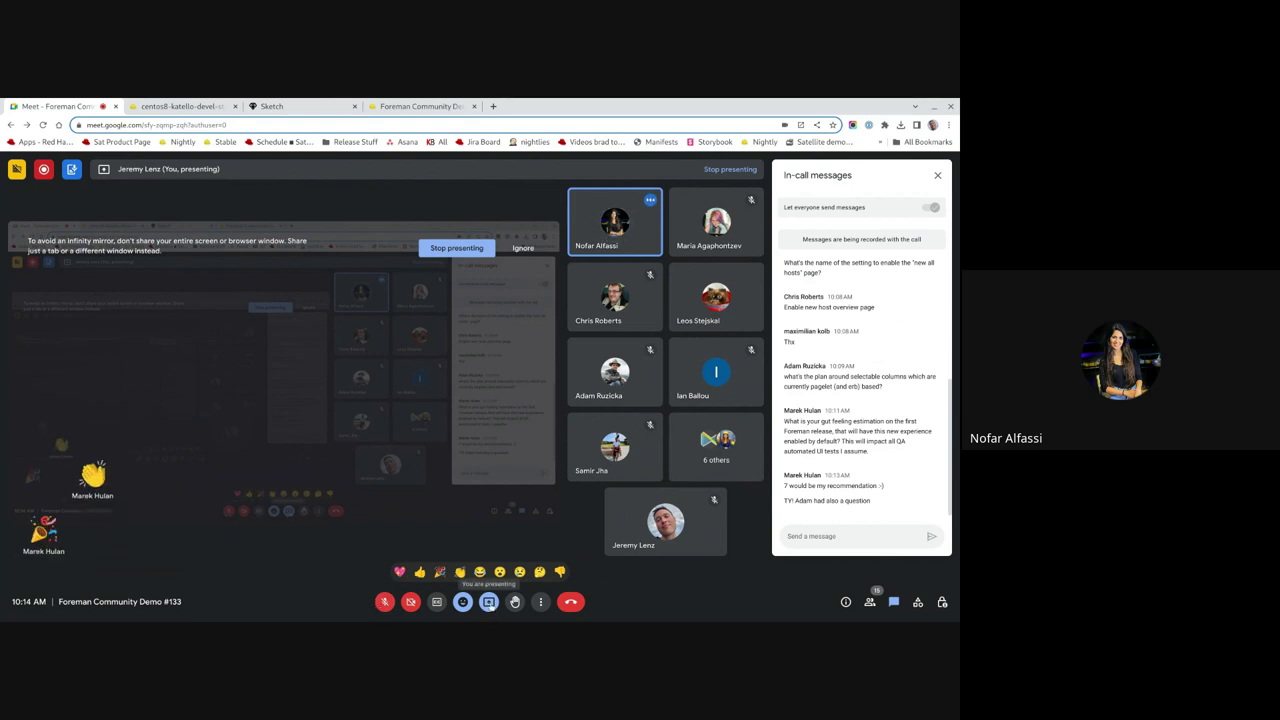
{"action": "left_click", "coordinate": [488, 601]}
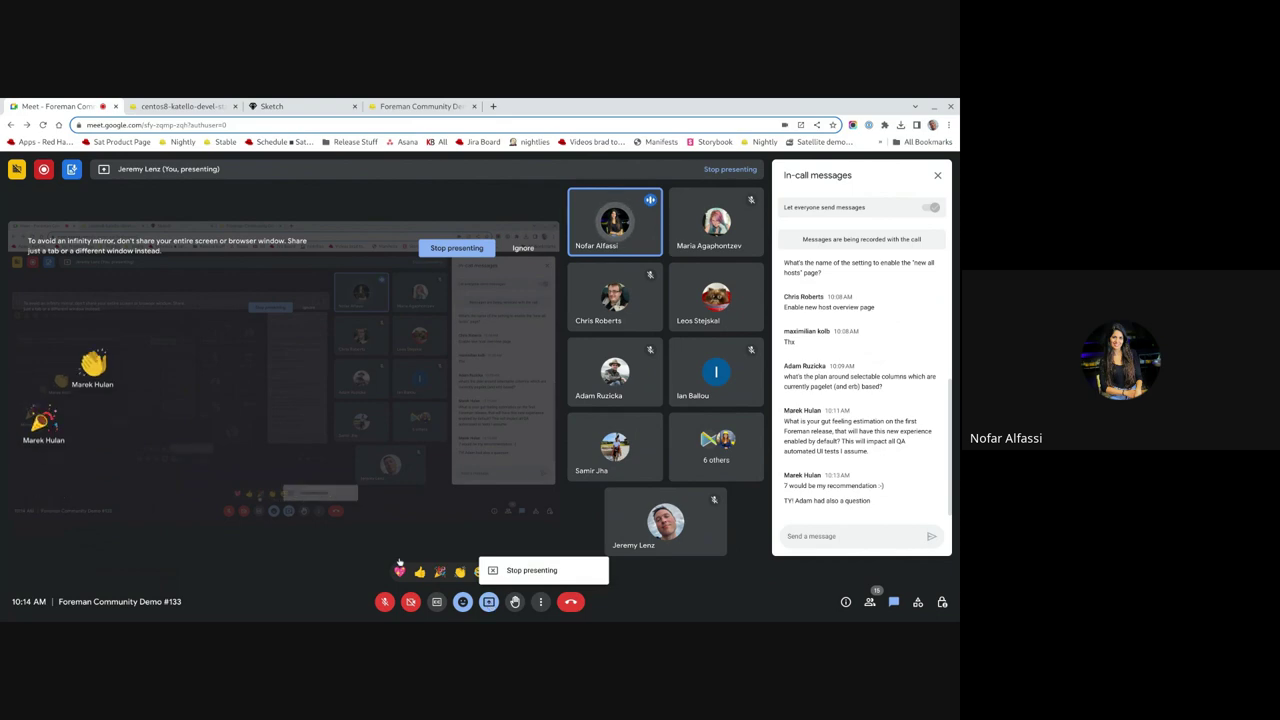
{"action": "left_click", "coordinate": [525, 569]}
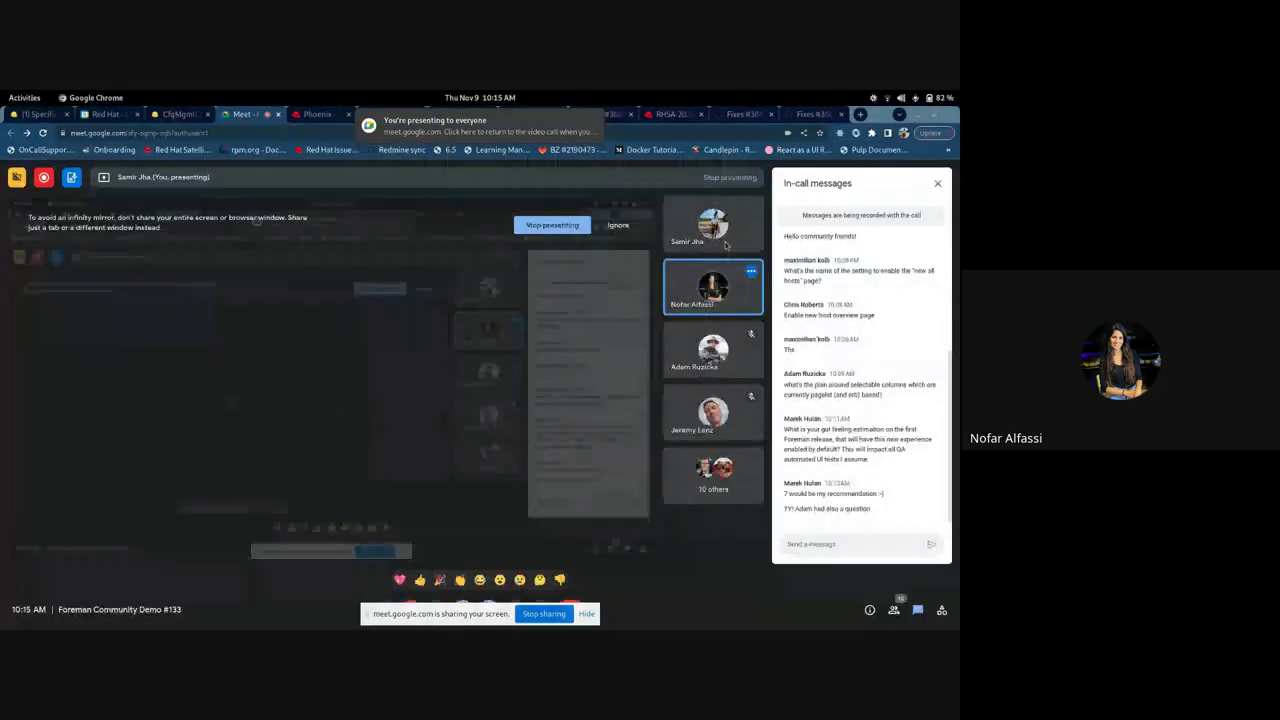
Switch from the Google Meet call to the Foreman browser window and bring up the centos8-proxy-devel2 smart proxy page
{"action": "key", "text": "super"}
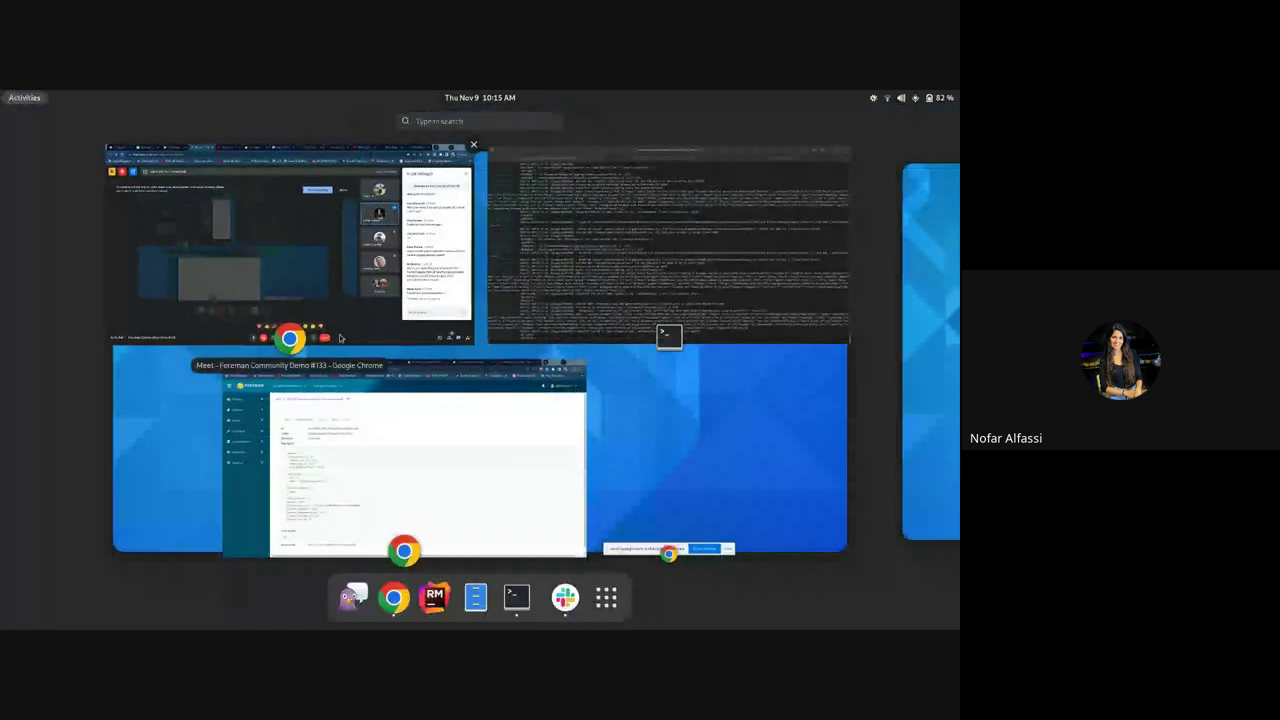
{"action": "left_click", "coordinate": [410, 466]}
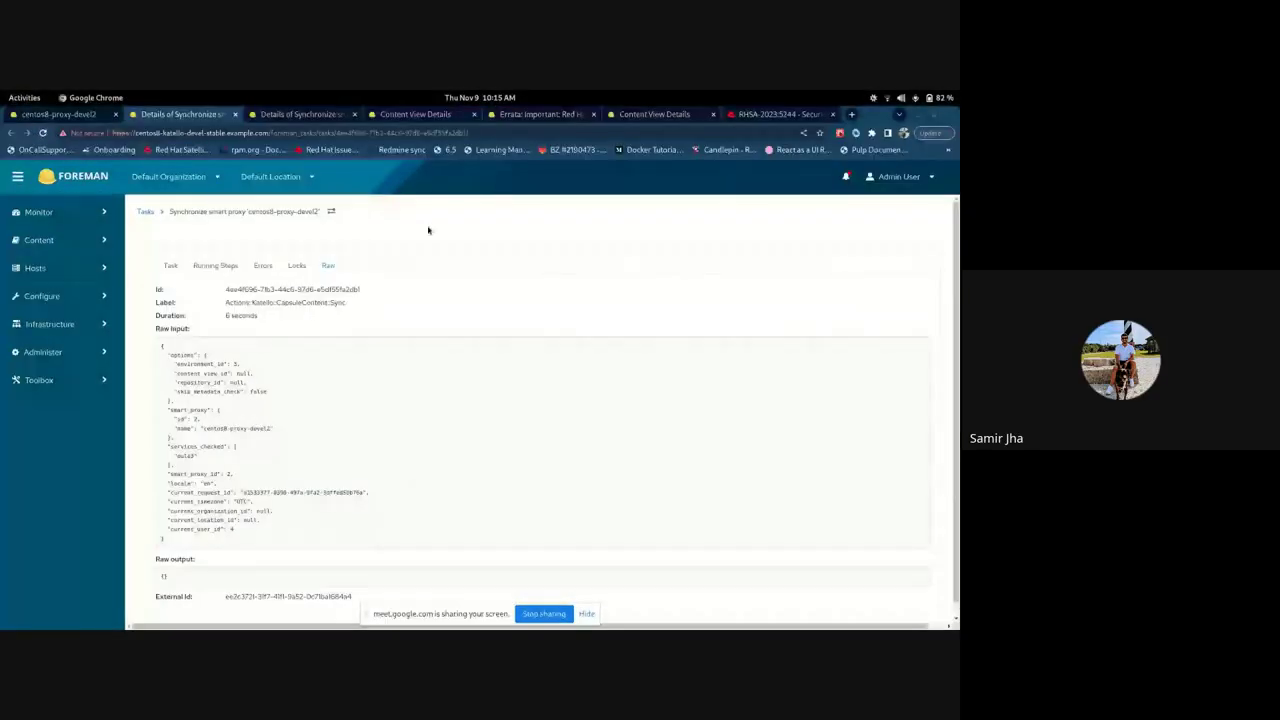
{"action": "left_click", "coordinate": [58, 116]}
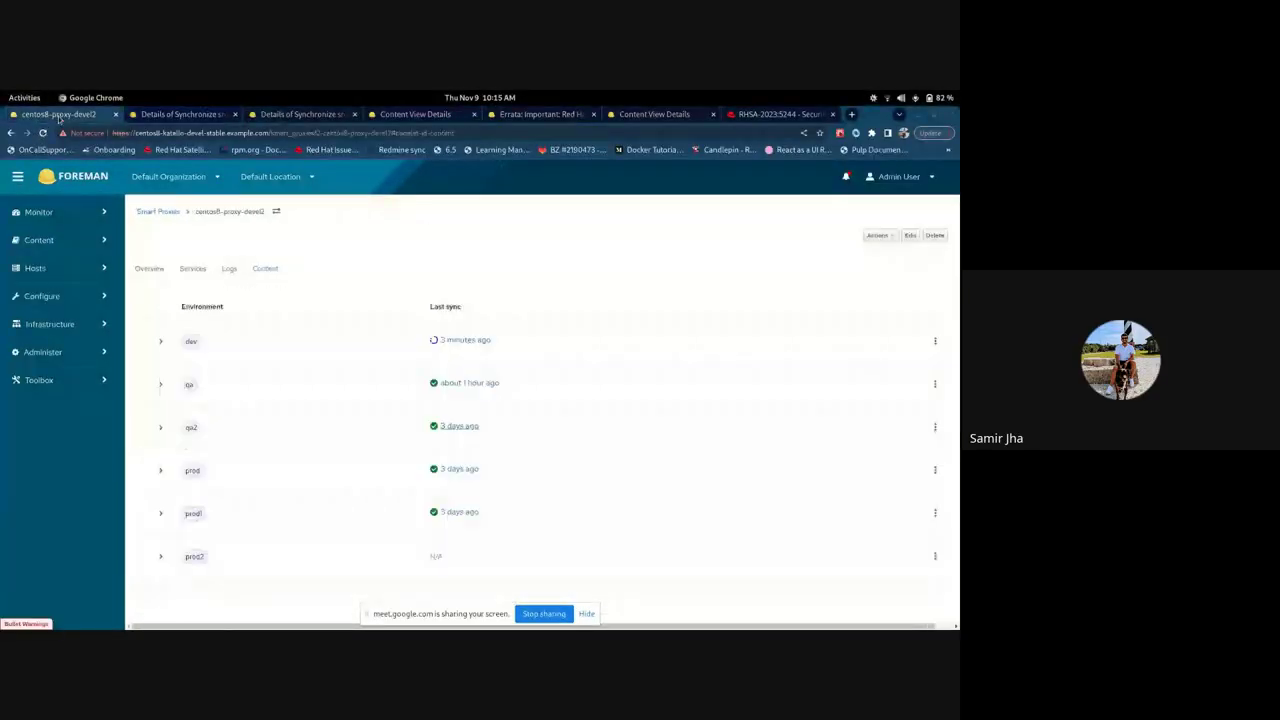
{"action": "left_click", "coordinate": [4, 95]}
{"action": "left_click", "coordinate": [408, 263]}
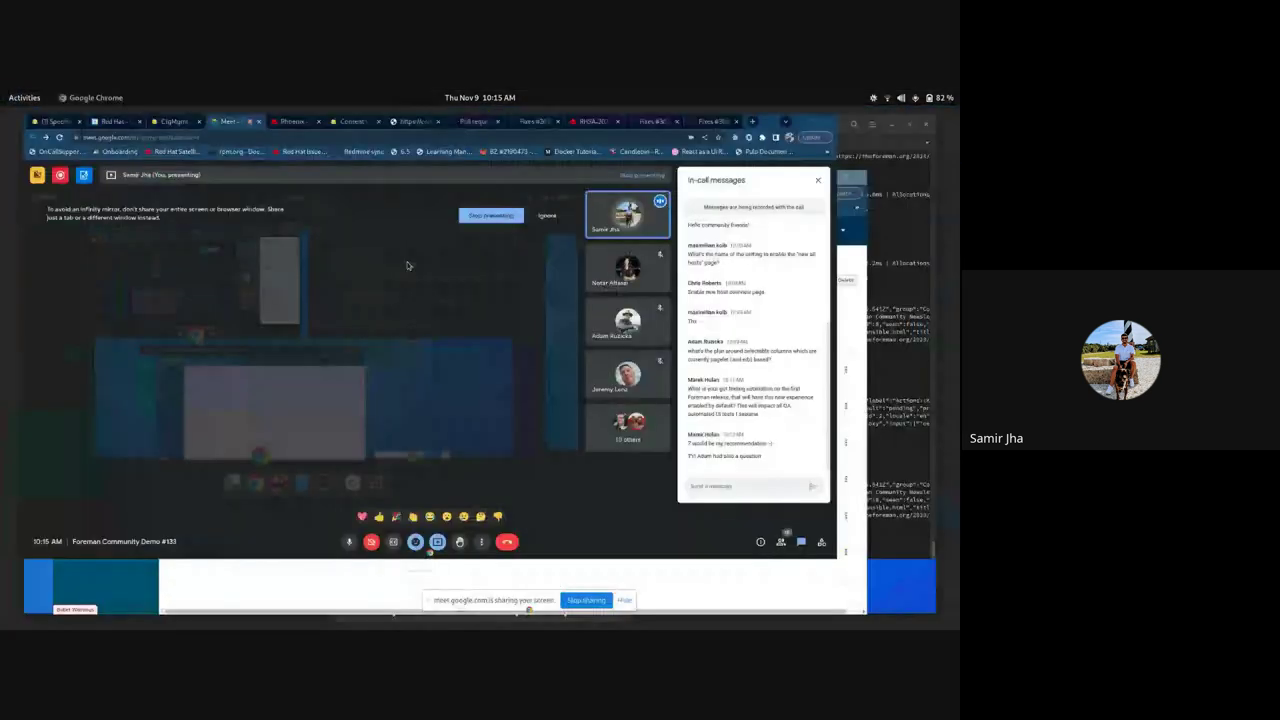
{"action": "left_click", "coordinate": [5, 97]}
{"action": "left_click", "coordinate": [429, 491]}
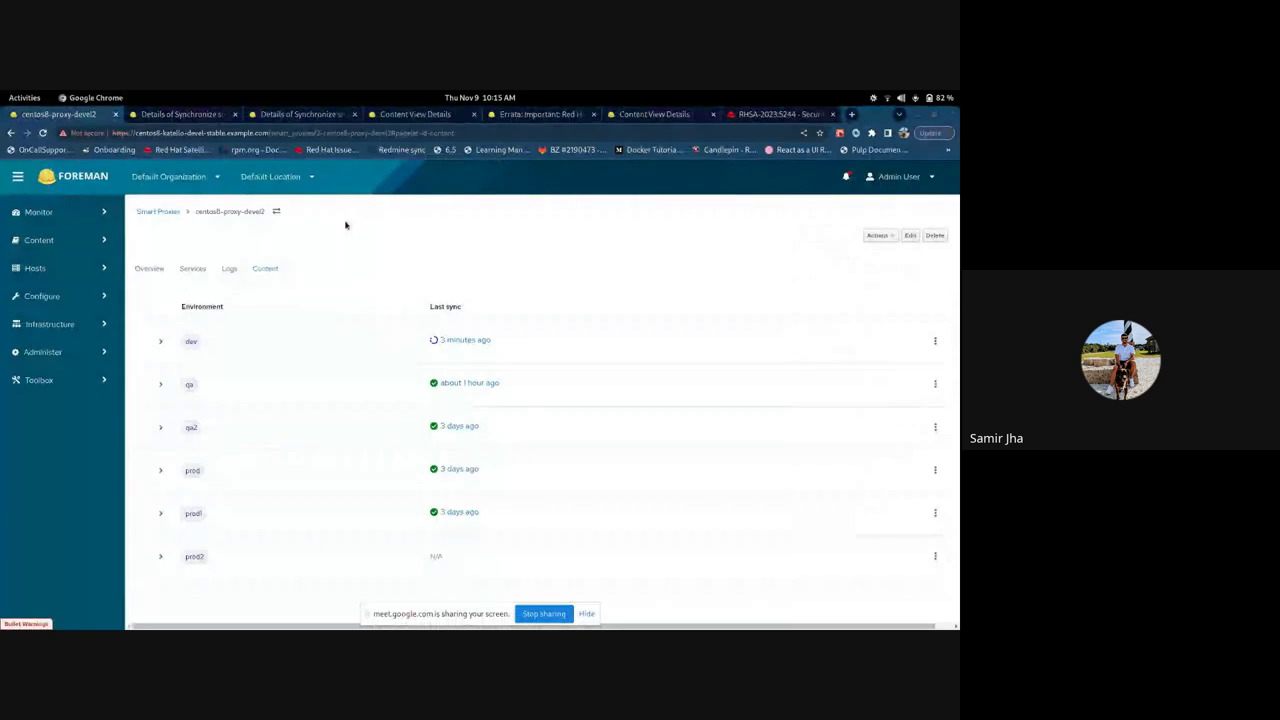
Go to the Smart Proxies list under Infrastructure and open the centos8-proxy-devel2 smart proxy
{"action": "left_click", "coordinate": [100, 241]}
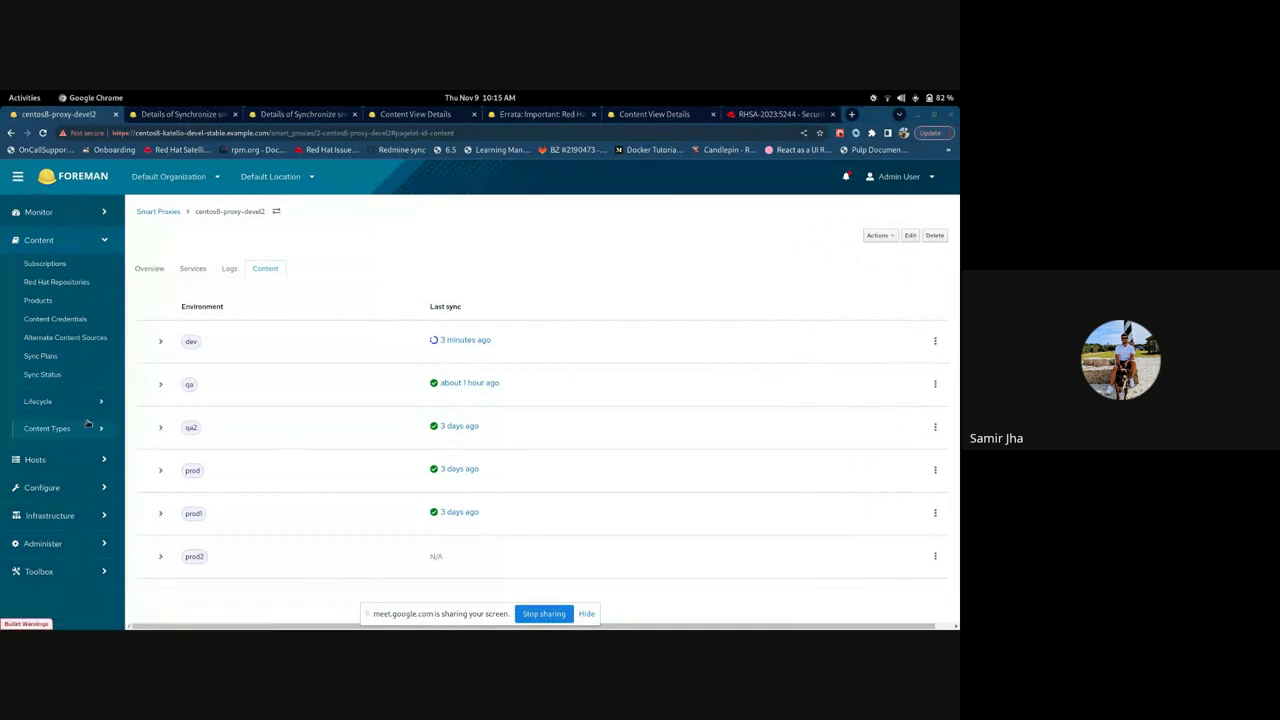
{"action": "left_click", "coordinate": [62, 515]}
{"action": "scroll", "coordinate": [35, 365], "scroll_direction": "down", "scroll_amount": 2}
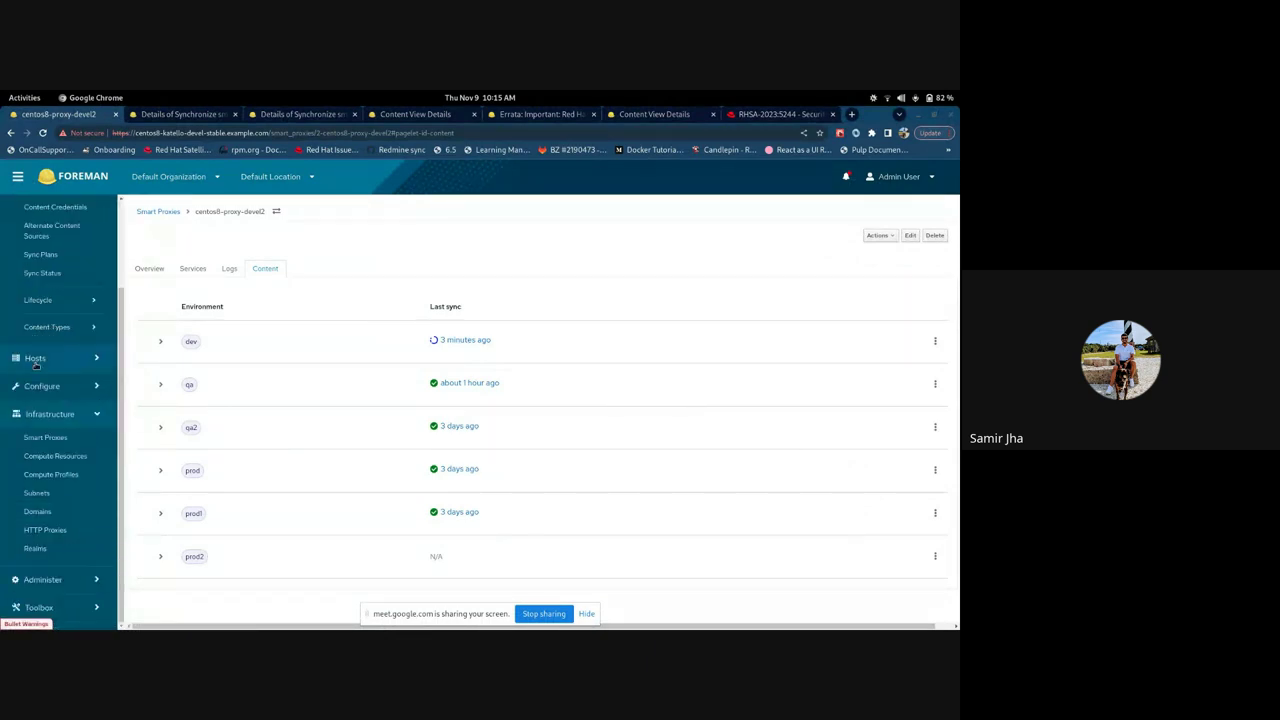
{"action": "left_click", "coordinate": [55, 441]}
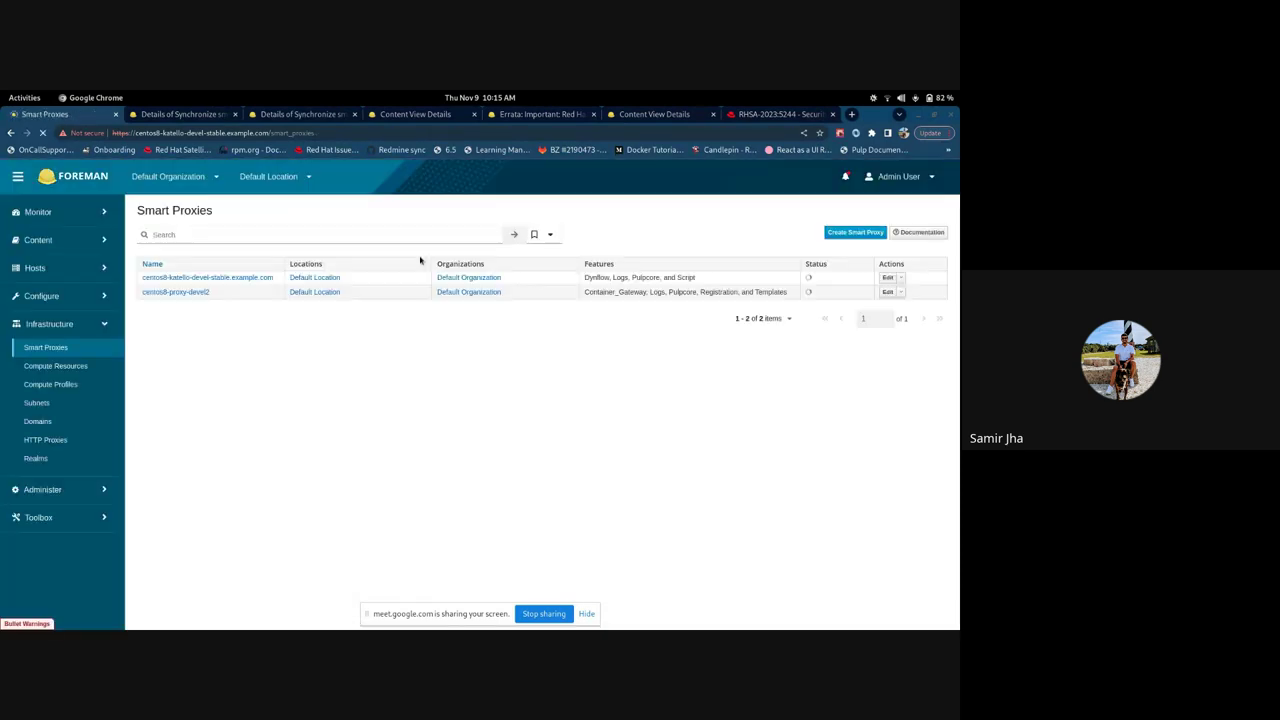
{"action": "left_click", "coordinate": [194, 293]}
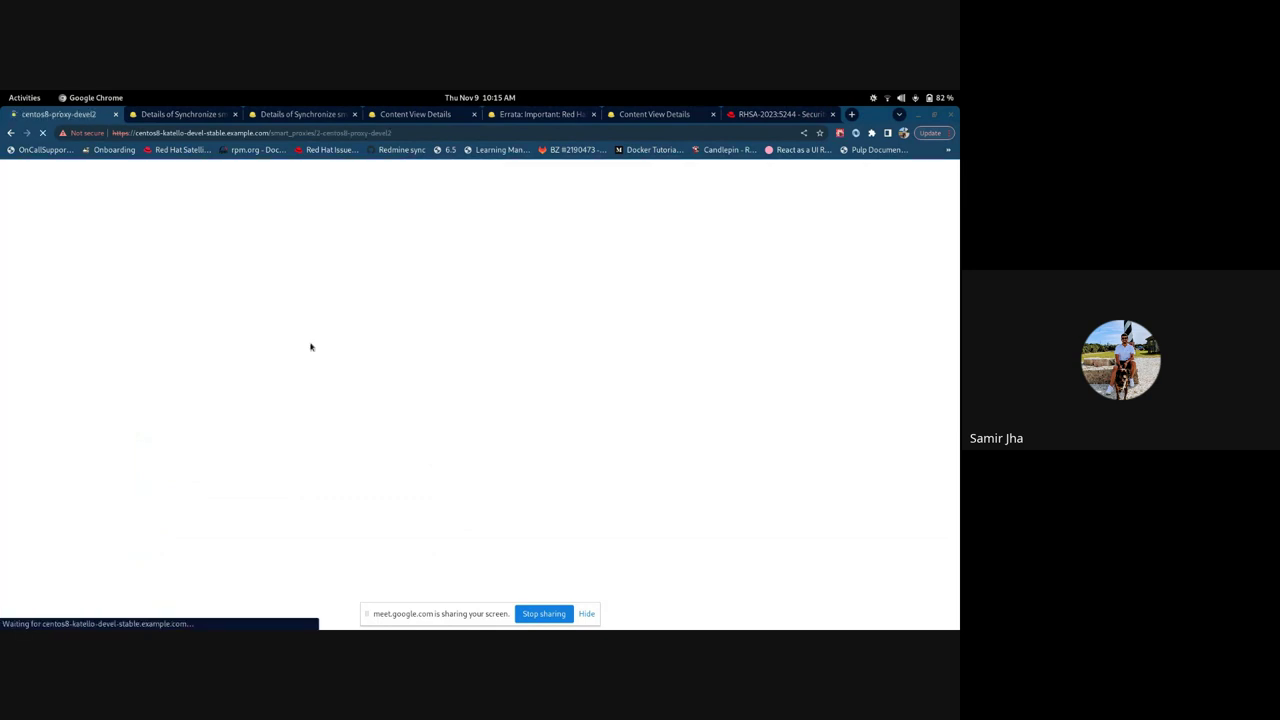
Show the smart proxy's content and expand the dev environment to view its content views and sync status
{"action": "left_click", "coordinate": [265, 269]}
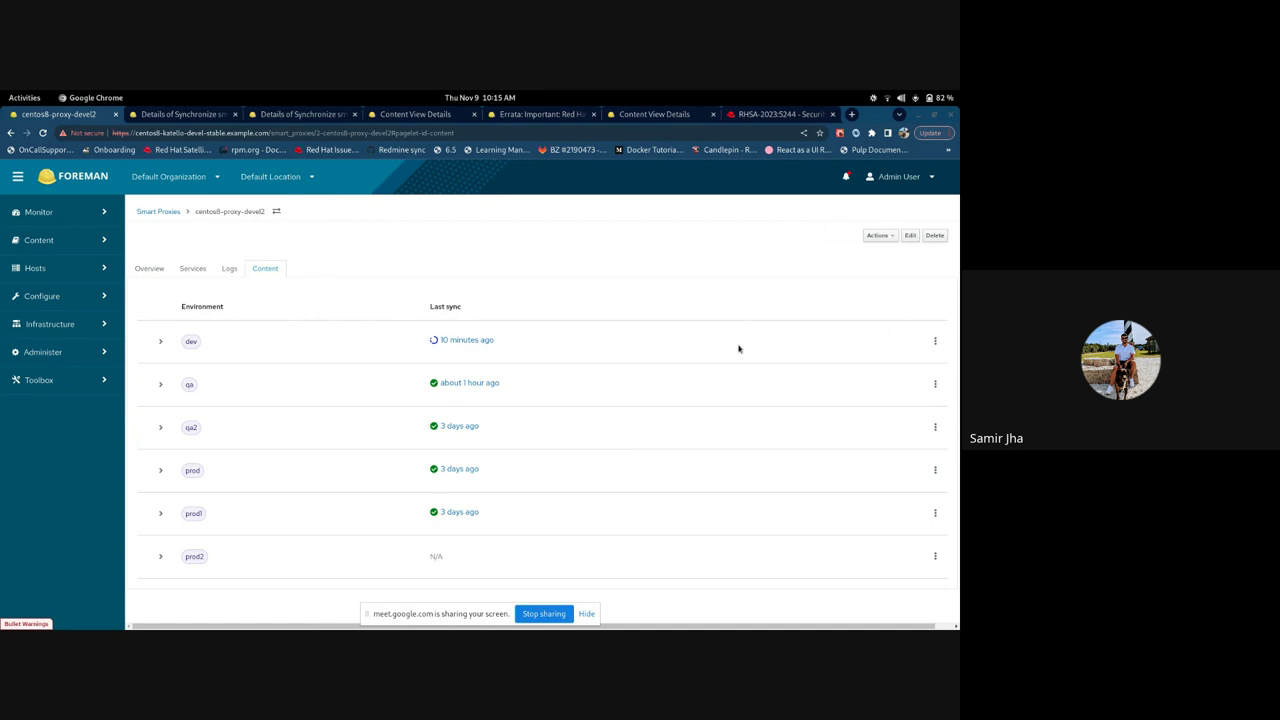
{"action": "left_click", "coordinate": [161, 341]}
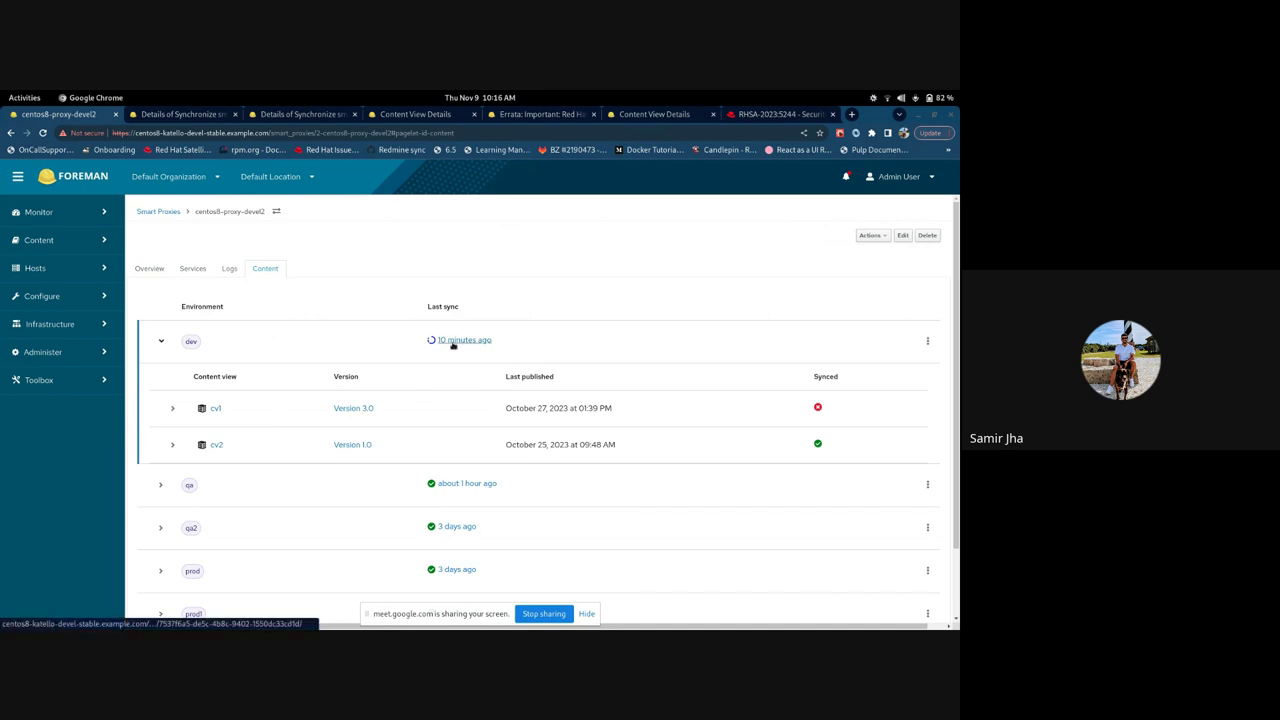
{"action": "scroll", "coordinate": [452, 354], "scroll_direction": "down", "scroll_amount": 1}
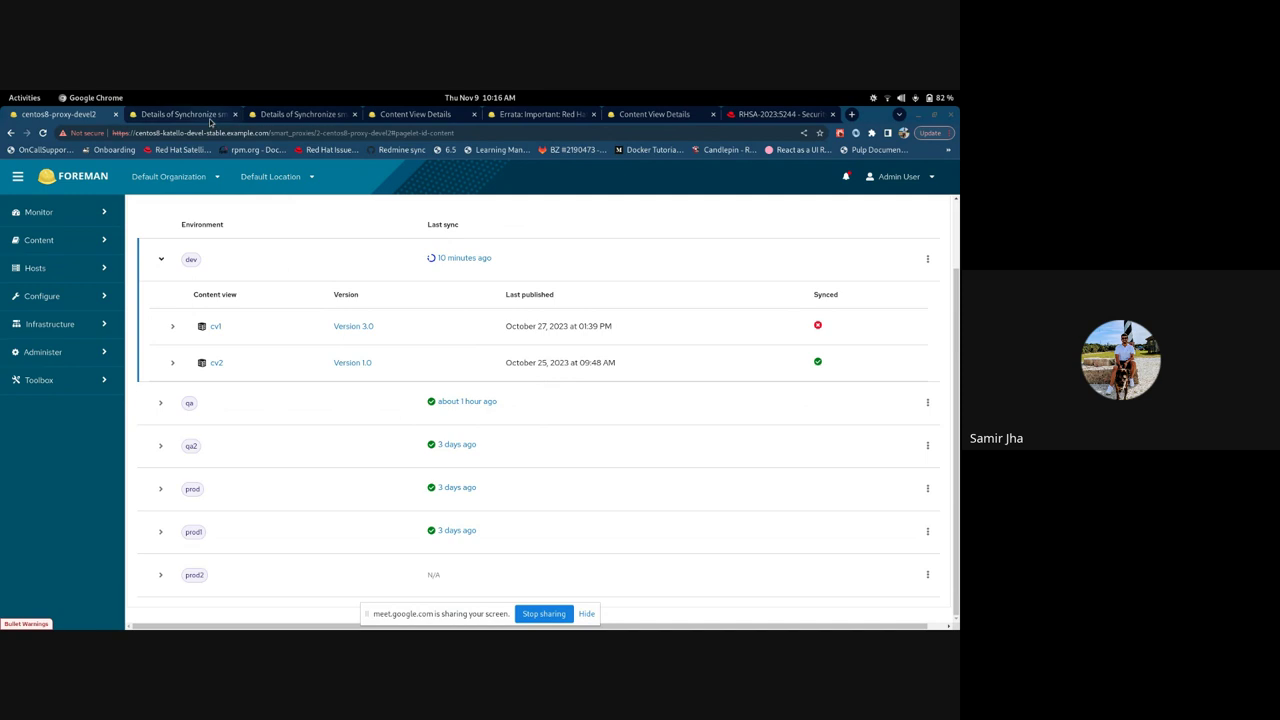
Review the first smart proxy synchronize task's summary and raw input, highlighting the environment_id entry
{"action": "left_click", "coordinate": [180, 114]}
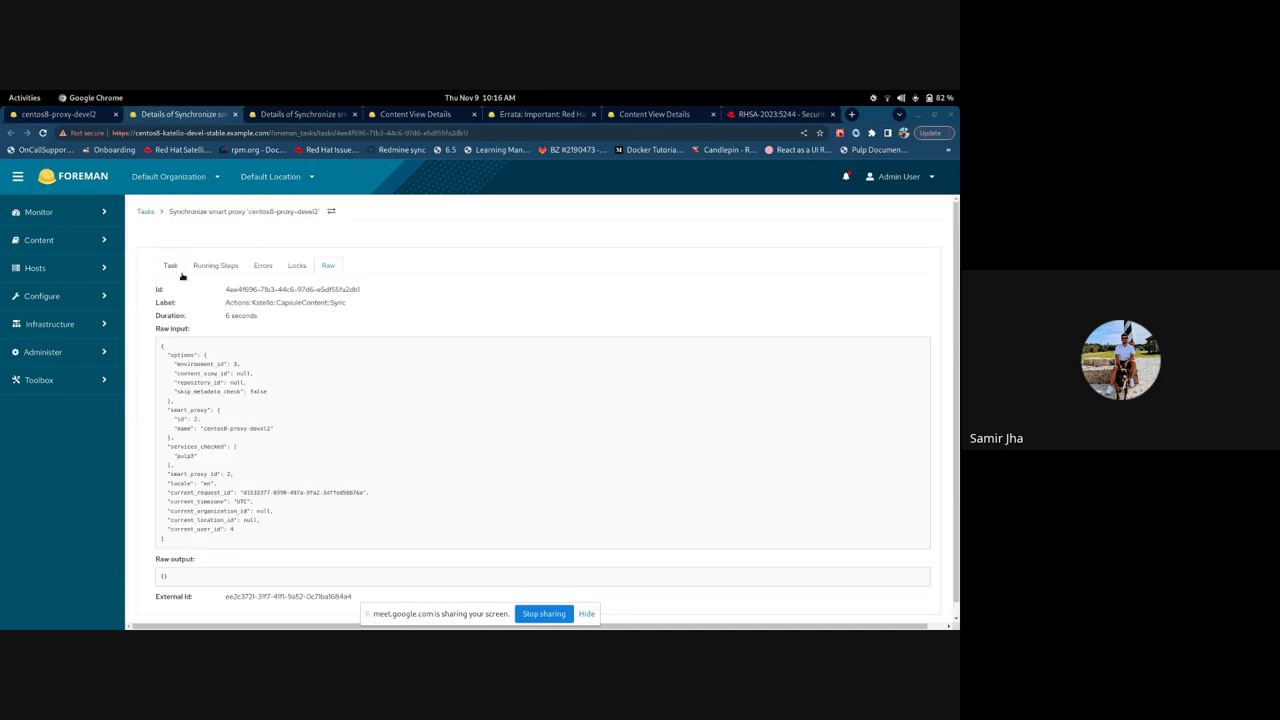
{"action": "left_click", "coordinate": [172, 266]}
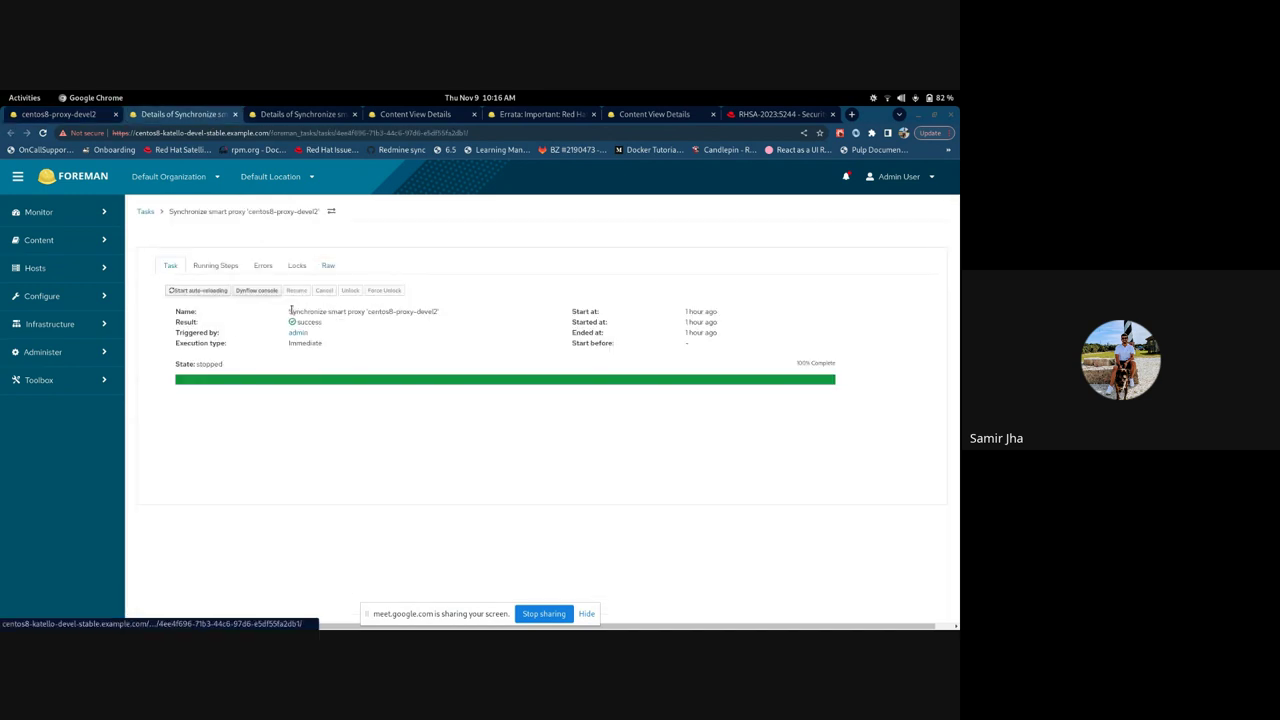
{"action": "left_click", "coordinate": [328, 266]}
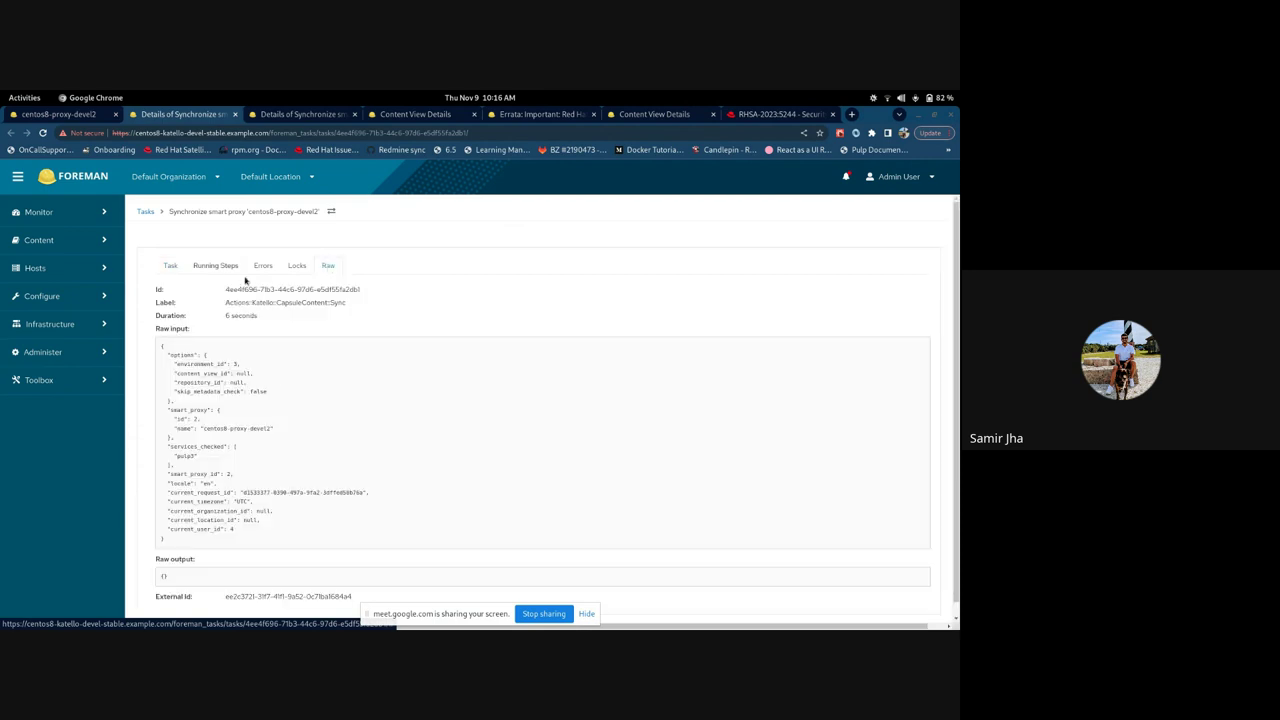
{"action": "scroll", "coordinate": [200, 360], "scroll_direction": "down", "scroll_amount": 1}
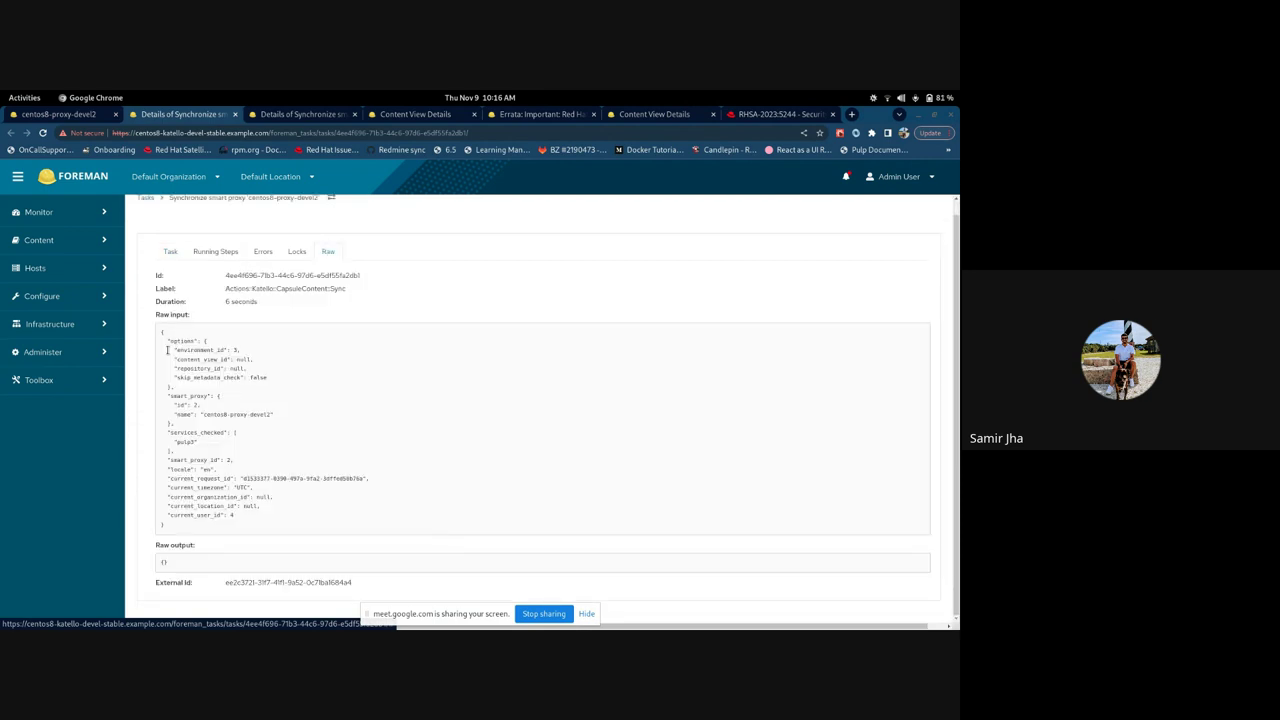
{"action": "left_click_drag", "start_coordinate": [170, 350], "coordinate": [243, 352]}
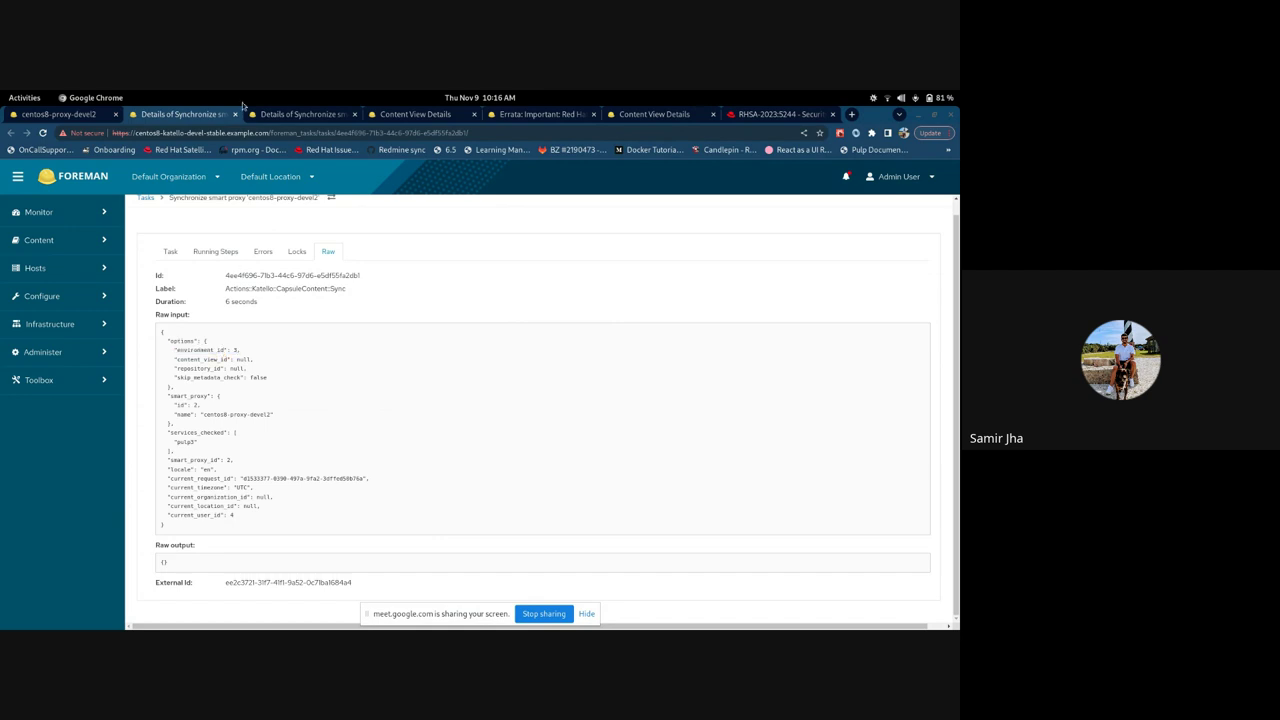
Examine the second synchronize task's raw input and highlight its environment_ids list
{"action": "left_click", "coordinate": [290, 114]}
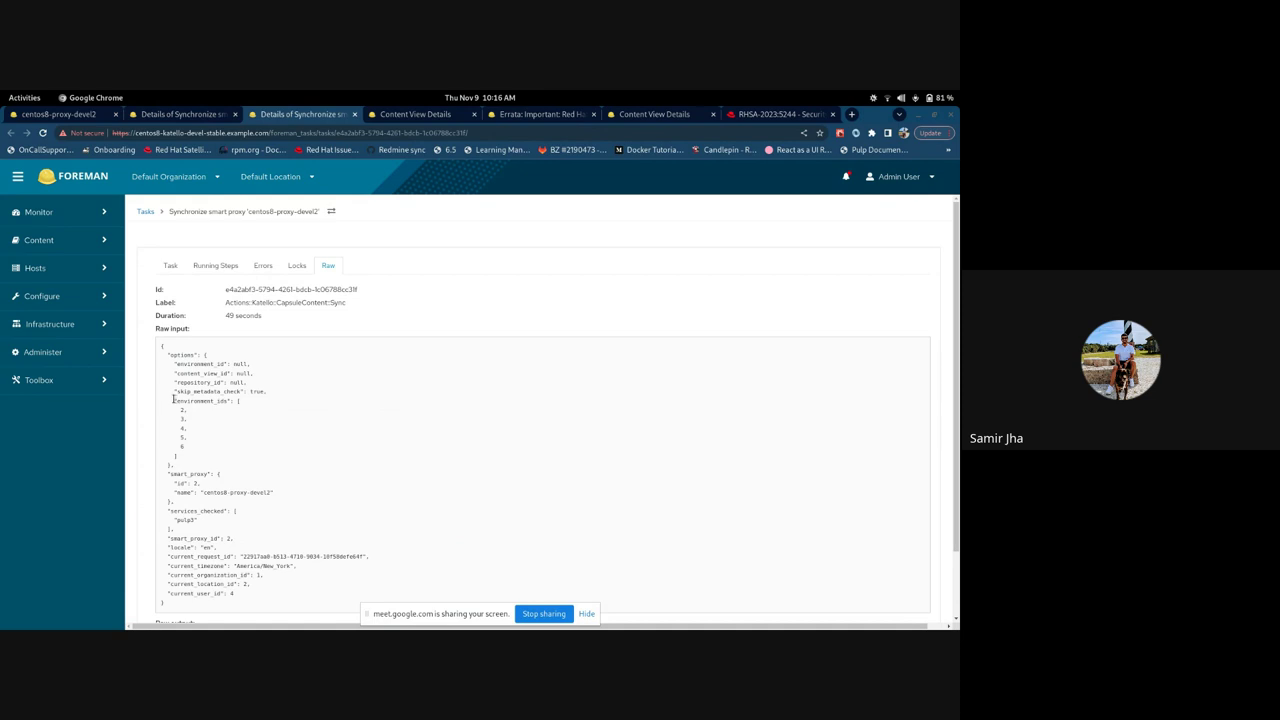
{"action": "left_click_drag", "start_coordinate": [173, 400], "coordinate": [201, 458]}
{"action": "left_click", "coordinate": [214, 447]}
Return to the smart proxy's content, collapse the dev environment, and briefly show its row actions before dismissing them
{"action": "left_click", "coordinate": [76, 117]}
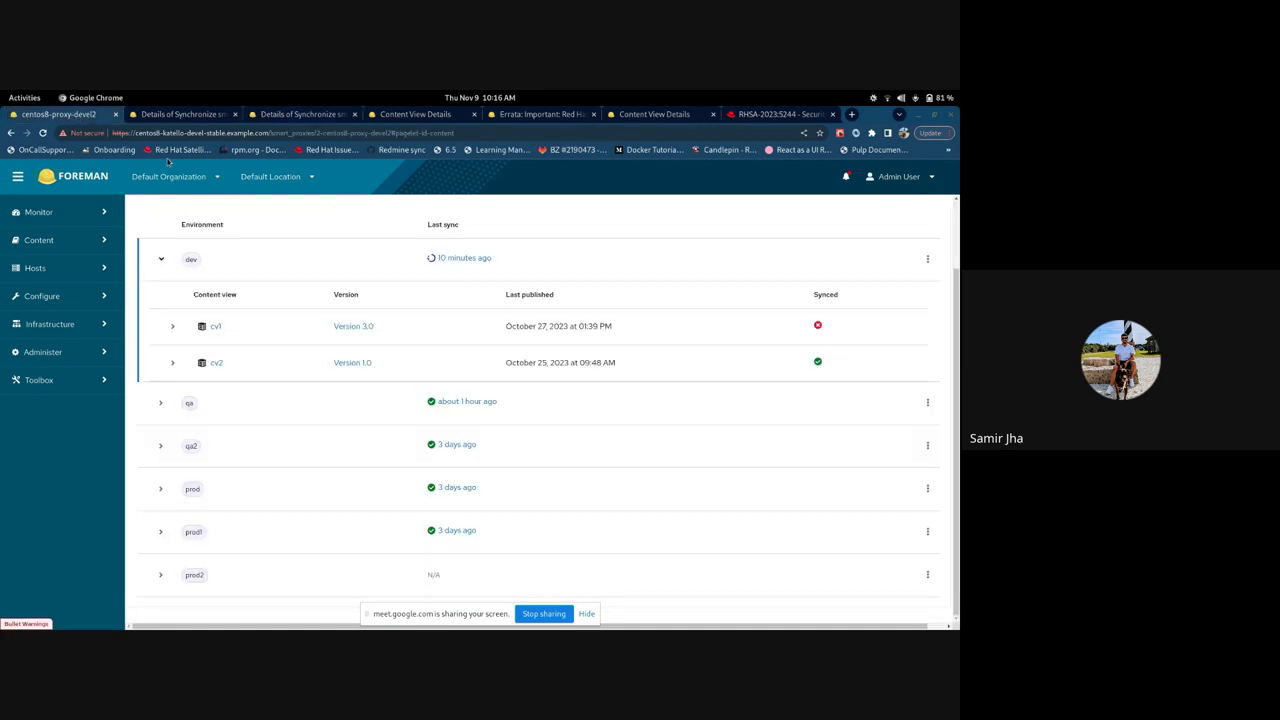
{"action": "left_click", "coordinate": [160, 260]}
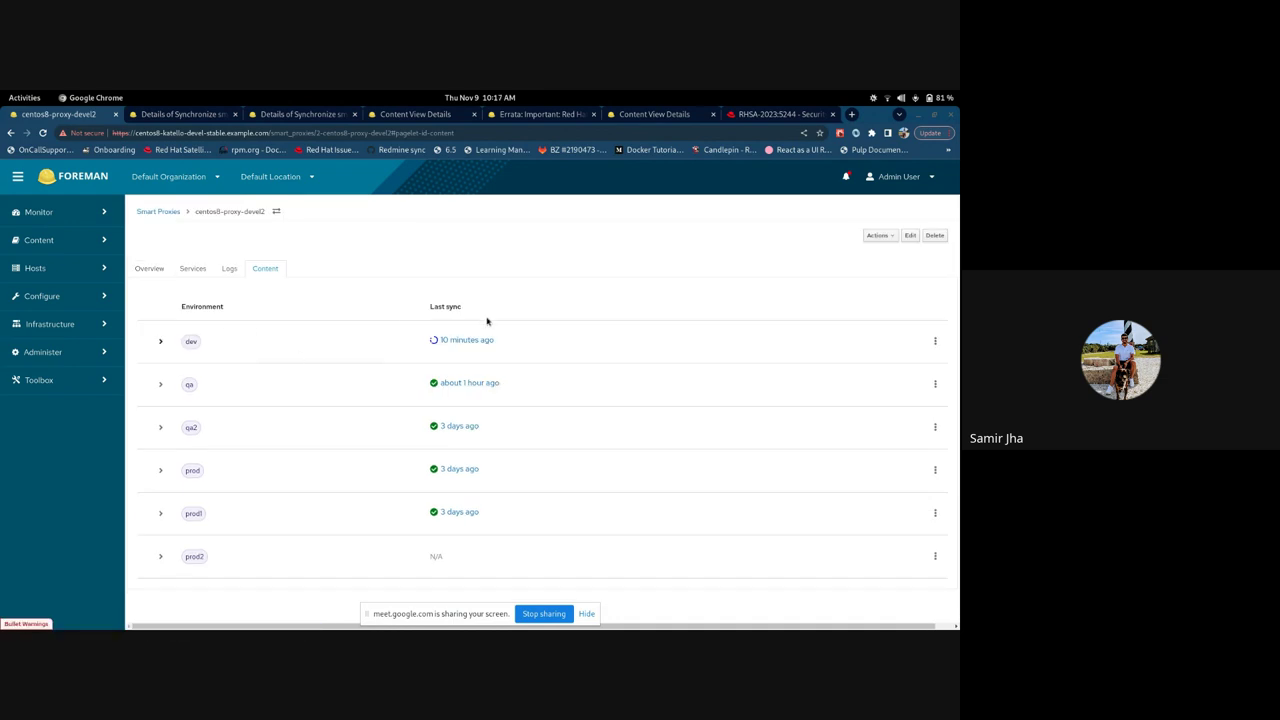
{"action": "left_click", "coordinate": [935, 340]}
{"action": "left_click", "coordinate": [677, 249]}
In the hammer terminal session, clear the screen, enter "hammer capsule content synchronize --id 2 --lifecycle-environment dev --organization-id 1" without running it, and highlight the lifecycle-environment option
{"action": "mouse_move", "coordinate": [4, 96]}
{"action": "left_click", "coordinate": [452, 141]}
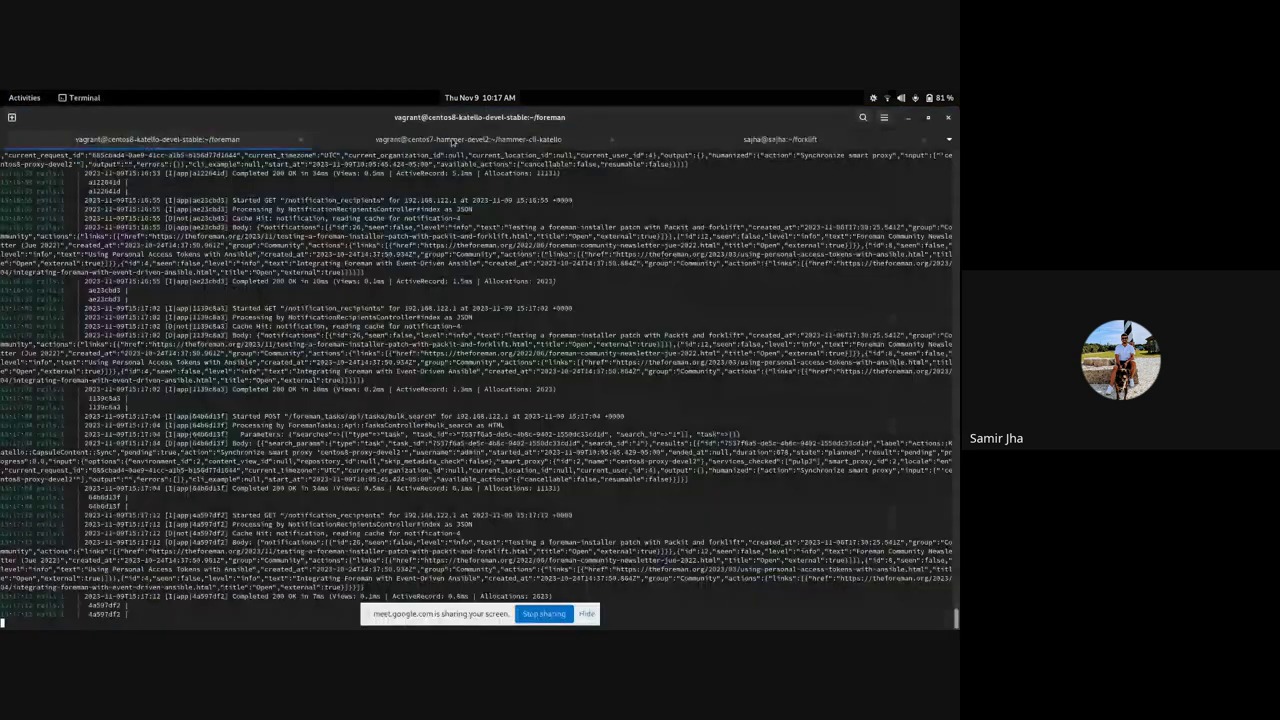
{"action": "left_click", "coordinate": [455, 142]}
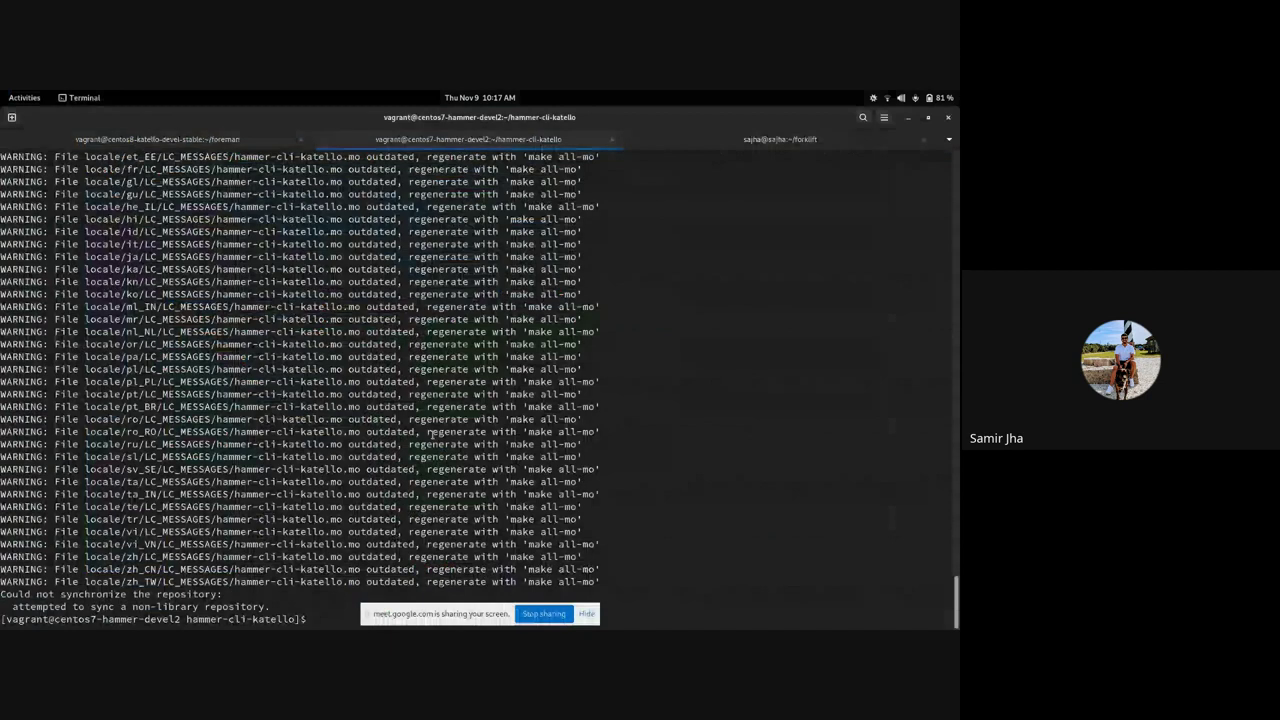
{"action": "key", "text": "ctrl+l"}
{"action": "type", "text": "hammer capsule content synchronize --id 2 --lifecycle-environment dev --organization-id 1"}
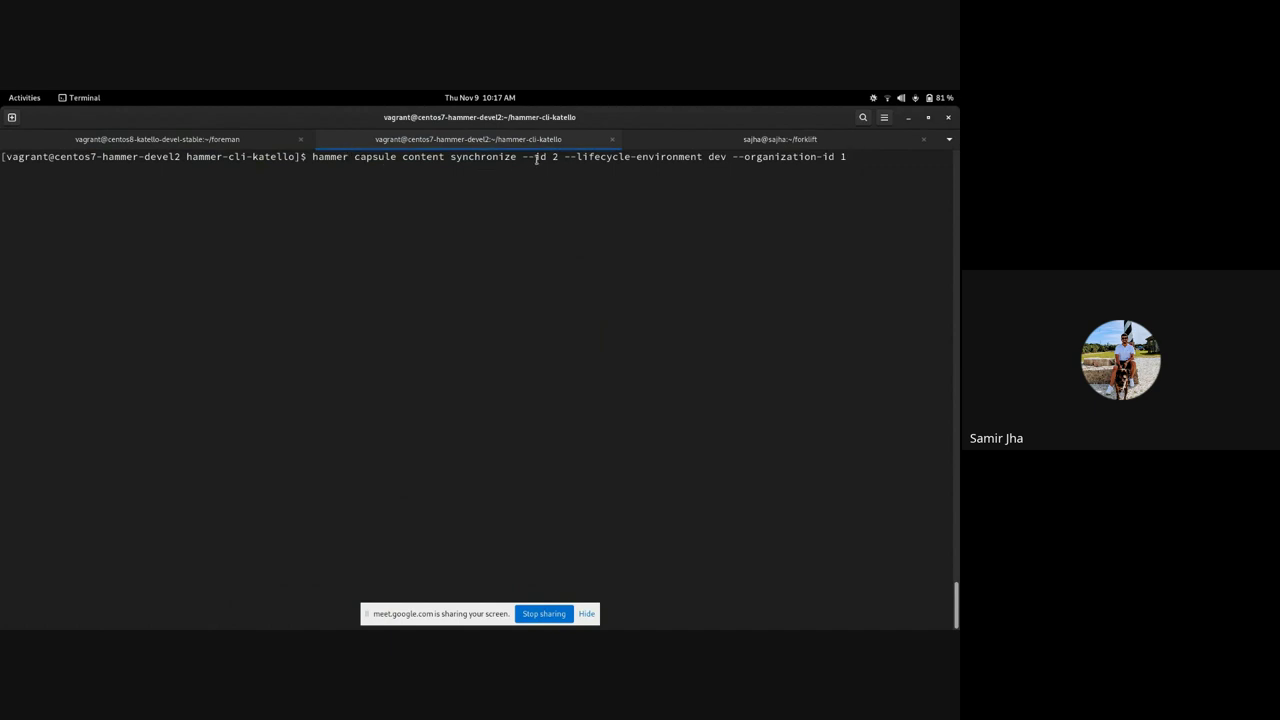
{"action": "left_click_drag", "start_coordinate": [564, 157], "coordinate": [727, 158]}
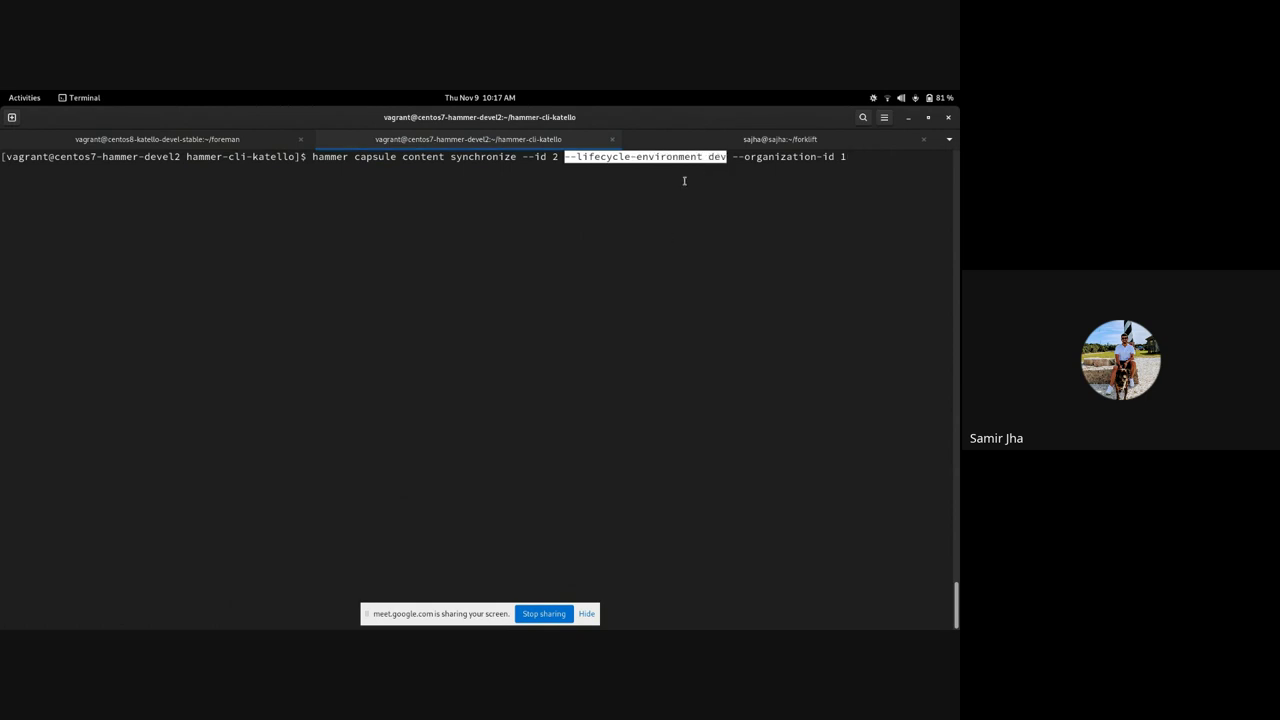
Switch back to Foreman, expand the qa environment and its cv1 content view, and highlight the package count for needed_errata
{"action": "mouse_move", "coordinate": [2, 92]}
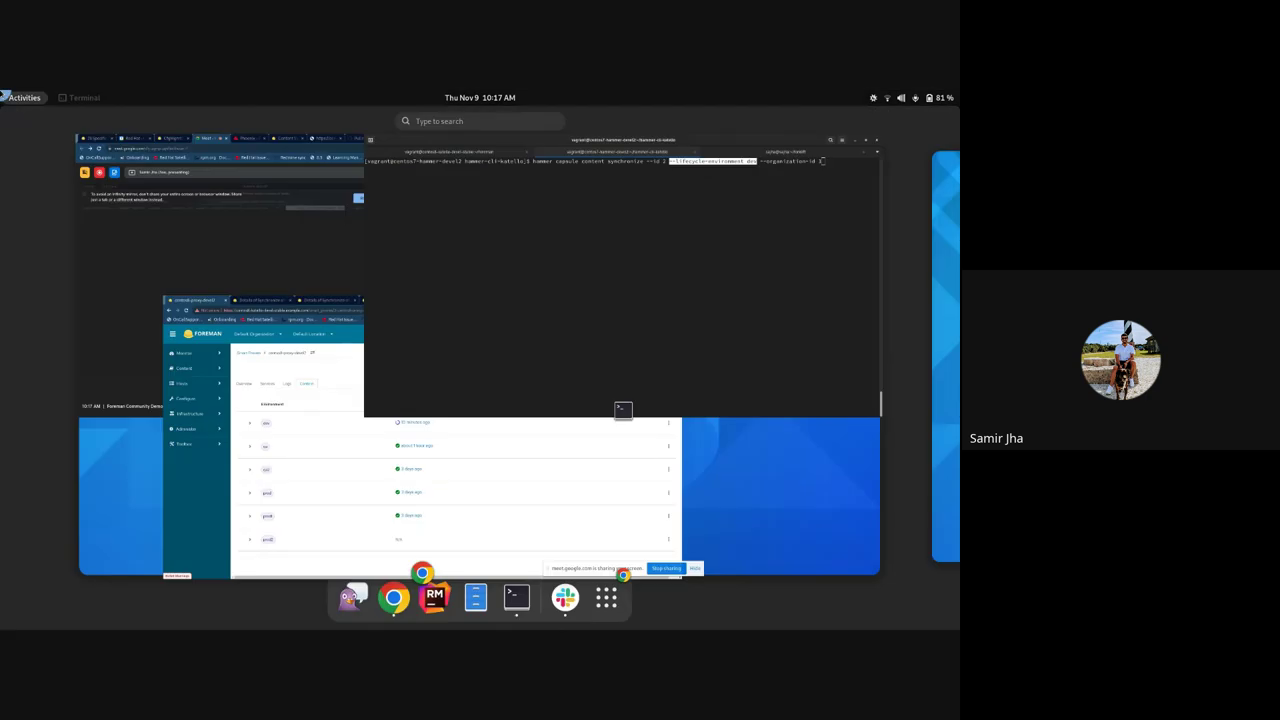
{"action": "left_click", "coordinate": [371, 457]}
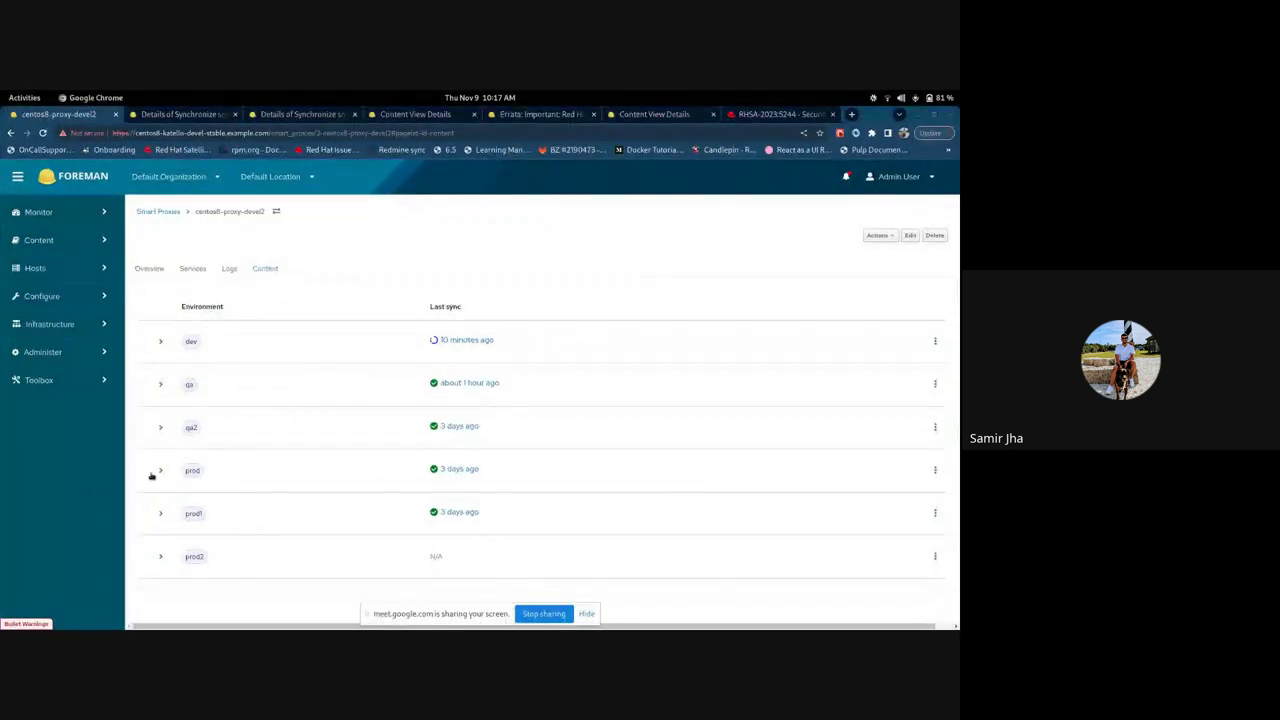
{"action": "left_click", "coordinate": [158, 387]}
{"action": "scroll", "coordinate": [329, 434], "scroll_direction": "down", "scroll_amount": 2}
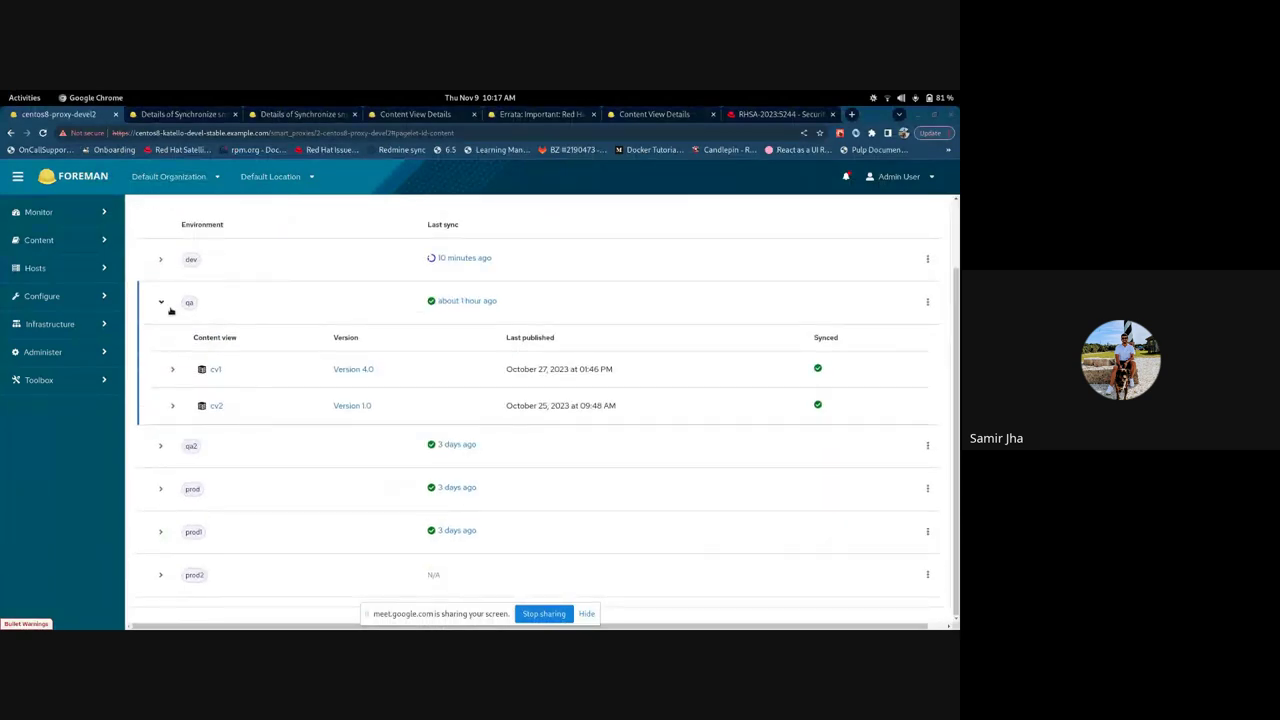
{"action": "left_click", "coordinate": [173, 370]}
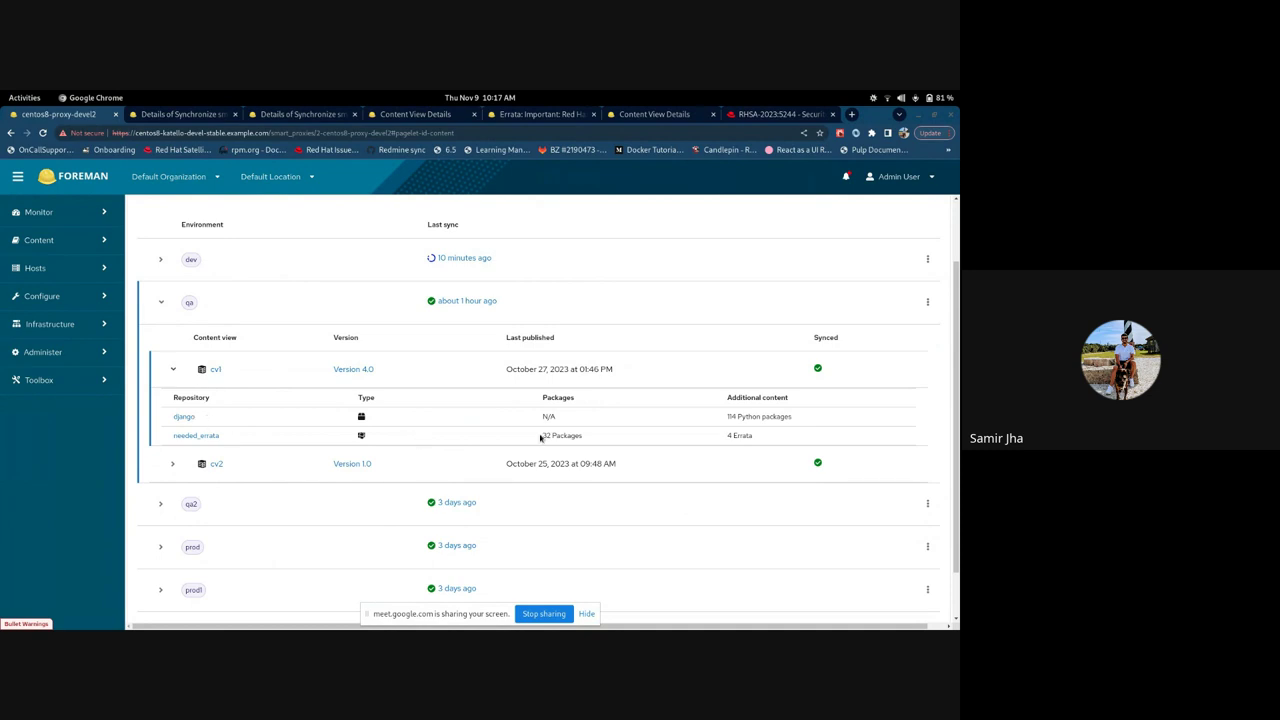
{"action": "left_click_drag", "start_coordinate": [540, 437], "coordinate": [592, 437]}
Review the expanded environment details, collapse the qa environment, and point out the last sync value of prod2
{"action": "scroll", "coordinate": [531, 356], "scroll_direction": "up", "scroll_amount": 2}
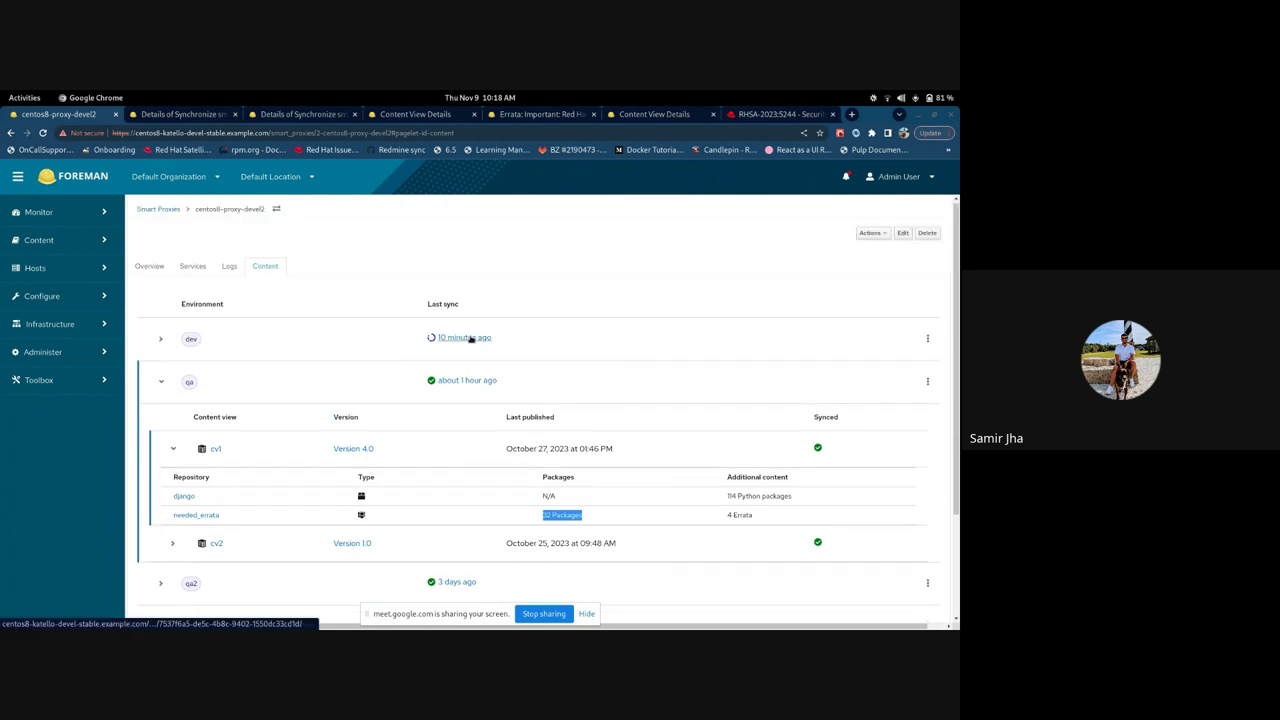
{"action": "scroll", "coordinate": [223, 380], "scroll_direction": "down", "scroll_amount": 3}
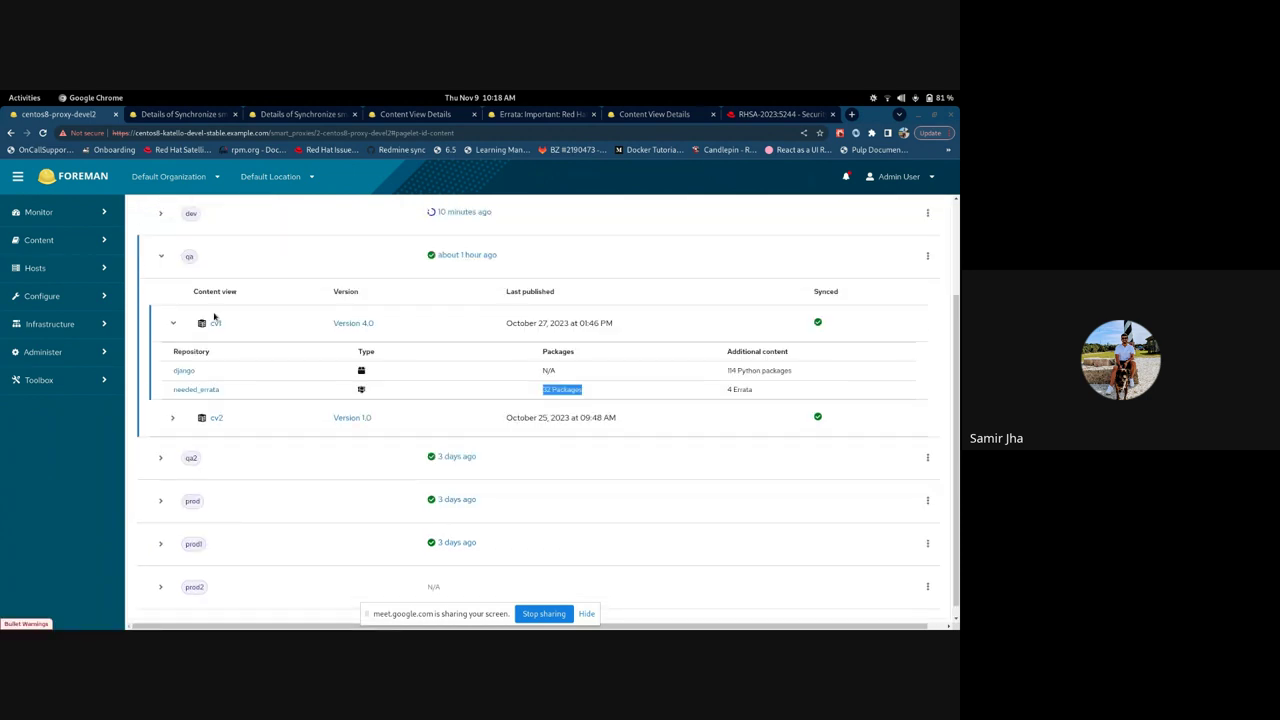
{"action": "scroll", "coordinate": [190, 305], "scroll_direction": "up", "scroll_amount": 3}
{"action": "left_click", "coordinate": [161, 385]}
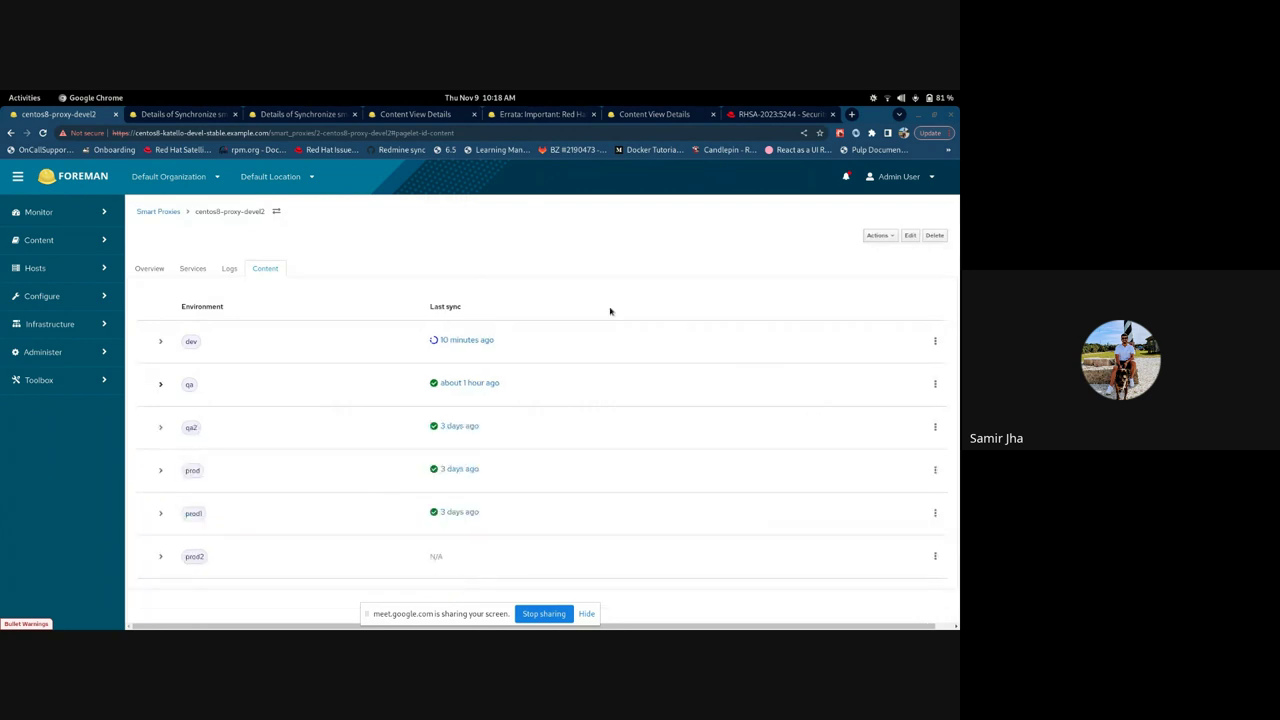
{"action": "double_click", "coordinate": [430, 558]}
{"action": "left_click", "coordinate": [520, 257]}
Review the date range of cv2's errata filter, move the RHSA-2023:5244 advisory page ahead of it, and highlight the advisory's issued date
{"action": "left_click", "coordinate": [417, 118]}
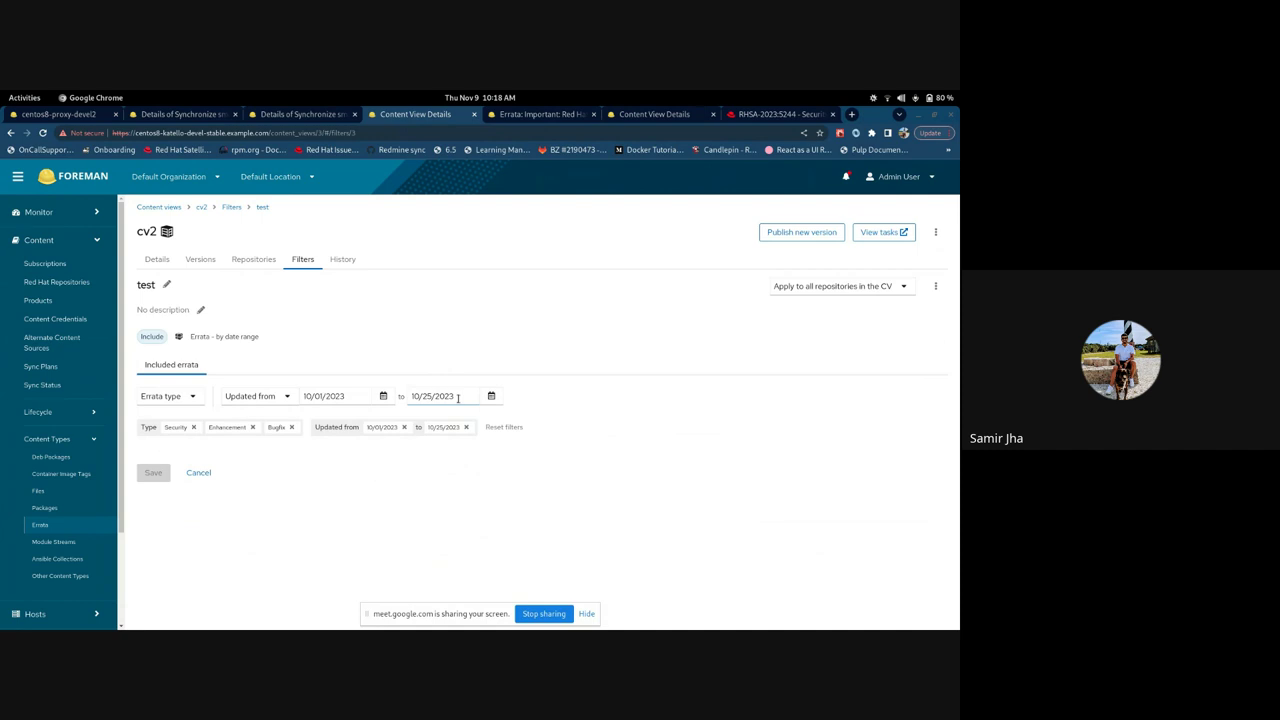
{"action": "left_click", "coordinate": [754, 119]}
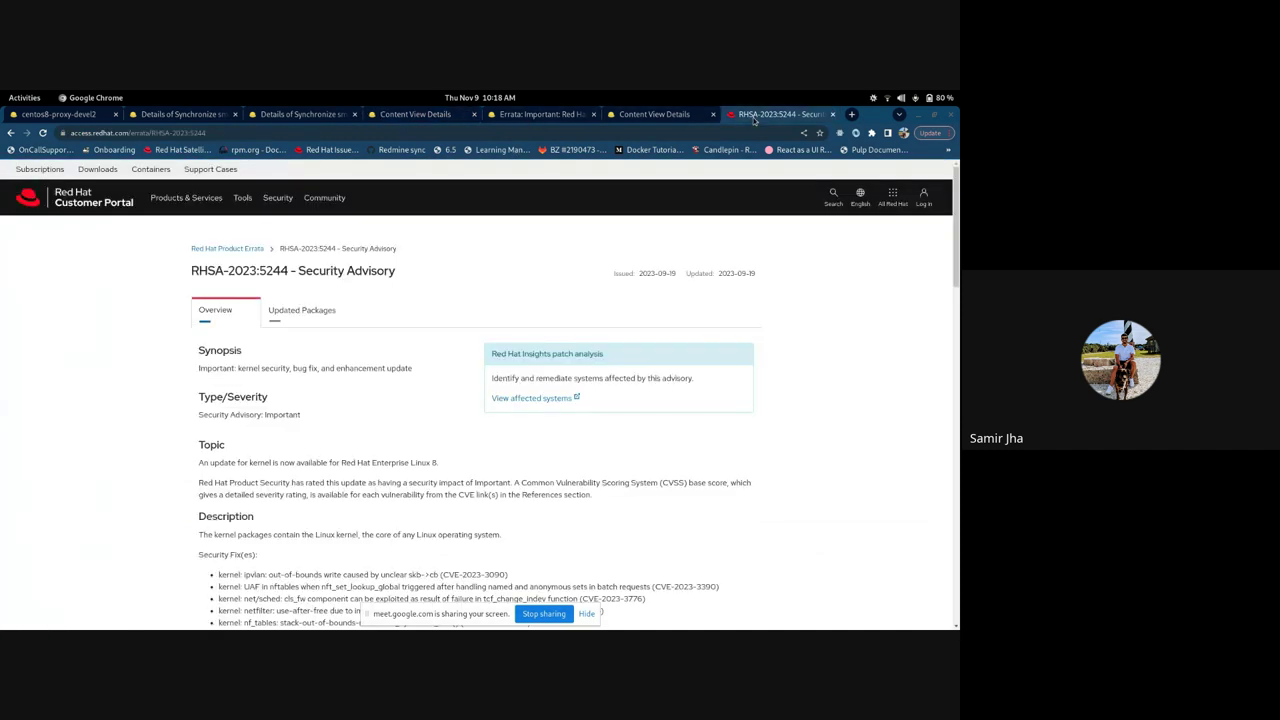
{"action": "left_click_drag", "start_coordinate": [754, 119], "coordinate": [425, 116]}
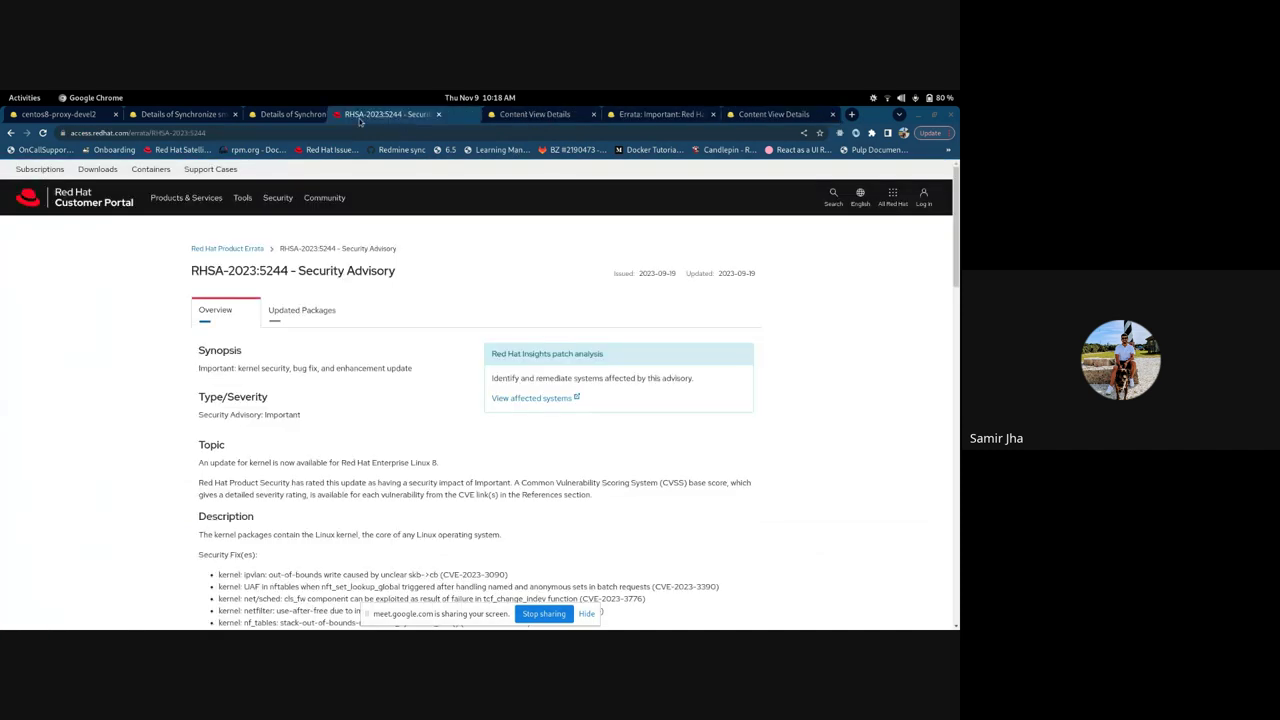
{"action": "left_click_drag", "start_coordinate": [614, 273], "coordinate": [673, 273]}
{"action": "left_click", "coordinate": [683, 287]}
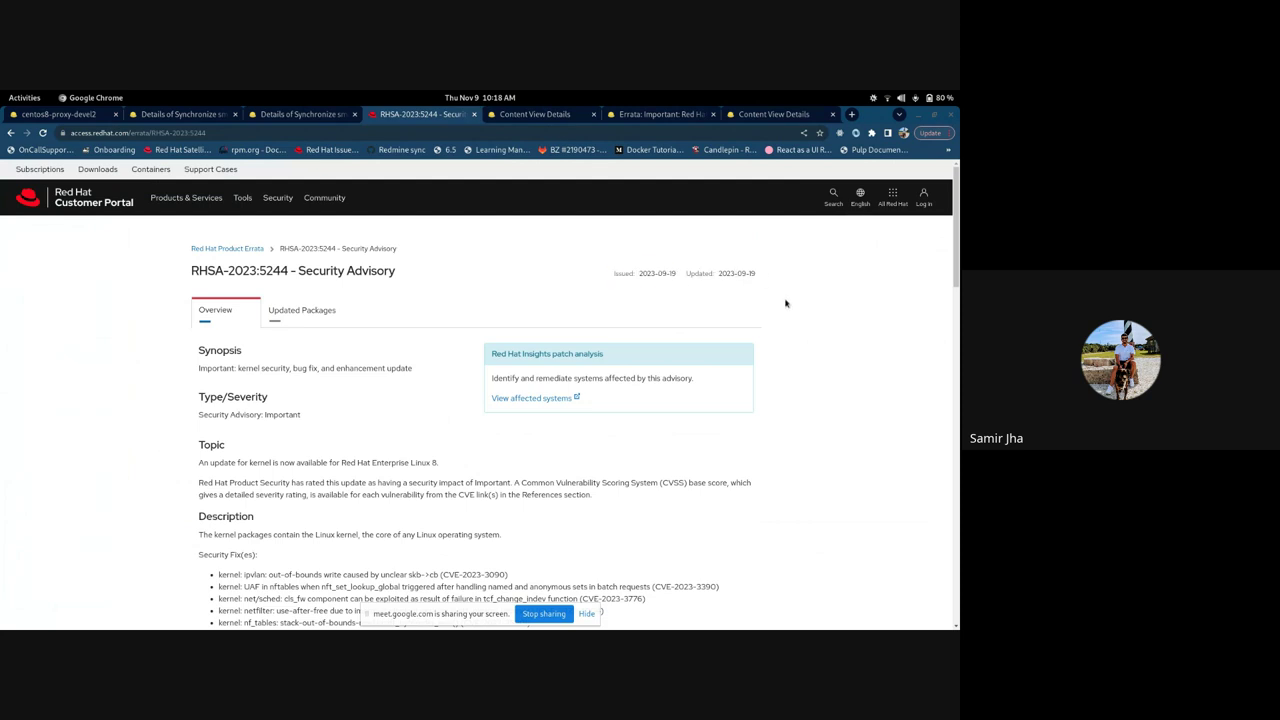
Highlight the issued date of the RHSA-2023:5244 advisory again and return to cv2's errata filter to check its date range
{"action": "mouse_move", "coordinate": [676, 275]}
{"action": "left_mouse_down"}
{"action": "mouse_move", "coordinate": [614, 274]}
{"action": "mouse_move", "coordinate": [660, 274]}
{"action": "left_mouse_up"}
{"action": "left_click", "coordinate": [660, 274]}
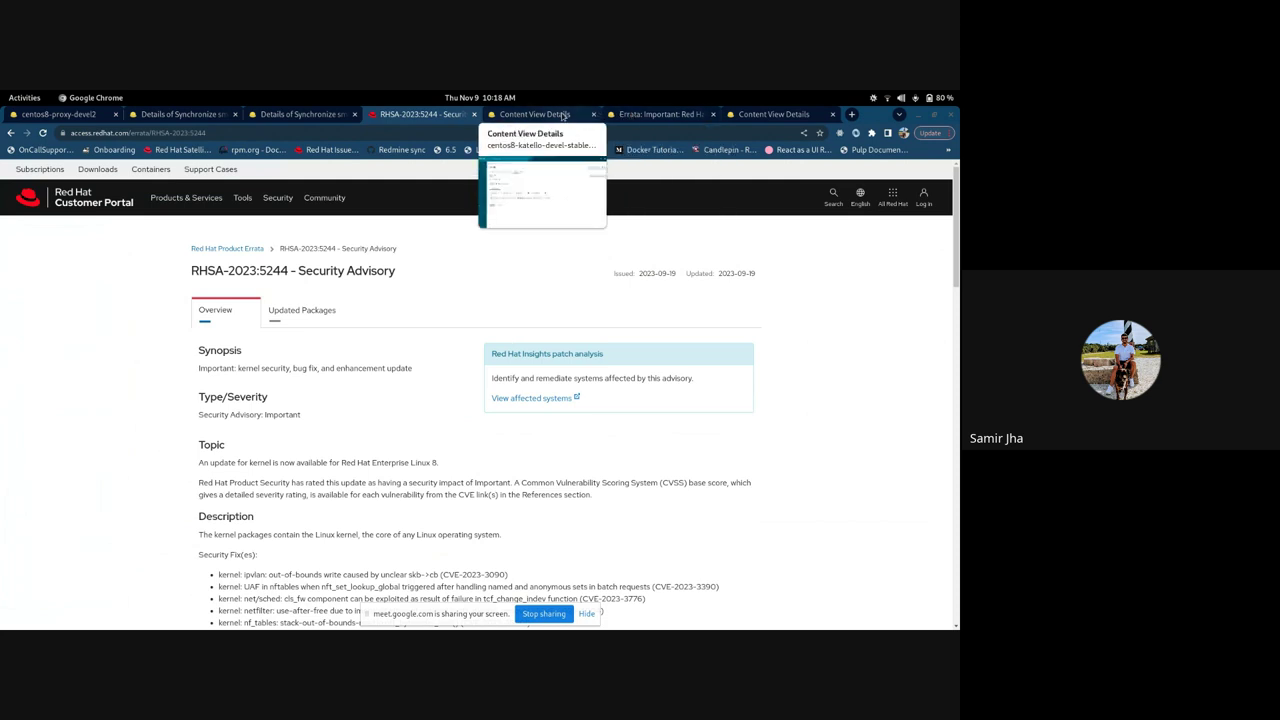
{"action": "left_click", "coordinate": [562, 115]}
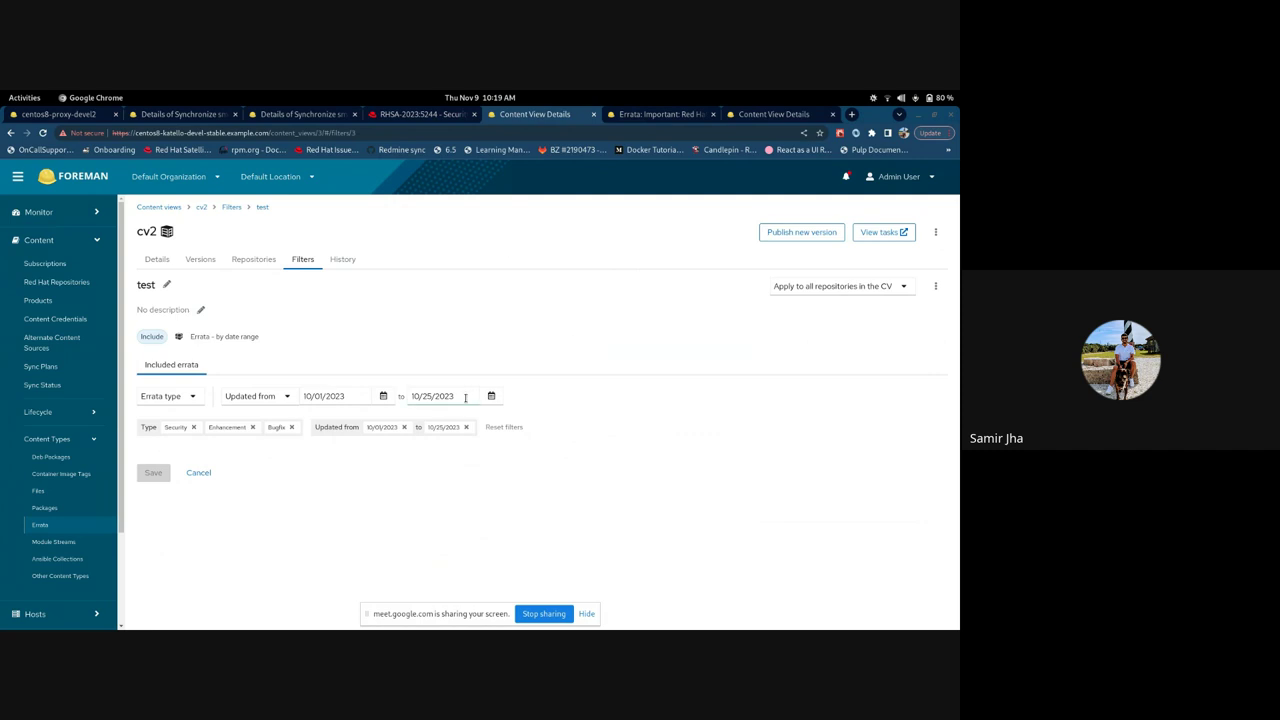
Bring up the Red Hat Satellite Client security and bug fix erratum in Foreman and highlight its issued date
{"action": "left_click", "coordinate": [673, 114]}
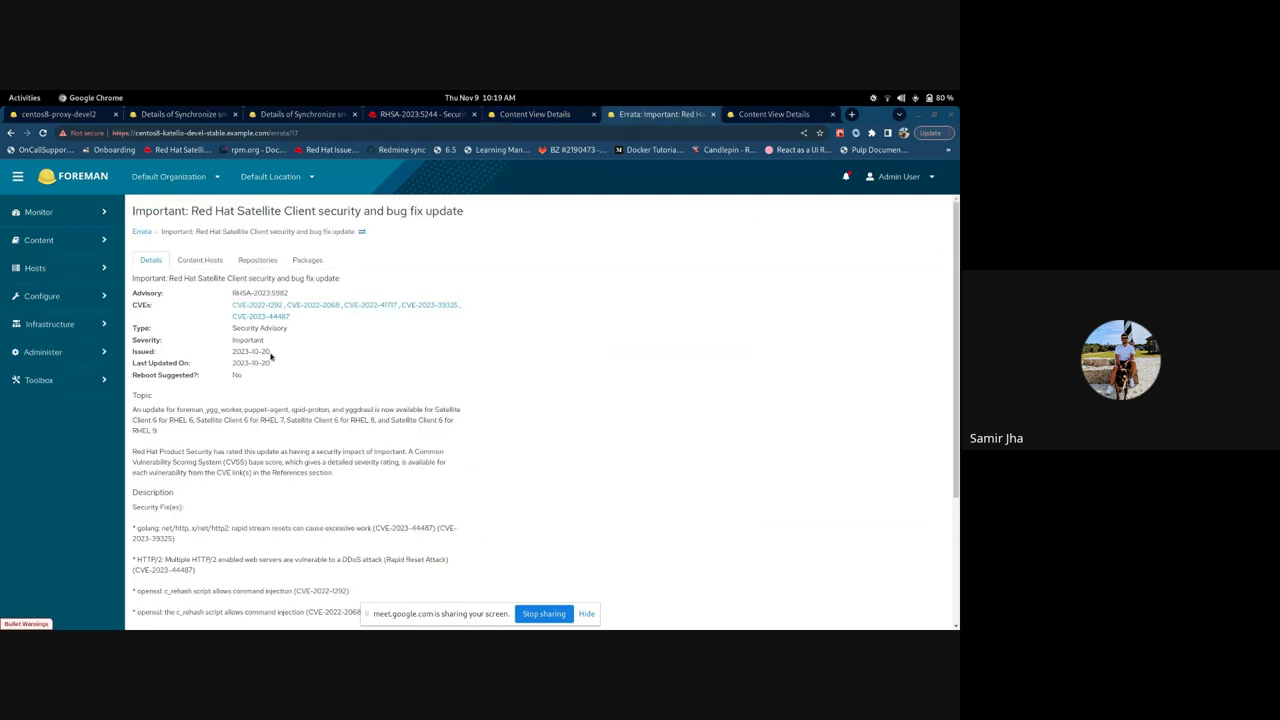
{"action": "left_click_drag", "start_coordinate": [270, 353], "coordinate": [232, 352]}
{"action": "left_click", "coordinate": [272, 353]}
{"action": "left_click_drag", "start_coordinate": [270, 353], "coordinate": [265, 352]}
{"action": "left_click", "coordinate": [296, 362]}
Compare the date range of cv2's errata filter with the RHSA-2023:5244 advisory page, ending on the filter
{"action": "left_click", "coordinate": [552, 116]}
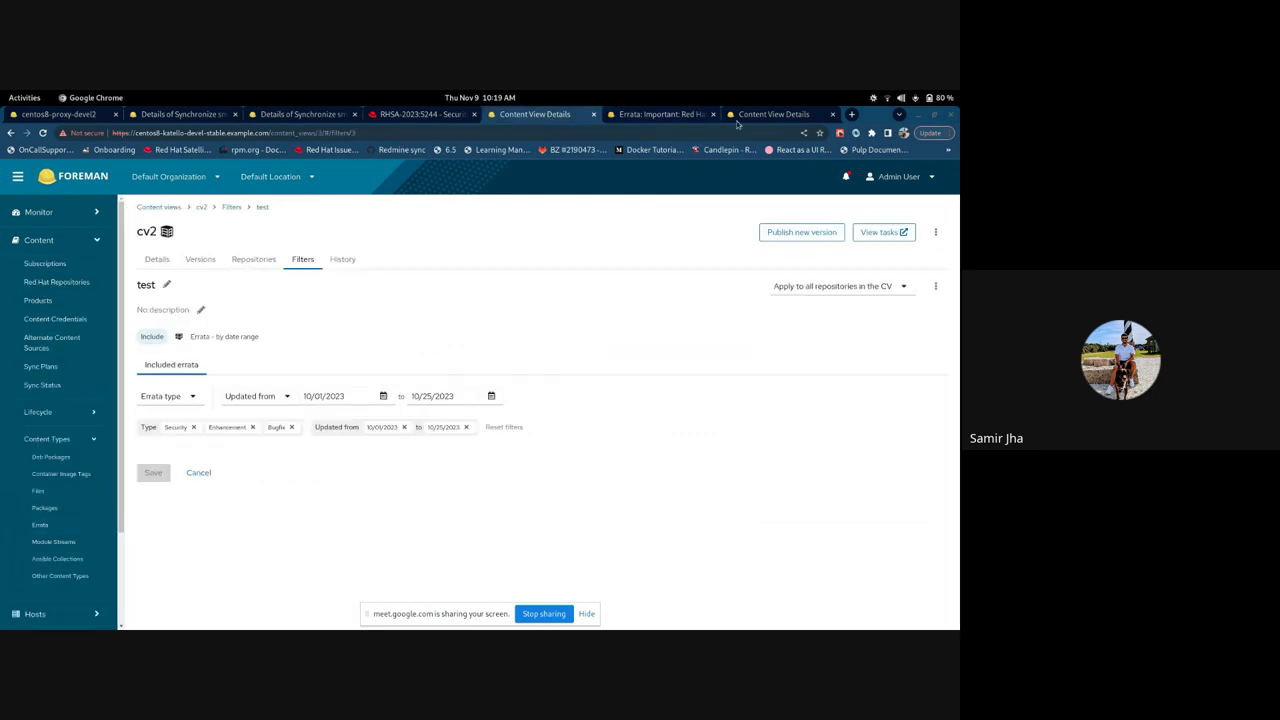
{"action": "left_click", "coordinate": [394, 114]}
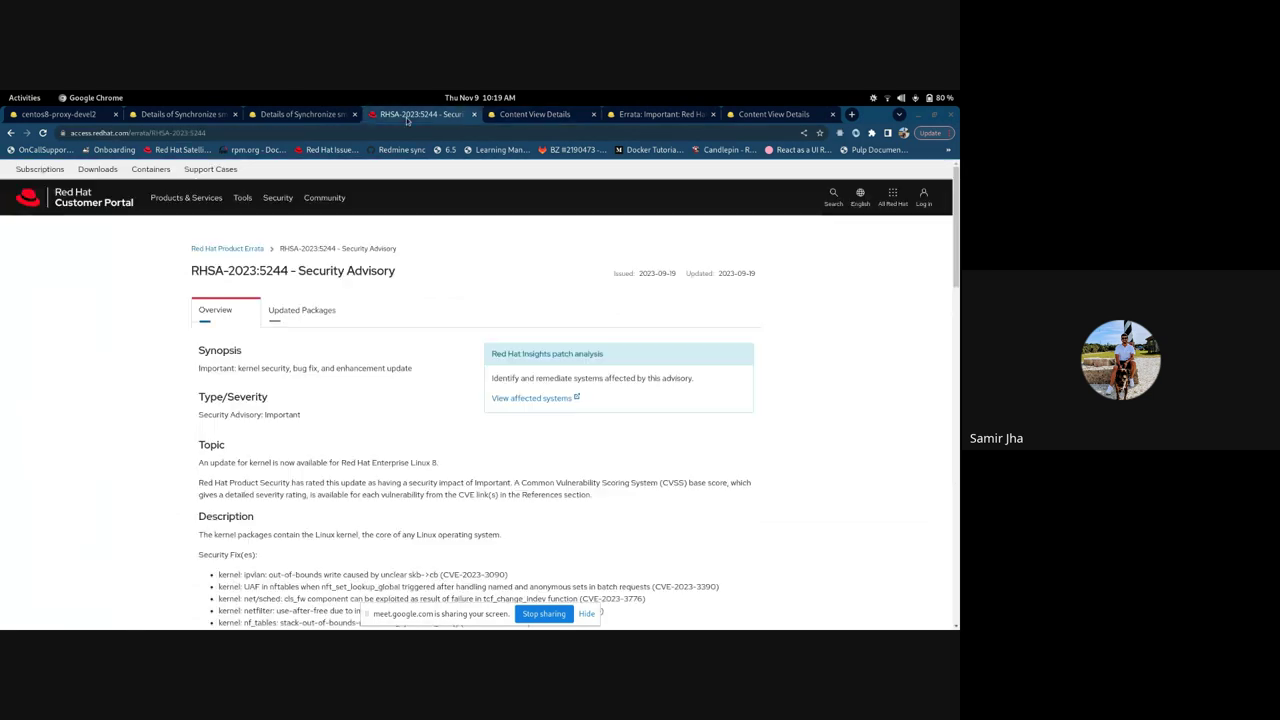
{"action": "left_click", "coordinate": [551, 116]}
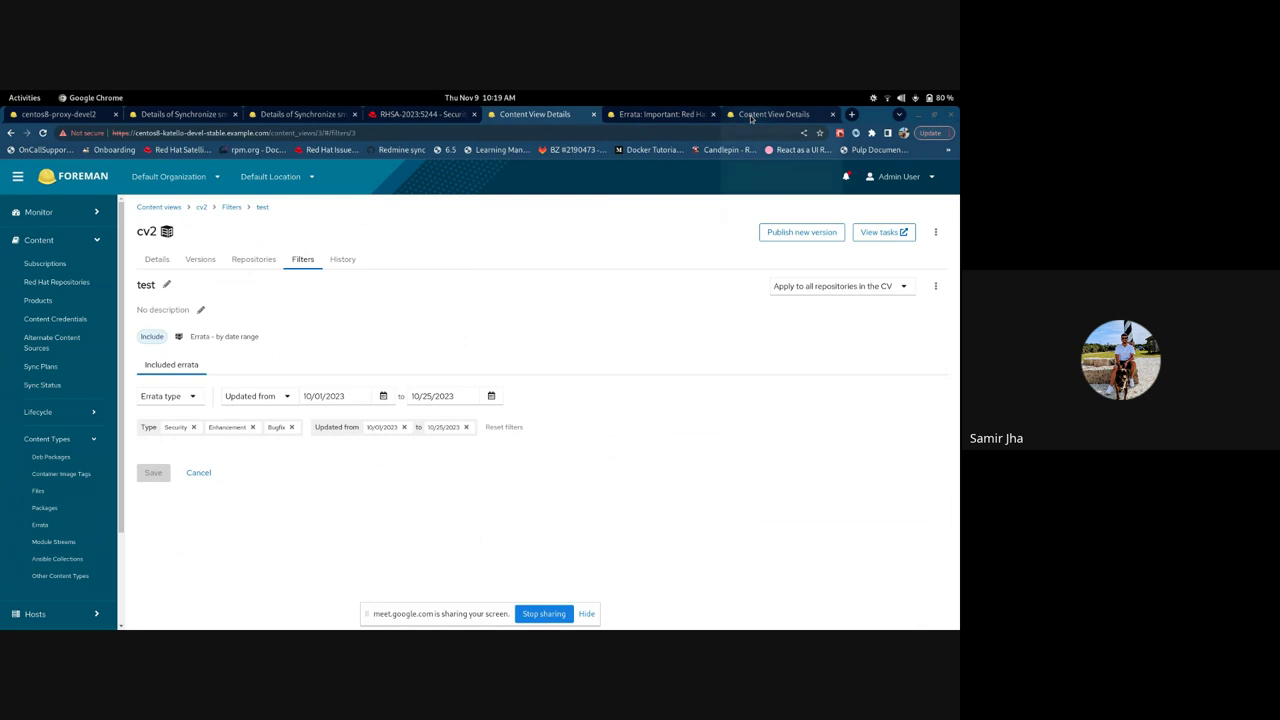
Switch to the hammer terminal session and recall "hammer repository synchronize --id=46" from the history without running it
{"action": "mouse_move", "coordinate": [2, 92]}
{"action": "left_click", "coordinate": [625, 257]}
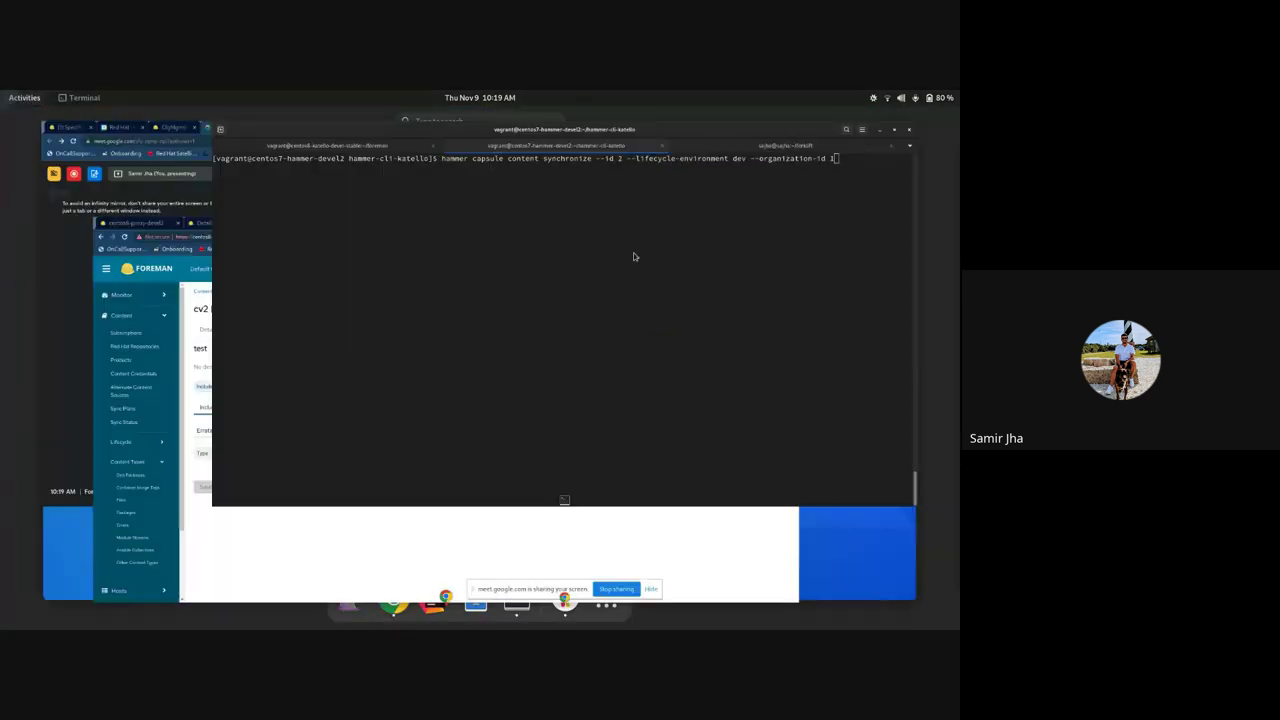
{"action": "key", "text": "Up"}
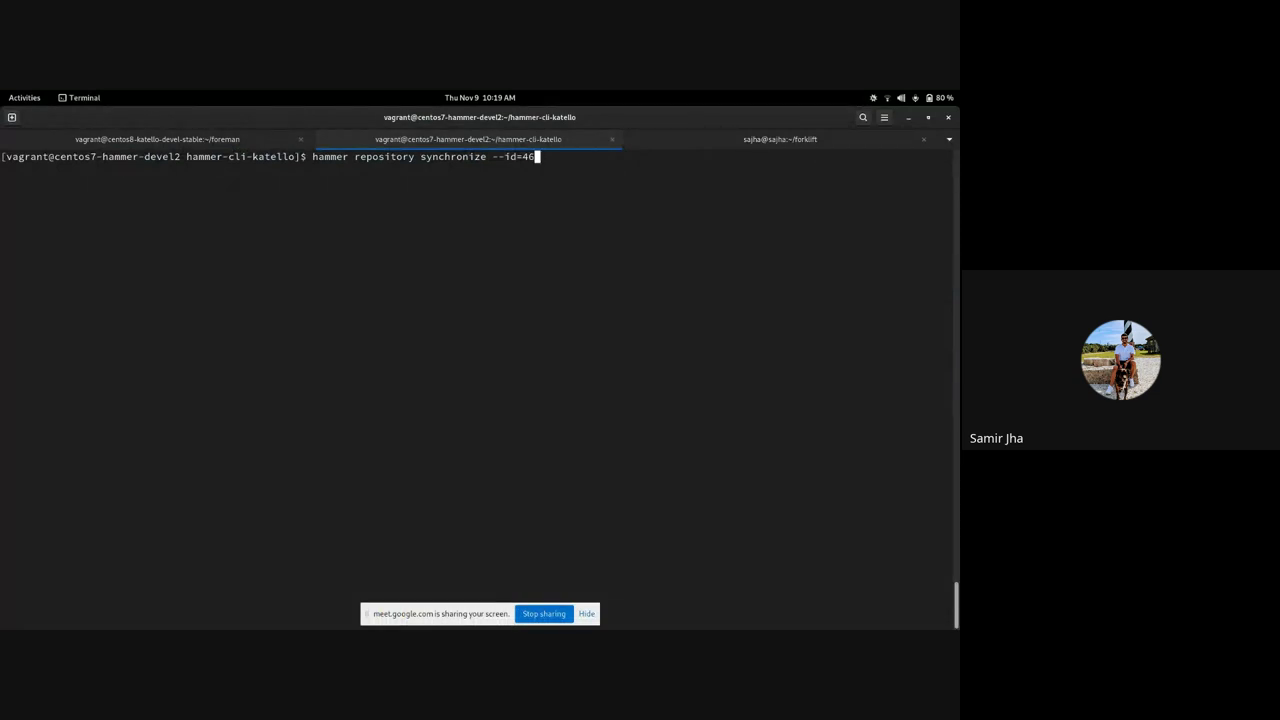
Switch back to Foreman, open the busybox repository of the prod product, and point out the repository ID in the page address
{"action": "key", "text": "super"}
{"action": "left_click", "coordinate": [349, 404]}
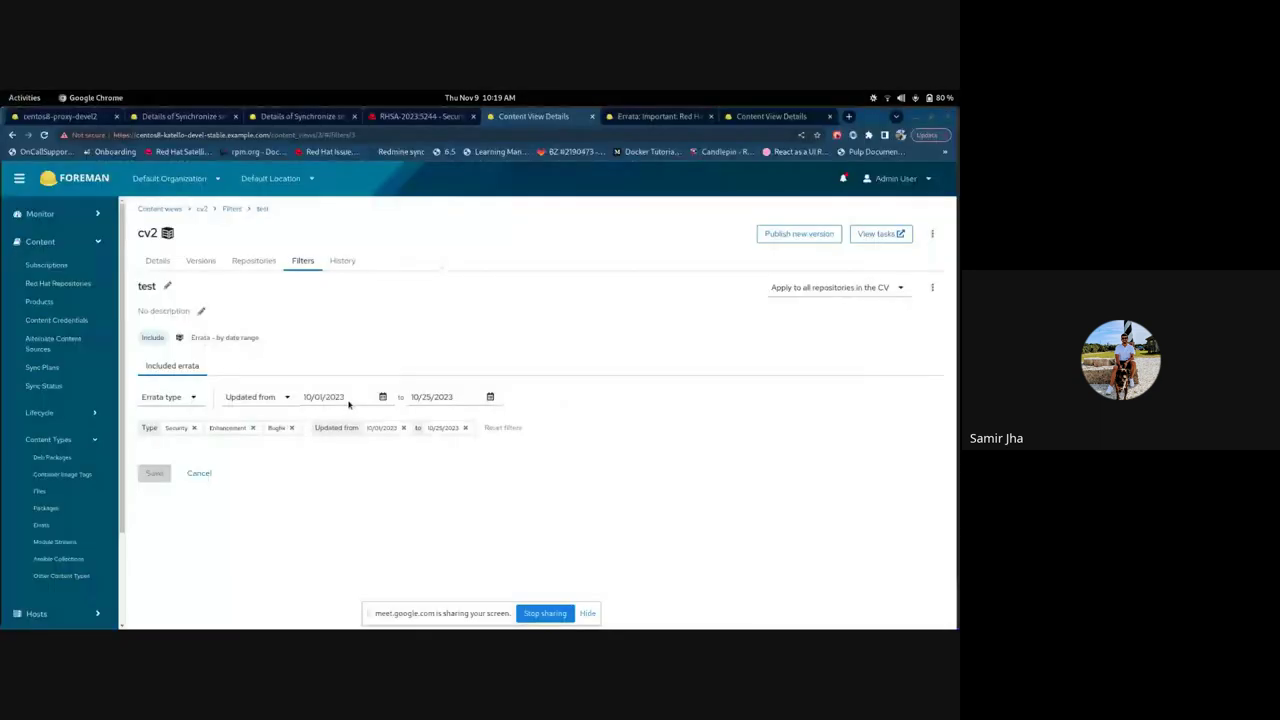
{"action": "left_click", "coordinate": [76, 300]}
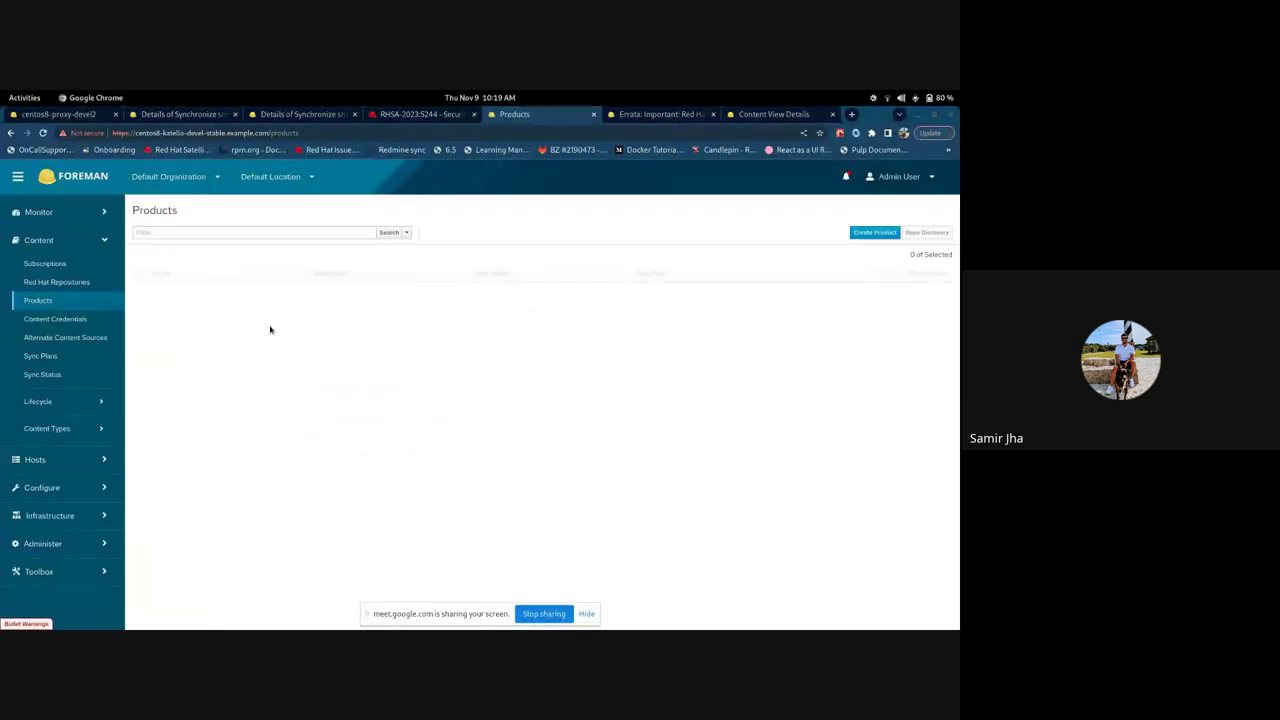
{"action": "left_click", "coordinate": [160, 290]}
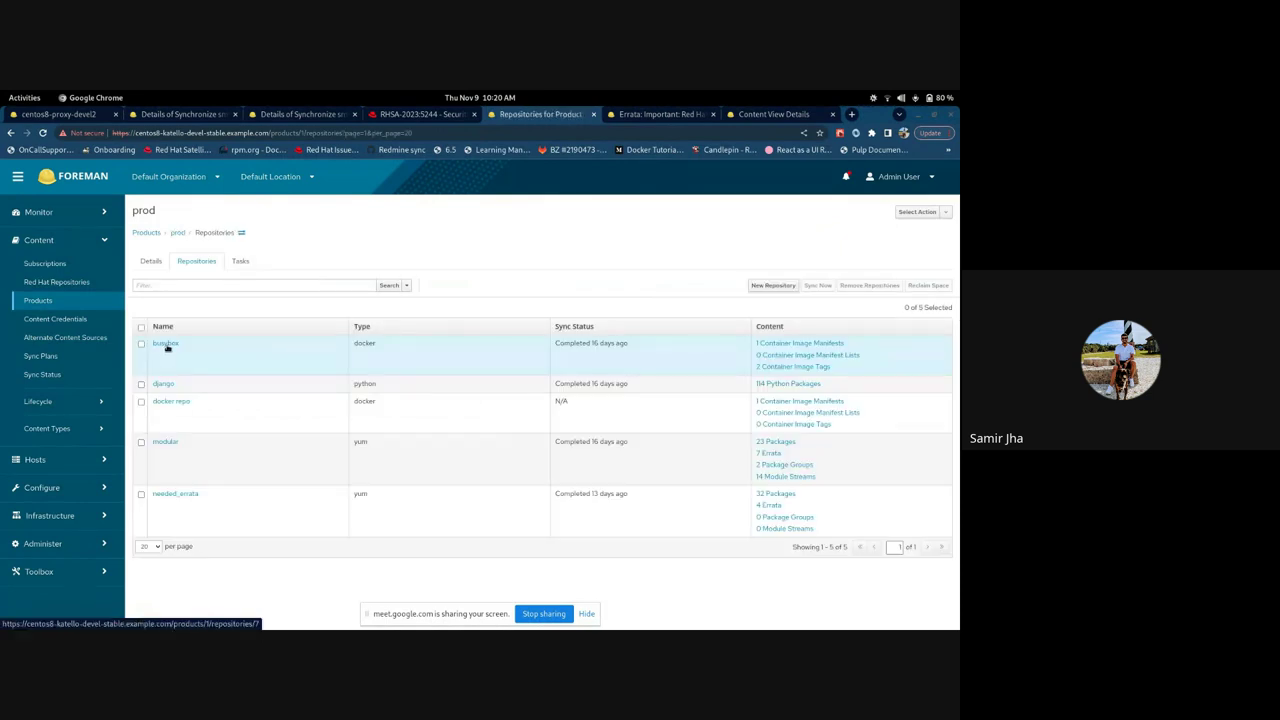
{"action": "left_click", "coordinate": [205, 346]}
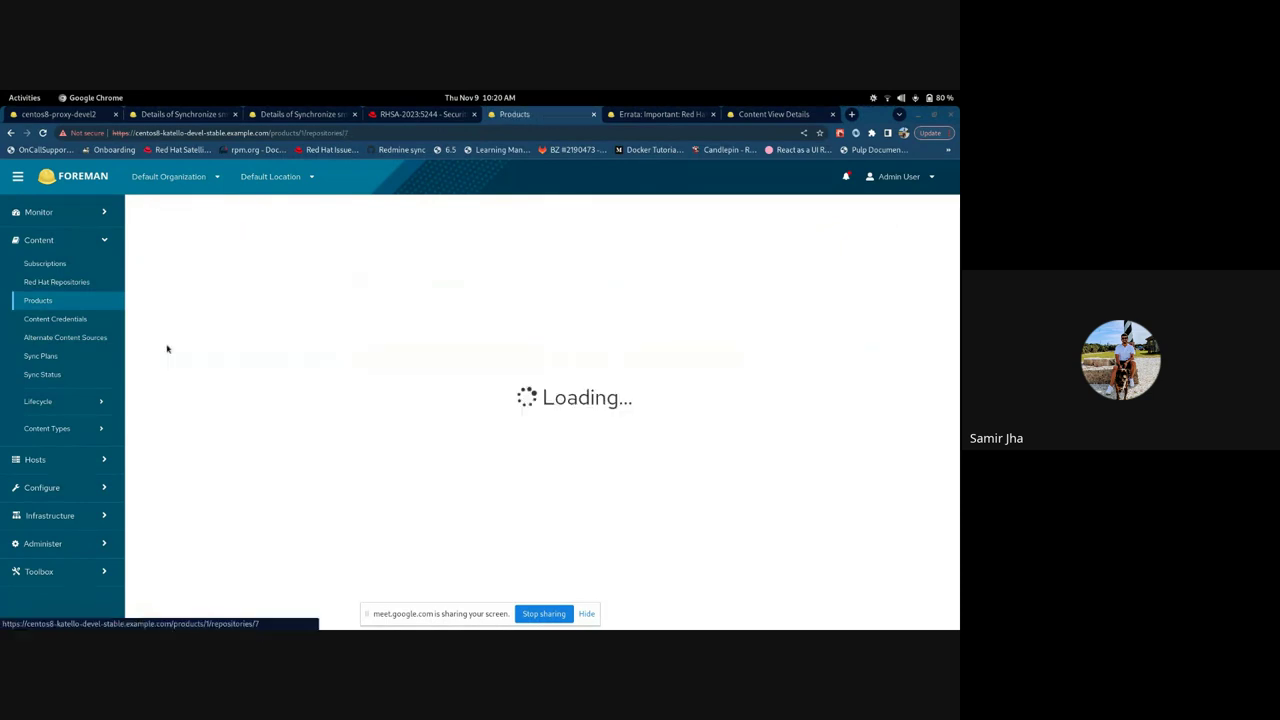
{"action": "left_click", "coordinate": [355, 132]}
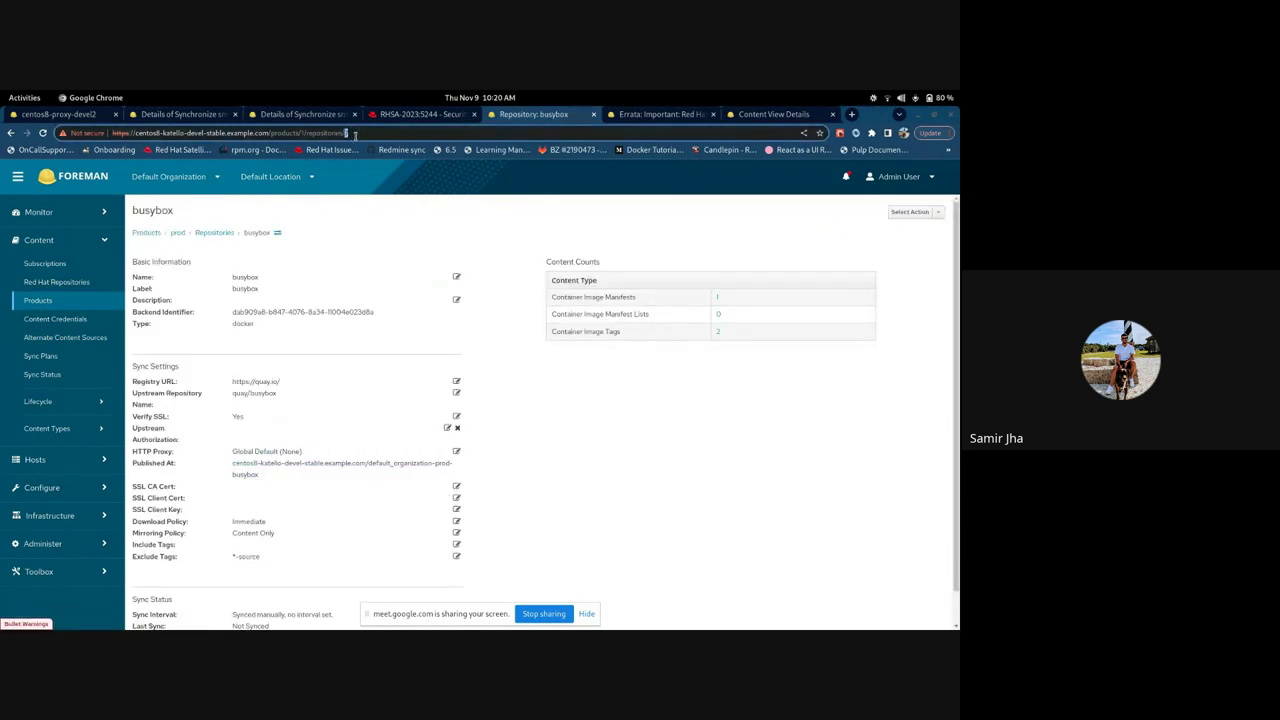
{"action": "key", "text": "Return"}
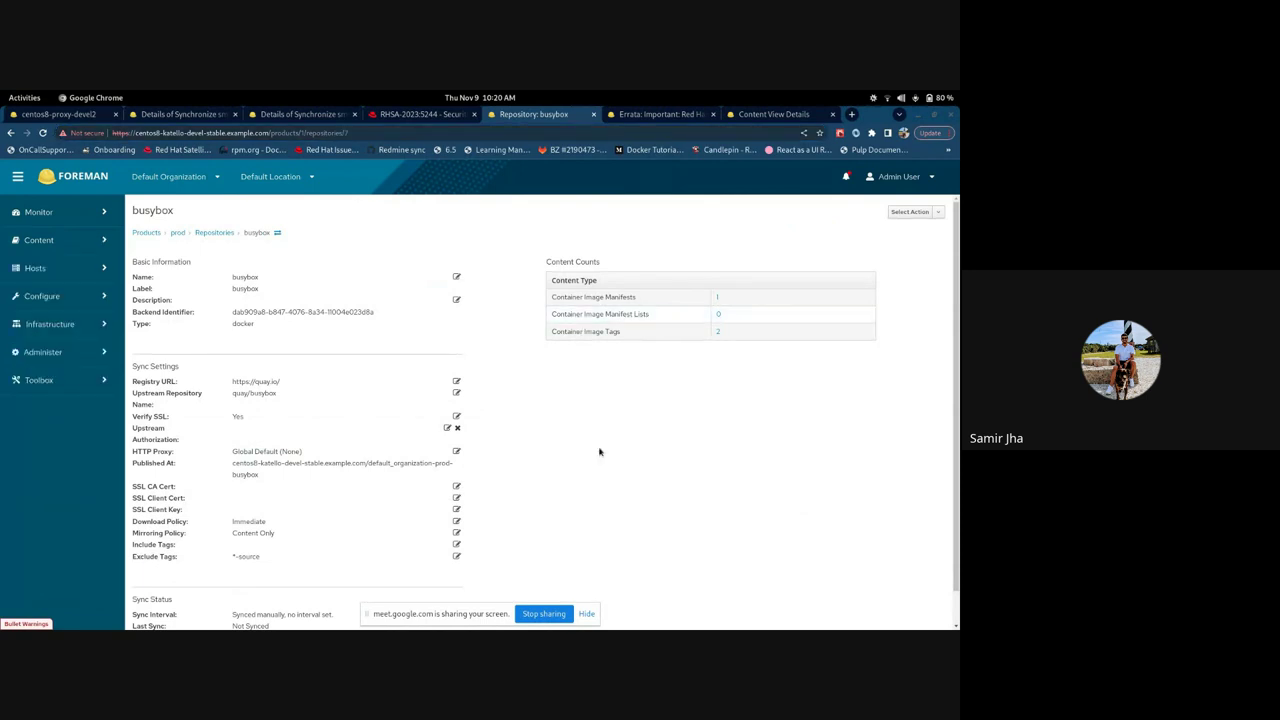
Open Version 4.0 of the cv1 content view and highlight the django repository among its repositories
{"action": "left_click", "coordinate": [100, 241]}
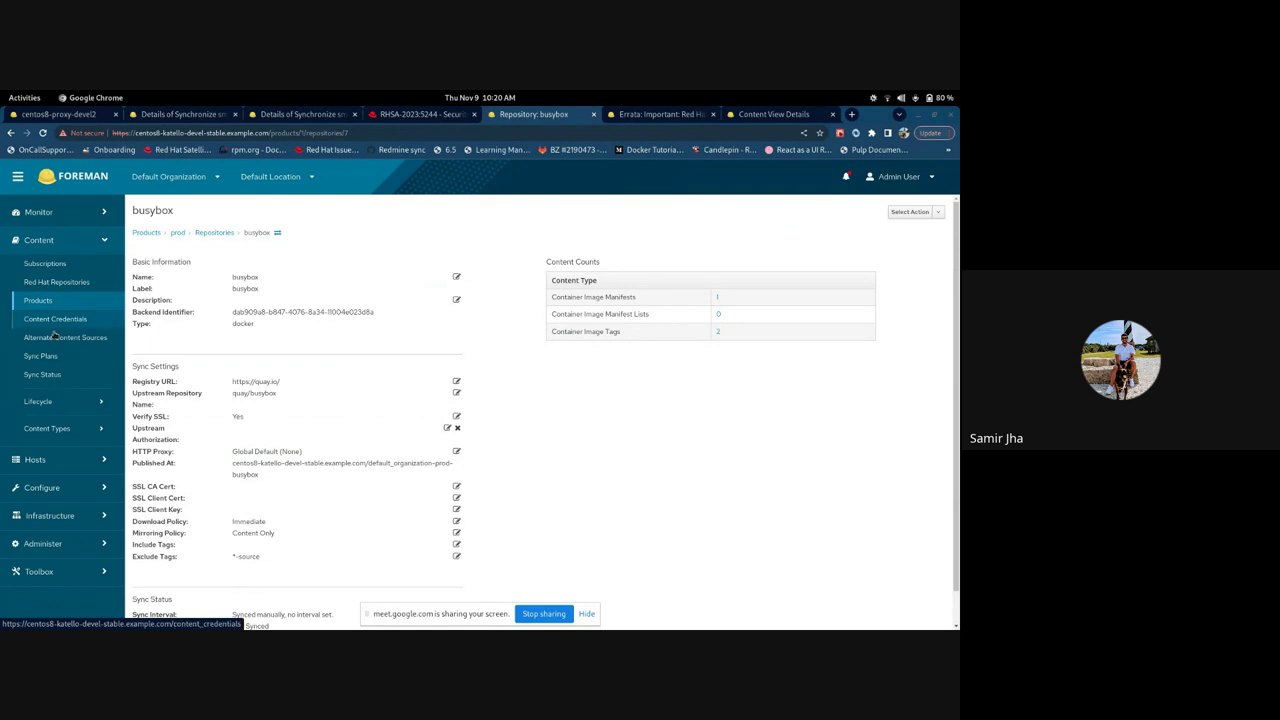
{"action": "left_click", "coordinate": [89, 401]}
{"action": "left_click", "coordinate": [51, 446]}
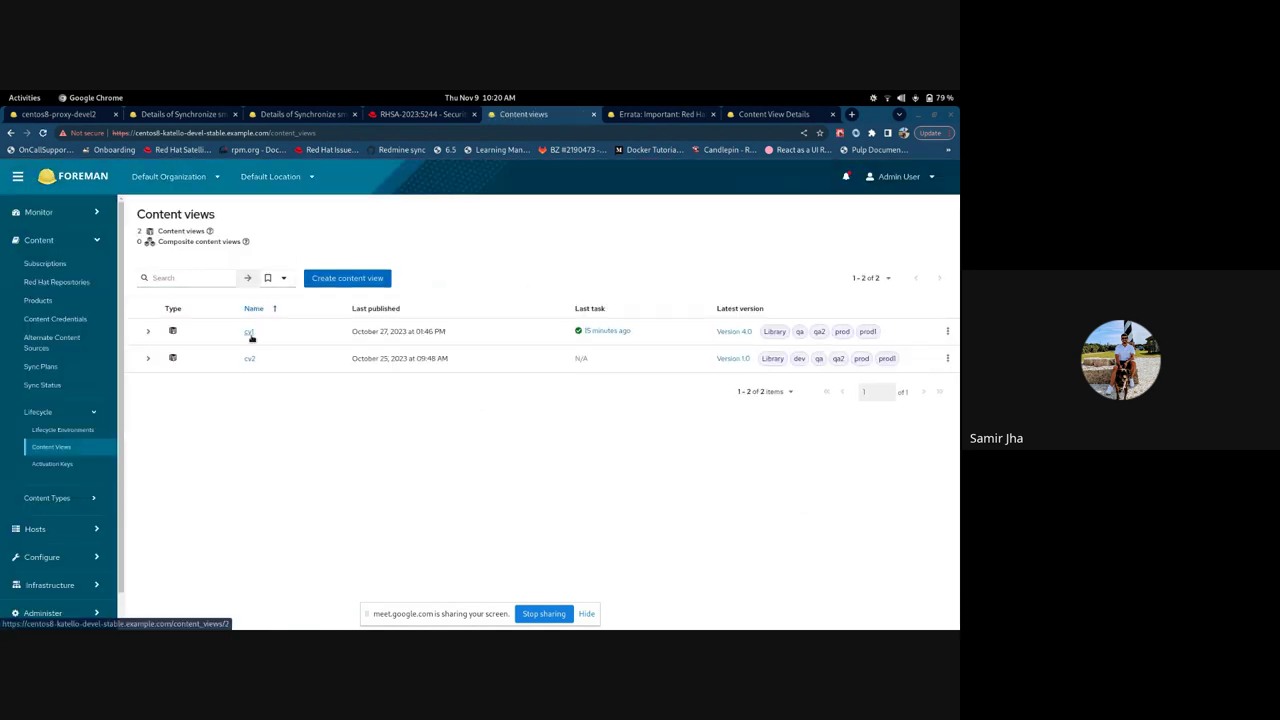
{"action": "left_click", "coordinate": [250, 333]}
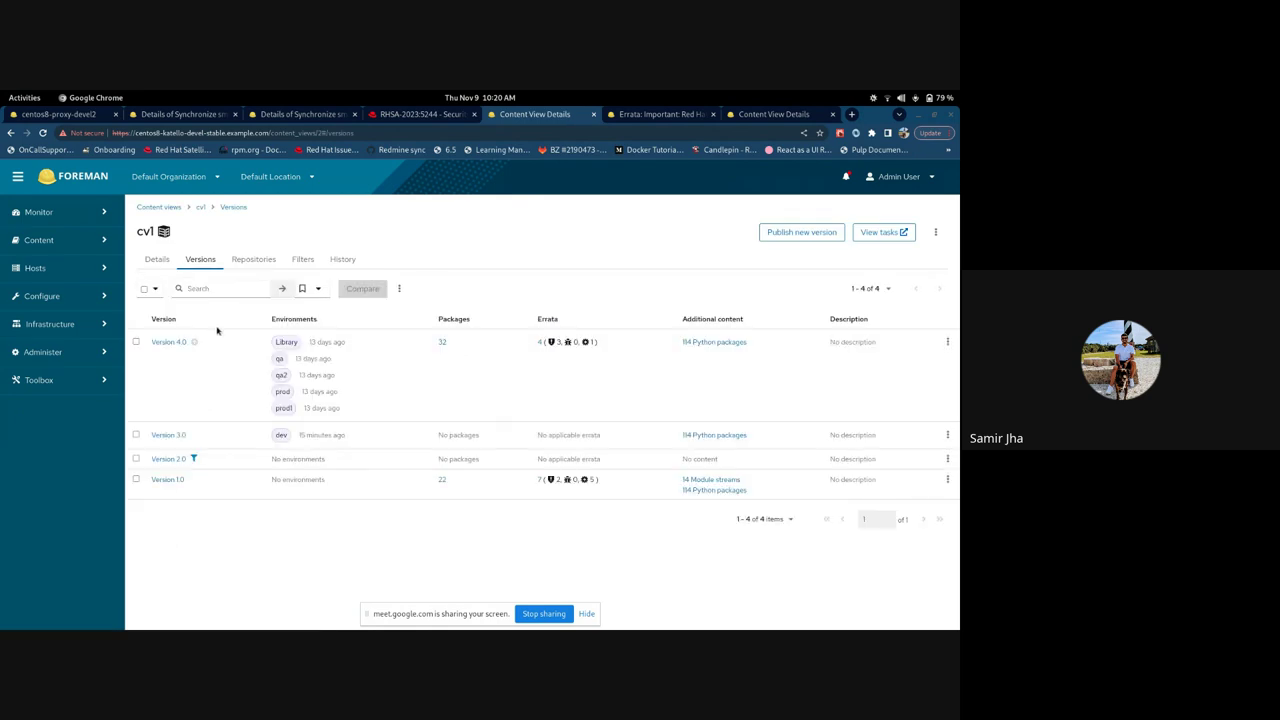
{"action": "left_click", "coordinate": [171, 345]}
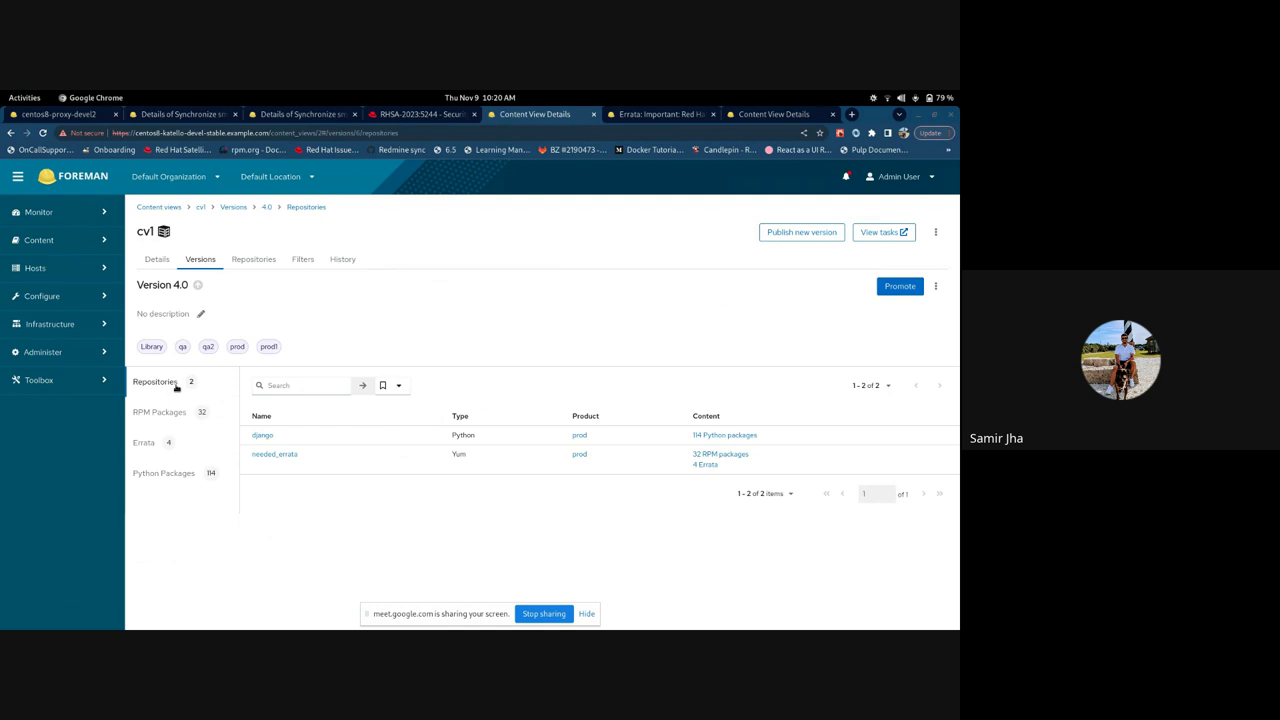
{"action": "double_click", "coordinate": [265, 437]}
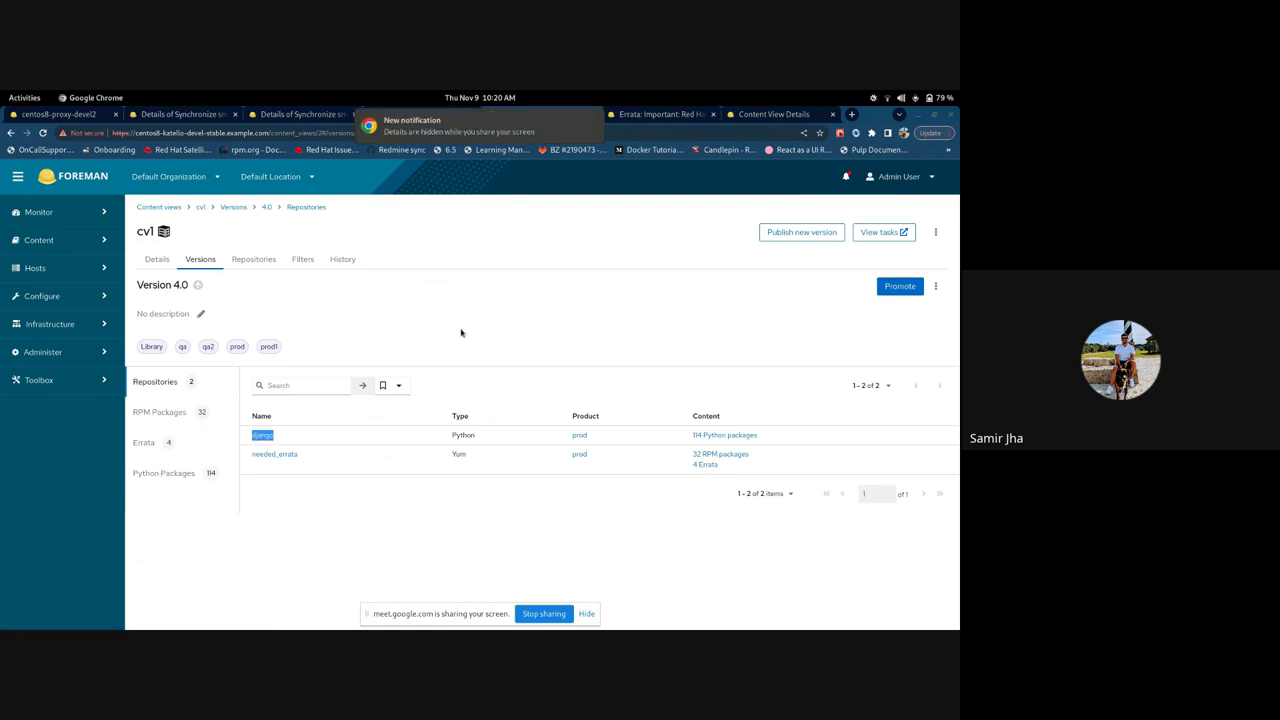
{"action": "left_click", "coordinate": [393, 517]}
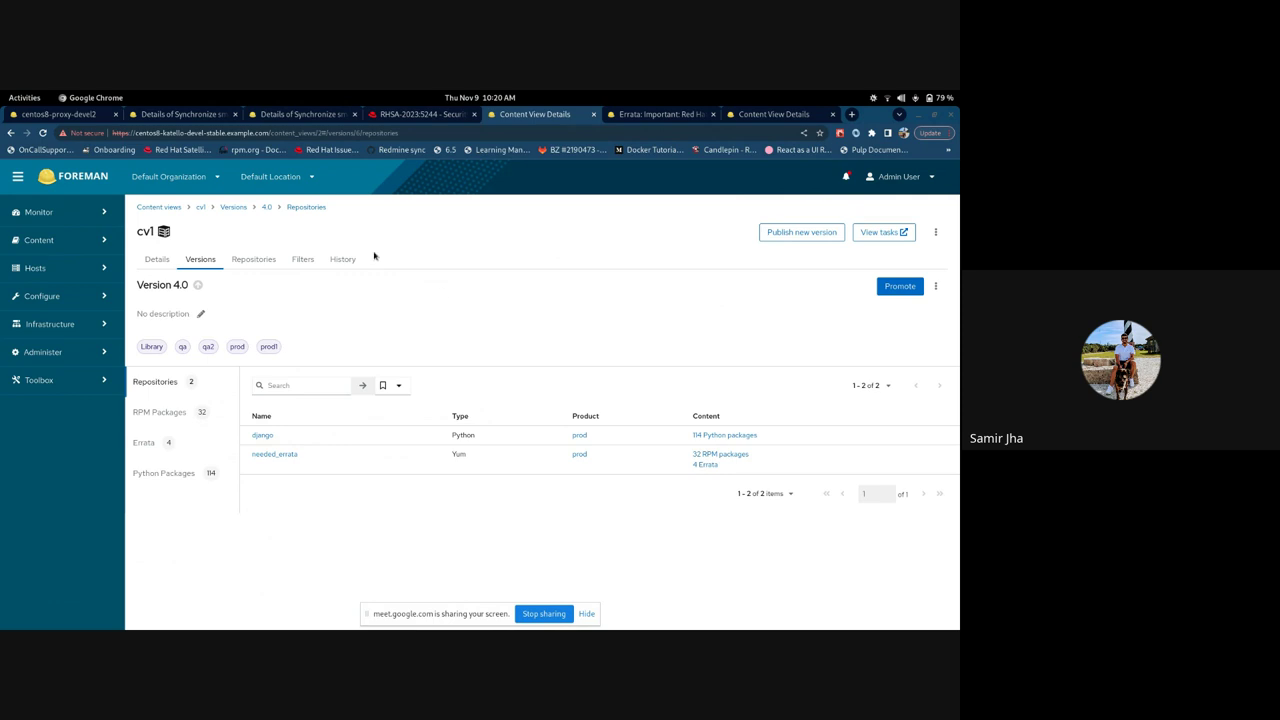
Switch to the terminal, run "hammer repository synchronize --id=46", hide the screen-sharing notice, and highlight the closing message of the output
{"action": "key", "text": "super"}
{"action": "left_click", "coordinate": [566, 275]}
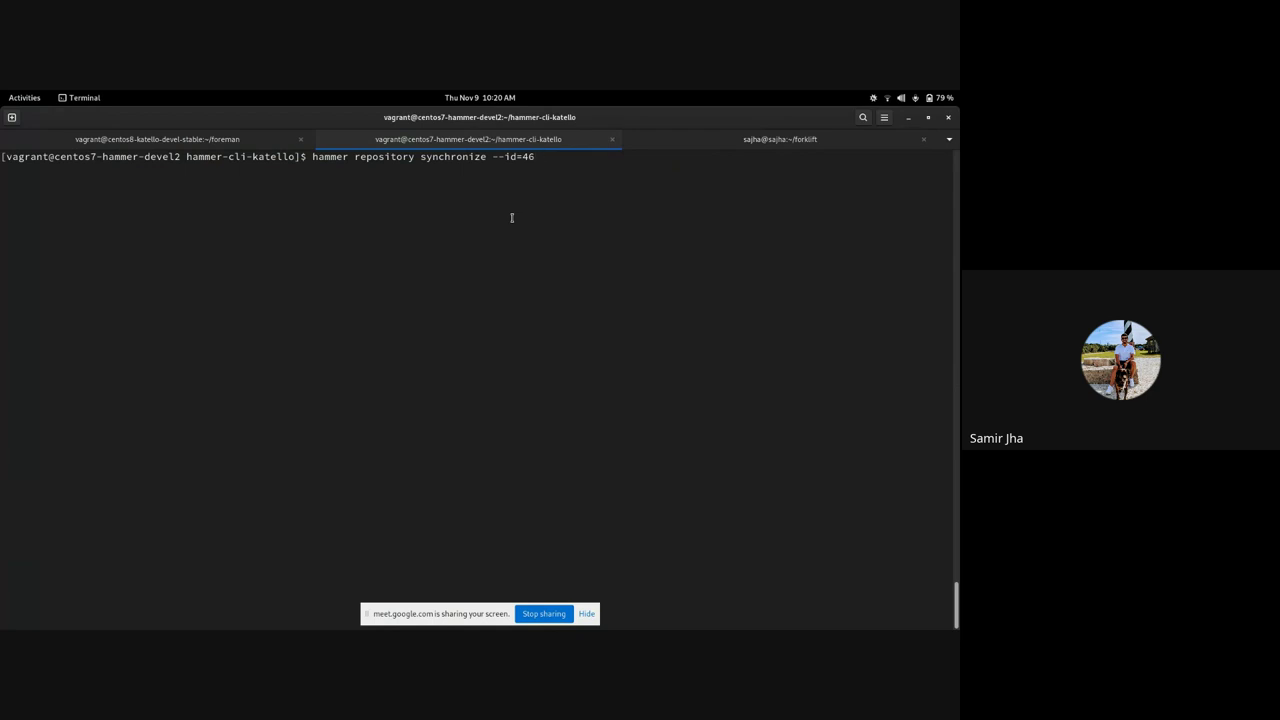
{"action": "key", "text": "Return"}
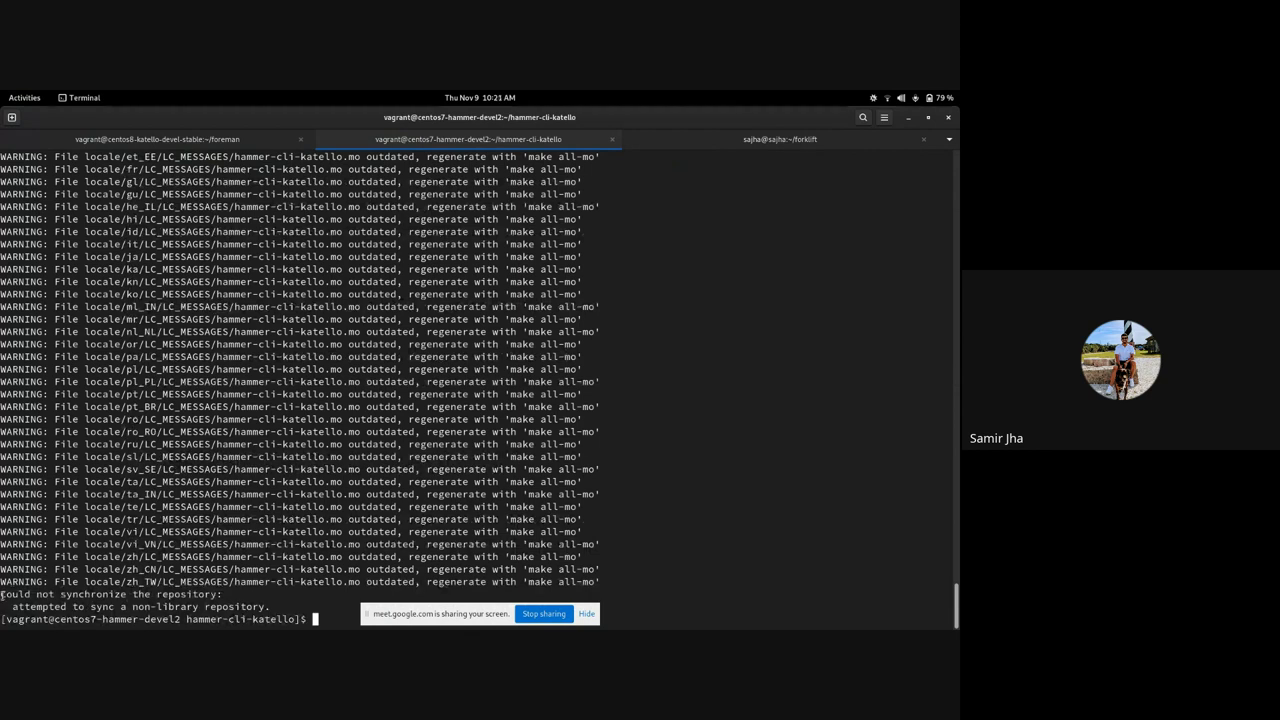
{"action": "left_click", "coordinate": [587, 614]}
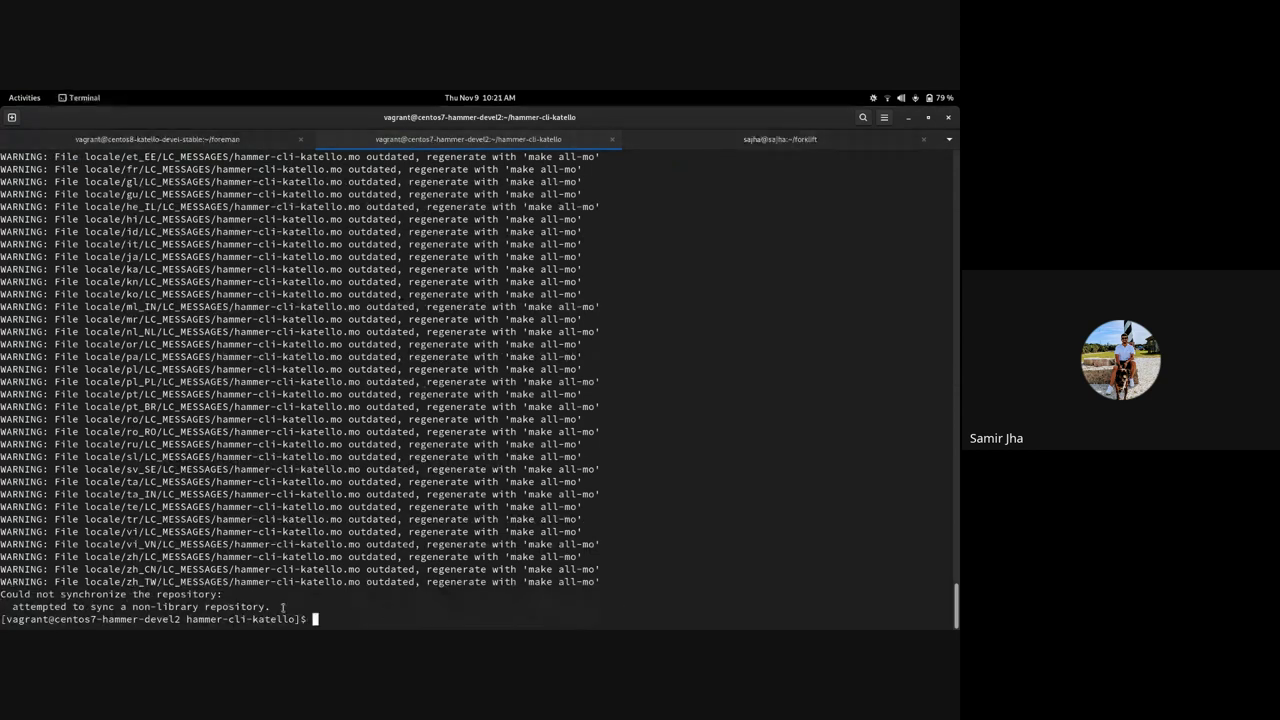
{"action": "left_click_drag", "start_coordinate": [283, 608], "coordinate": [2, 594]}
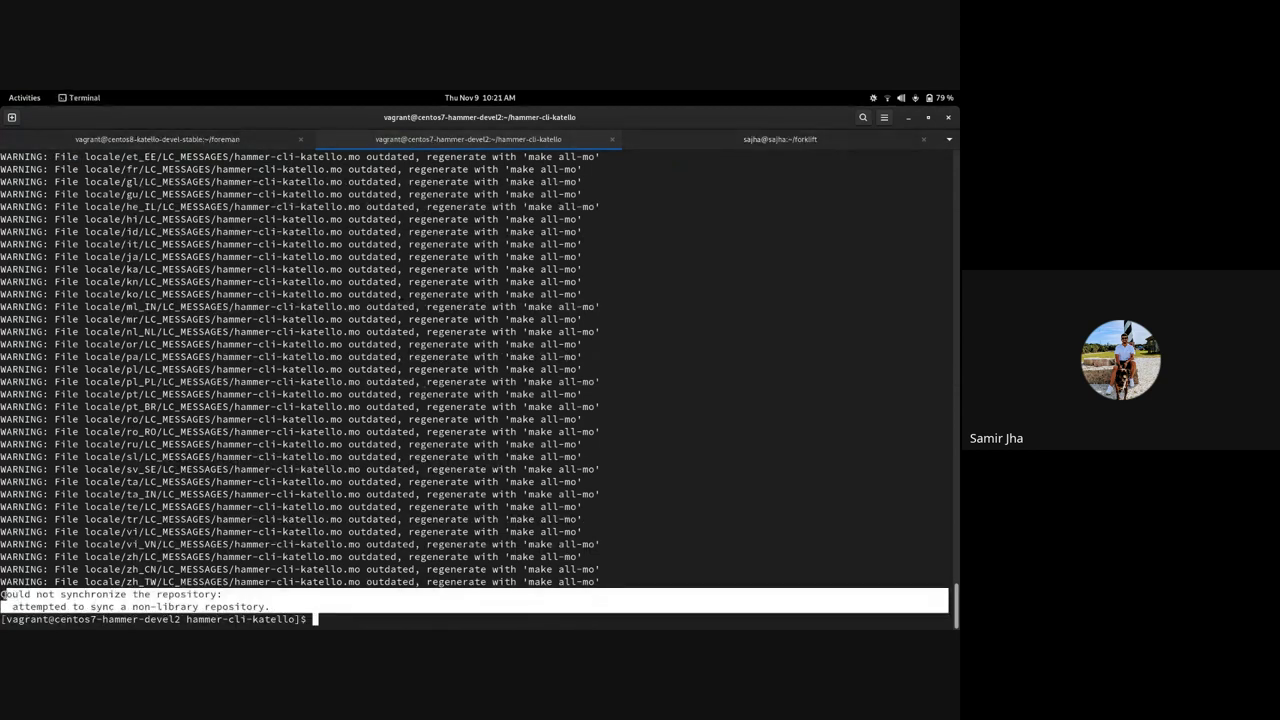
Switch to the Google Meet window and read the latest question in the in-call messages
{"action": "left_click", "coordinate": [3, 94]}
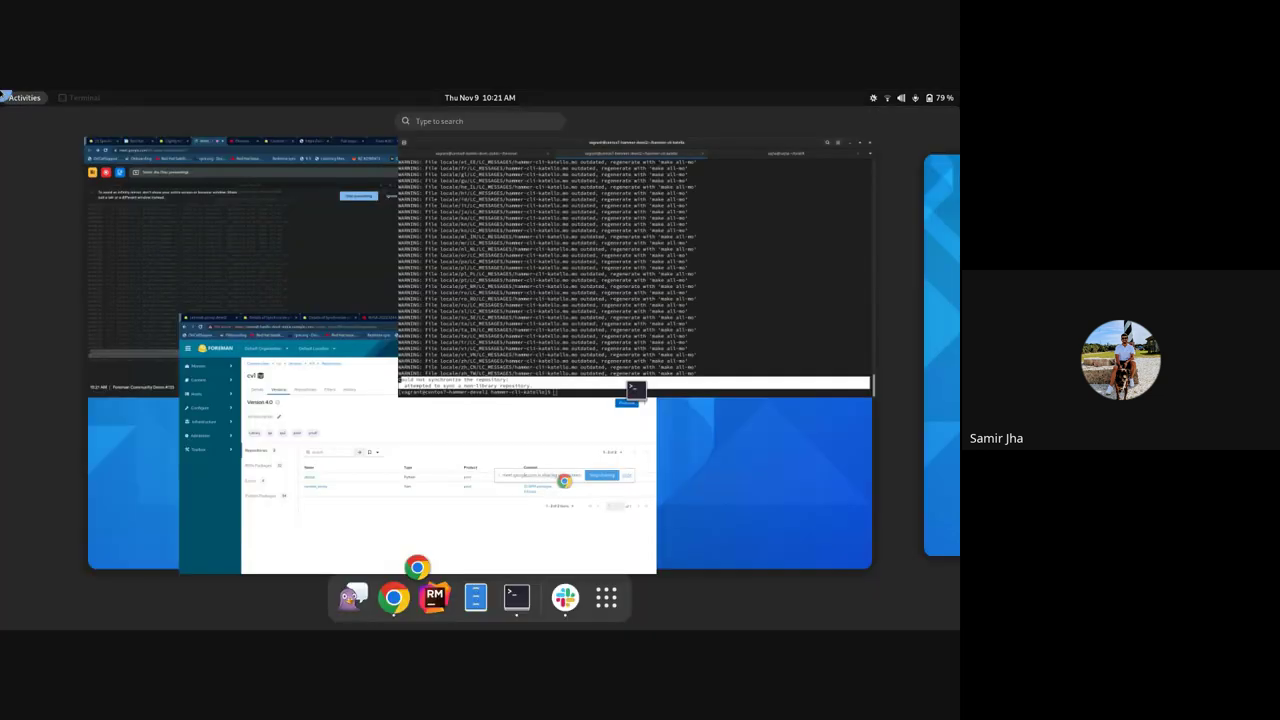
{"action": "left_click", "coordinate": [697, 281]}
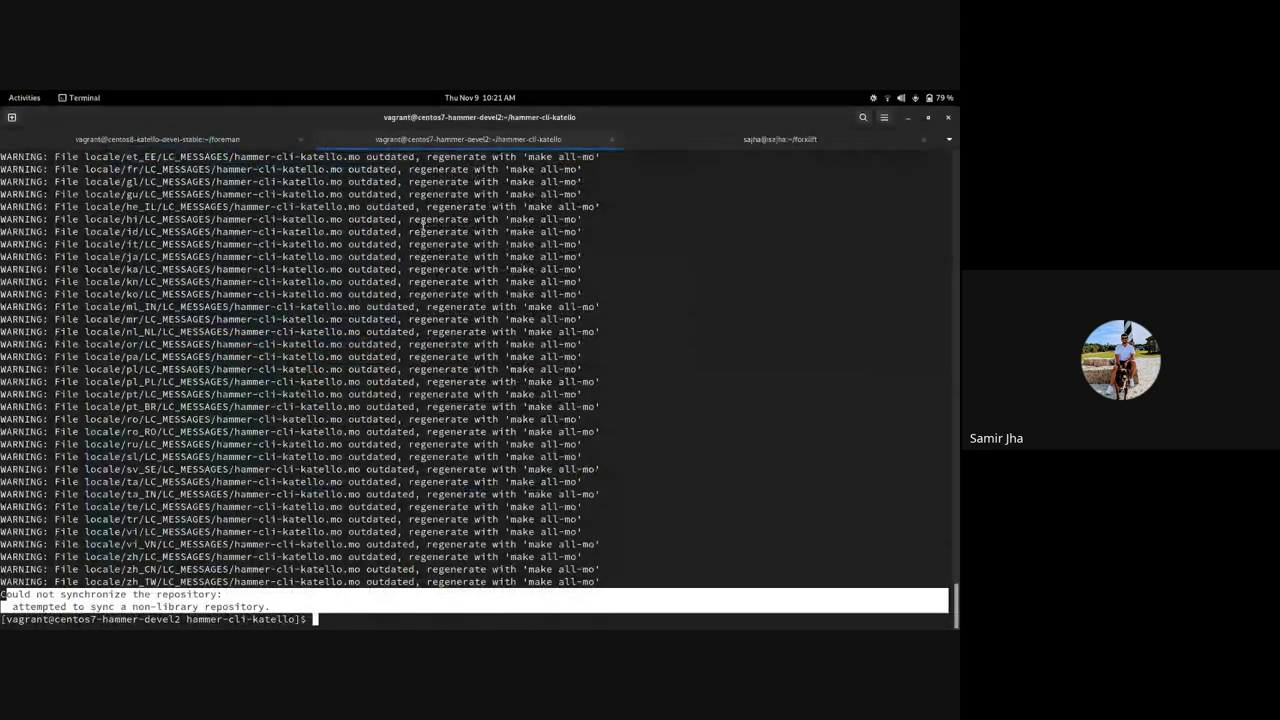
{"action": "left_click", "coordinate": [12, 97]}
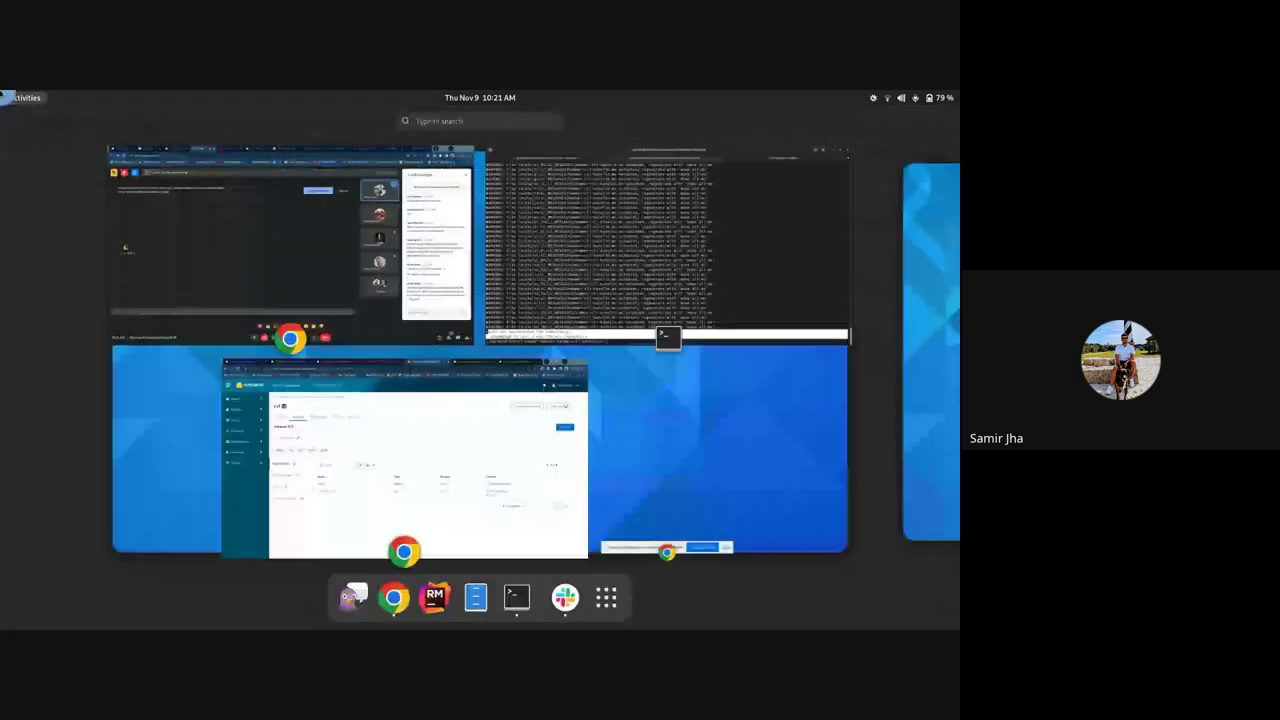
{"action": "left_click", "coordinate": [334, 234]}
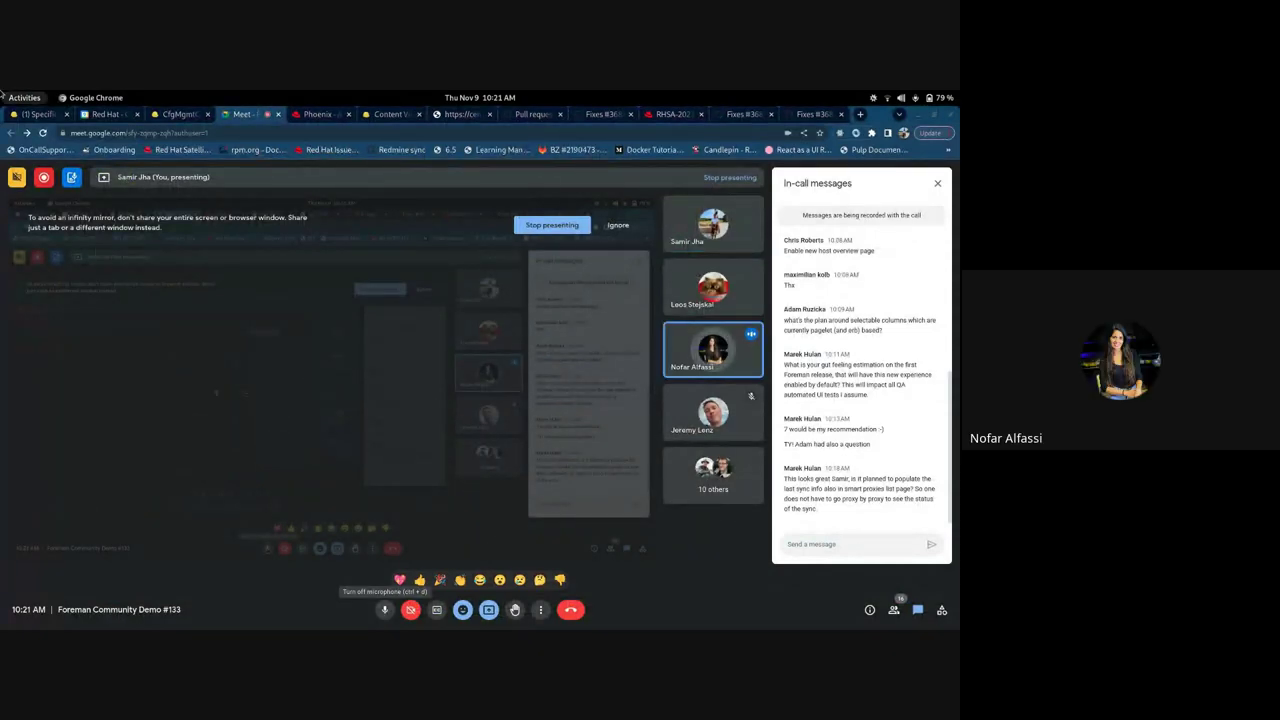
Return to Foreman, open the Smart Proxies list to review its columns, and bring up the raw details of the centos8-proxy-devel2 synchronize task
{"action": "mouse_move", "coordinate": [4, 95]}
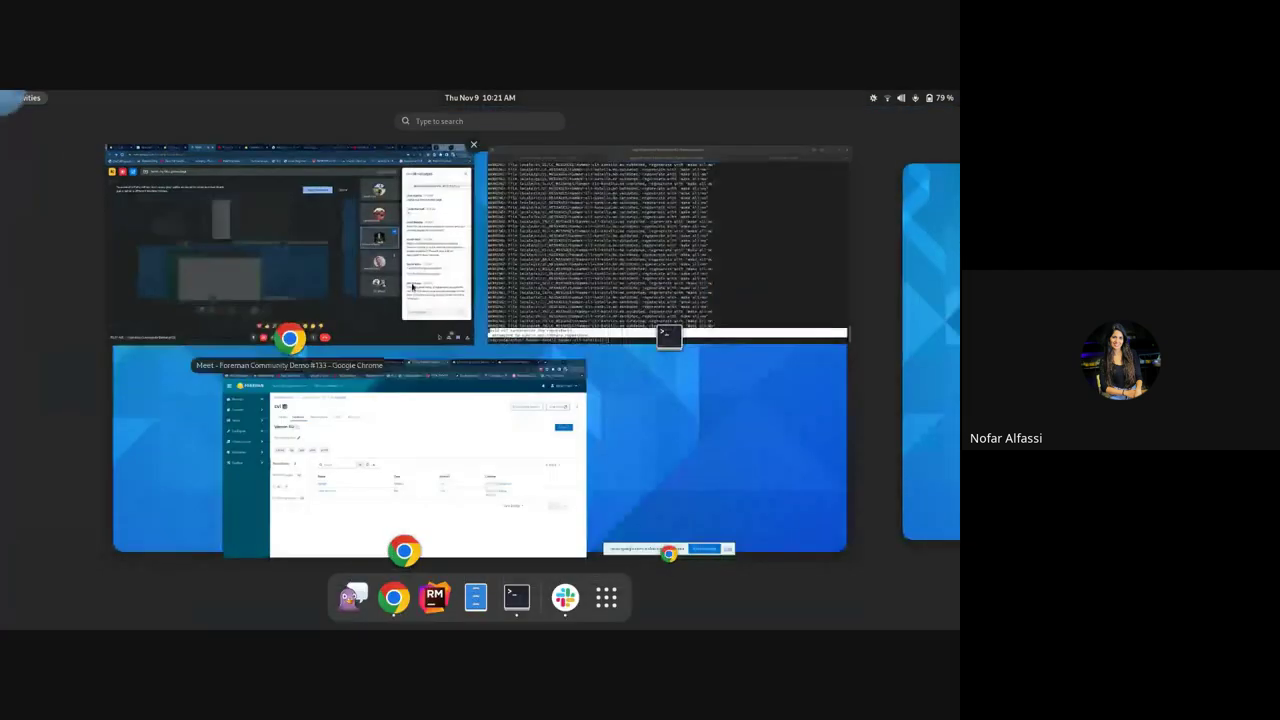
{"action": "key", "text": "Escape"}
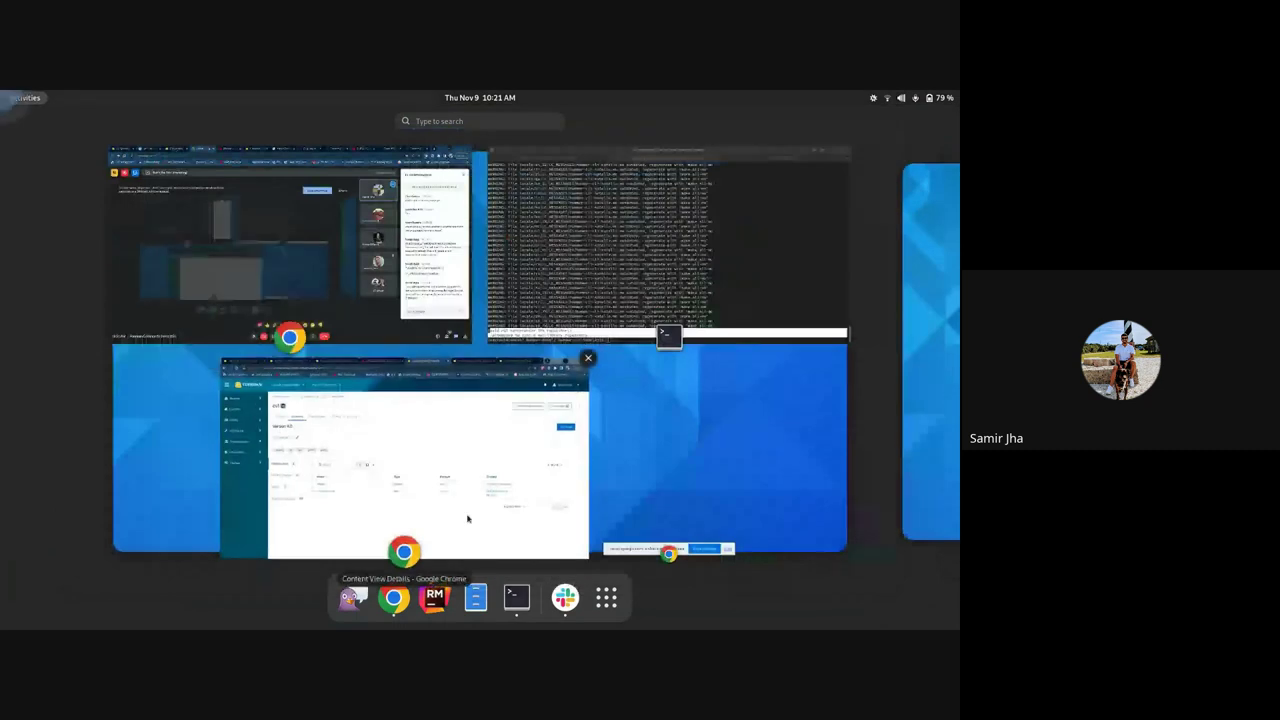
{"action": "left_click", "coordinate": [467, 518]}
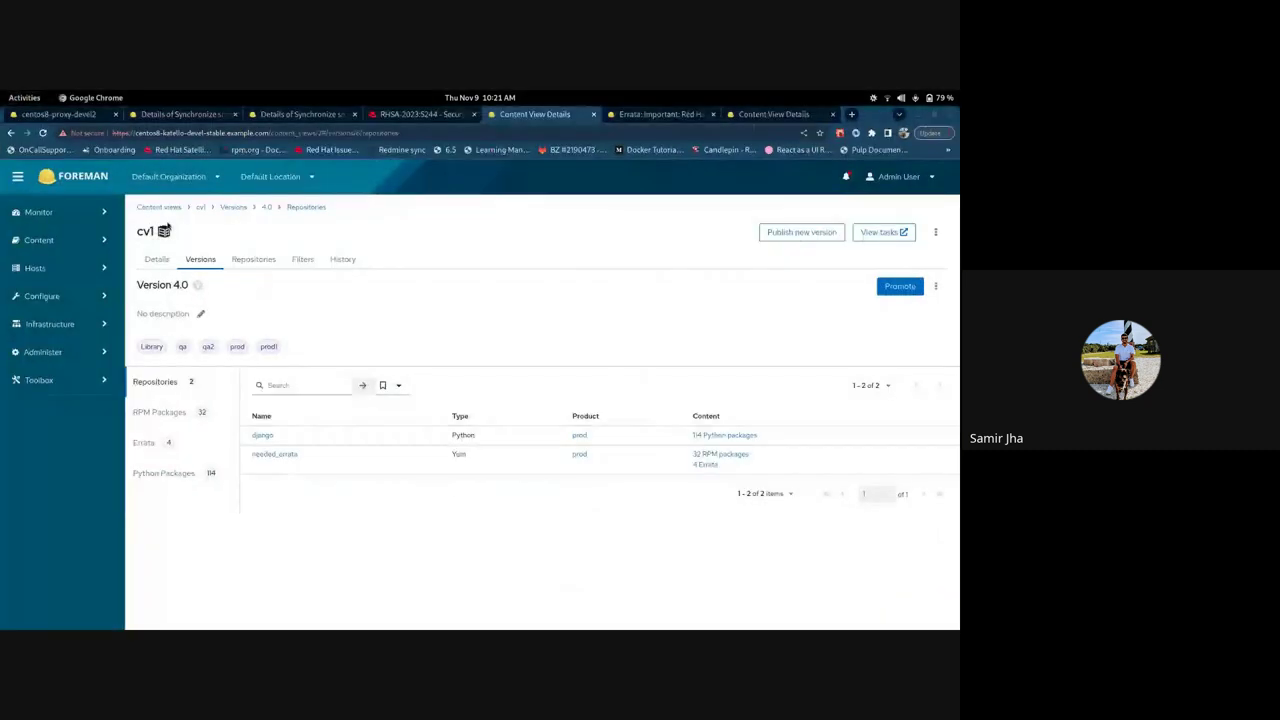
{"action": "left_click", "coordinate": [60, 114]}
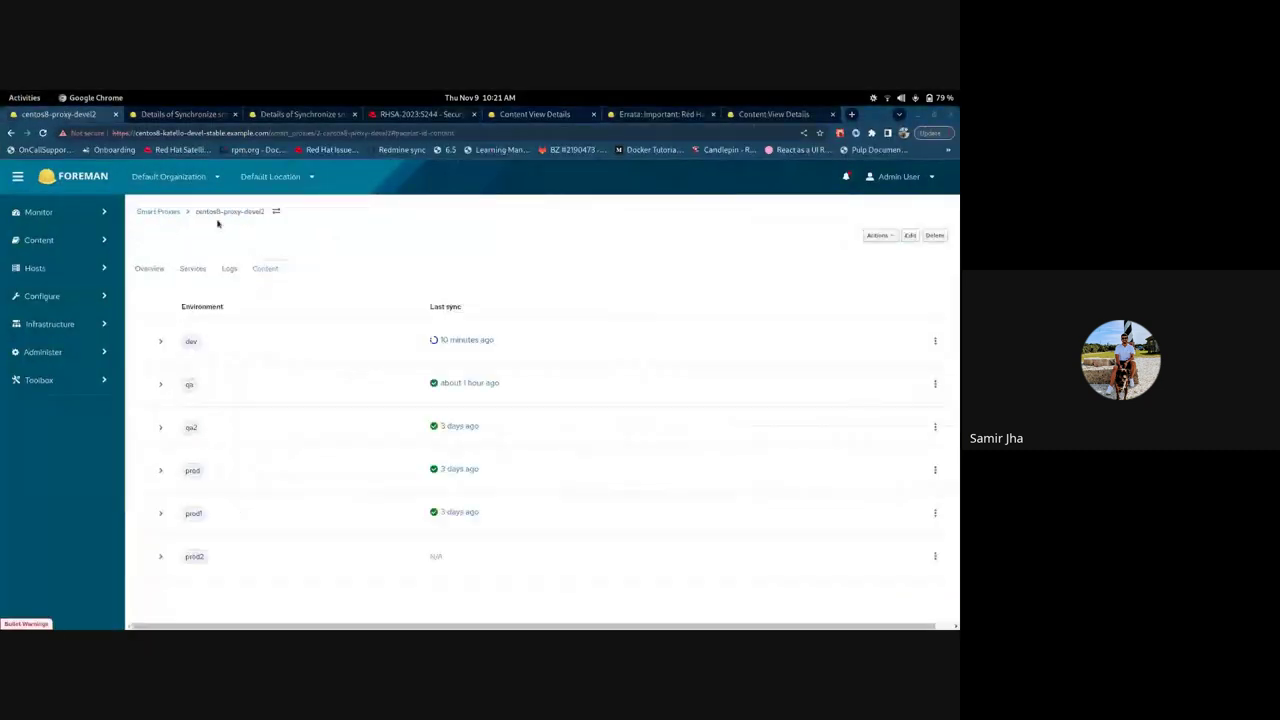
{"action": "left_click", "coordinate": [85, 324]}
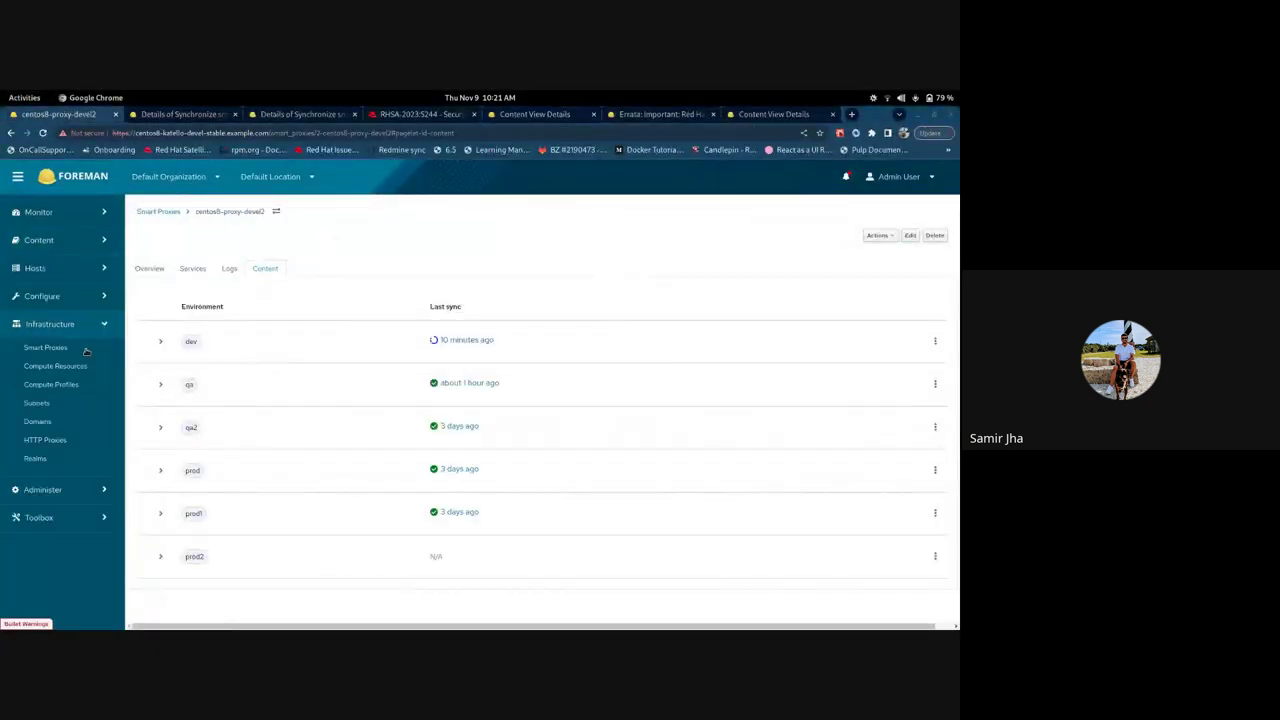
{"action": "left_click", "coordinate": [52, 347]}
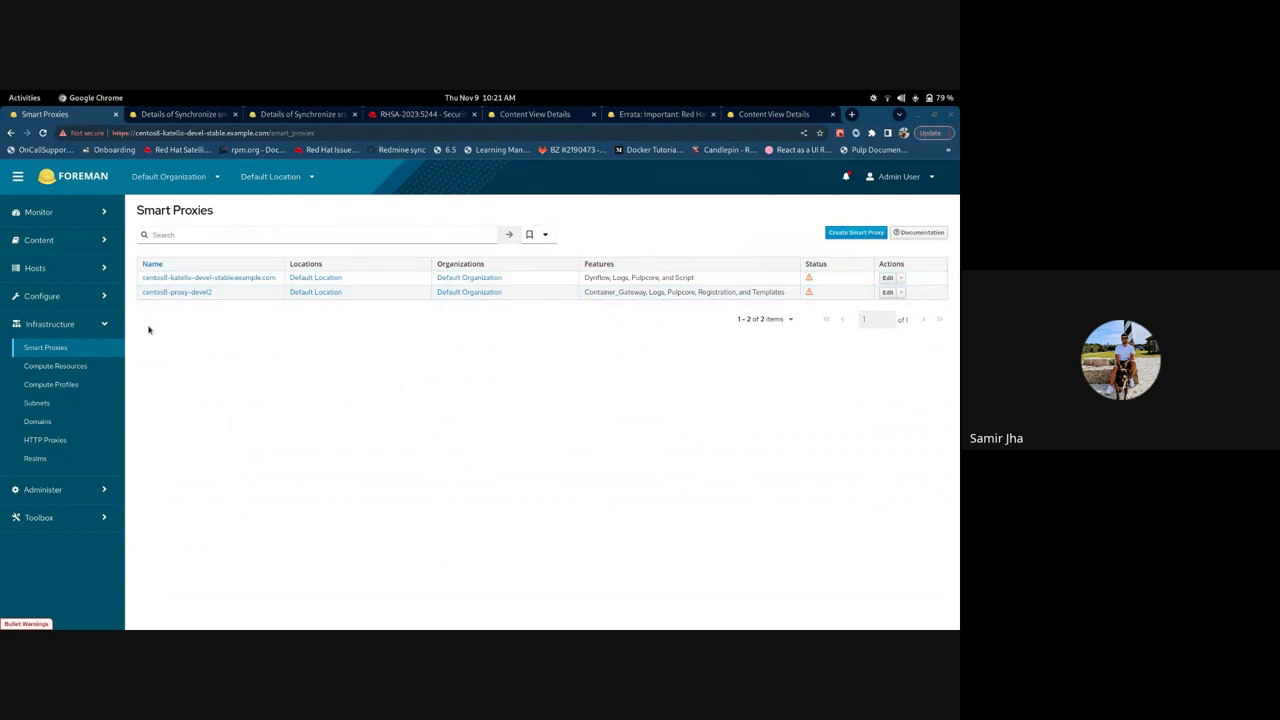
{"action": "left_click", "coordinate": [204, 117]}
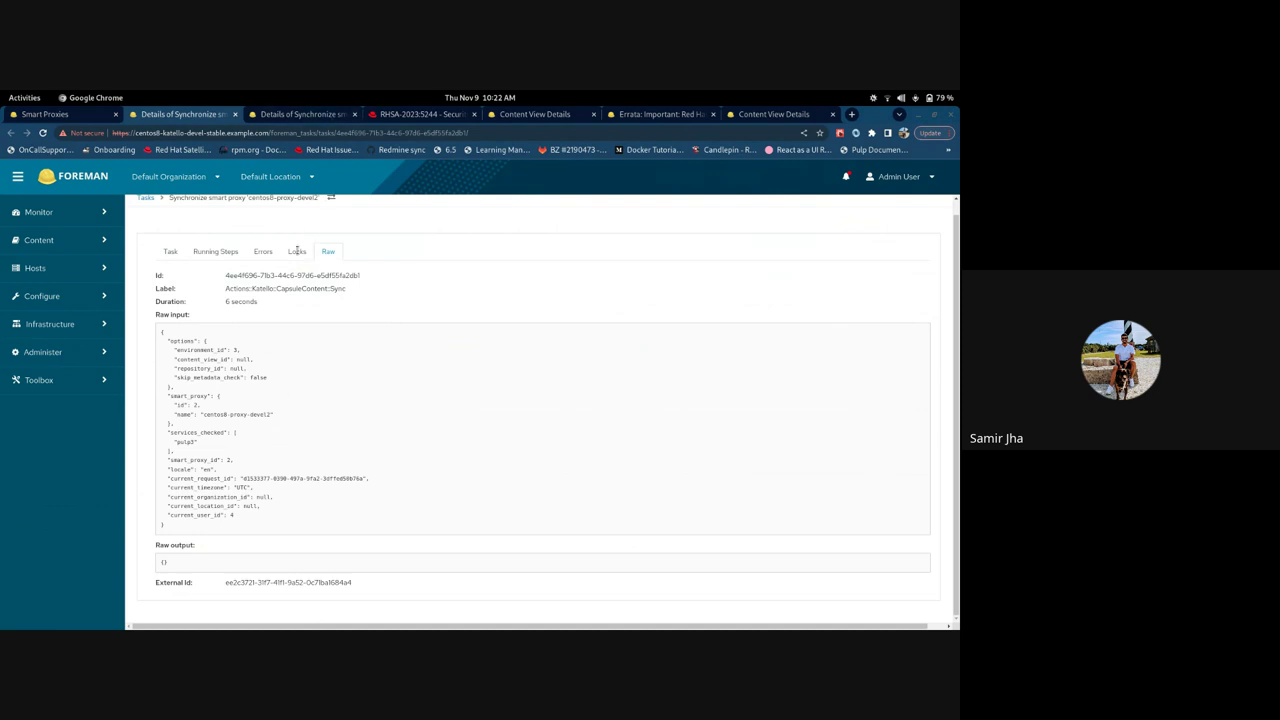
Highlight the environment_ids list in the raw input of the other smart proxy synchronize task, and return to the Smart Proxies list
{"action": "left_click", "coordinate": [303, 114]}
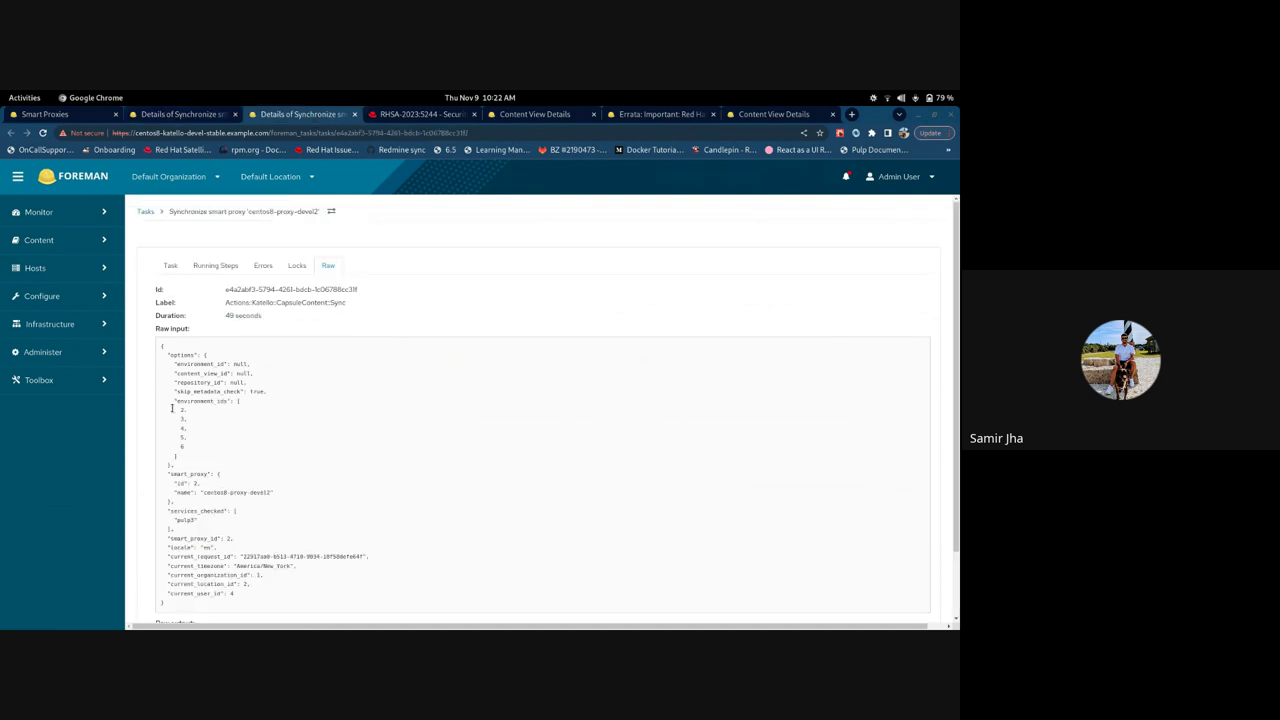
{"action": "left_click_drag", "start_coordinate": [170, 401], "coordinate": [218, 474]}
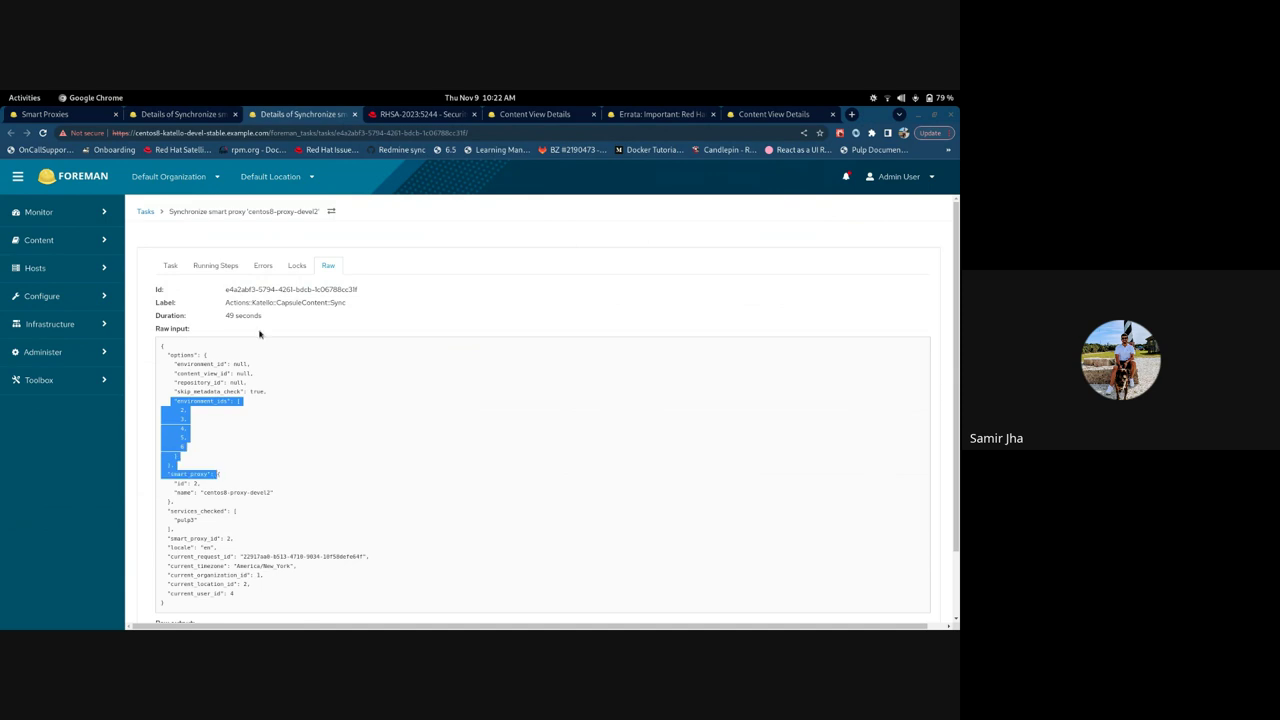
{"action": "left_click", "coordinate": [230, 116]}
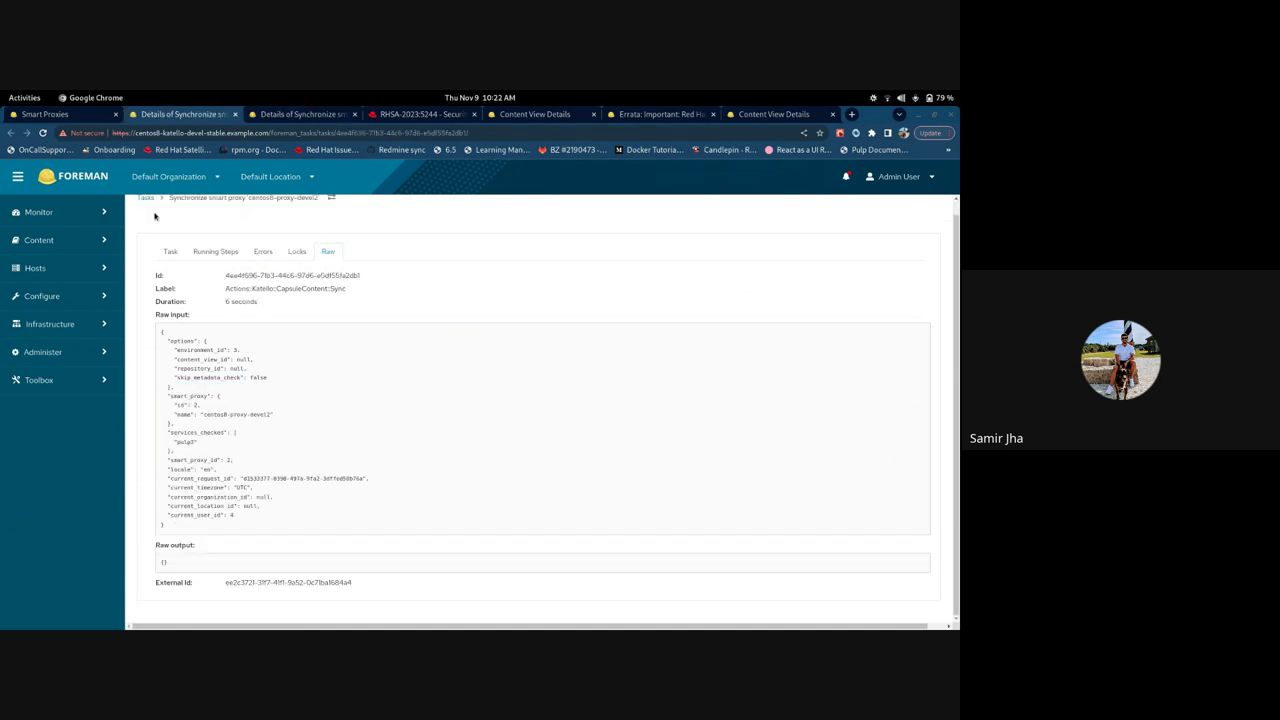
{"action": "left_click", "coordinate": [78, 116]}
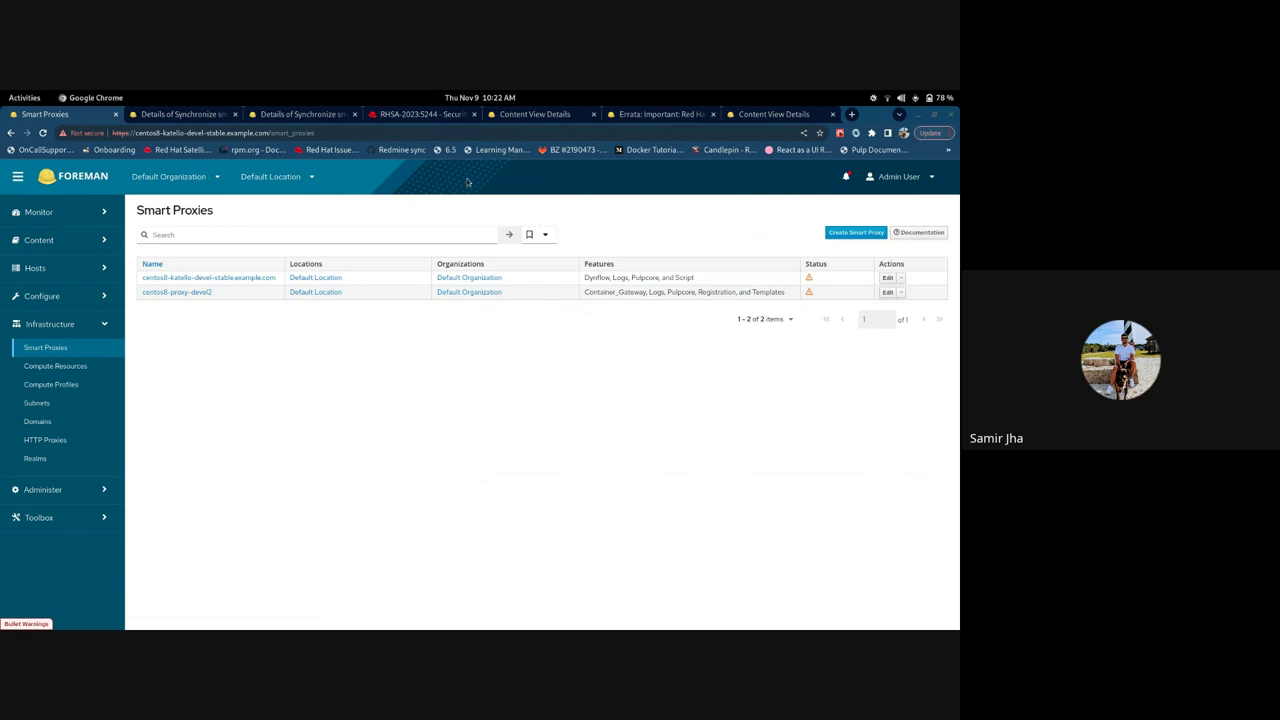
Switch to the Google Meet window and stop presenting the screen
{"action": "mouse_move", "coordinate": [3, 95]}
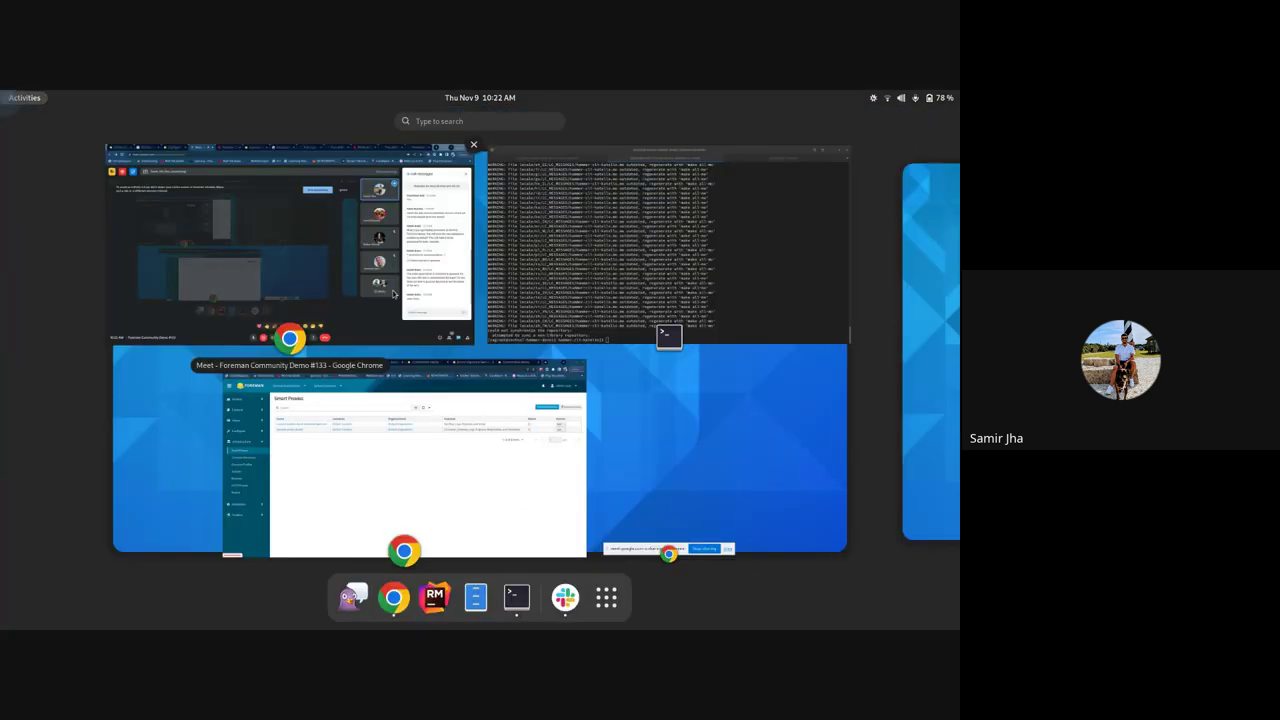
{"action": "left_click", "coordinate": [393, 292]}
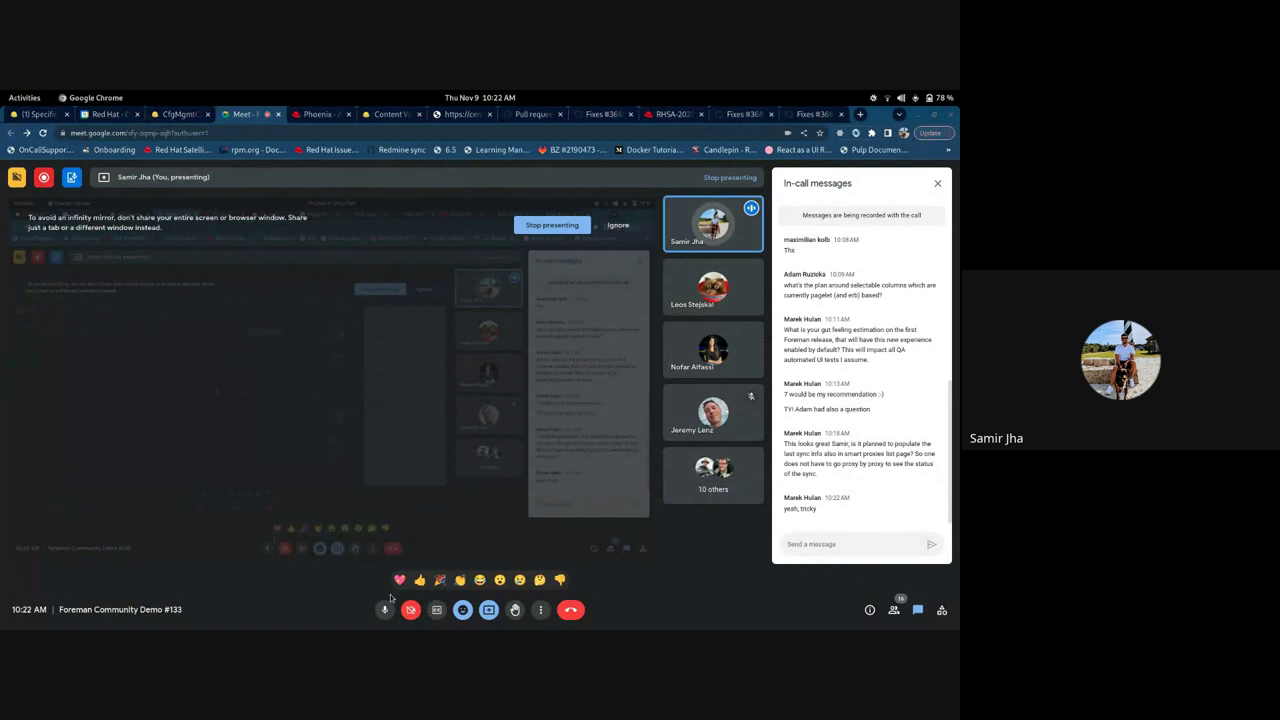
{"action": "left_click", "coordinate": [537, 228]}
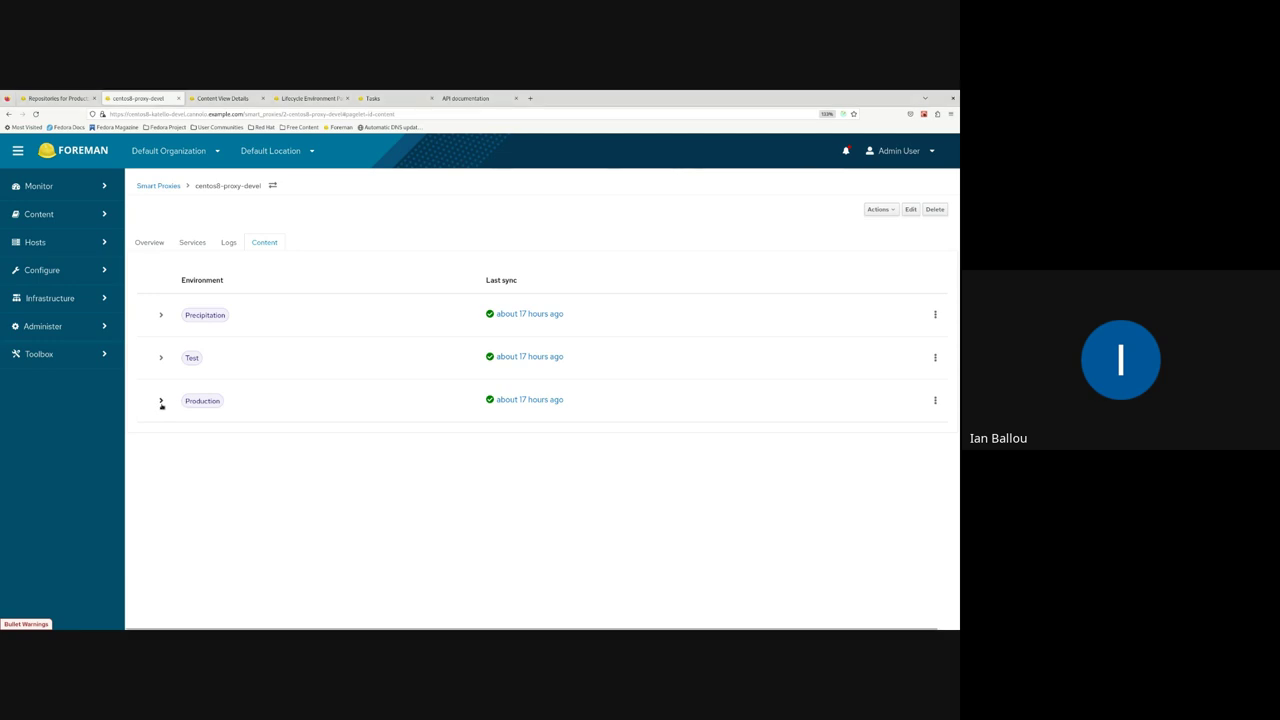
Expand the Production, Test and Precipitation environments in the content of centos8-proxy-devel to show their content views
{"action": "left_click", "coordinate": [161, 402]}
{"action": "left_click", "coordinate": [163, 358]}
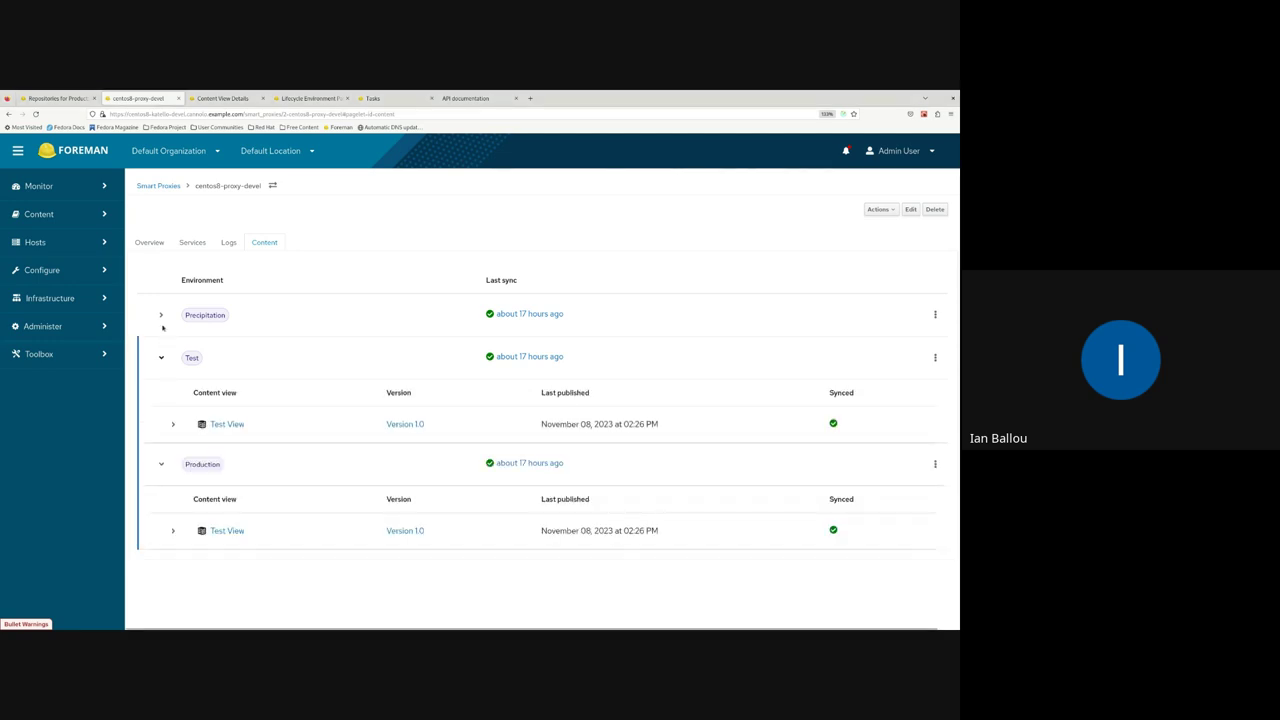
{"action": "left_click", "coordinate": [161, 315]}
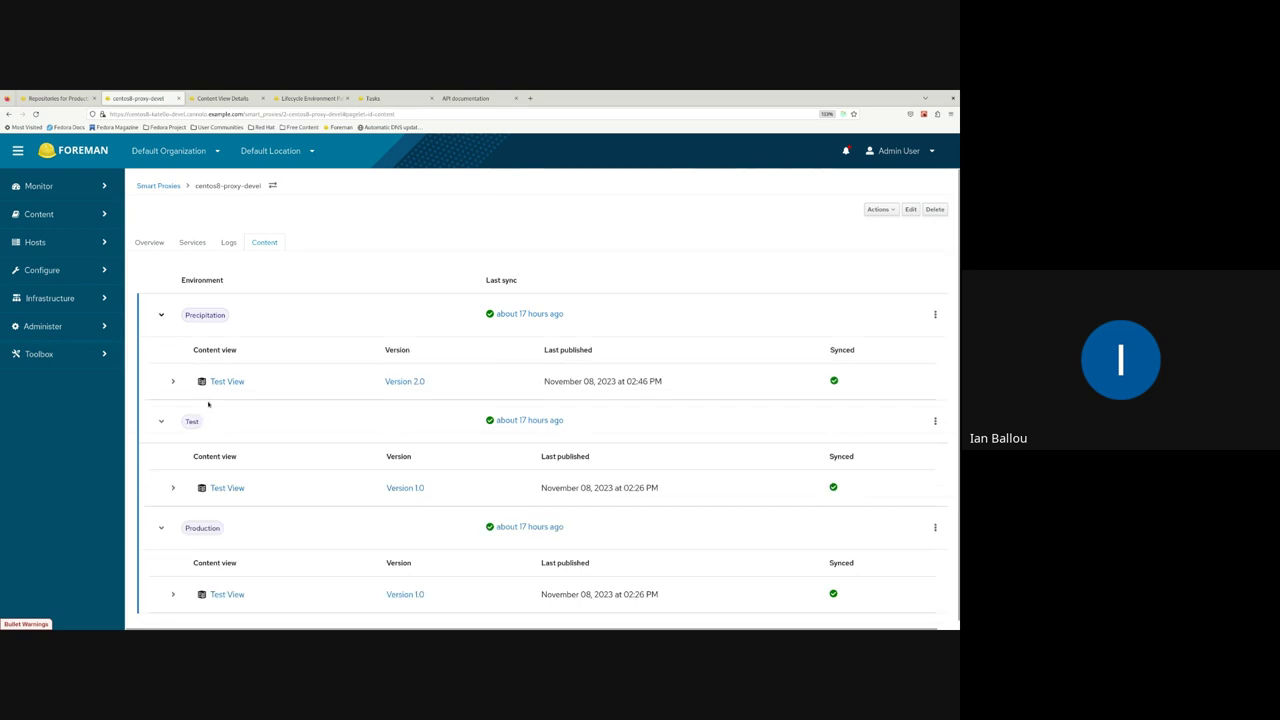
{"action": "scroll", "coordinate": [210, 395], "scroll_direction": "down", "scroll_amount": 1}
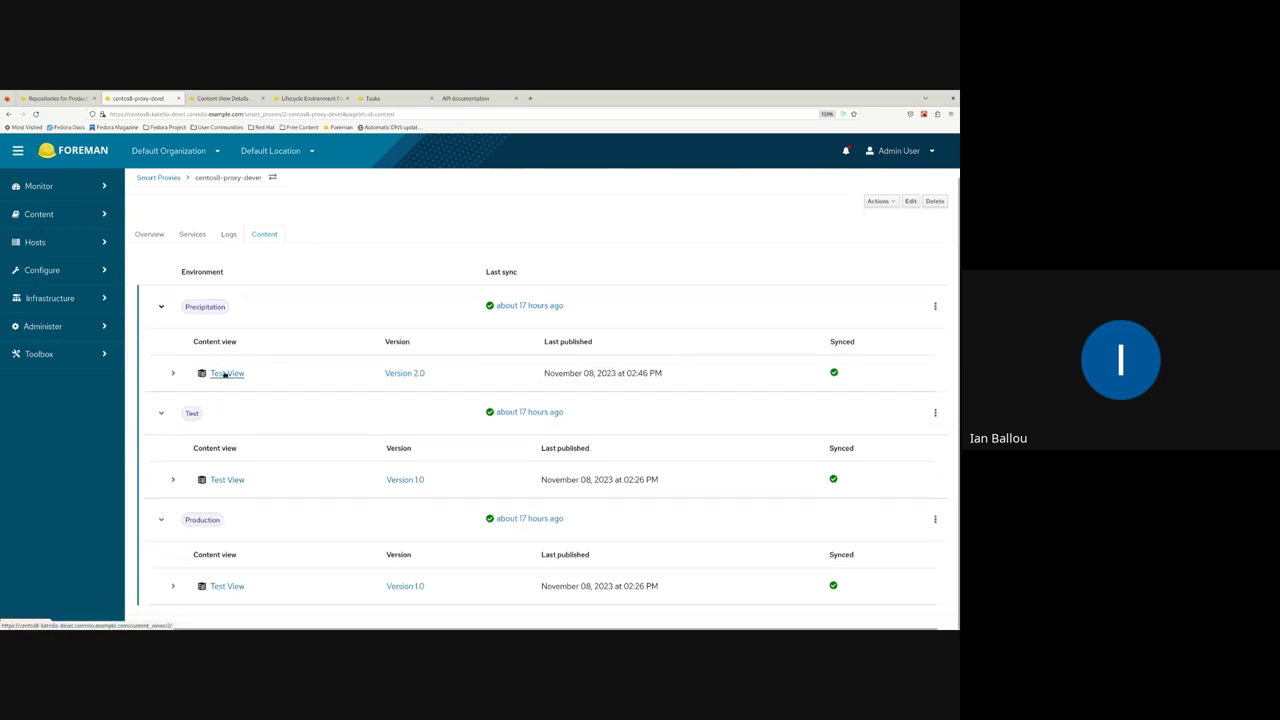
{"action": "scroll", "coordinate": [217, 183], "scroll_direction": "up", "scroll_amount": 1}
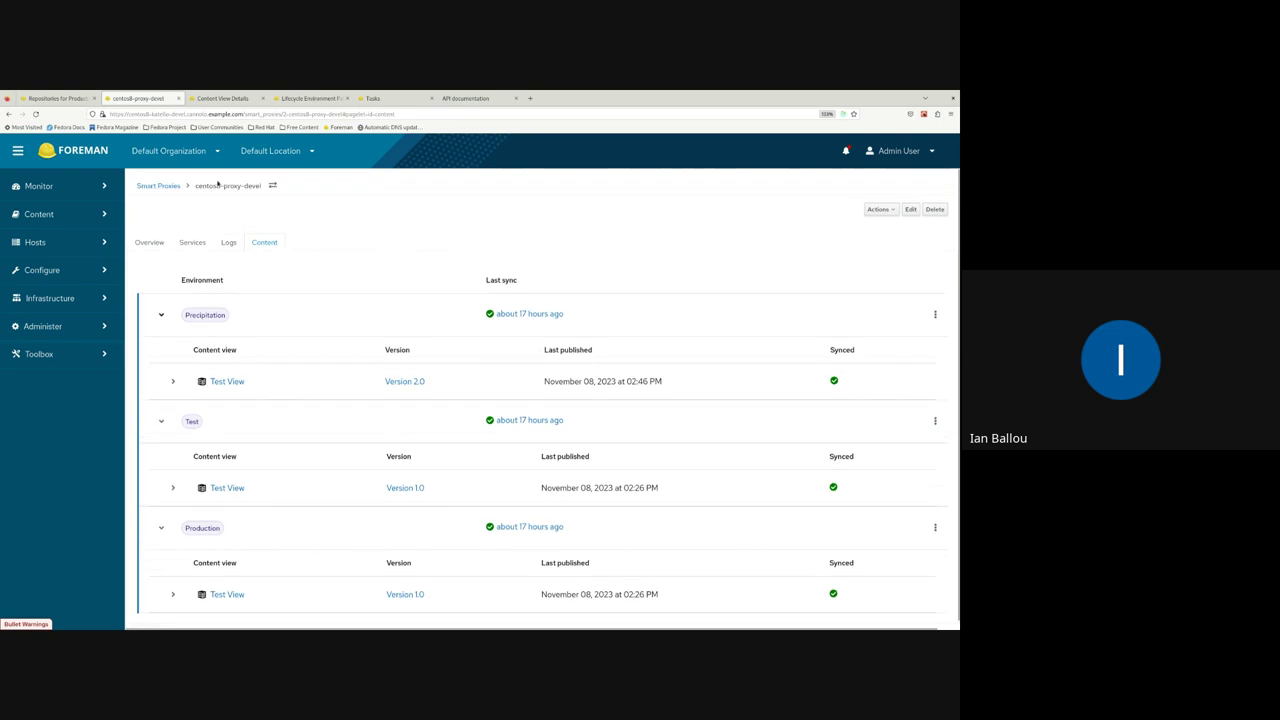
{"action": "scroll", "coordinate": [214, 323], "scroll_direction": "down", "scroll_amount": 1}
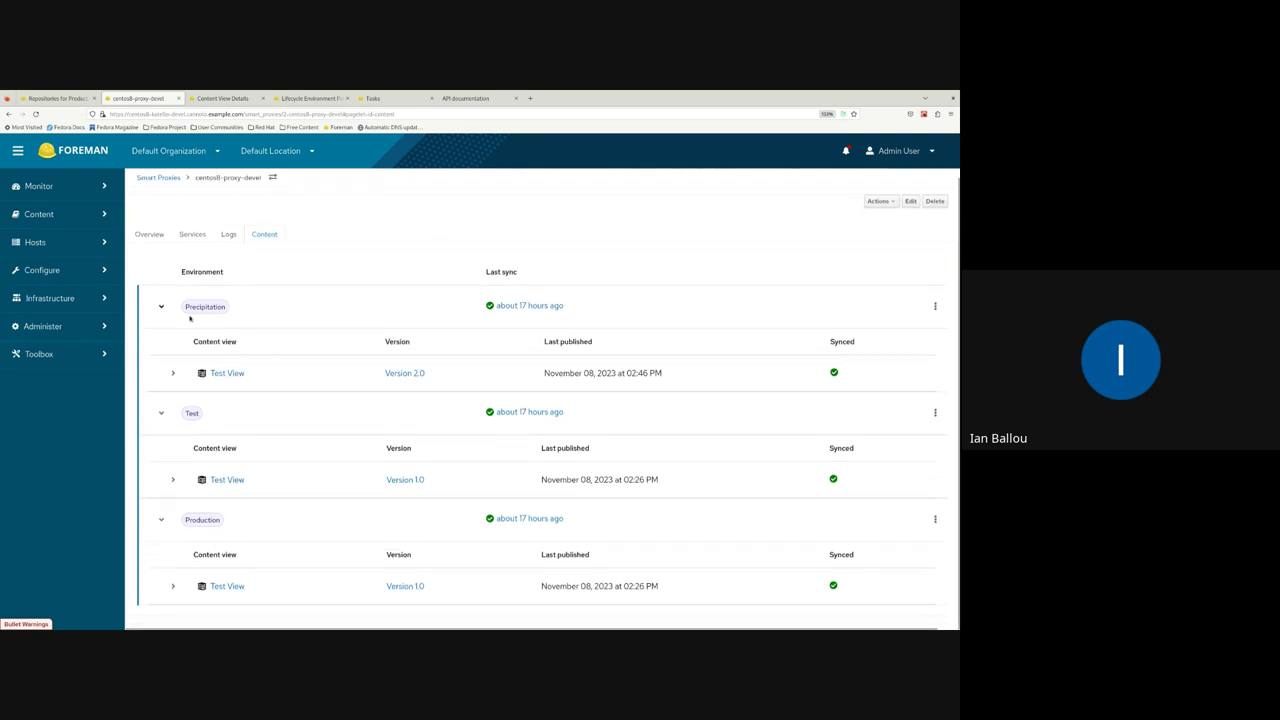
Expand Test View under Production, Test and Precipitation to list the repositories synced in each environment
{"action": "left_click", "coordinate": [172, 586]}
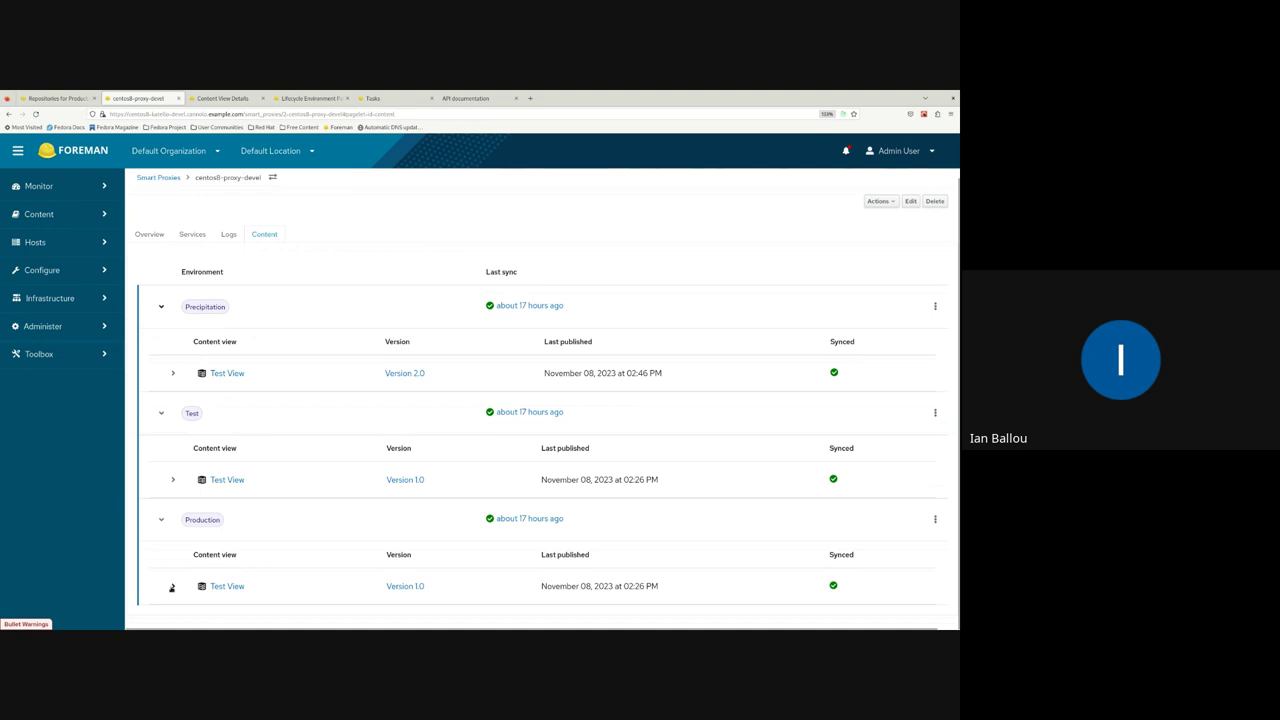
{"action": "left_click", "coordinate": [172, 479]}
{"action": "left_click", "coordinate": [172, 373]}
{"action": "scroll", "coordinate": [244, 419], "scroll_direction": "down", "scroll_amount": 1}
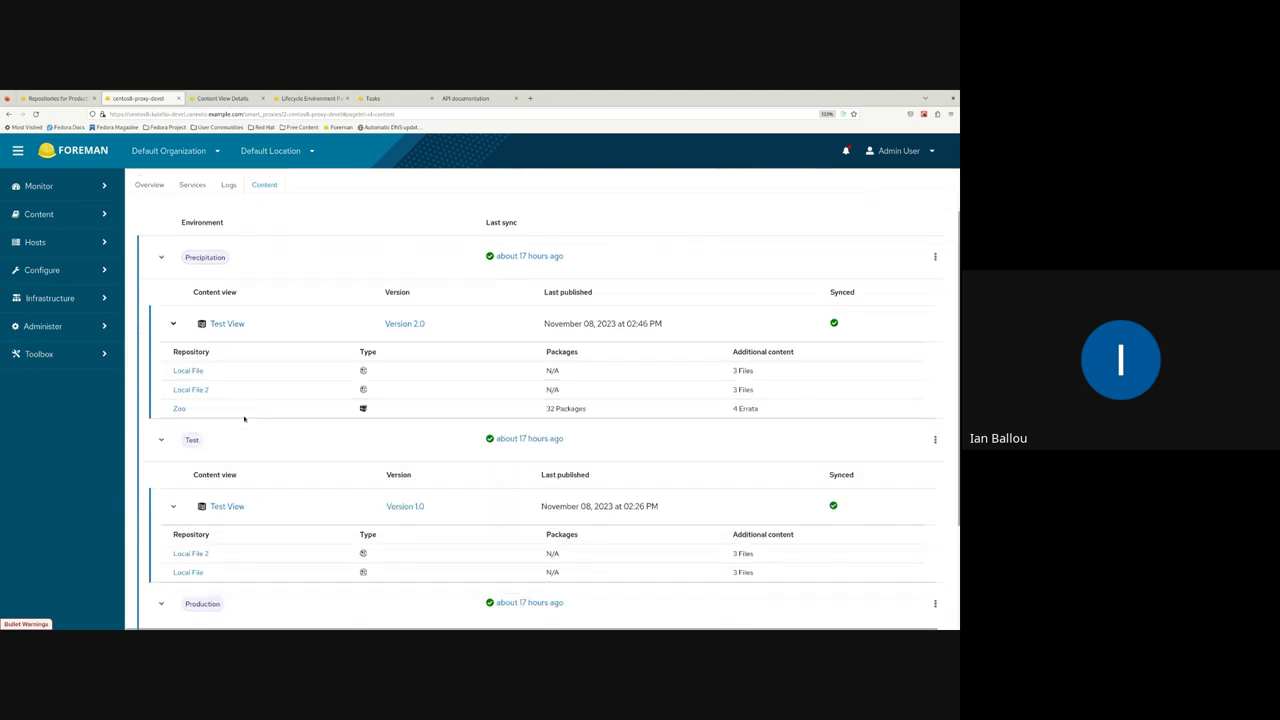
{"action": "scroll", "coordinate": [244, 419], "scroll_direction": "down", "scroll_amount": 2}
{"action": "scroll", "coordinate": [240, 403], "scroll_direction": "up", "scroll_amount": 2}
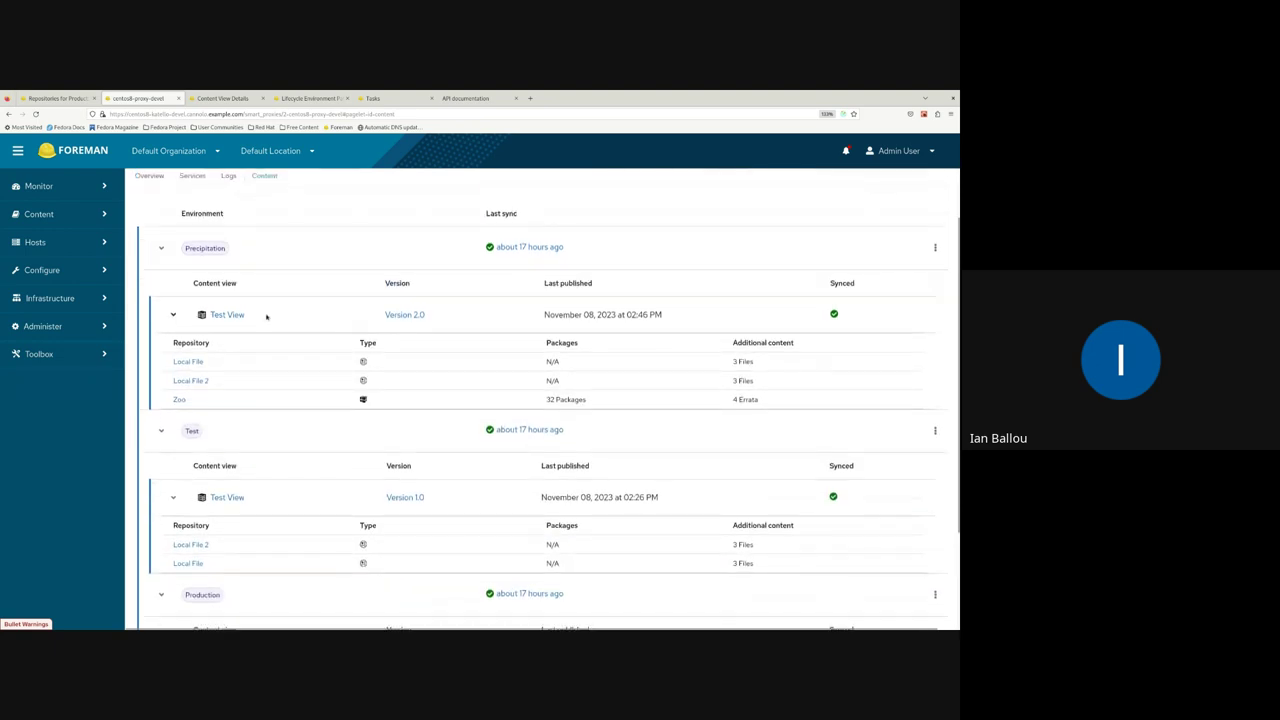
Highlight the Zoo repository's package and errata counts under Precipitation, and review the repository counts of the other environments
{"action": "triple_click", "coordinate": [211, 398]}
{"action": "left_click", "coordinate": [492, 400]}
{"action": "left_click_drag", "start_coordinate": [544, 399], "coordinate": [717, 403]}
{"action": "left_click", "coordinate": [717, 403]}
{"action": "scroll", "coordinate": [614, 430], "scroll_direction": "down", "scroll_amount": 2}
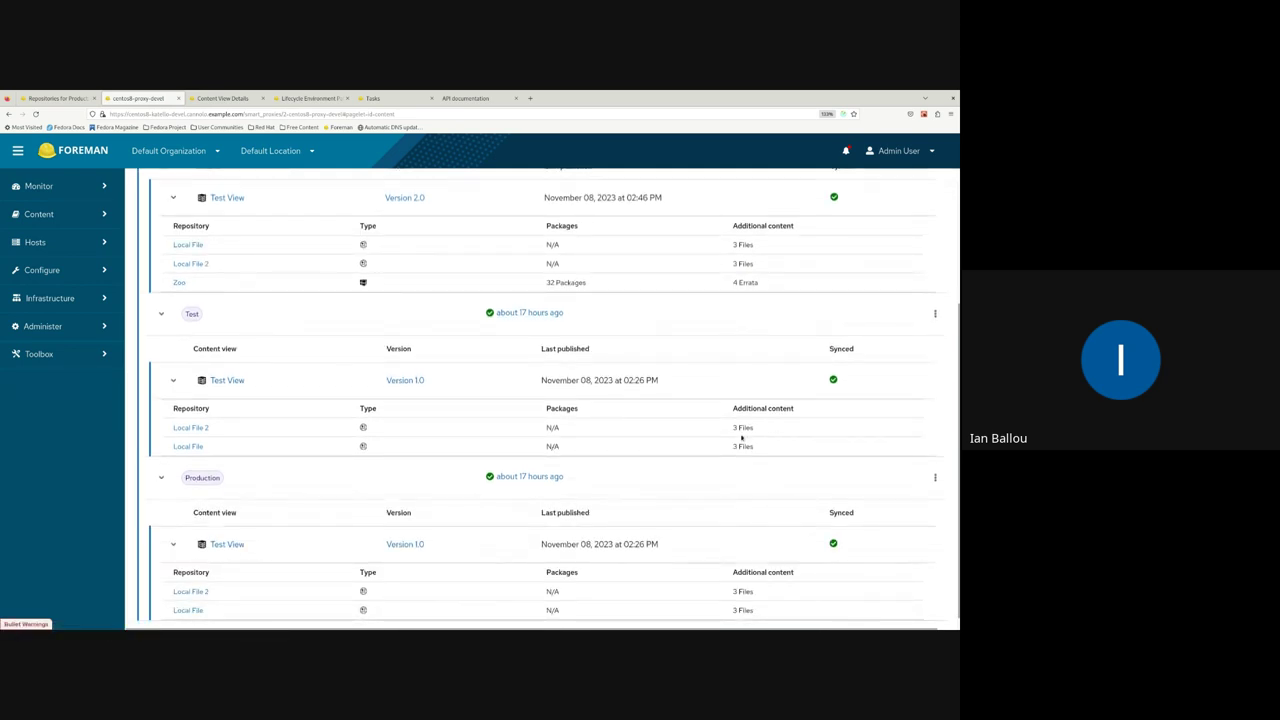
{"action": "scroll", "coordinate": [691, 474], "scroll_direction": "up", "scroll_amount": 3}
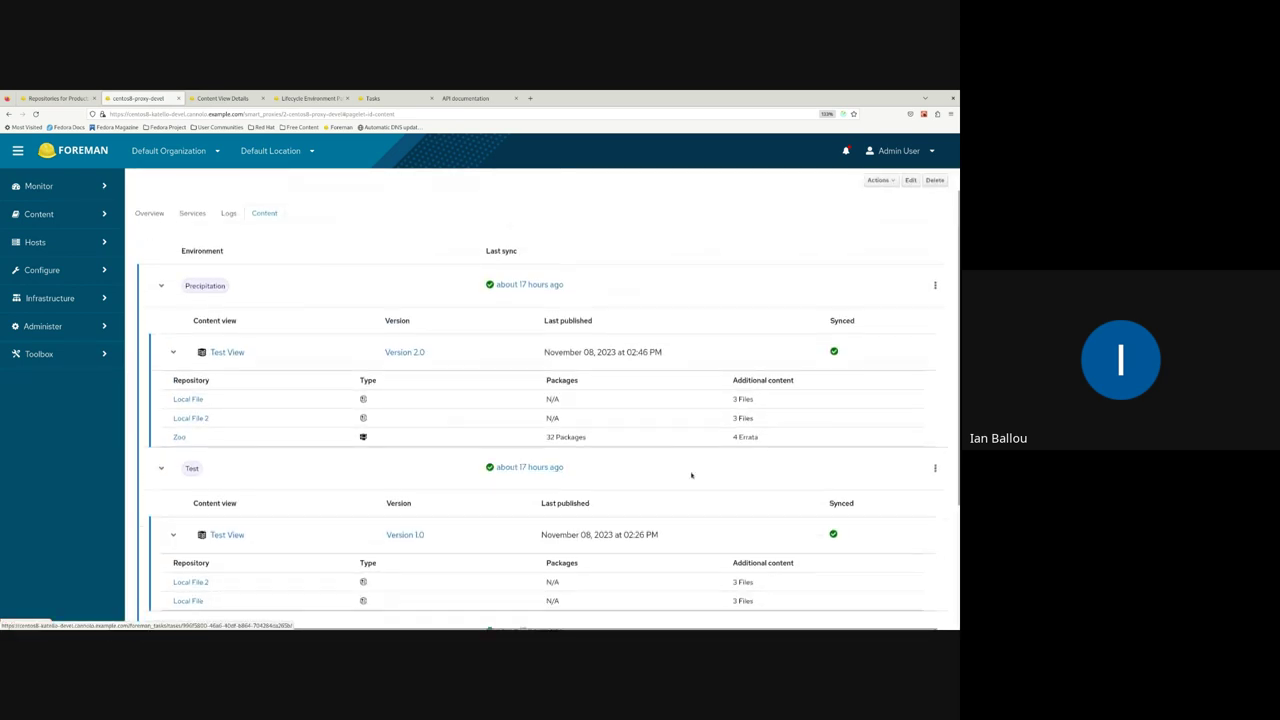
{"action": "scroll", "coordinate": [691, 474], "scroll_direction": "down", "scroll_amount": 2}
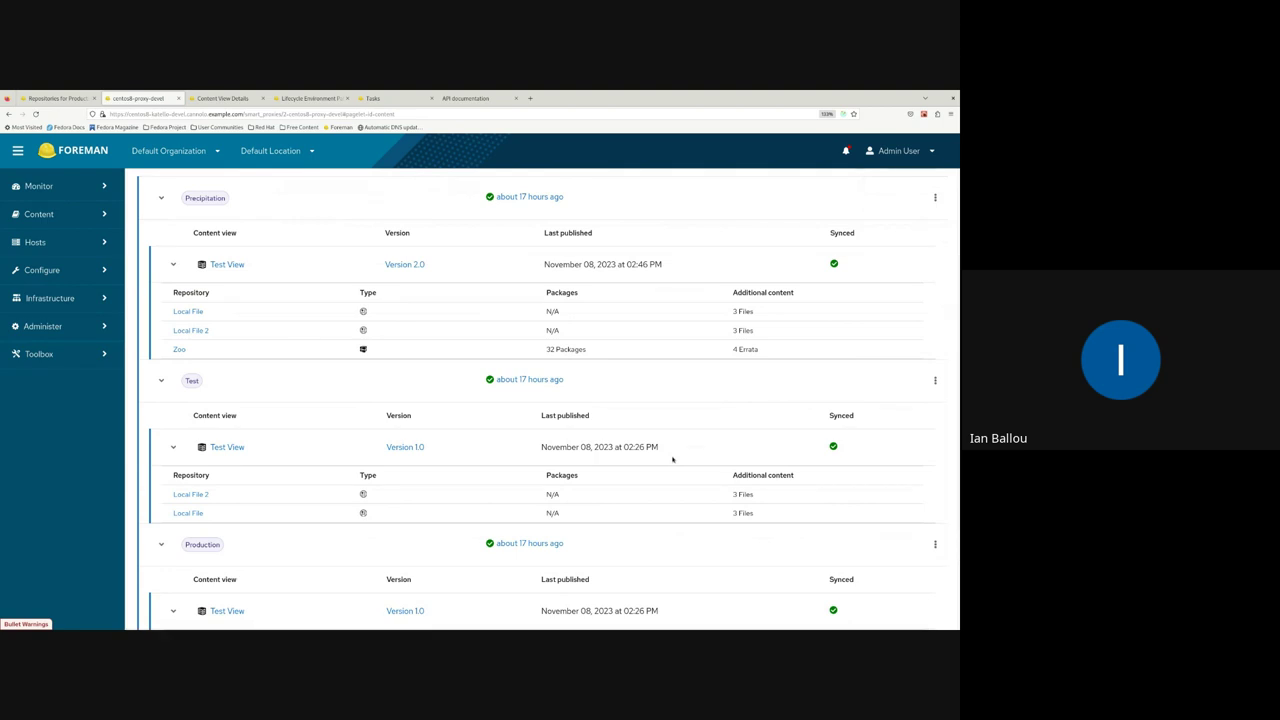
Switch to the hammer terminal and push the old output out of view with blank prompt lines
{"action": "key", "text": "super"}
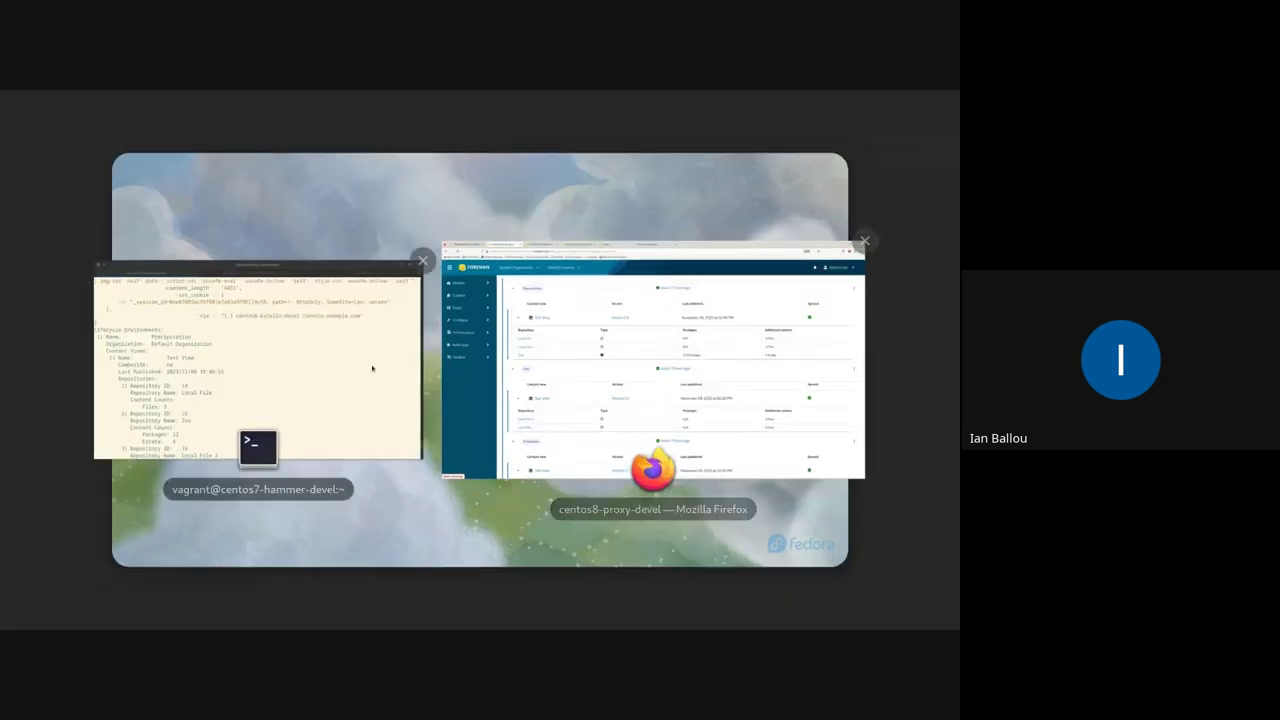
{"action": "left_click", "coordinate": [370, 365]}
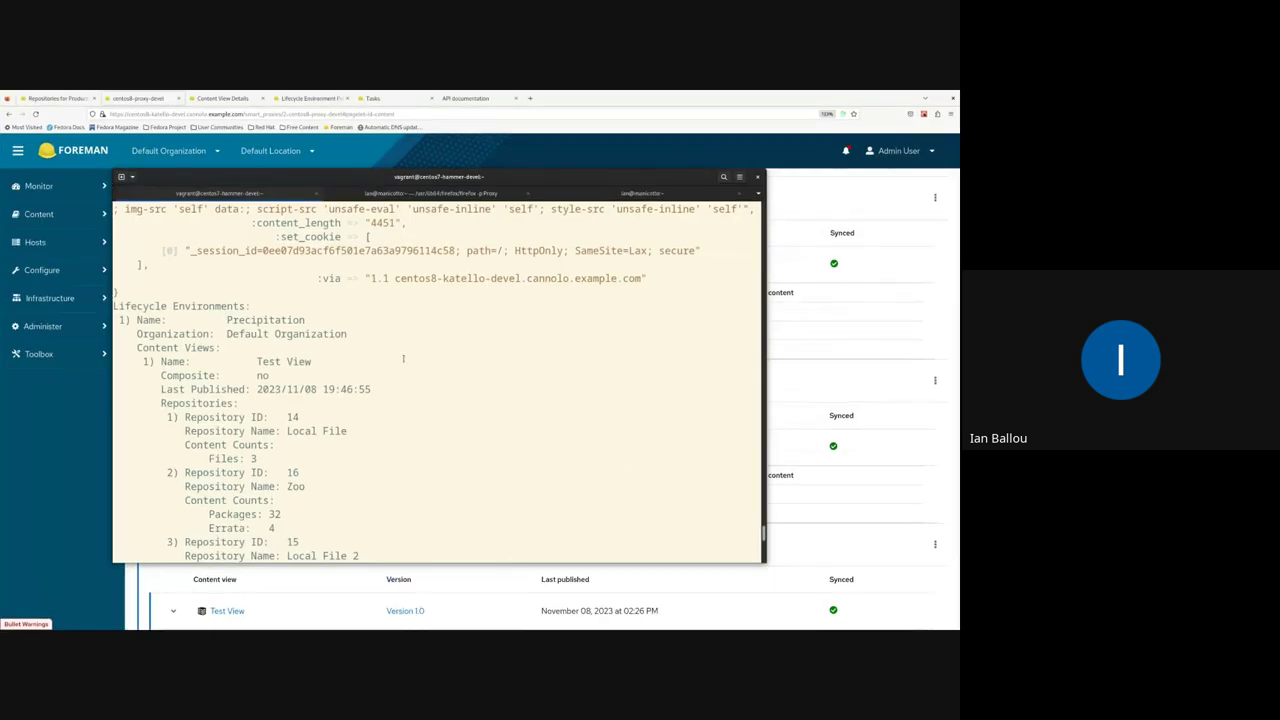
{"action": "key", "text": "Return"}
{"action": "key", "text": "Return"}
{"action": "key", "text": "Return"}
{"action": "key", "text": "Return"}
{"action": "key", "text": "Return"}
{"action": "key", "text": "Return"}
{"action": "key", "text": "Return"}
{"action": "key", "text": "Return"}
{"action": "key", "text": "Return"}
{"action": "key", "text": "Return"}
{"action": "key", "text": "Return"}
{"action": "key", "text": "Return"}
{"action": "key", "text": "Return"}
{"action": "key", "text": "Return"}
{"action": "key", "text": "Return"}
{"action": "key", "text": "Return"}
{"action": "key", "text": "Return"}
{"action": "key", "text": "Return"}
{"action": "key", "text": "Return"}
{"action": "key", "text": "Return"}
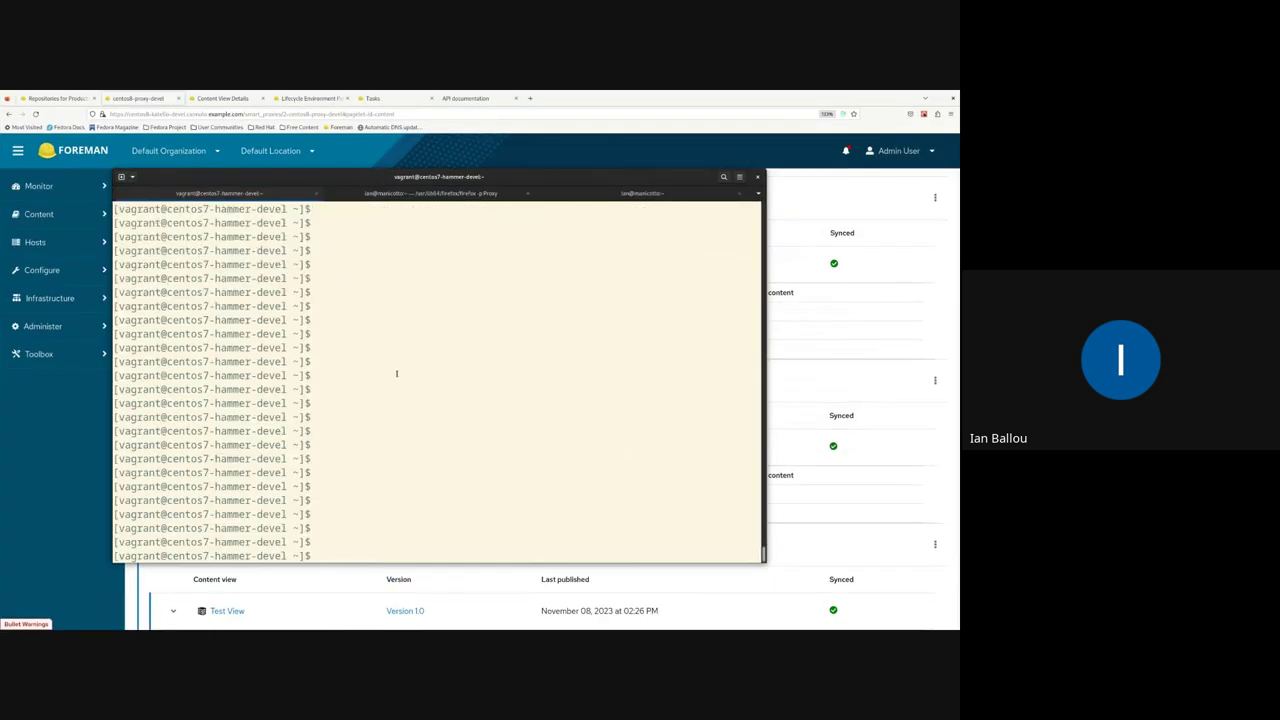
Recall "hammer -d capsule content info --id 2", enlarge the terminal text, move the window so the whole prompt fits, and run the command
{"action": "key", "text": "Up"}
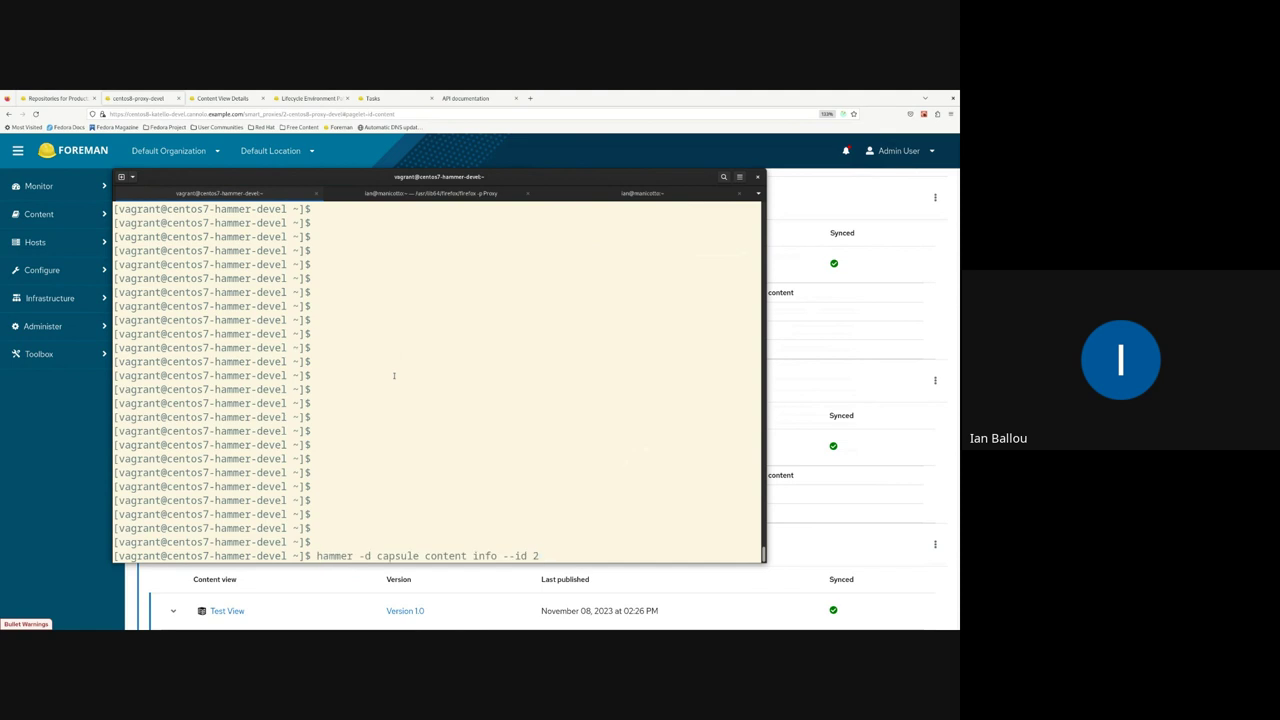
{"action": "key", "text": "ctrl+plus"}
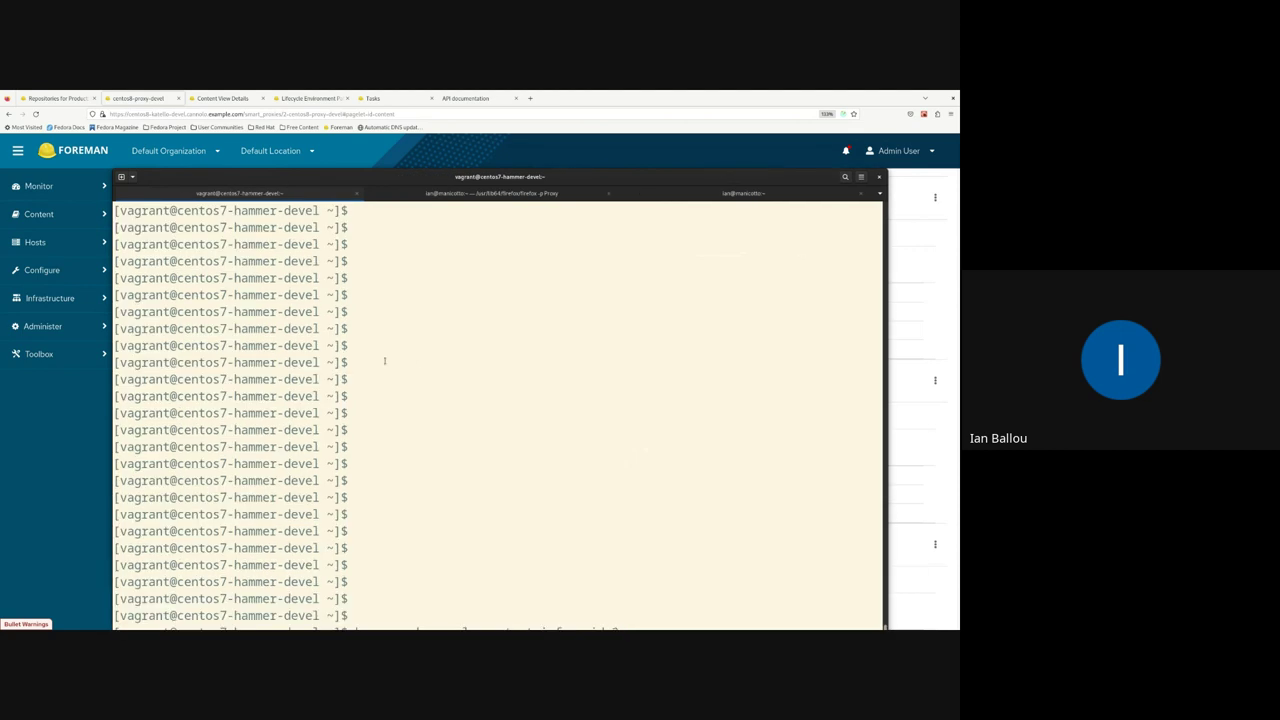
{"action": "left_click_drag", "start_coordinate": [384, 179], "coordinate": [327, 129]}
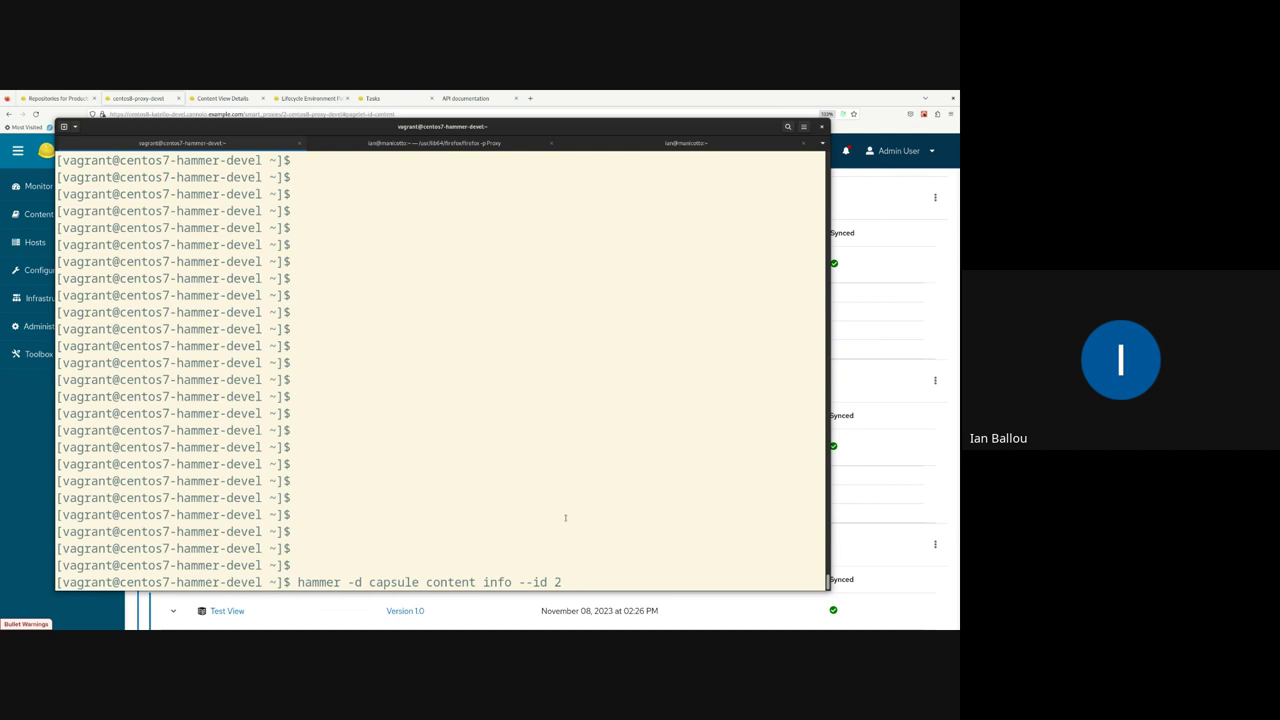
{"action": "key", "text": "Return"}
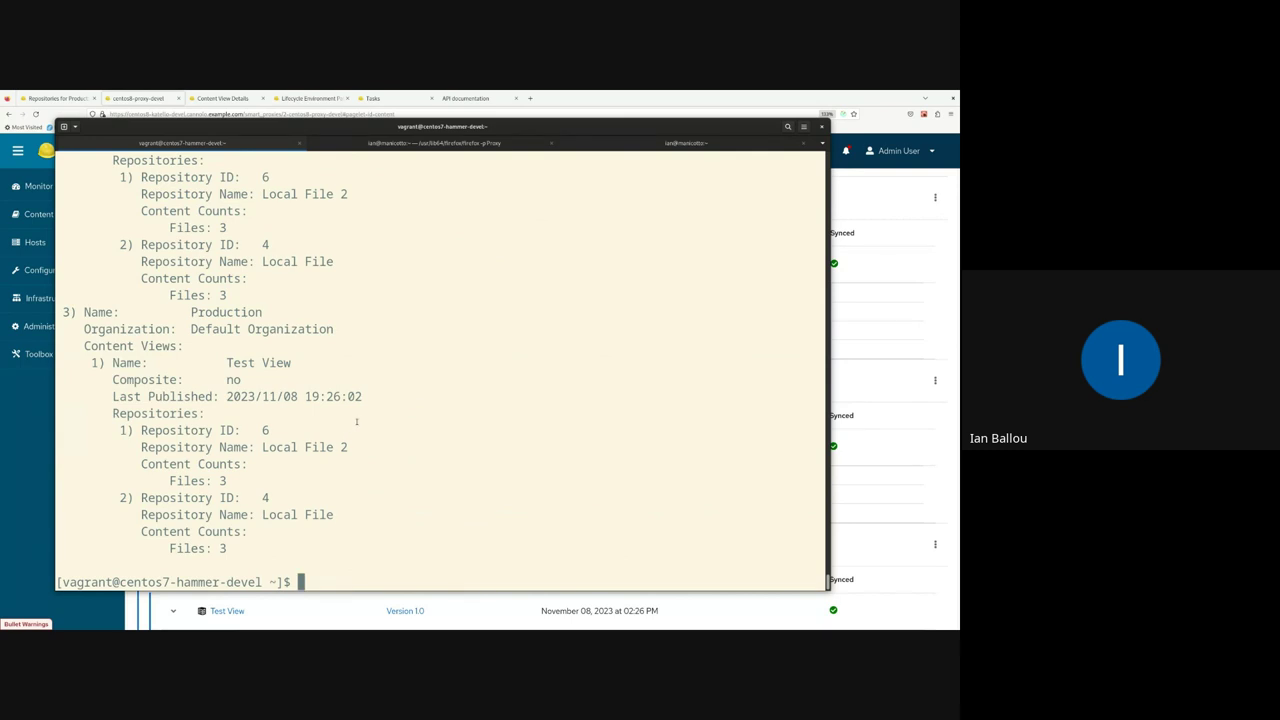
Find the Lifecycle Environments section in the command output and highlight its opening lines
{"action": "scroll", "coordinate": [347, 410], "scroll_direction": "up", "scroll_amount": 12}
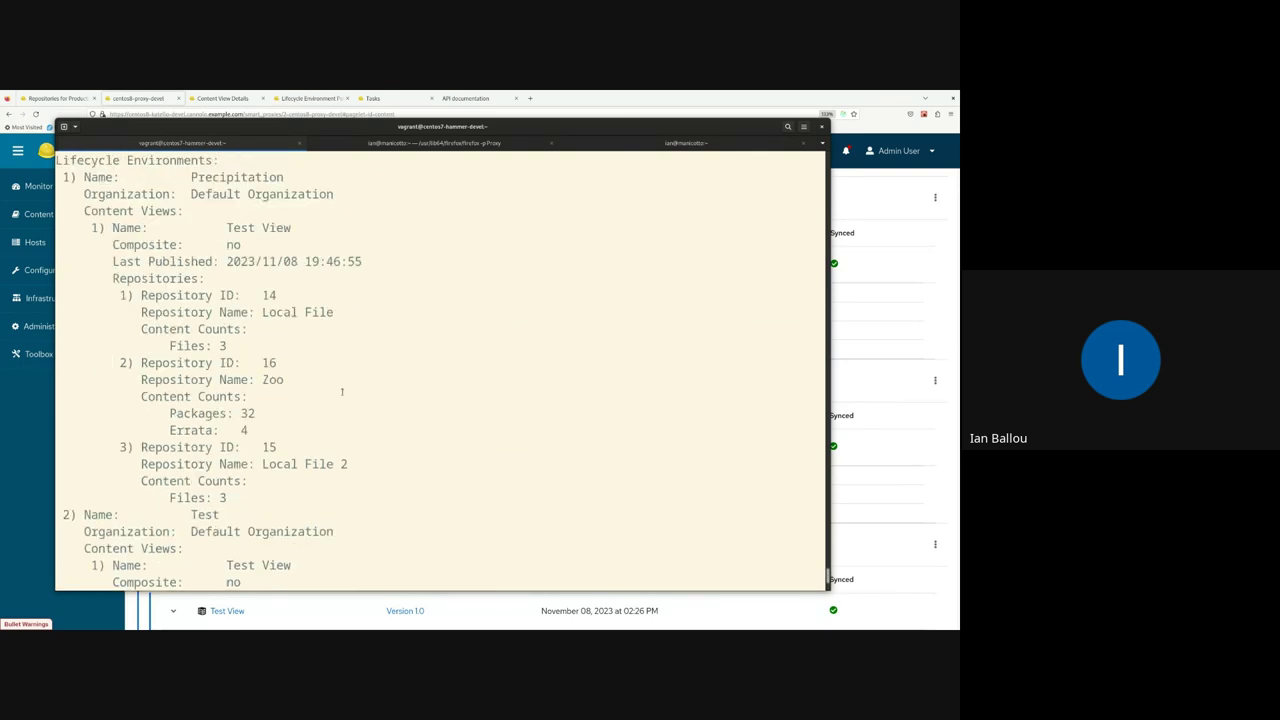
{"action": "scroll", "coordinate": [342, 393], "scroll_direction": "up", "scroll_amount": 1}
{"action": "scroll", "coordinate": [342, 393], "scroll_direction": "down", "scroll_amount": 3}
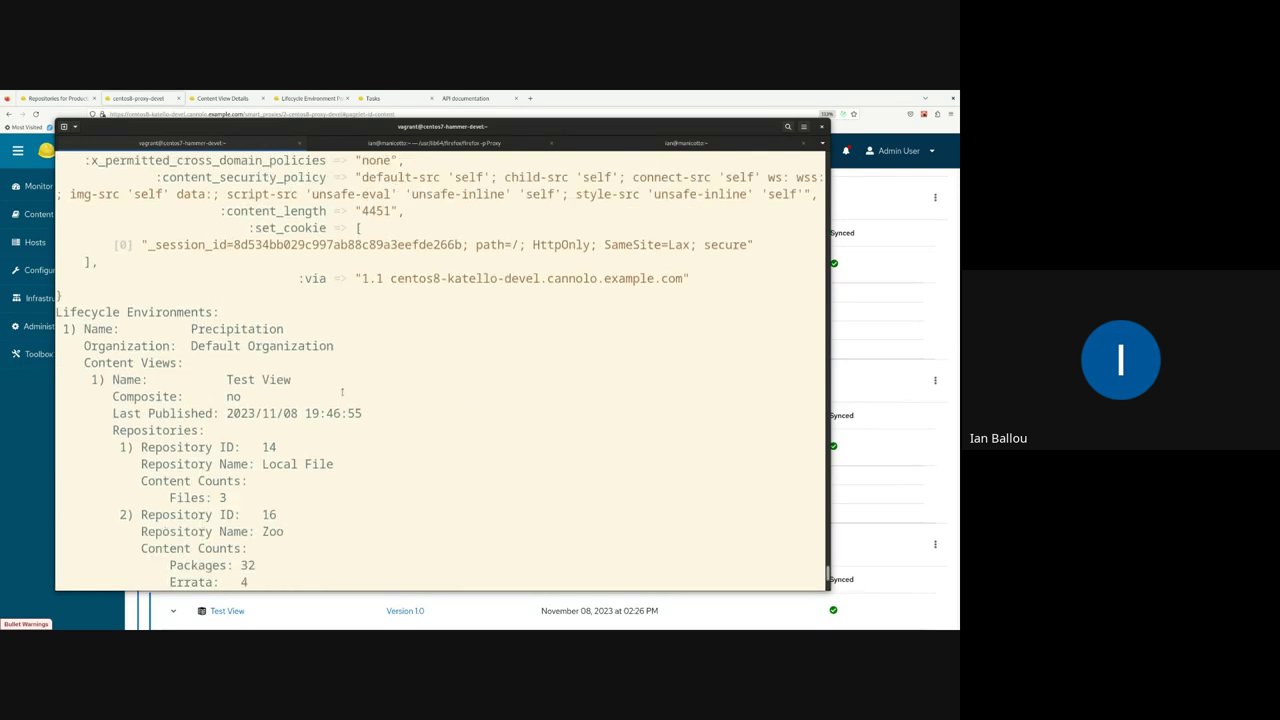
{"action": "scroll", "coordinate": [342, 393], "scroll_direction": "down", "scroll_amount": 1}
{"action": "scroll", "coordinate": [342, 393], "scroll_direction": "up", "scroll_amount": 1}
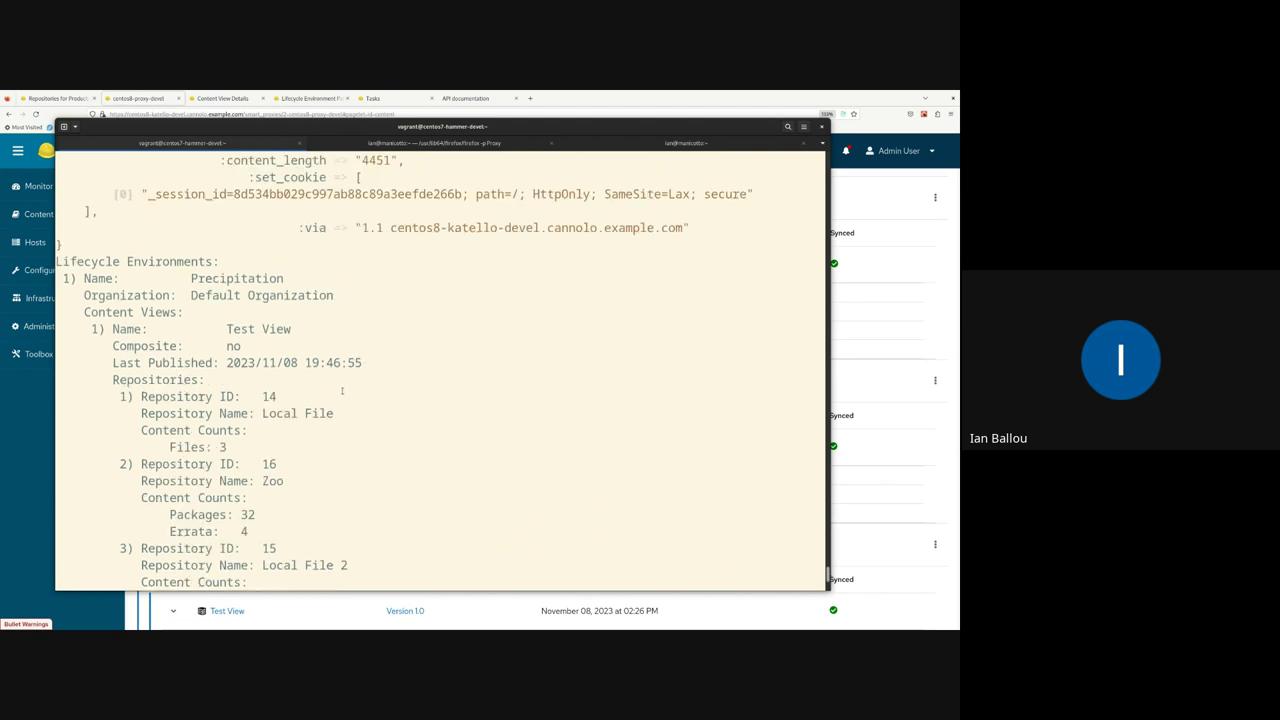
{"action": "scroll", "coordinate": [342, 391], "scroll_direction": "down", "scroll_amount": 1}
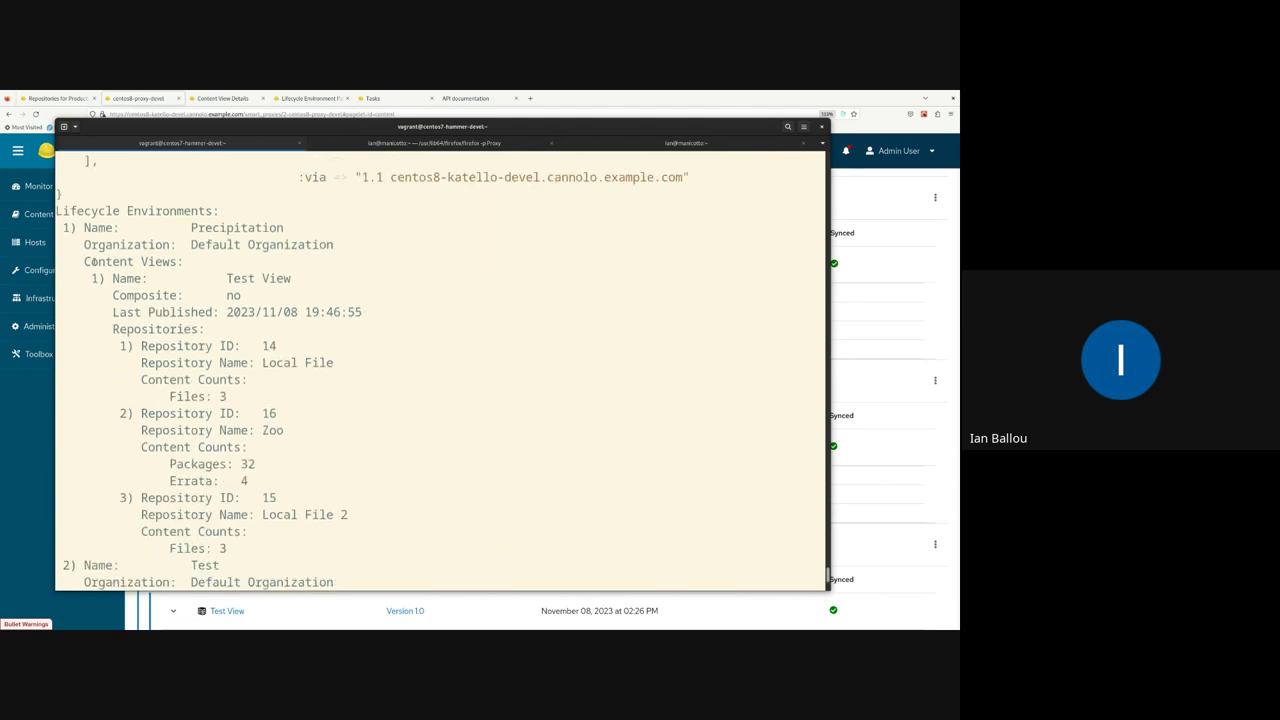
{"action": "left_click_drag", "start_coordinate": [57, 211], "coordinate": [183, 363]}
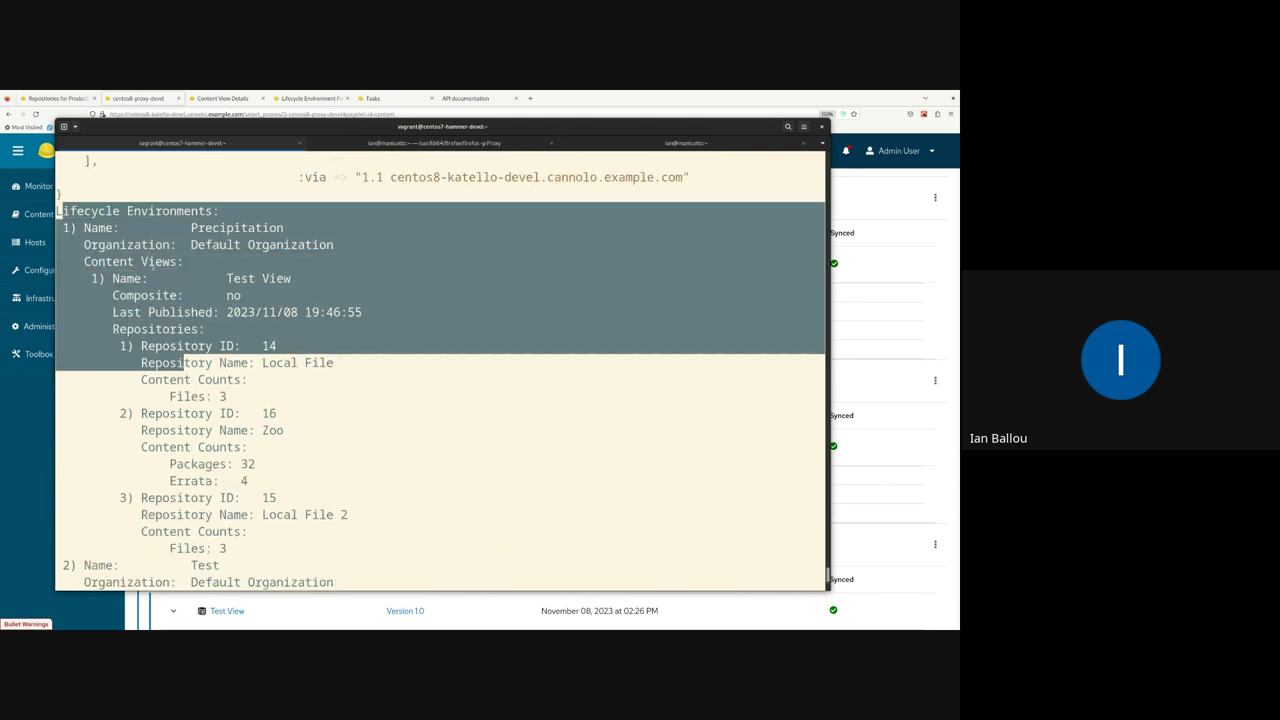
{"action": "left_click", "coordinate": [148, 257]}
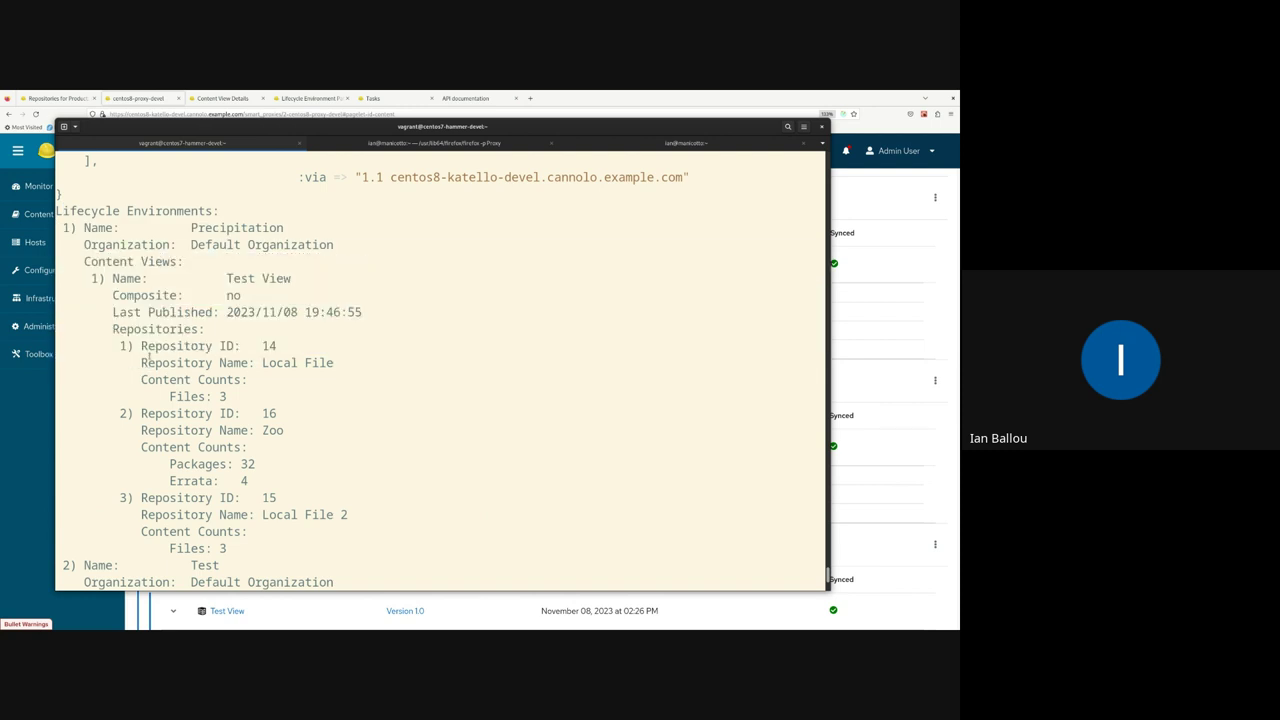
Highlight the Precipitation environment name, its Test View content view, and the repositories with their content counts in the output
{"action": "scroll", "coordinate": [138, 333], "scroll_direction": "down", "scroll_amount": 1}
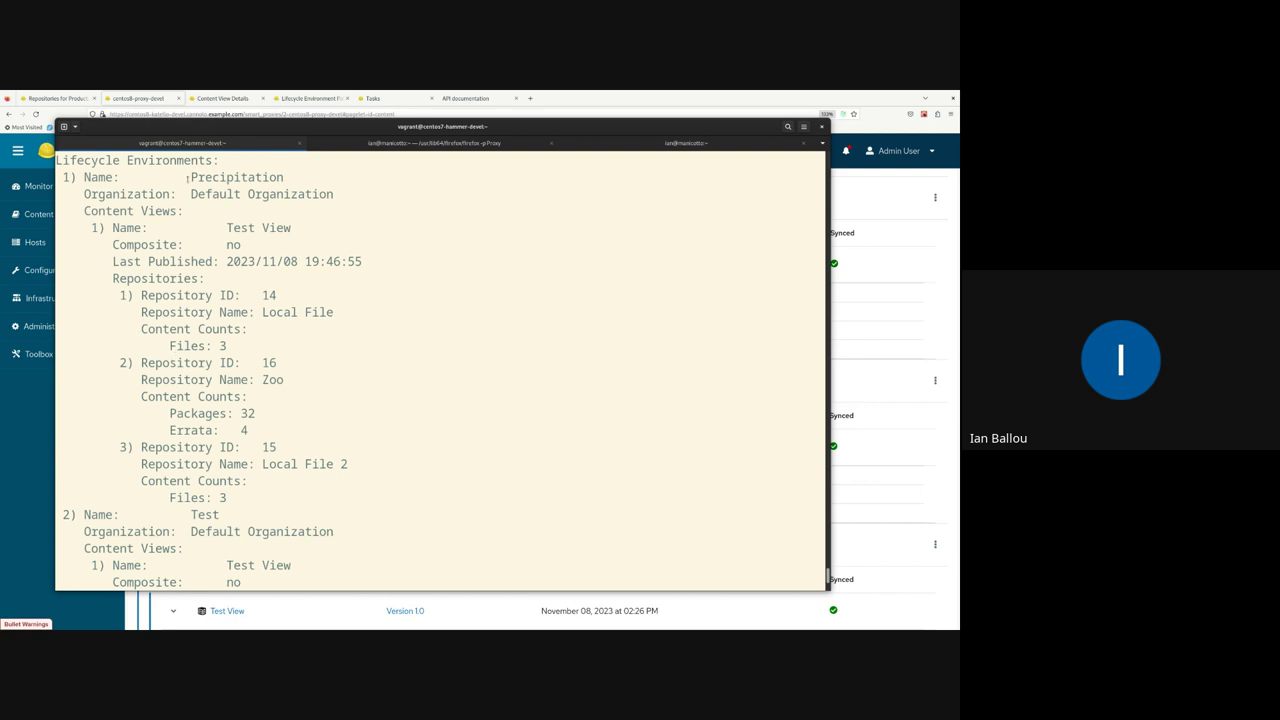
{"action": "left_click_drag", "start_coordinate": [191, 177], "coordinate": [292, 176]}
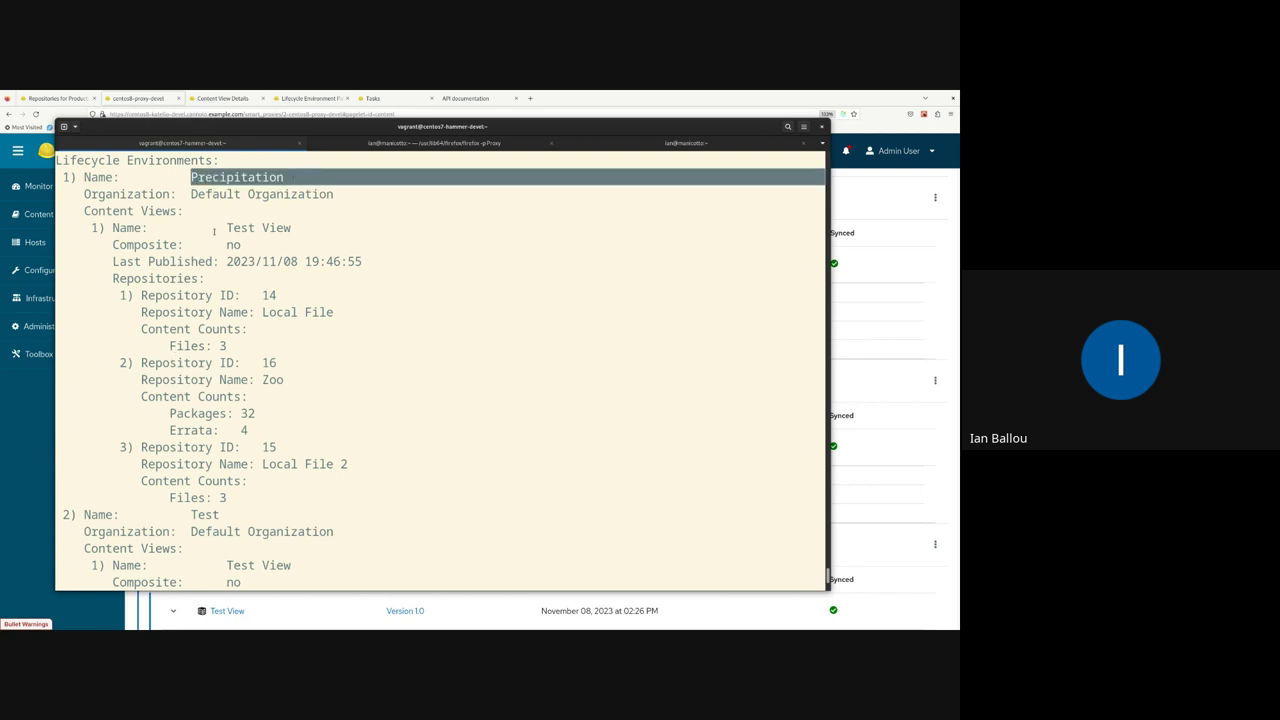
{"action": "left_click_drag", "start_coordinate": [220, 228], "coordinate": [292, 228]}
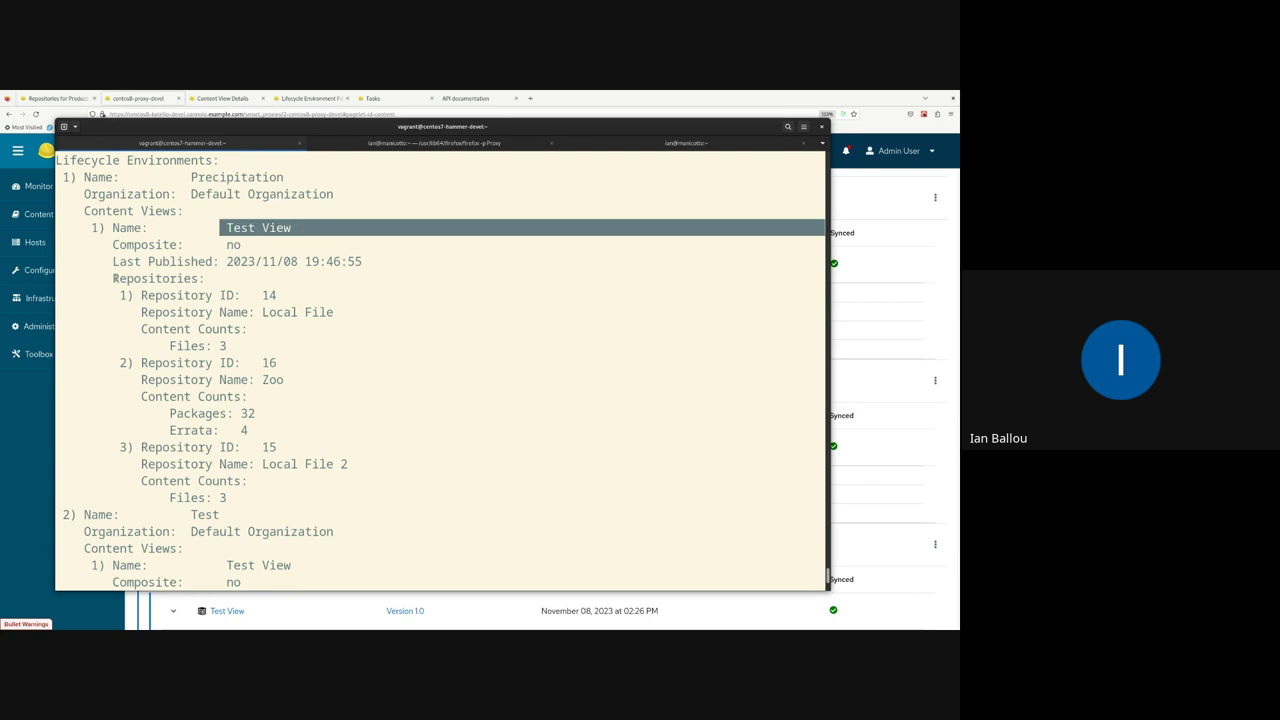
{"action": "left_click_drag", "start_coordinate": [114, 278], "coordinate": [291, 505]}
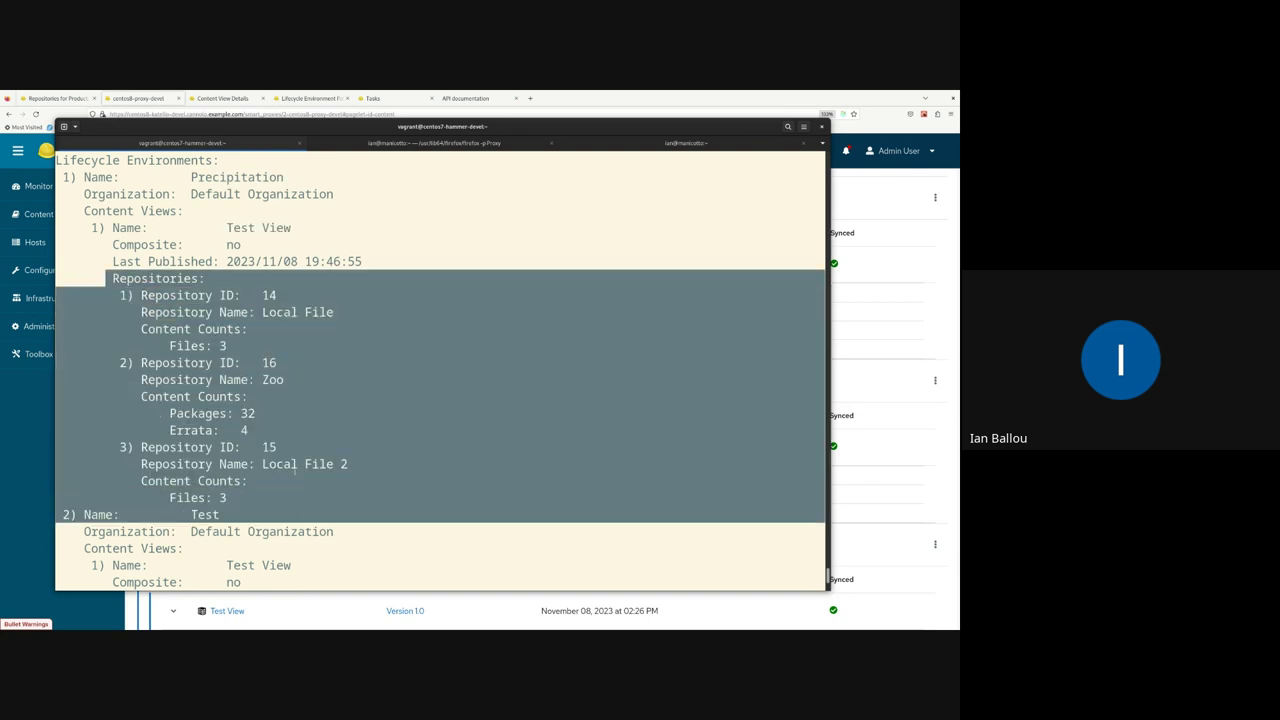
Highlight the repository names and content counts under the Precipitation environment, and look over the Test environment's entries below
{"action": "left_click", "coordinate": [293, 455]}
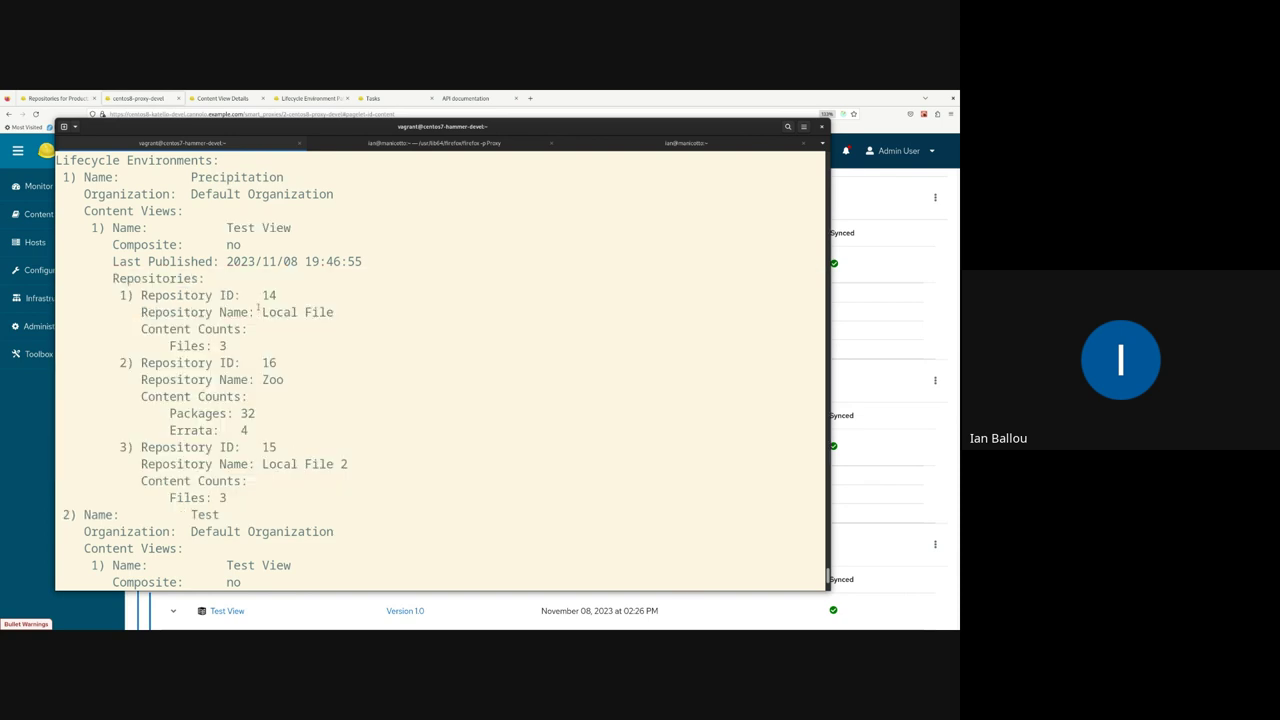
{"action": "left_click_drag", "start_coordinate": [258, 312], "coordinate": [345, 312]}
{"action": "left_click_drag", "start_coordinate": [222, 346], "coordinate": [285, 380]}
{"action": "left_click", "coordinate": [258, 380]}
{"action": "left_click", "coordinate": [251, 428]}
{"action": "left_click_drag", "start_coordinate": [236, 432], "coordinate": [358, 470]}
{"action": "left_click", "coordinate": [243, 464]}
{"action": "left_click_drag", "start_coordinate": [216, 497], "coordinate": [228, 498]}
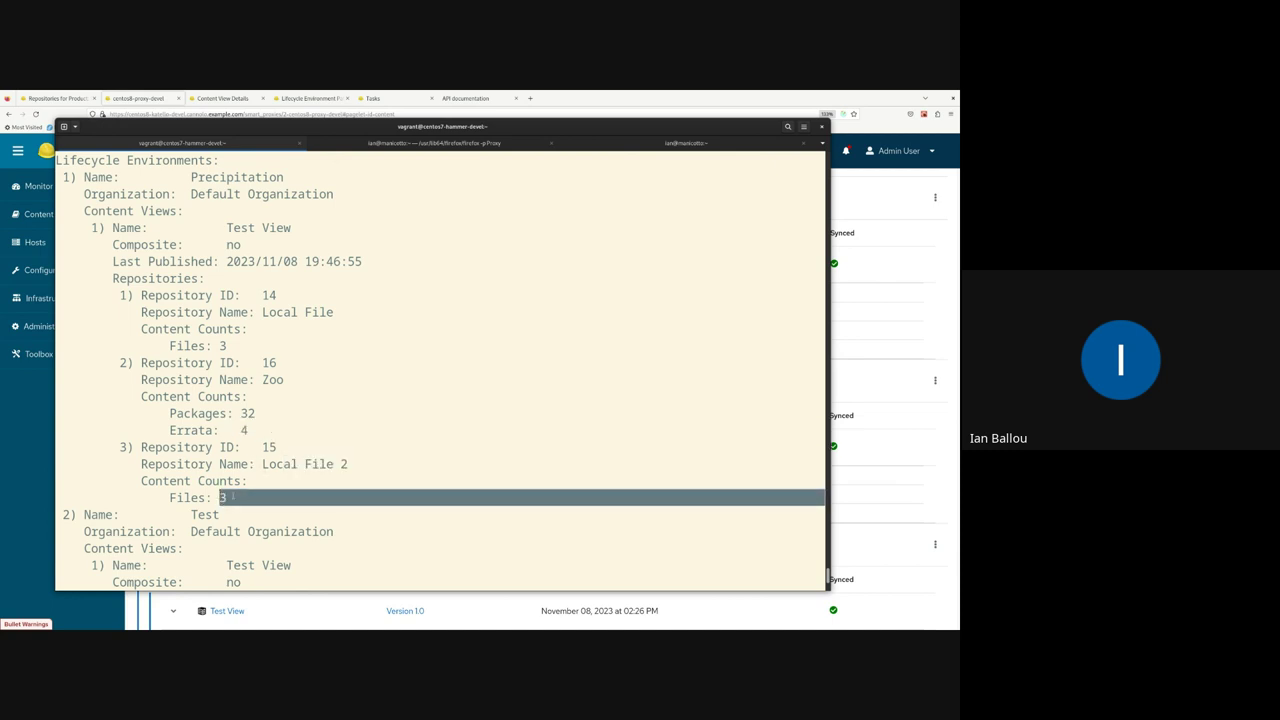
{"action": "left_click", "coordinate": [218, 477]}
{"action": "scroll", "coordinate": [226, 458], "scroll_direction": "down", "scroll_amount": 3}
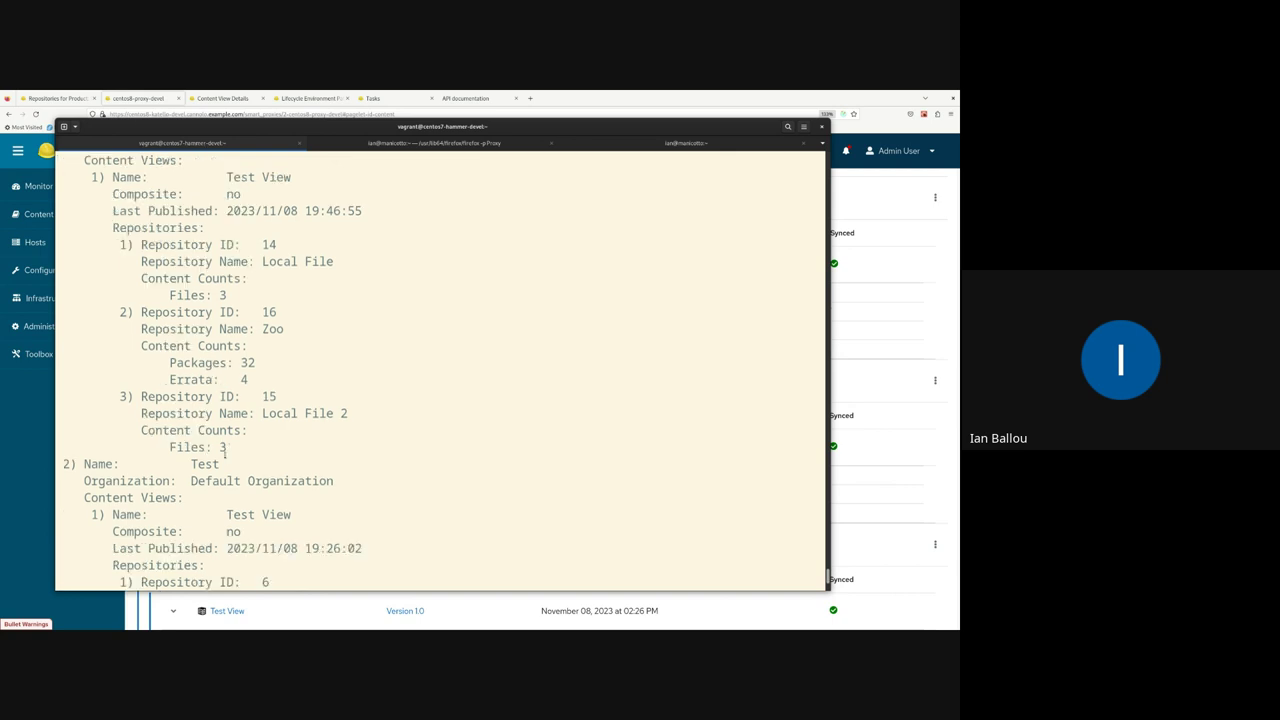
{"action": "scroll", "coordinate": [226, 440], "scroll_direction": "up", "scroll_amount": 2}
{"action": "scroll", "coordinate": [230, 400], "scroll_direction": "down", "scroll_amount": 6}
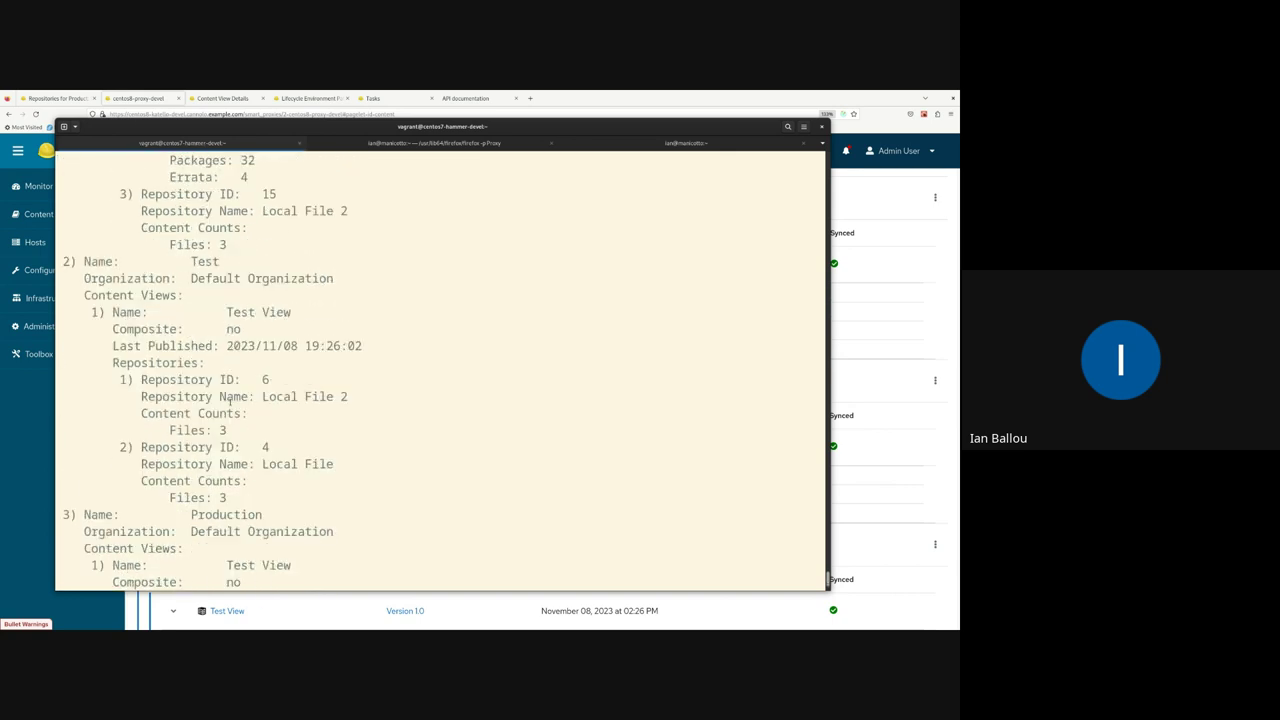
Find the raw "content_counts" section in the debug response above the Lifecycle Environments listing
{"action": "scroll", "coordinate": [231, 400], "scroll_direction": "up", "scroll_amount": 14}
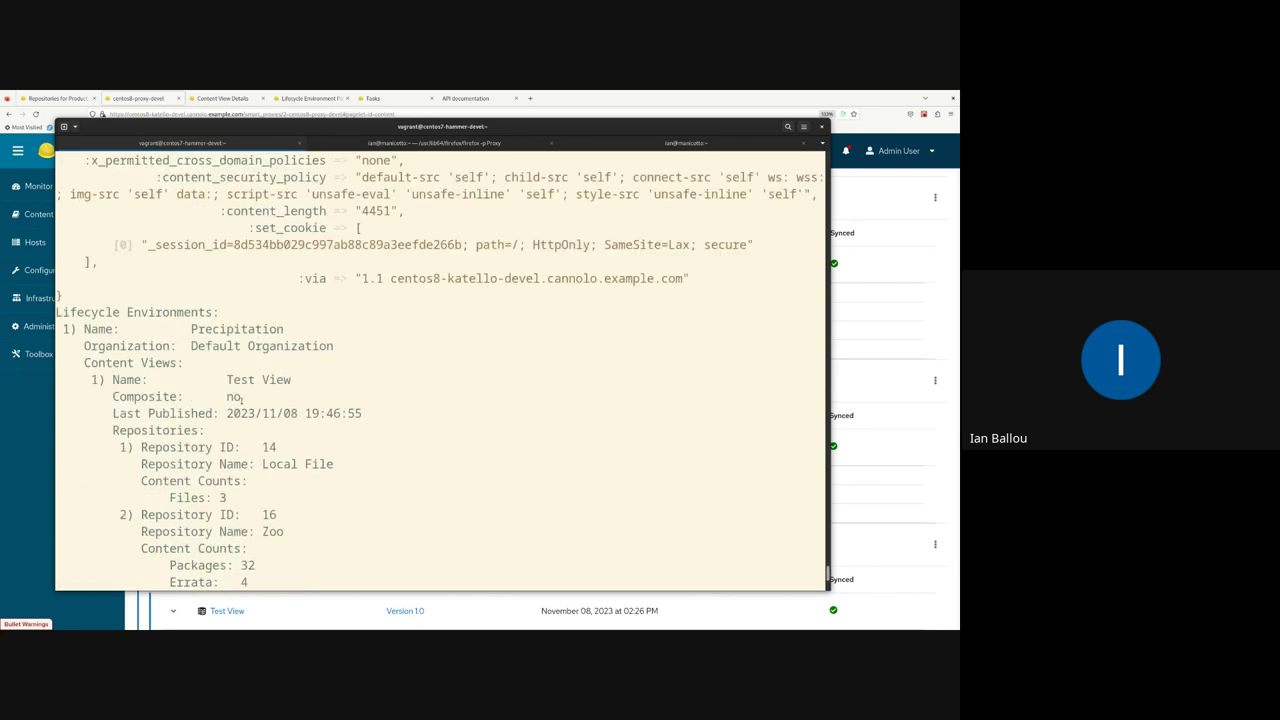
{"action": "scroll", "coordinate": [240, 443], "scroll_direction": "up", "scroll_amount": 4}
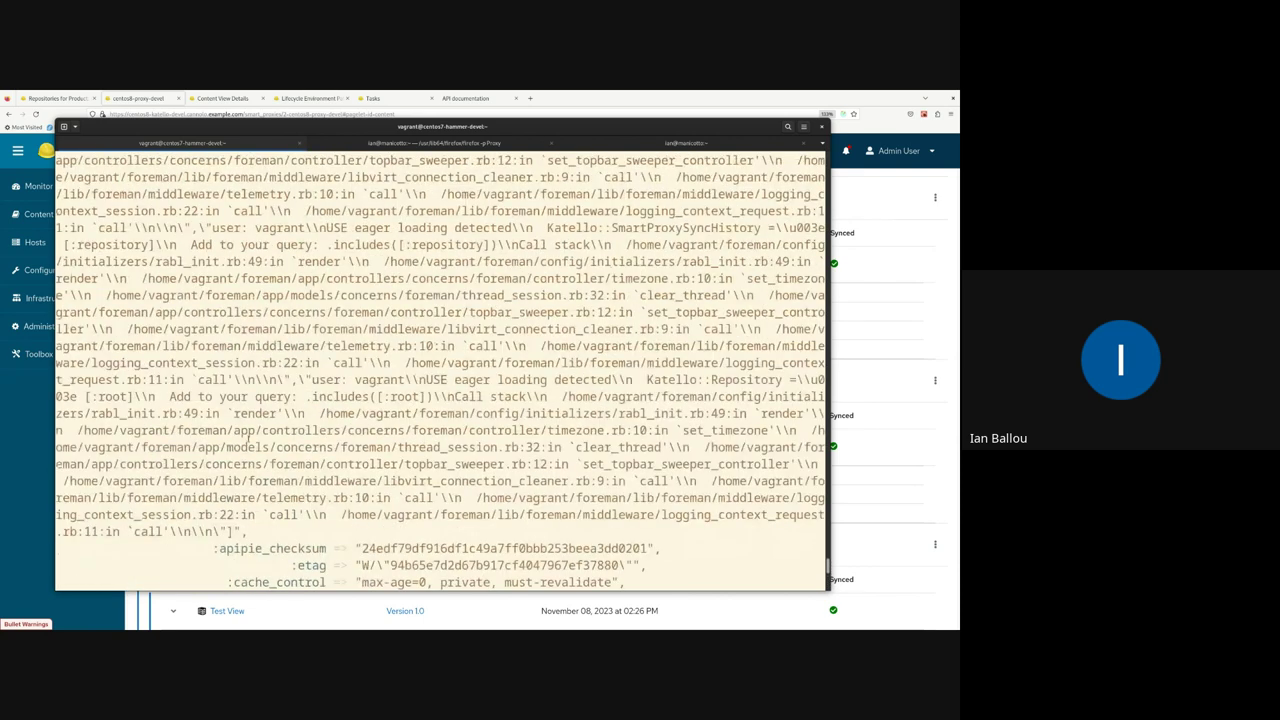
{"action": "scroll", "coordinate": [248, 438], "scroll_direction": "up", "scroll_amount": 15}
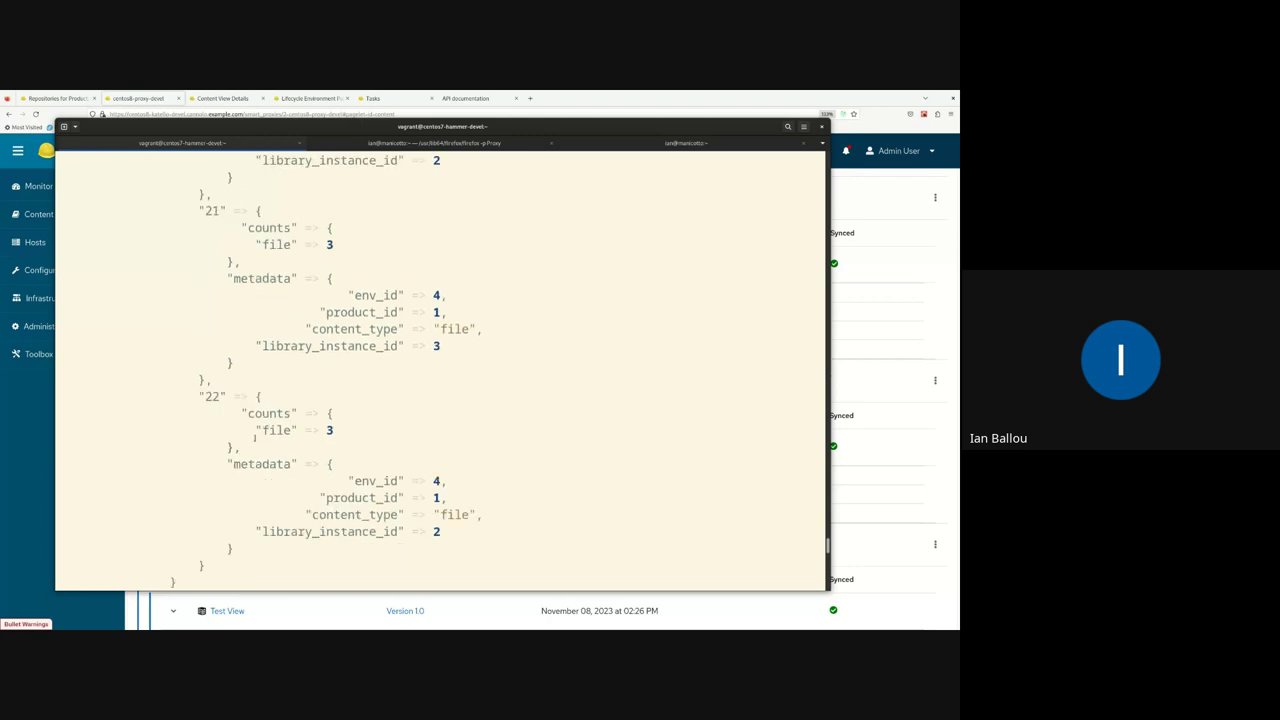
{"action": "scroll", "coordinate": [254, 437], "scroll_direction": "up", "scroll_amount": 10}
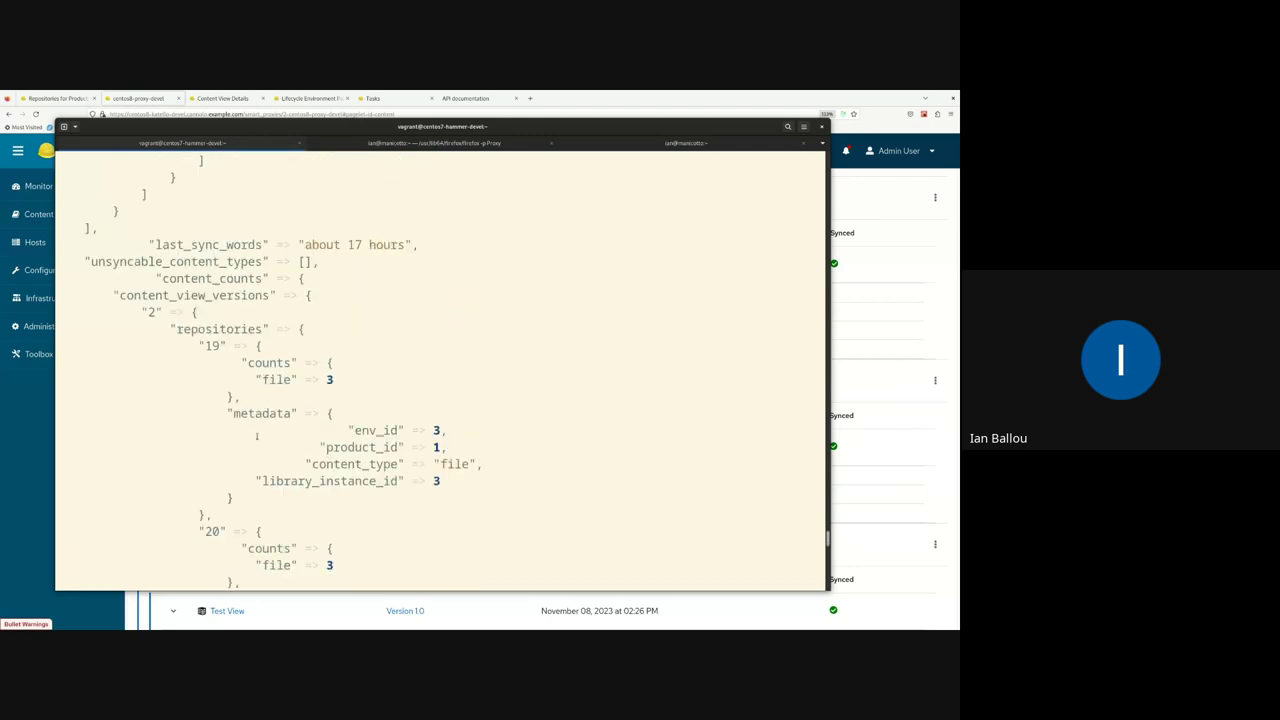
{"action": "scroll", "coordinate": [256, 436], "scroll_direction": "up", "scroll_amount": 2}
{"action": "scroll", "coordinate": [234, 425], "scroll_direction": "down", "scroll_amount": 1}
{"action": "scroll", "coordinate": [243, 412], "scroll_direction": "down", "scroll_amount": 1}
{"action": "scroll", "coordinate": [236, 398], "scroll_direction": "down", "scroll_amount": 1}
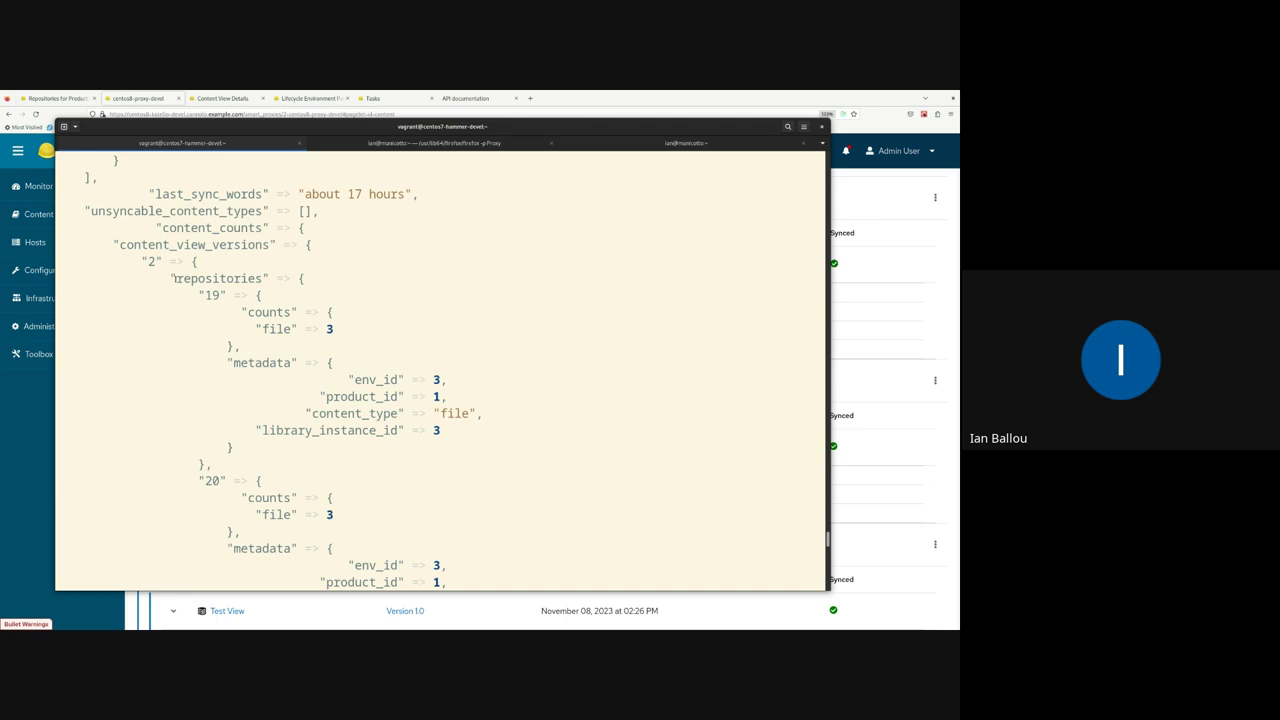
Highlight the "repositories" and "content_view_versions" keys, version "2", and the file count of repository "19" in the raw response
{"action": "left_click_drag", "start_coordinate": [173, 278], "coordinate": [272, 278]}
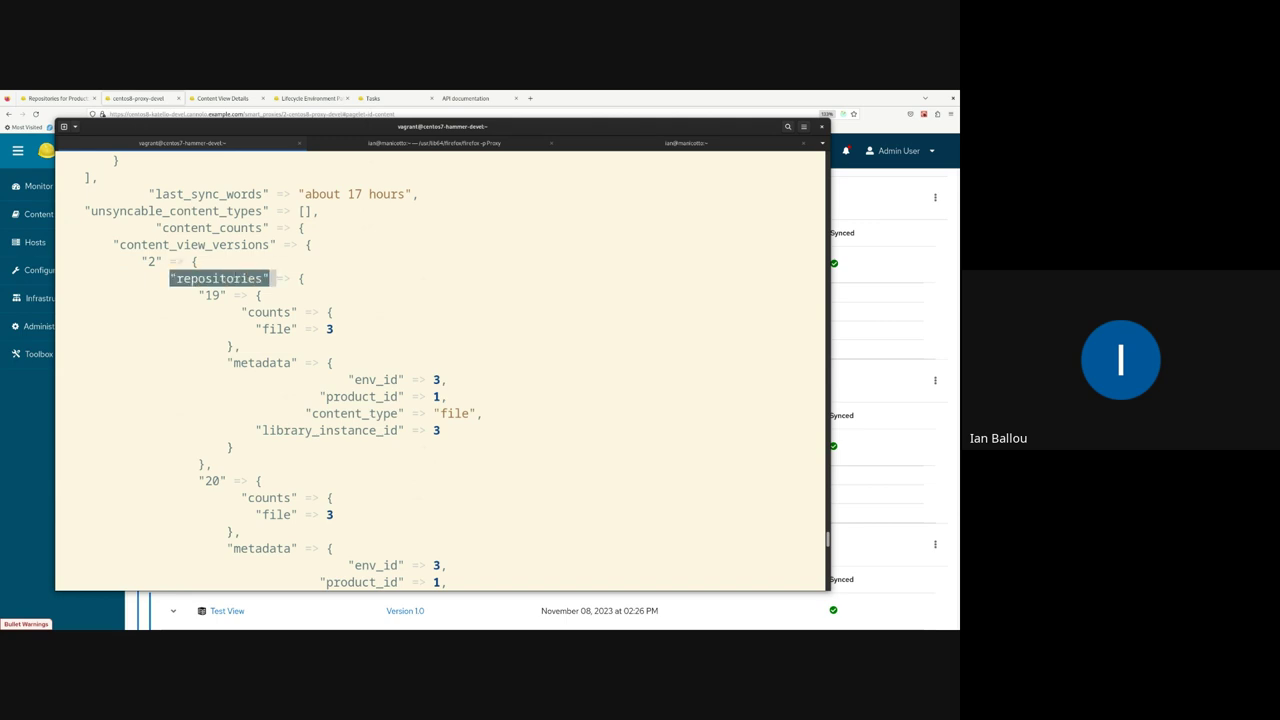
{"action": "left_click_drag", "start_coordinate": [113, 244], "coordinate": [277, 245]}
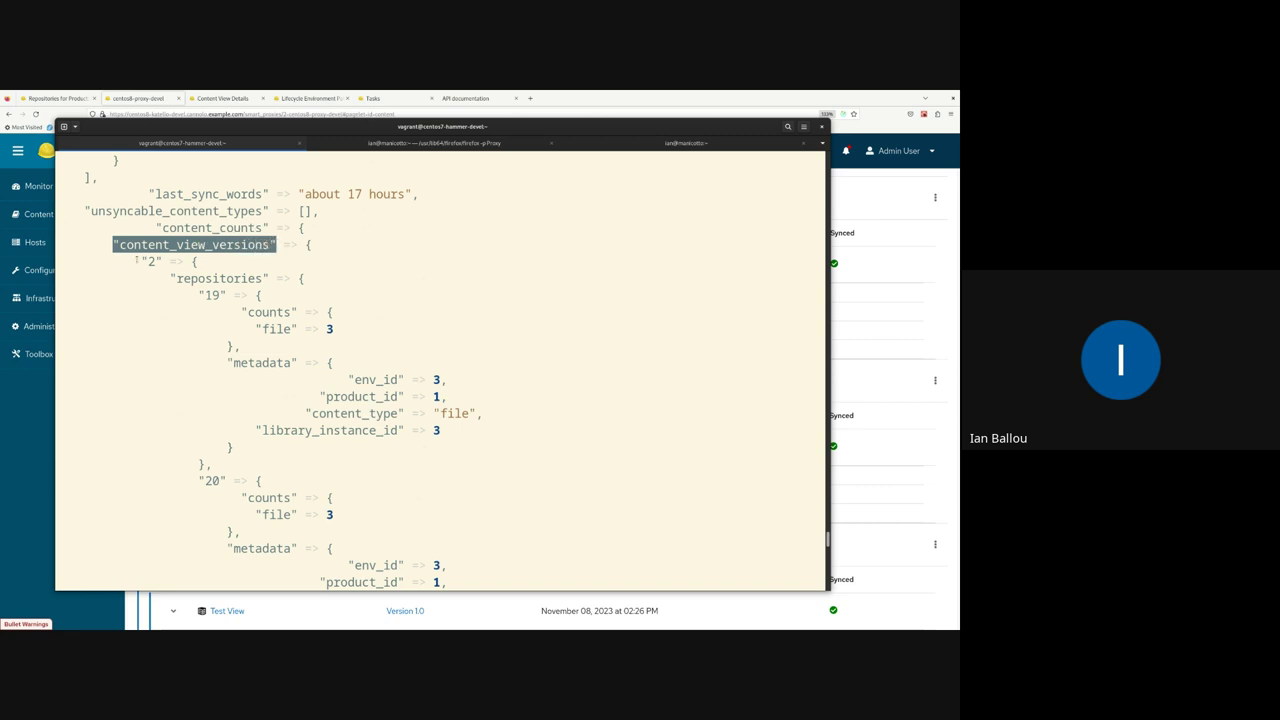
{"action": "left_click_drag", "start_coordinate": [141, 261], "coordinate": [270, 278]}
{"action": "left_click_drag", "start_coordinate": [190, 295], "coordinate": [333, 312]}
{"action": "left_click_drag", "start_coordinate": [256, 329], "coordinate": [333, 329]}
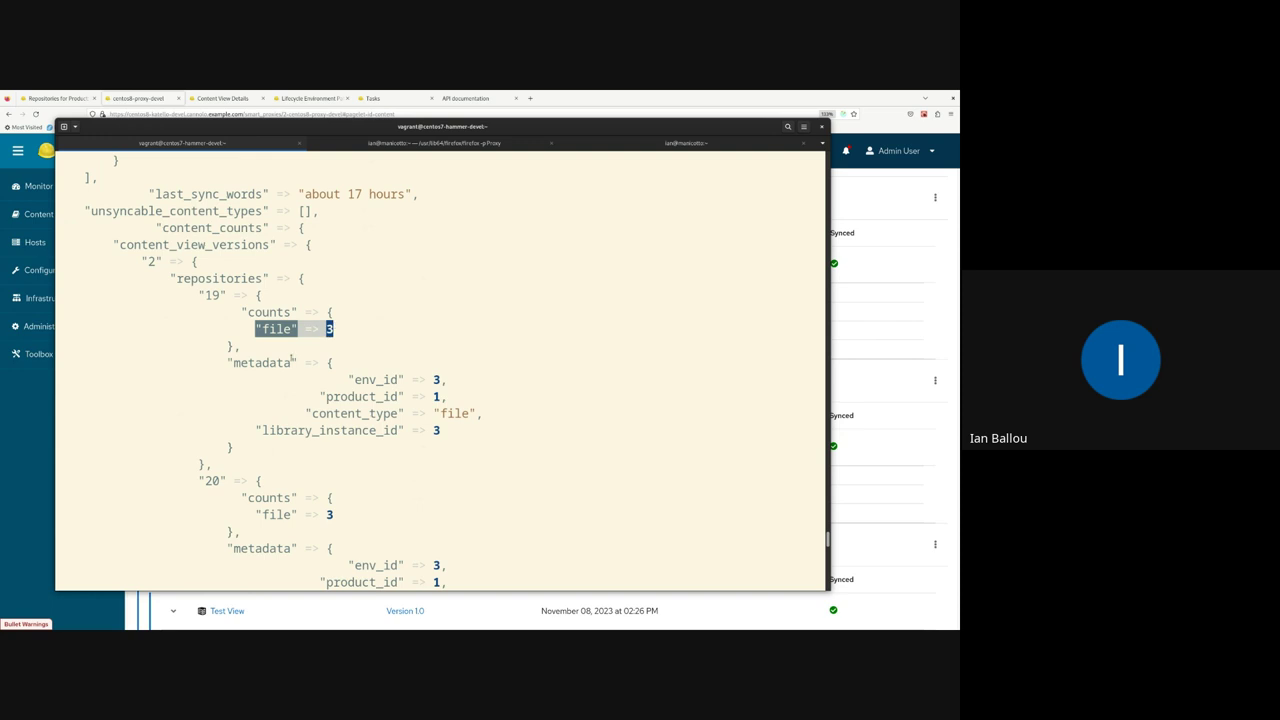
Highlight repository 19's metadata fields env_id, product_id, content_type and library_instance_id, and return to the prompt at the end of the output
{"action": "left_click_drag", "start_coordinate": [224, 362], "coordinate": [297, 363]}
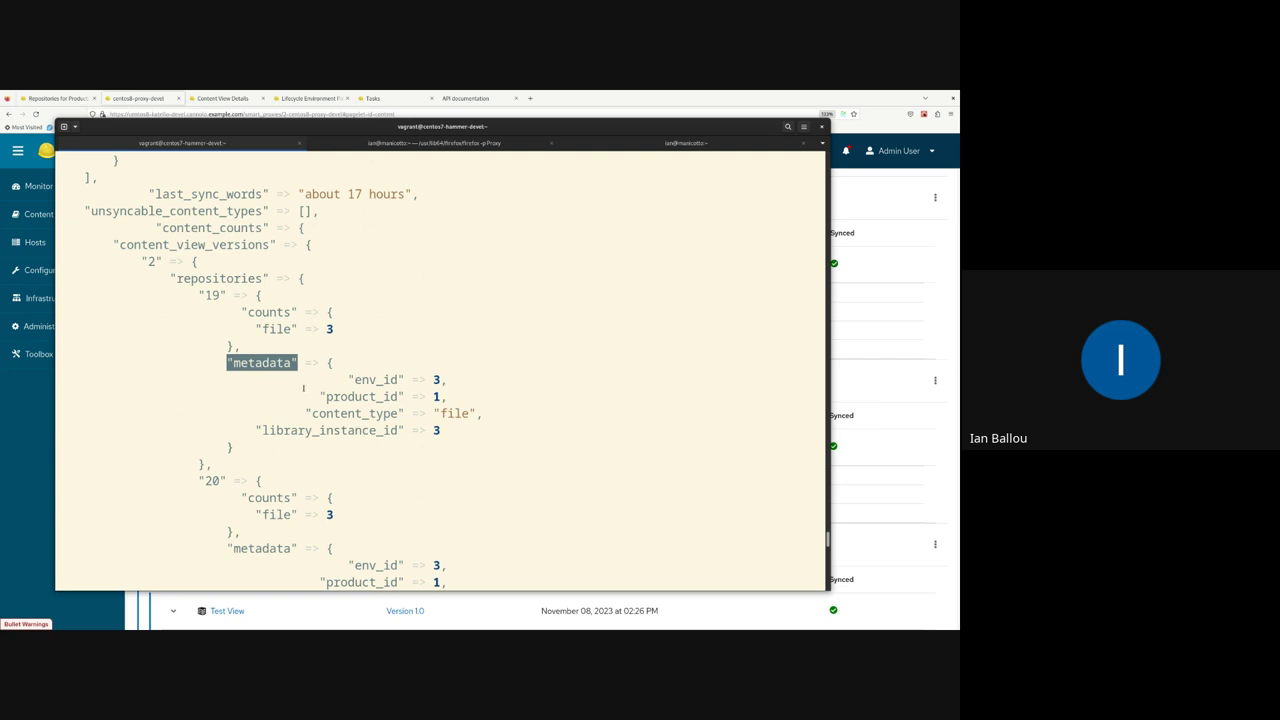
{"action": "left_click_drag", "start_coordinate": [346, 380], "coordinate": [446, 381]}
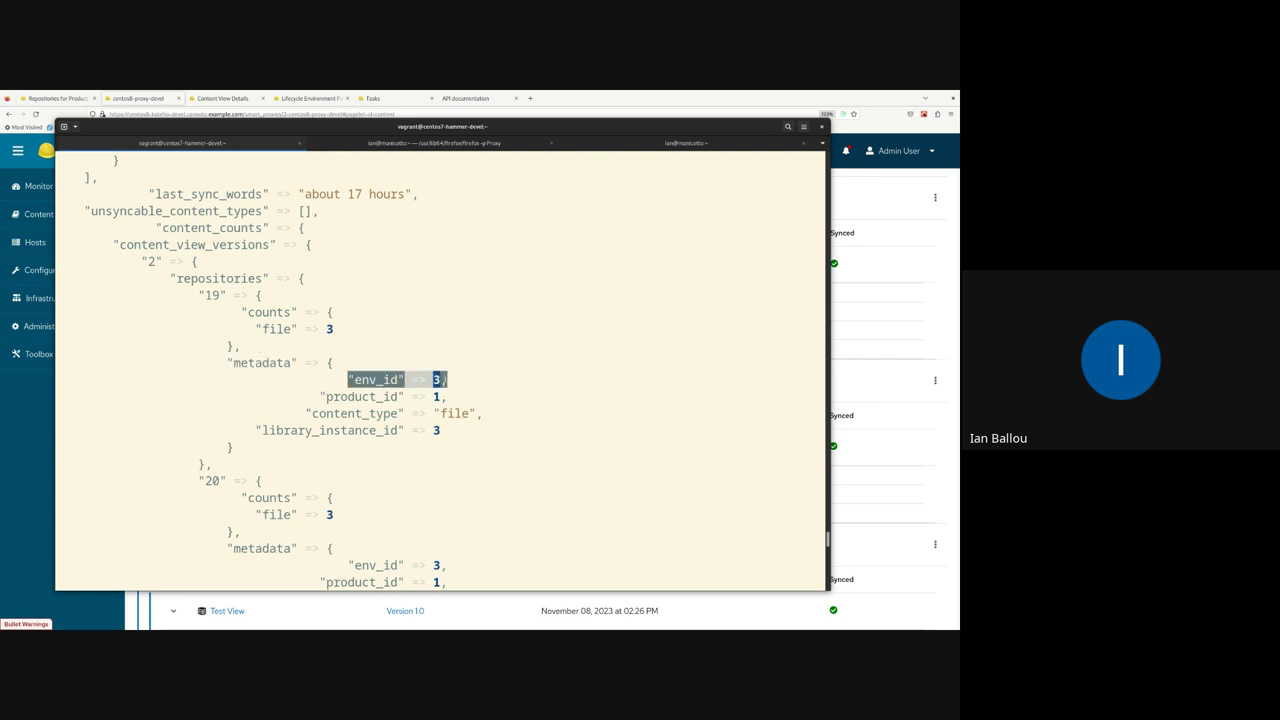
{"action": "left_click_drag", "start_coordinate": [320, 396], "coordinate": [640, 397]}
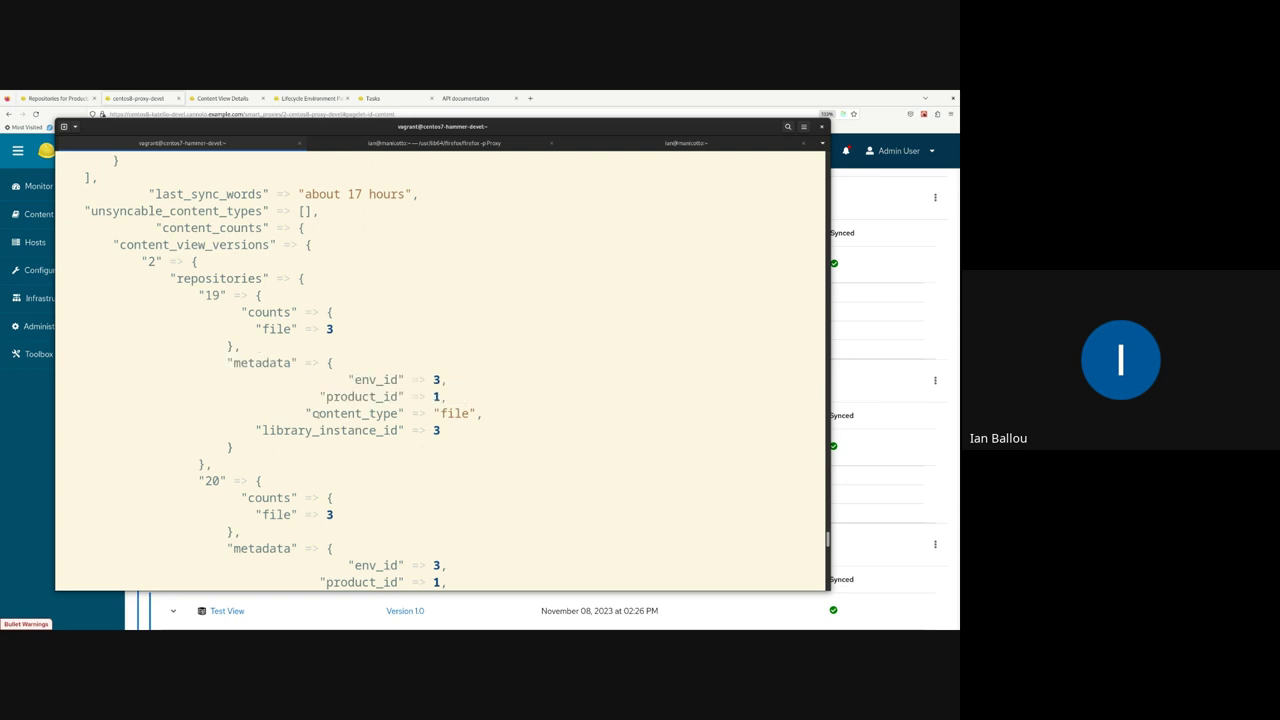
{"action": "left_click_drag", "start_coordinate": [305, 413], "coordinate": [477, 413]}
{"action": "left_click_drag", "start_coordinate": [257, 430], "coordinate": [440, 430]}
{"action": "left_click", "coordinate": [443, 429]}
{"action": "left_click_drag", "start_coordinate": [258, 429], "coordinate": [442, 430]}
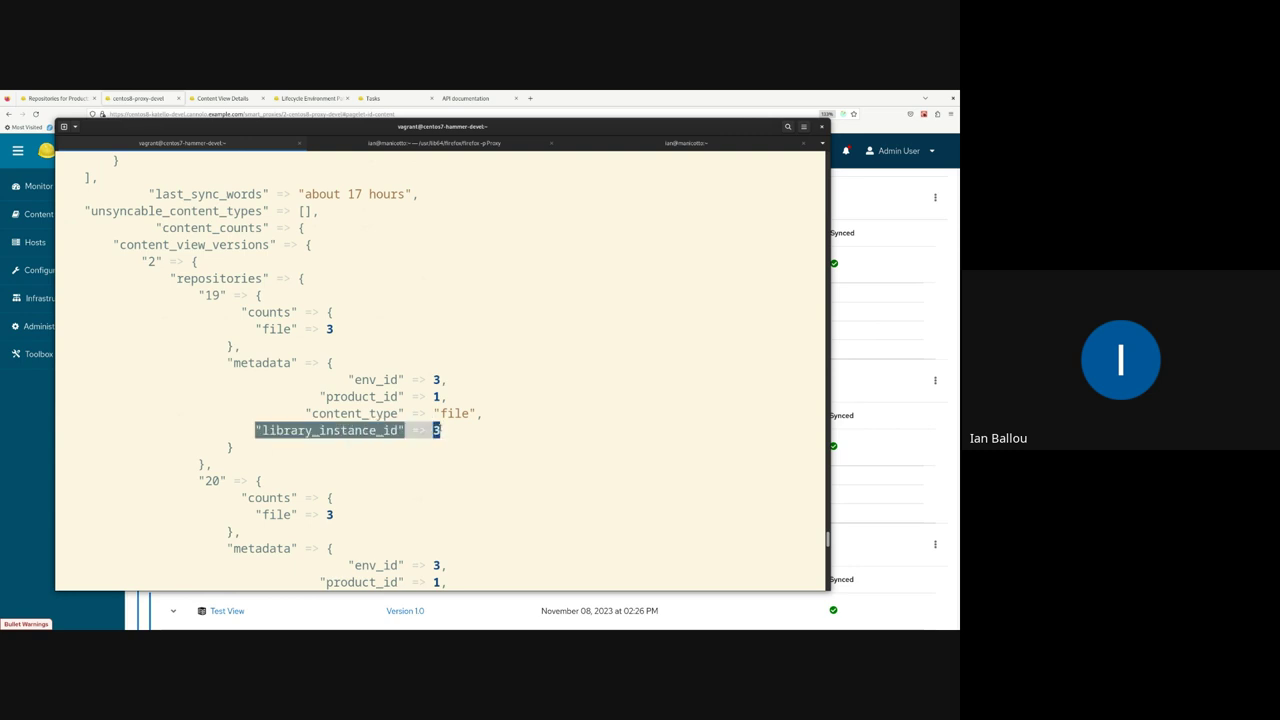
{"action": "left_click", "coordinate": [434, 424]}
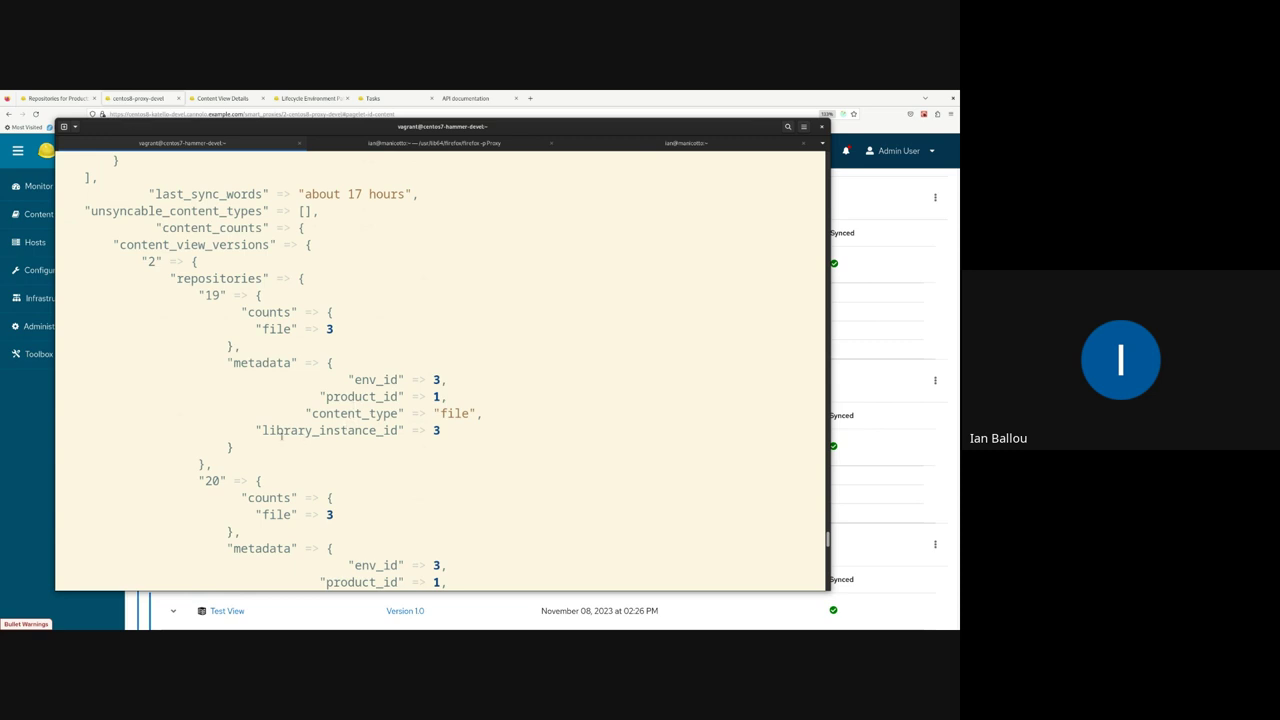
{"action": "left_click_drag", "start_coordinate": [248, 432], "coordinate": [450, 432]}
{"action": "left_click", "coordinate": [440, 434]}
{"action": "scroll", "coordinate": [326, 413], "scroll_direction": "down", "scroll_amount": 15}
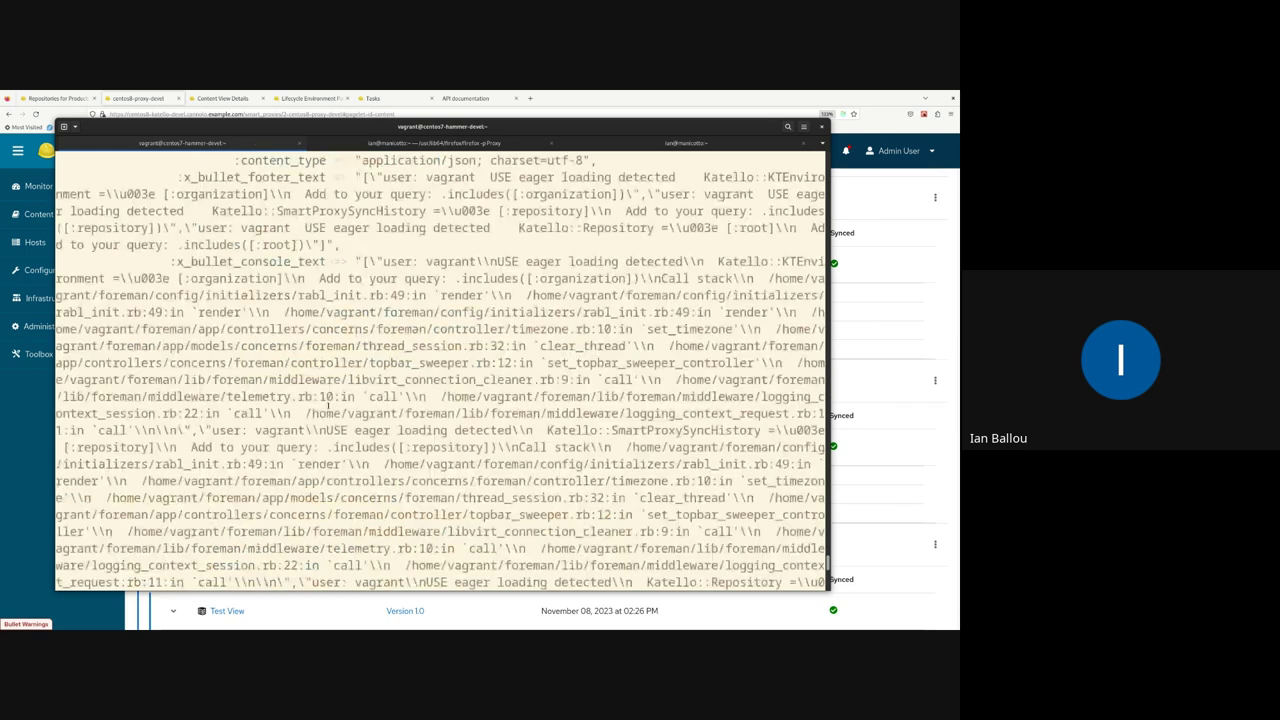
{"action": "scroll", "coordinate": [327, 404], "scroll_direction": "down", "scroll_amount": 10}
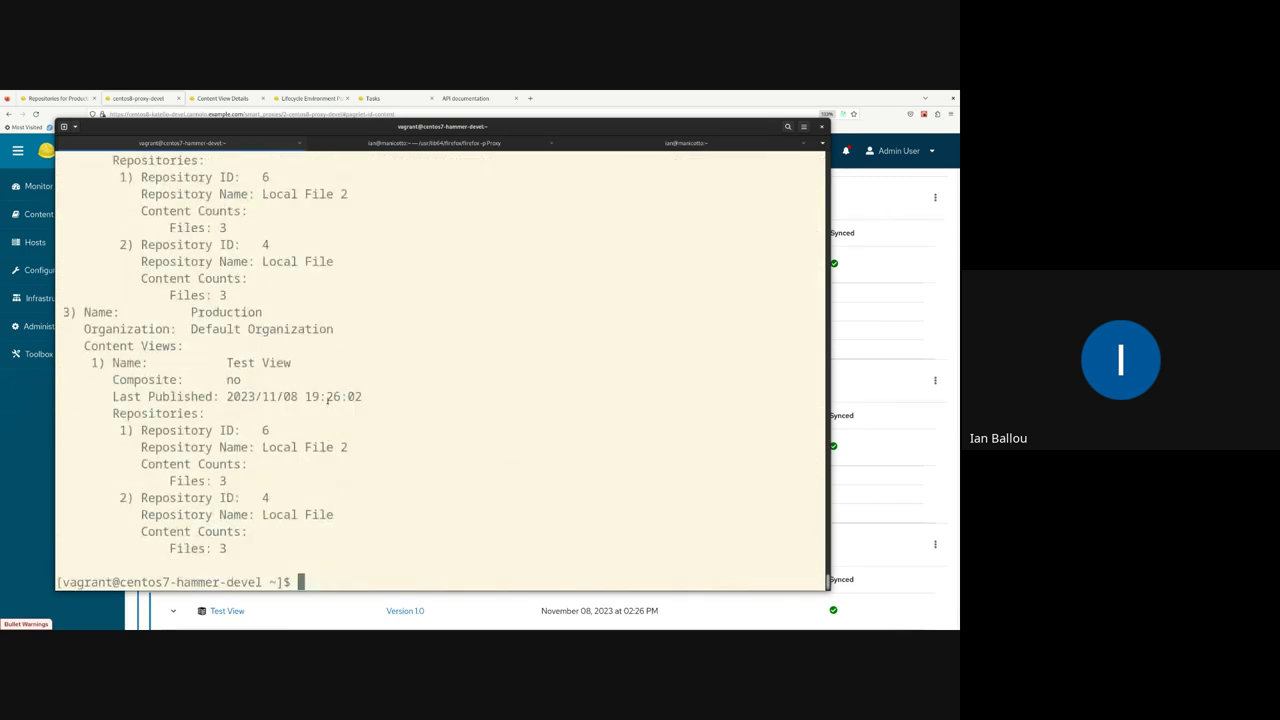
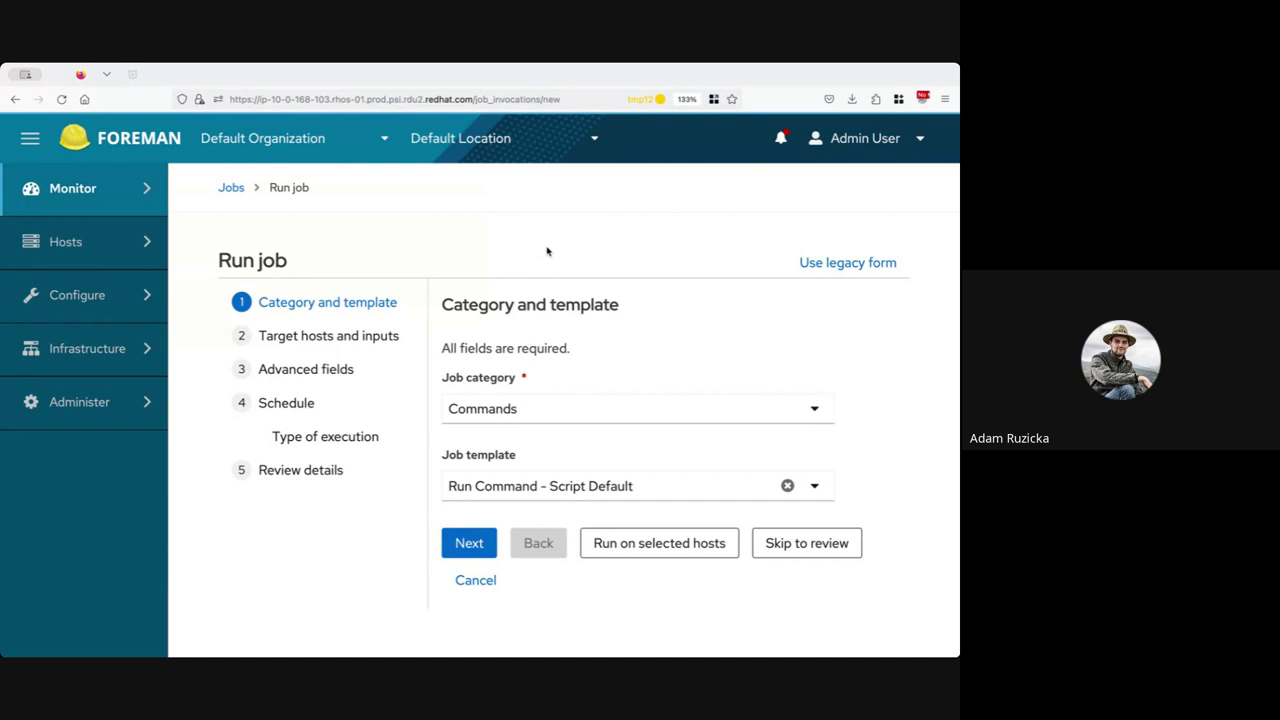
Show the new job's advanced fields and highlight the Concurrency level and Time span labels
{"action": "left_click", "coordinate": [330, 370]}
{"action": "scroll", "coordinate": [820, 391], "scroll_direction": "down", "scroll_amount": 8}
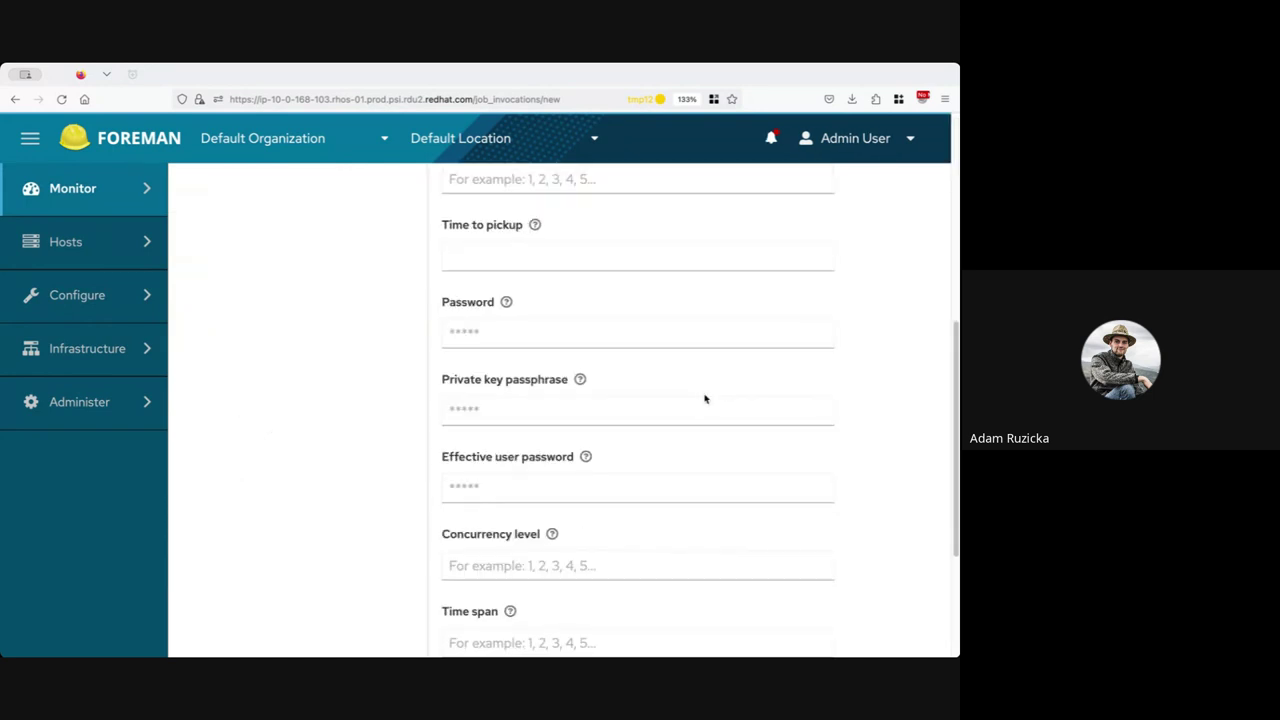
{"action": "left_click_drag", "start_coordinate": [443, 322], "coordinate": [577, 345]}
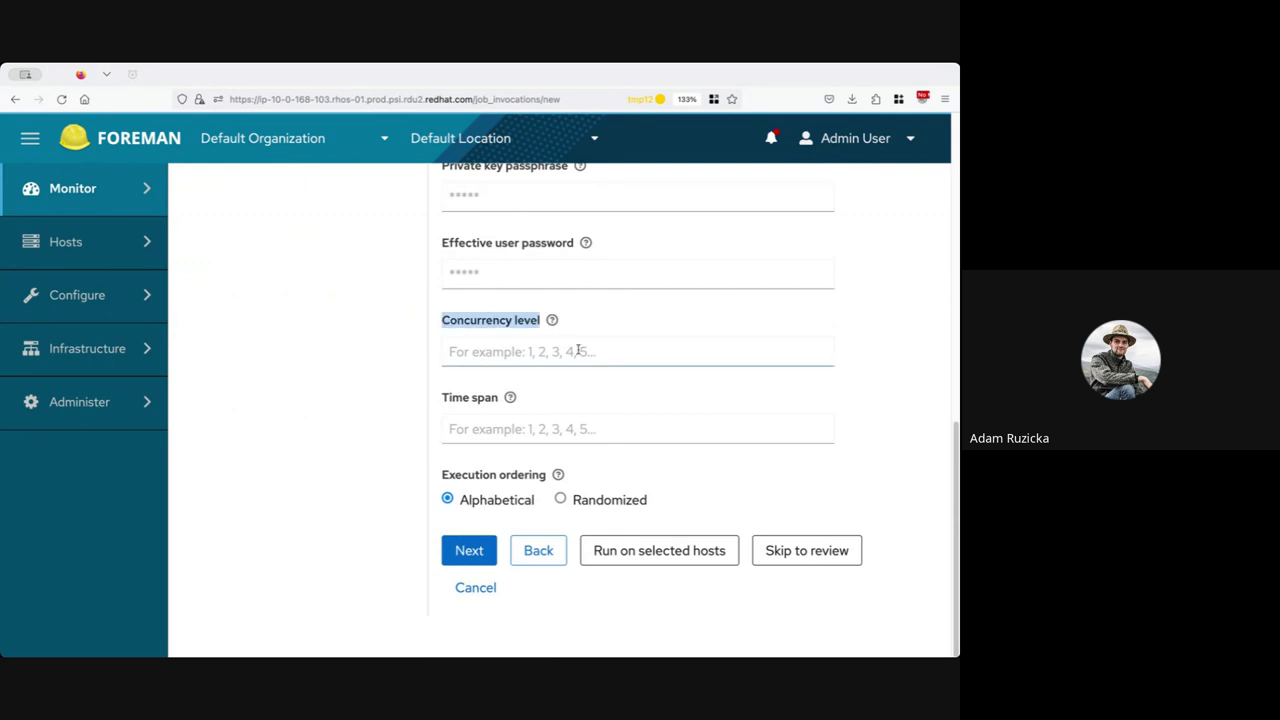
{"action": "left_click", "coordinate": [597, 341]}
{"action": "left_click", "coordinate": [488, 399]}
{"action": "triple_click", "coordinate": [487, 411]}
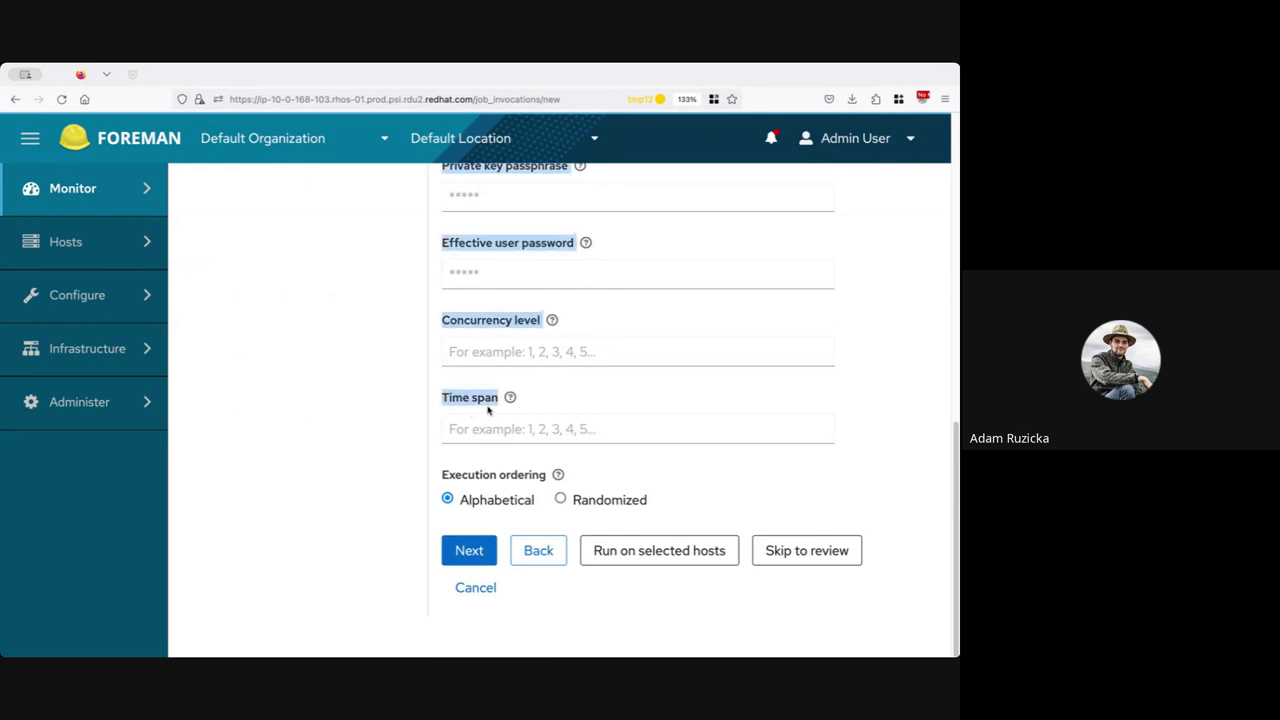
{"action": "left_click", "coordinate": [484, 409]}
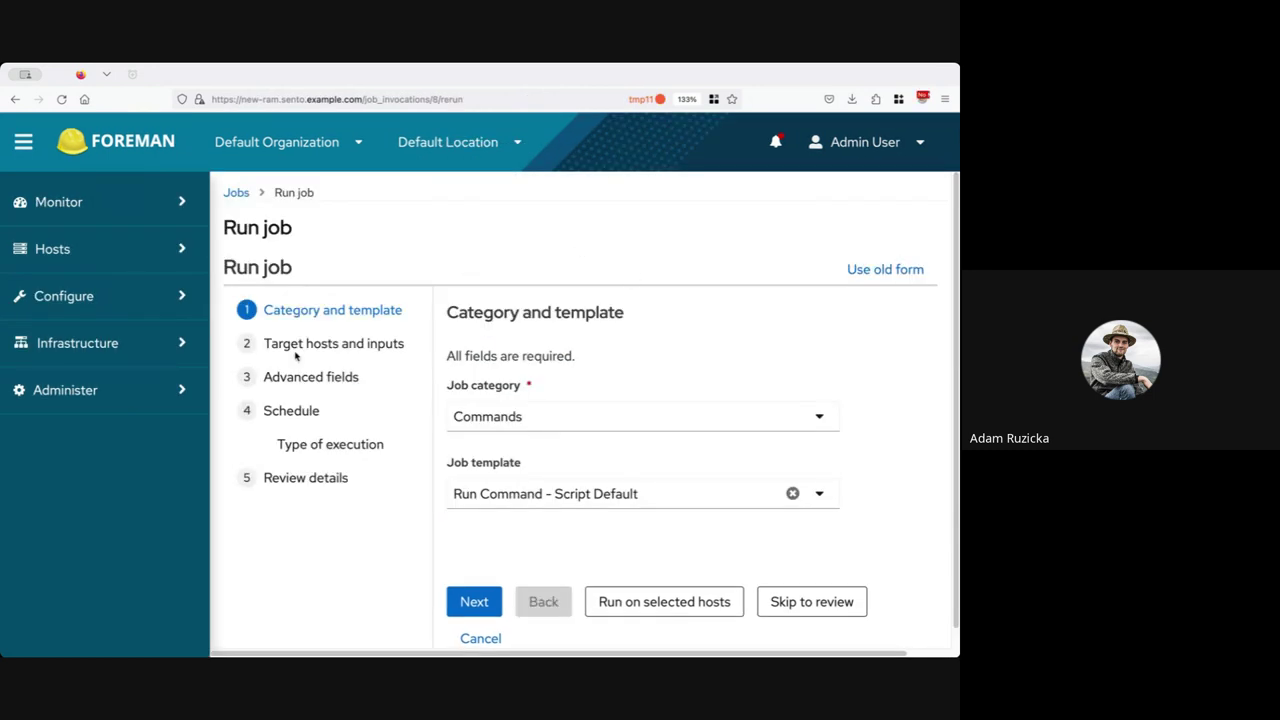
Examine the advanced fields of the job being rerun, including Concurrency level and Execution ordering
{"action": "left_click", "coordinate": [290, 386]}
{"action": "scroll", "coordinate": [886, 437], "scroll_direction": "down", "scroll_amount": 10}
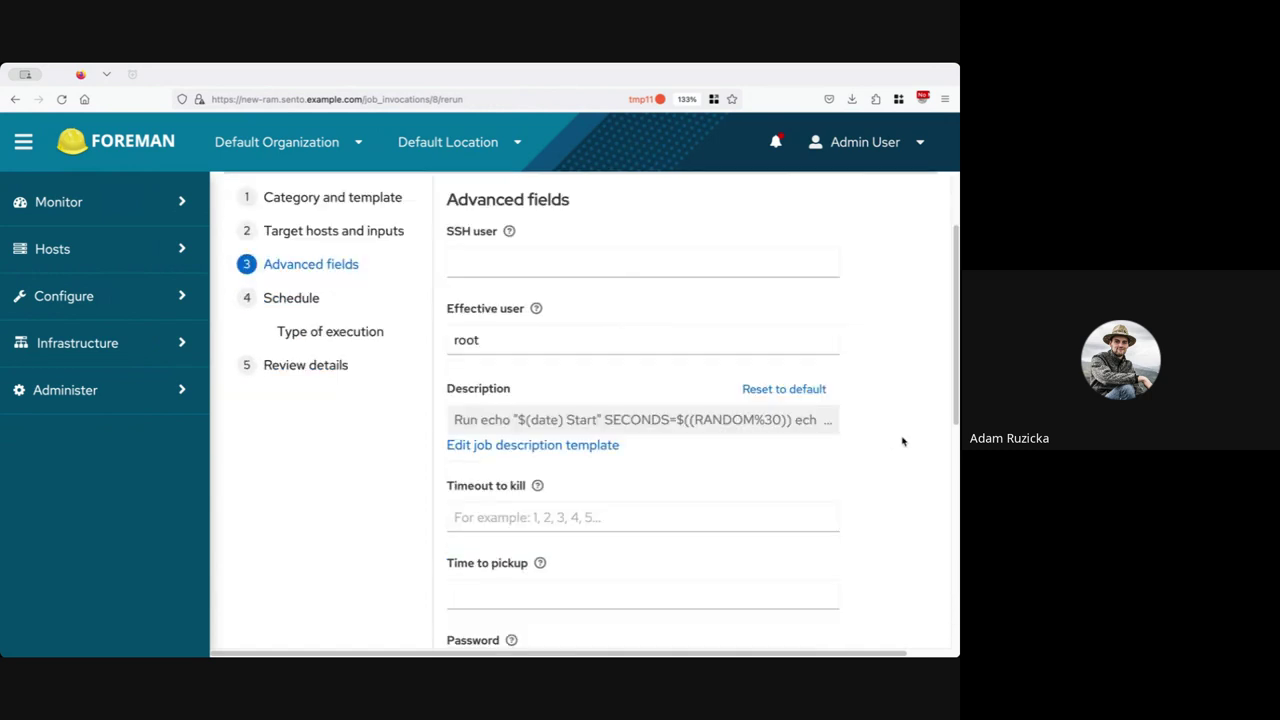
{"action": "scroll", "coordinate": [480, 440], "scroll_direction": "up", "scroll_amount": 1}
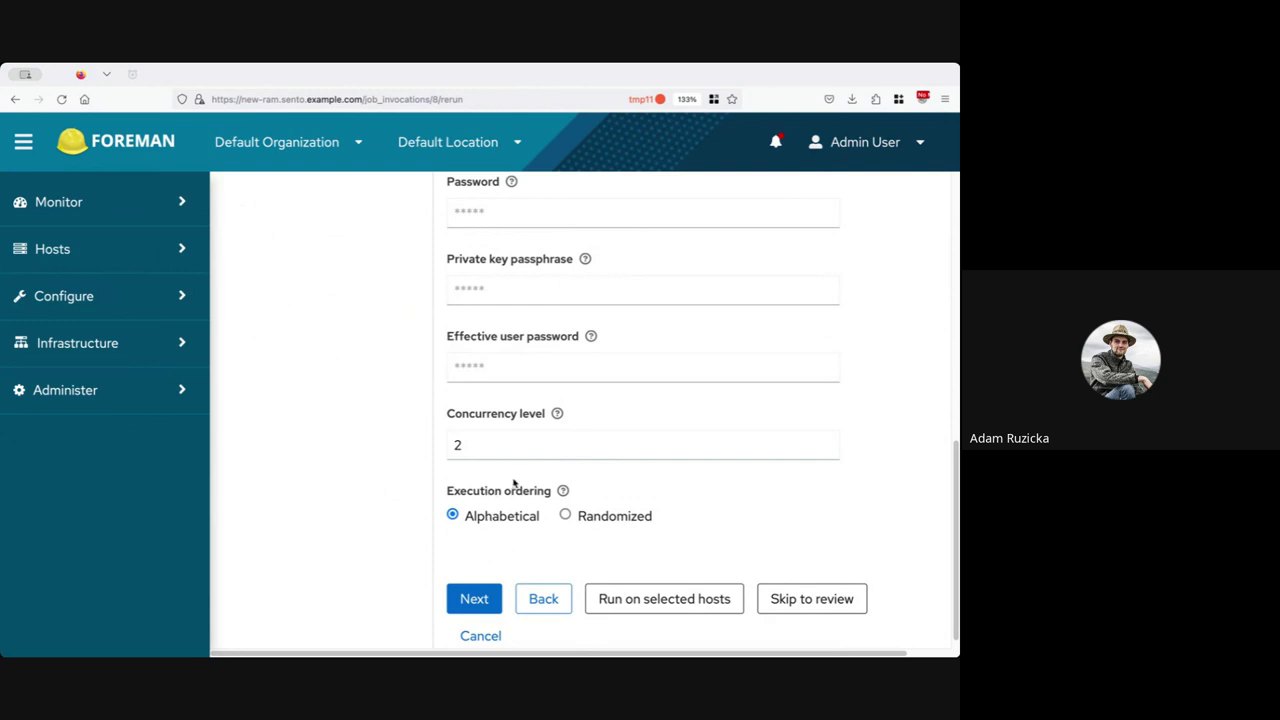
{"action": "scroll", "coordinate": [525, 472], "scroll_direction": "up", "scroll_amount": 1}
{"action": "scroll", "coordinate": [557, 449], "scroll_direction": "up", "scroll_amount": 2}
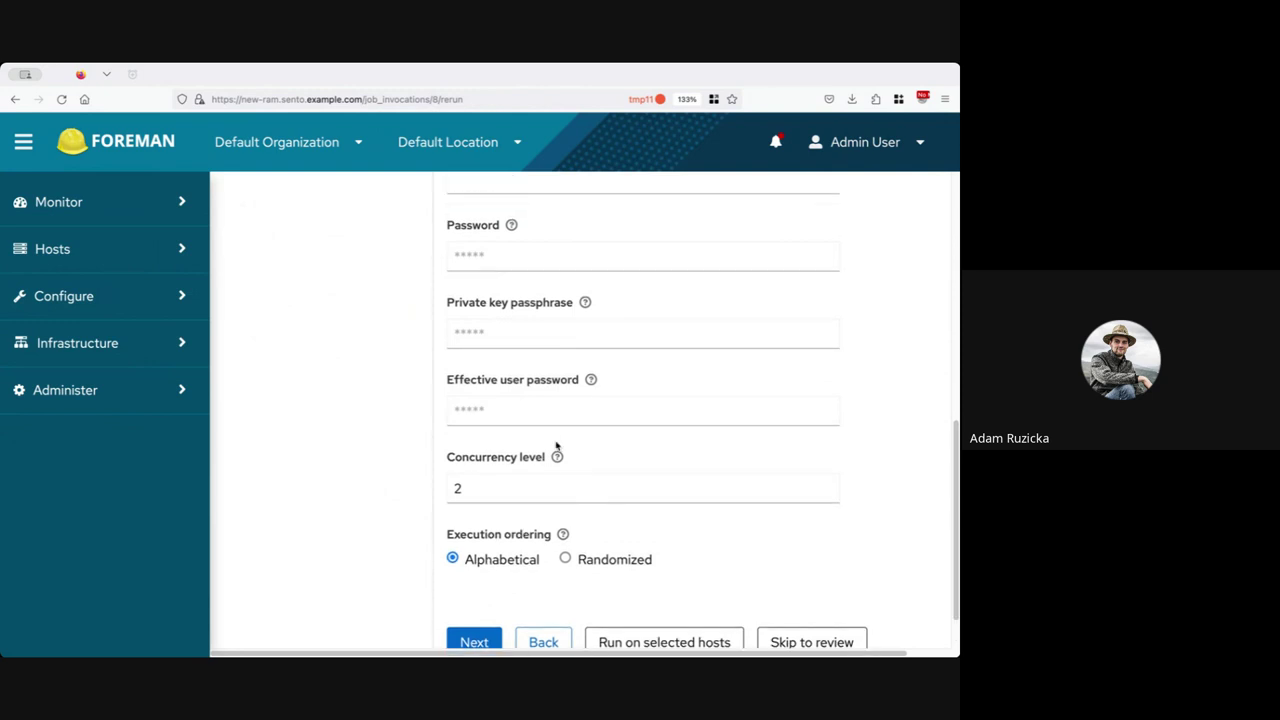
{"action": "scroll", "coordinate": [570, 483], "scroll_direction": "up", "scroll_amount": 10}
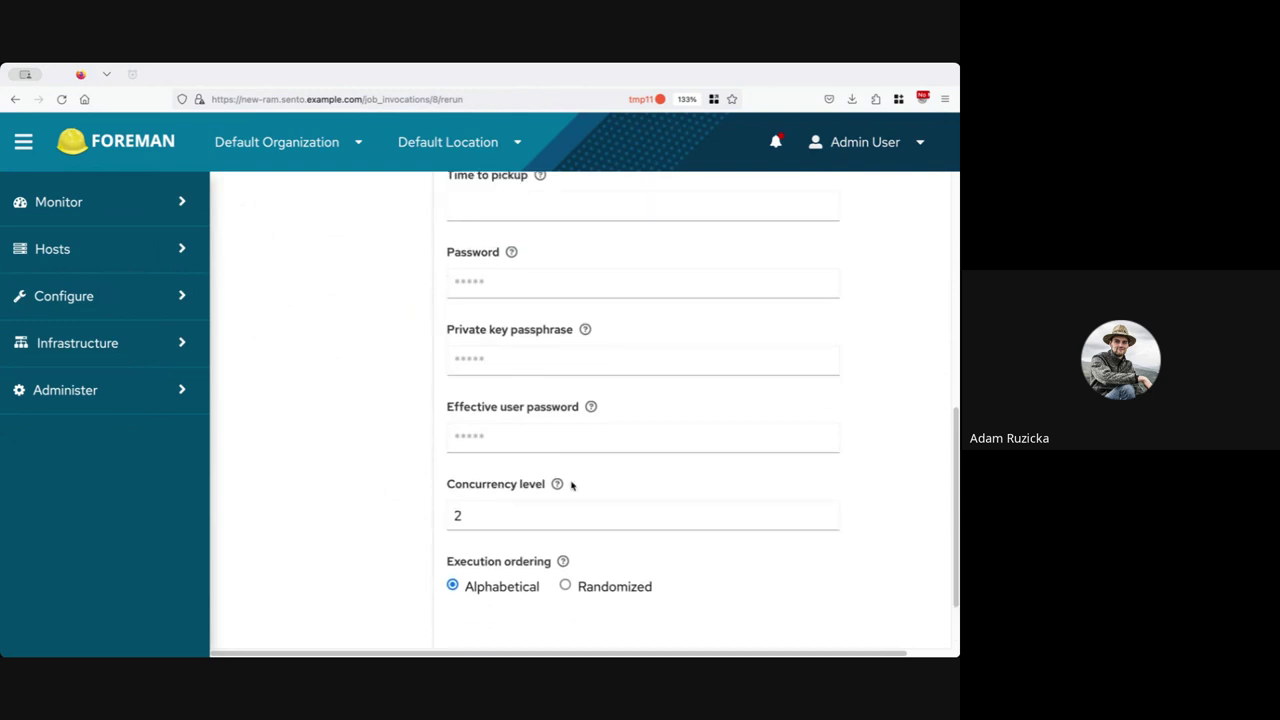
Review the rerun job's category, template and target hosts, and enlarge the command box to show the whole script
{"action": "left_click", "coordinate": [333, 236]}
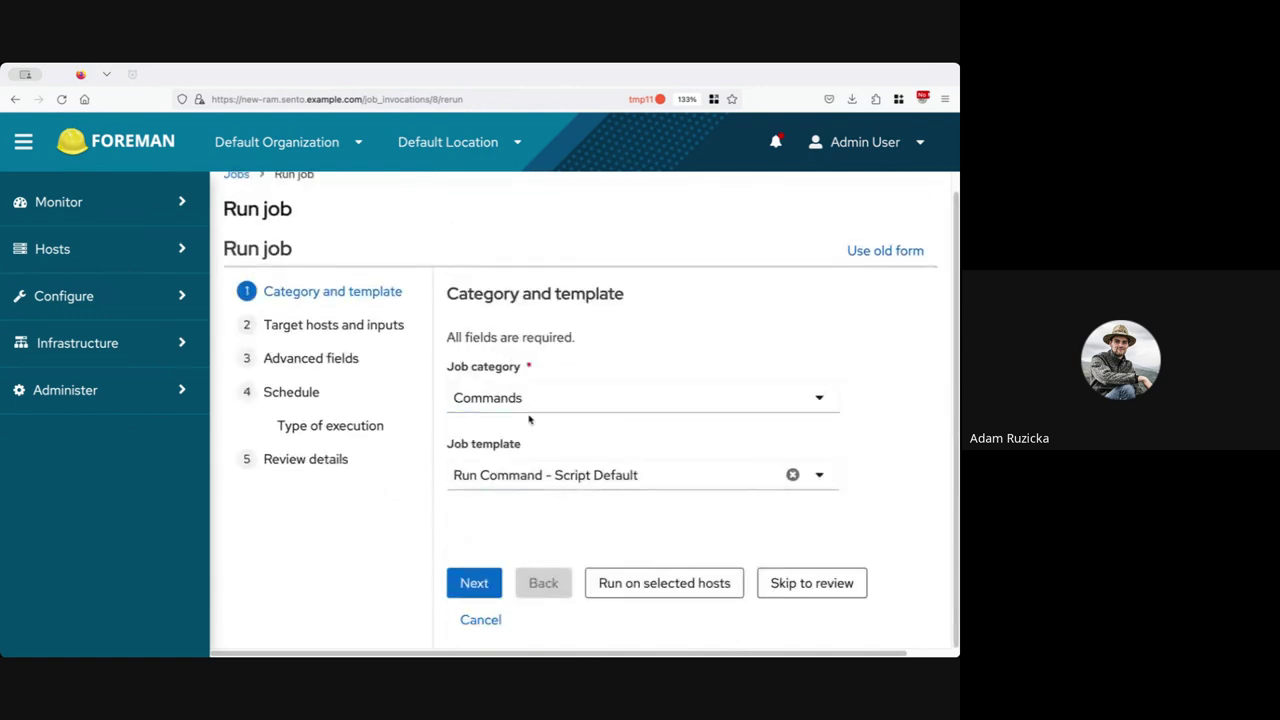
{"action": "left_click", "coordinate": [309, 334]}
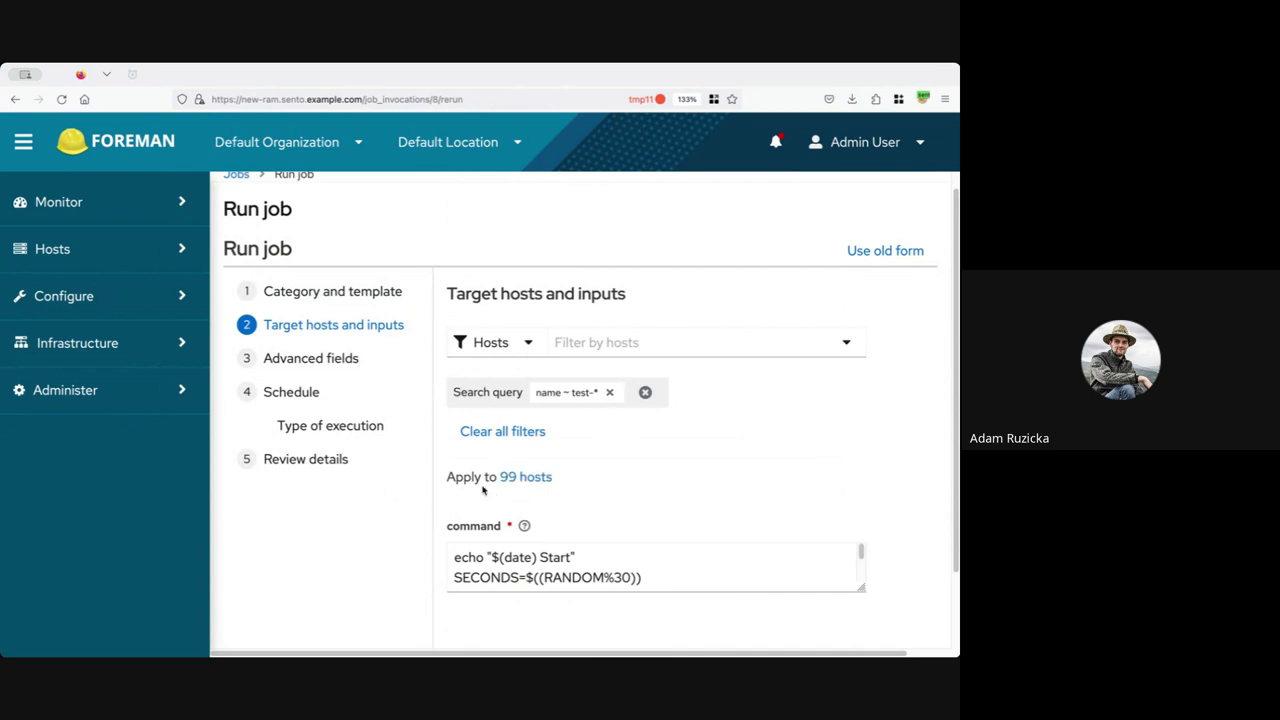
{"action": "scroll", "coordinate": [886, 489], "scroll_direction": "down", "scroll_amount": 2}
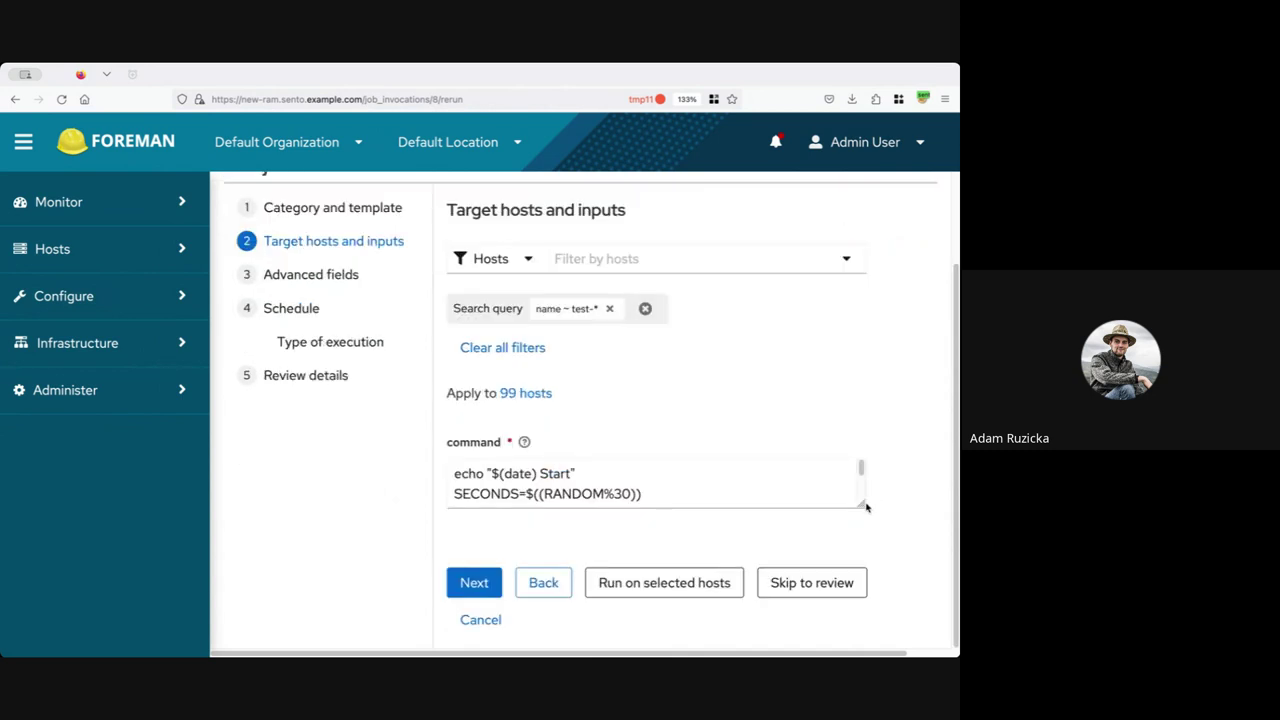
{"action": "left_click_drag", "start_coordinate": [862, 504], "coordinate": [876, 572]}
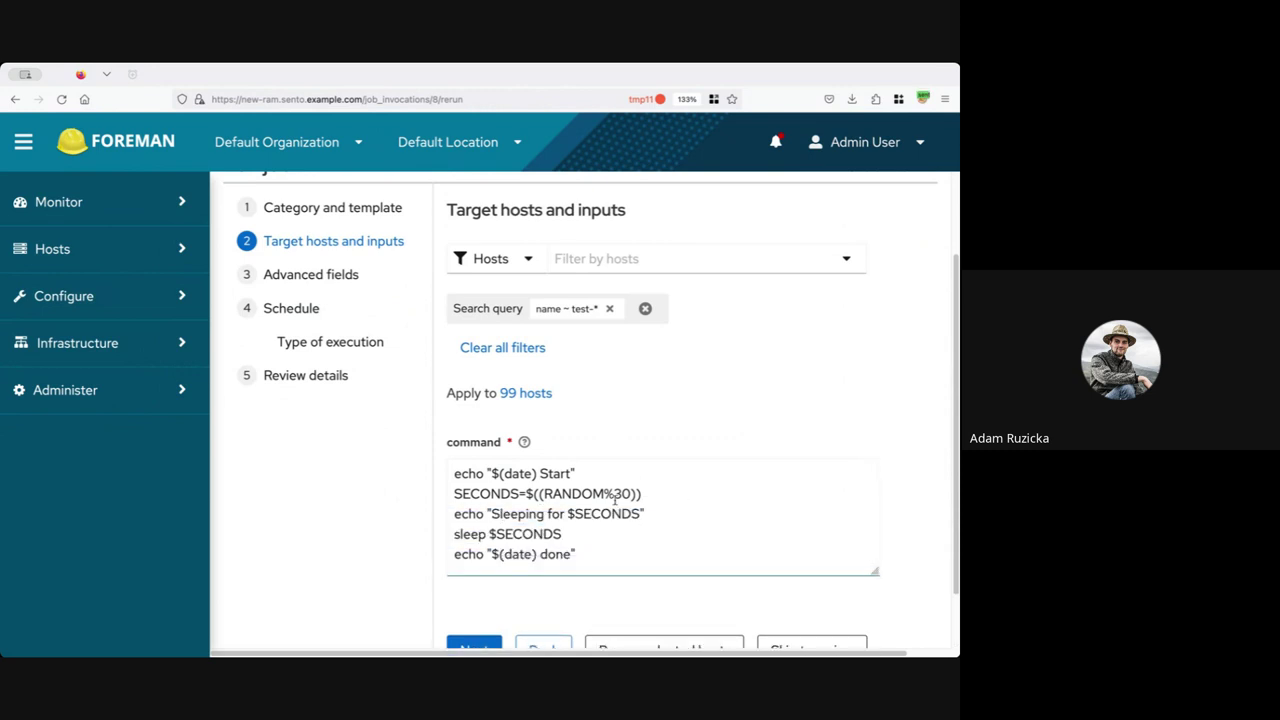
Set the job's concurrency level to 5 in the advanced fields and run it on the selected hosts
{"action": "left_click", "coordinate": [306, 274]}
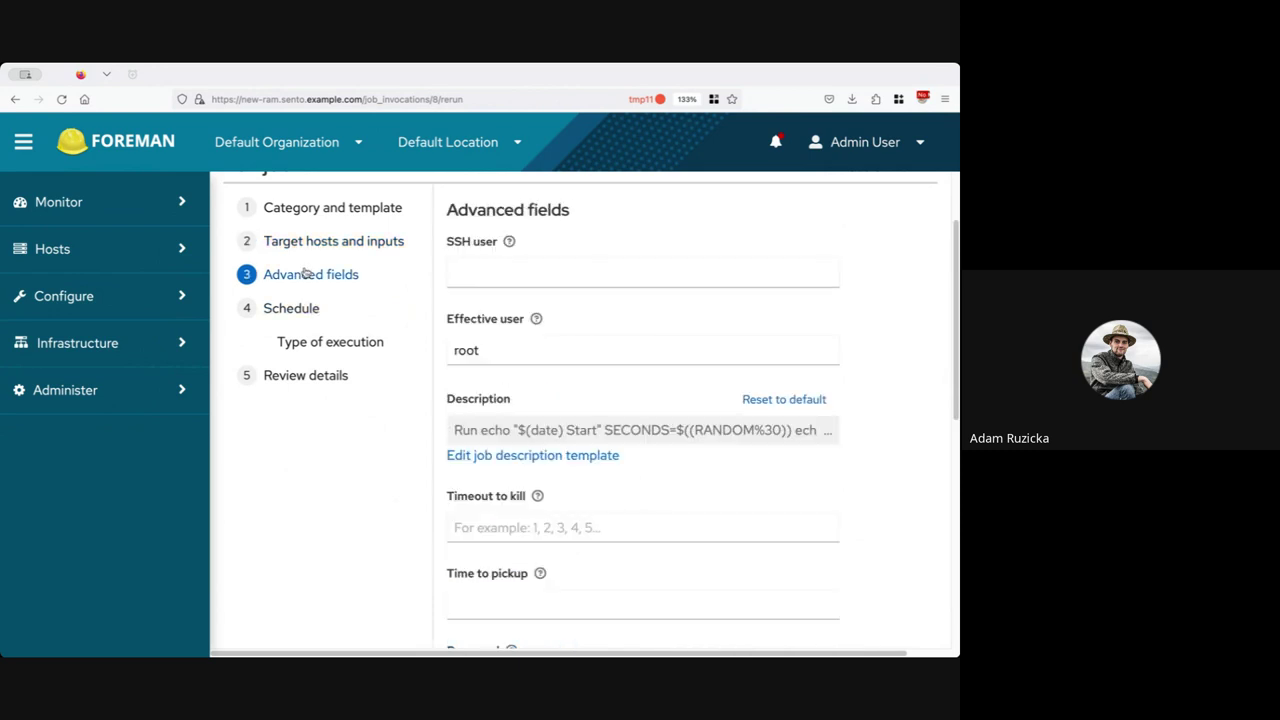
{"action": "scroll", "coordinate": [770, 529], "scroll_direction": "down", "scroll_amount": 10}
{"action": "double_click", "coordinate": [583, 431]}
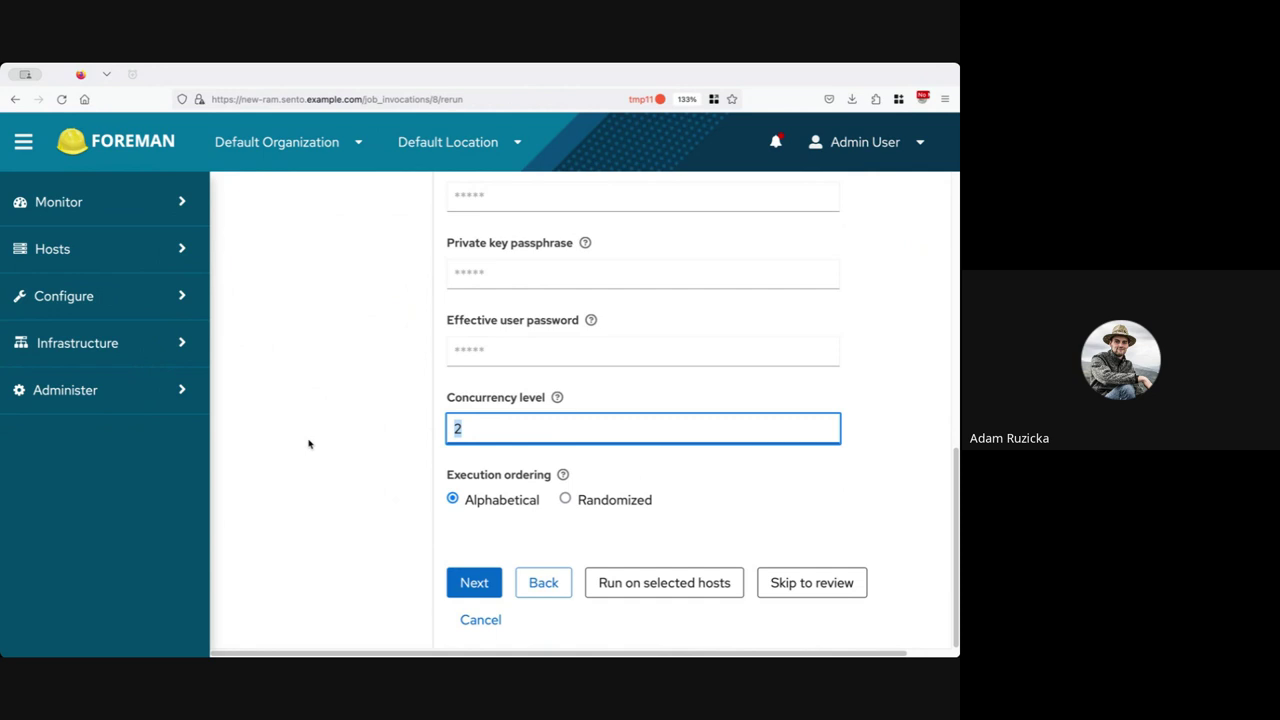
{"action": "type", "text": "5"}
{"action": "left_click", "coordinate": [629, 587]}
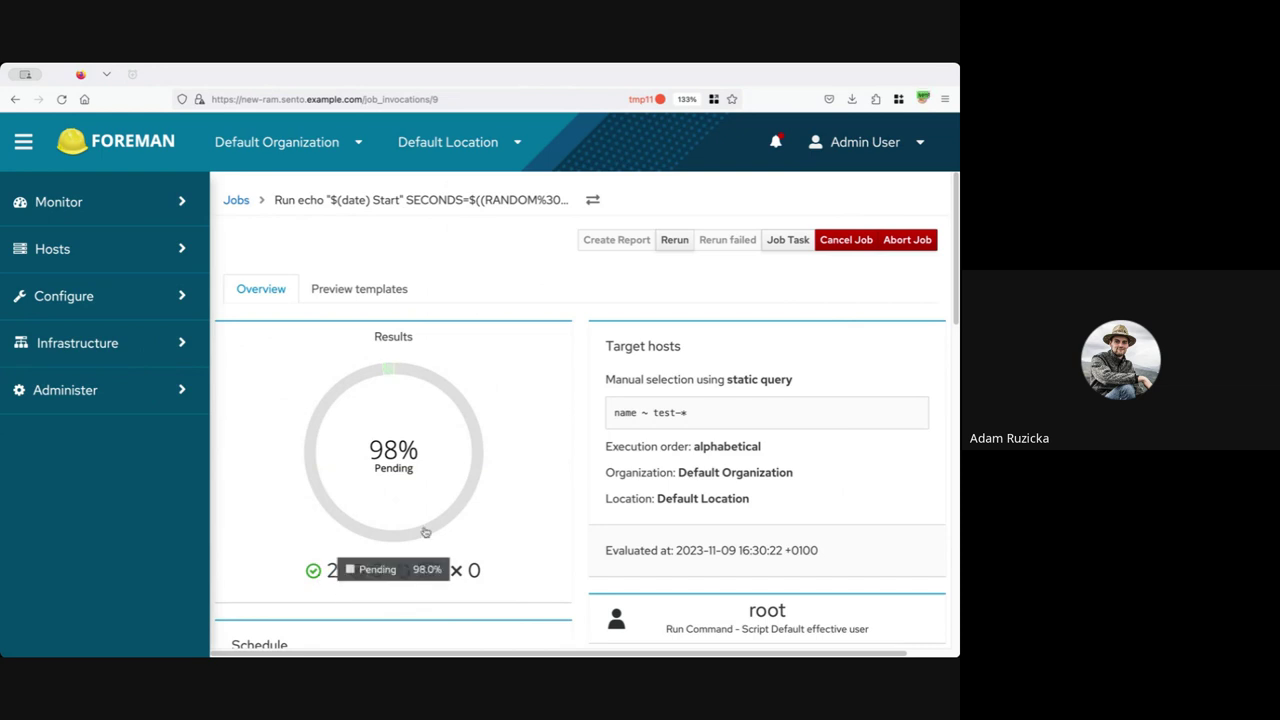
Review the running job's results, its Schedule section with the concurrency limit, and the per-host statuses
{"action": "scroll", "coordinate": [604, 357], "scroll_direction": "down", "scroll_amount": 4}
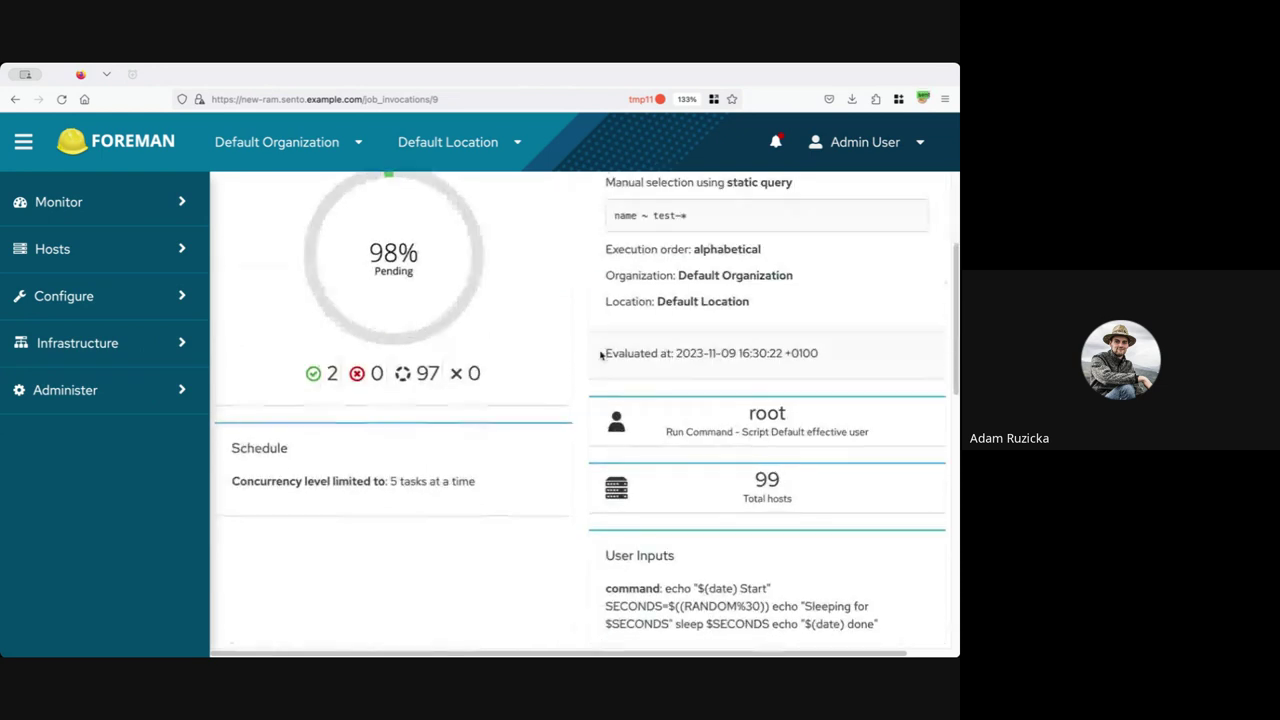
{"action": "scroll", "coordinate": [614, 342], "scroll_direction": "down", "scroll_amount": 5}
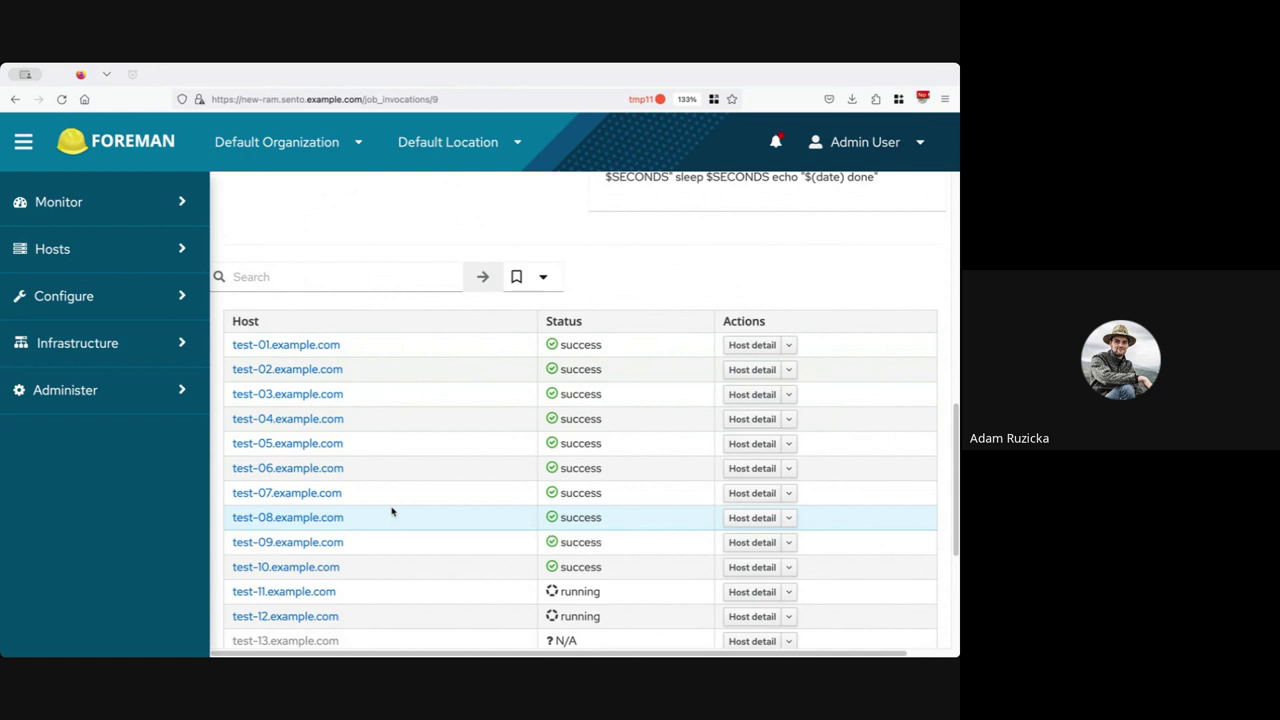
{"action": "scroll", "coordinate": [440, 513], "scroll_direction": "down", "scroll_amount": 3}
{"action": "scroll", "coordinate": [538, 416], "scroll_direction": "down", "scroll_amount": 2}
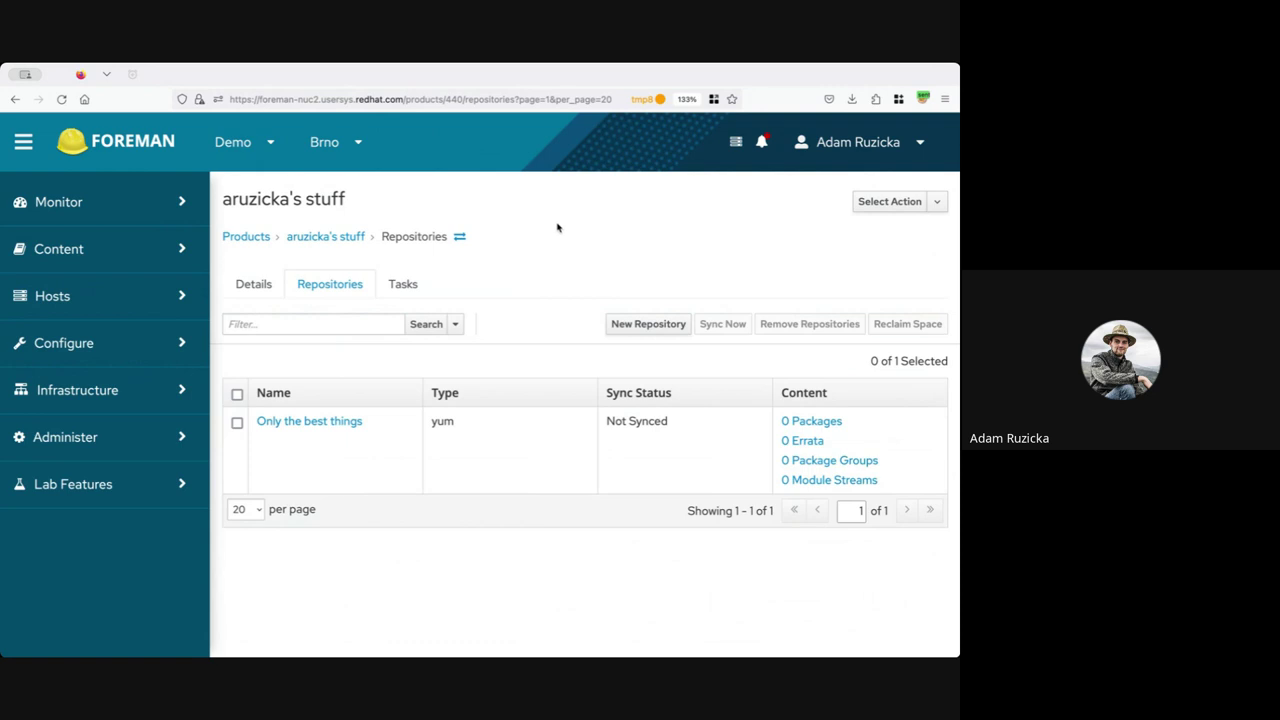
Open the admin's own account under Users, replace its email address with the copied temporary address, and submit the form
{"action": "left_click", "coordinate": [103, 437]}
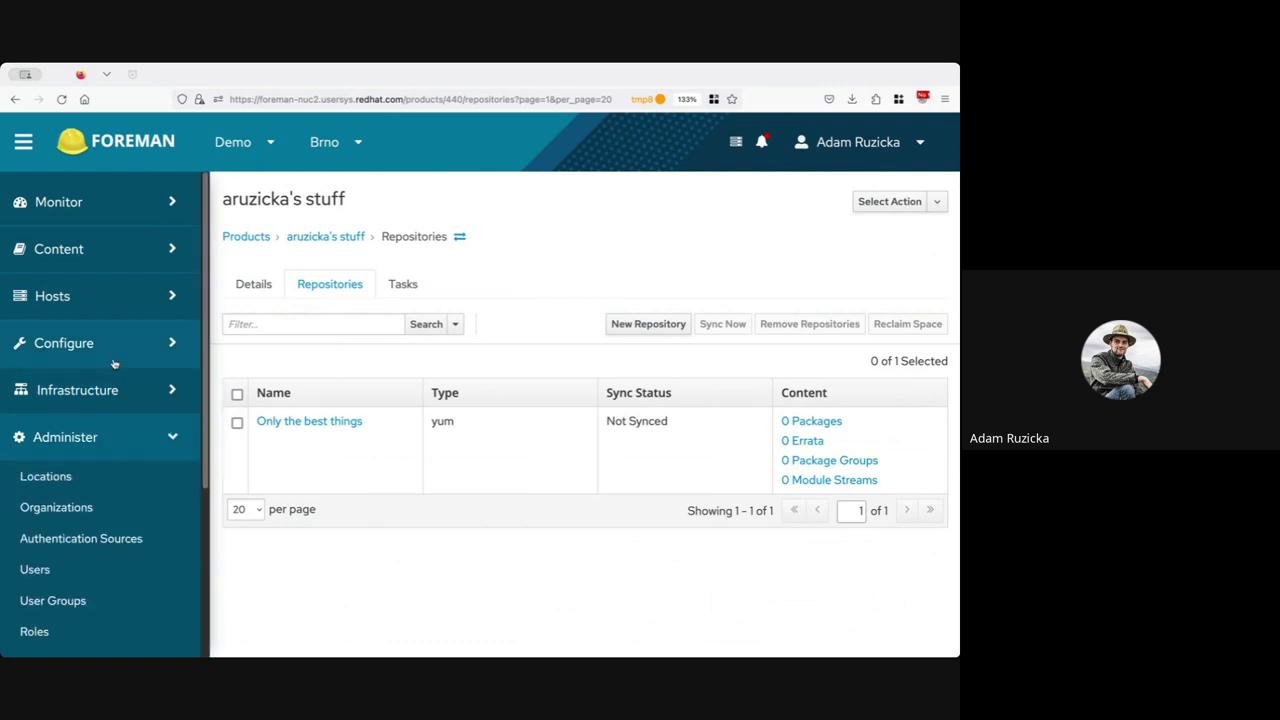
{"action": "scroll", "coordinate": [108, 428], "scroll_direction": "down", "scroll_amount": 3}
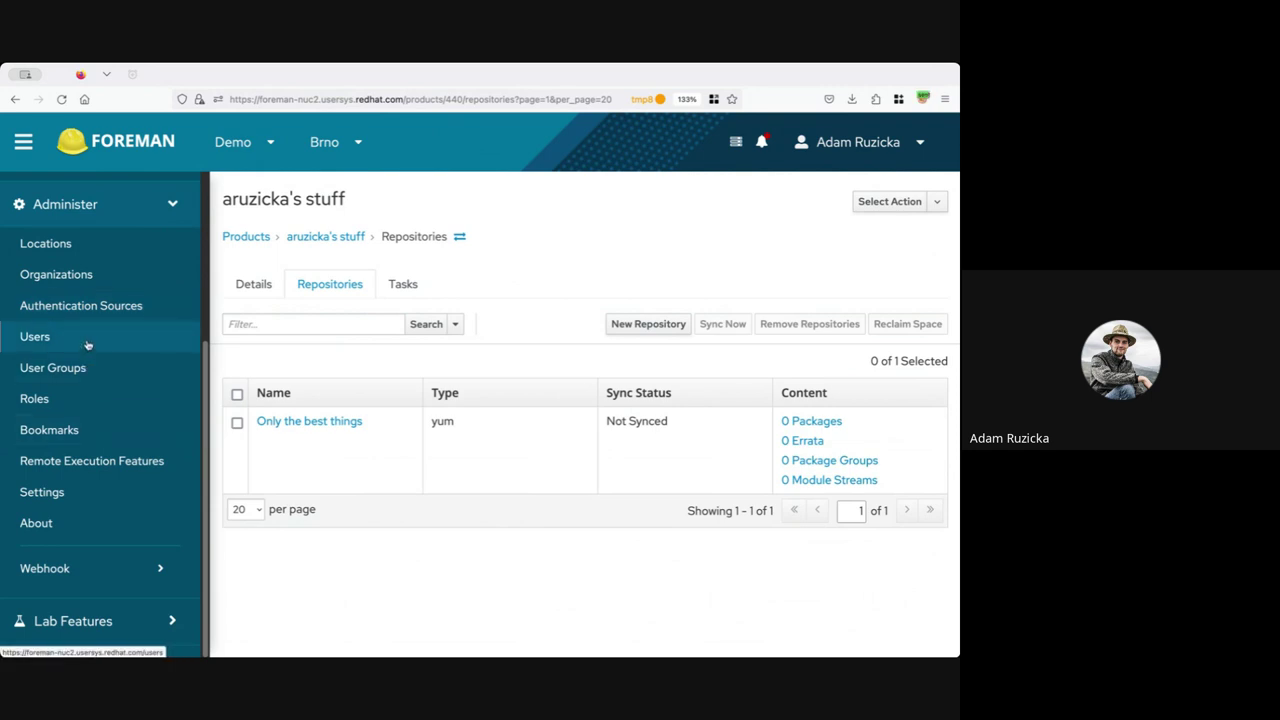
{"action": "left_click", "coordinate": [35, 337]}
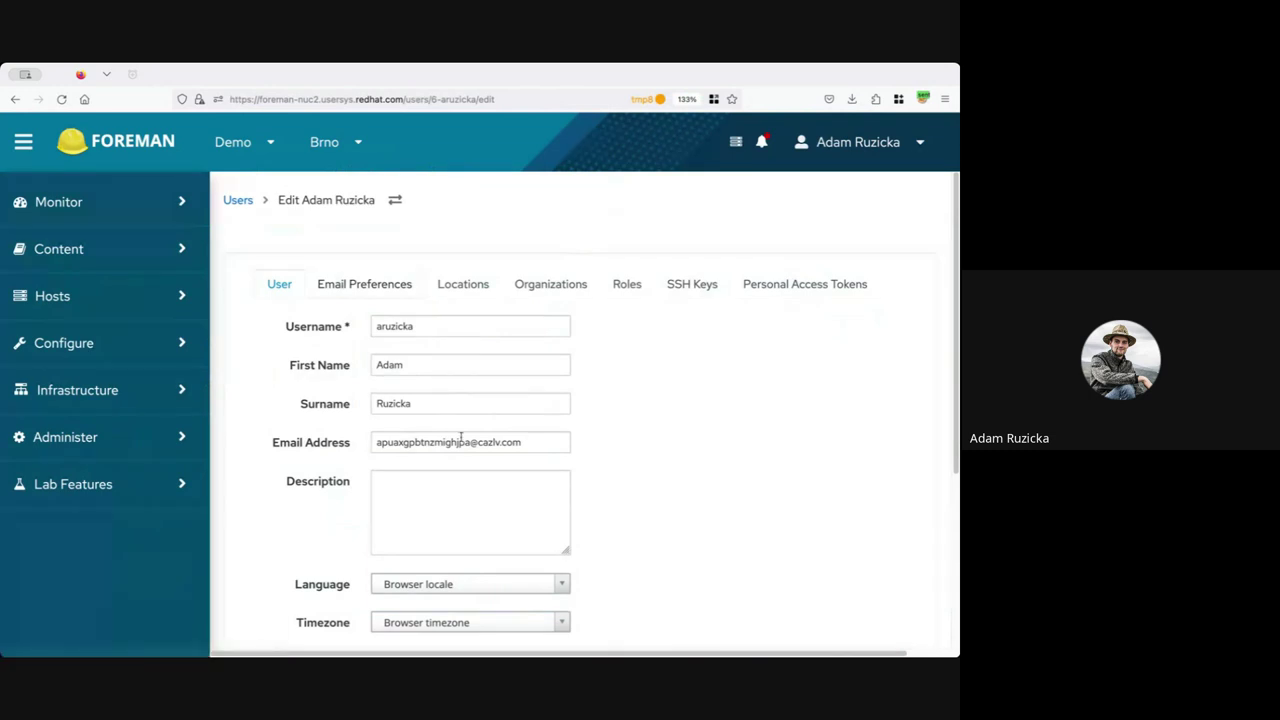
{"action": "triple_click", "coordinate": [460, 442]}
{"action": "key", "text": "ctrl+v"}
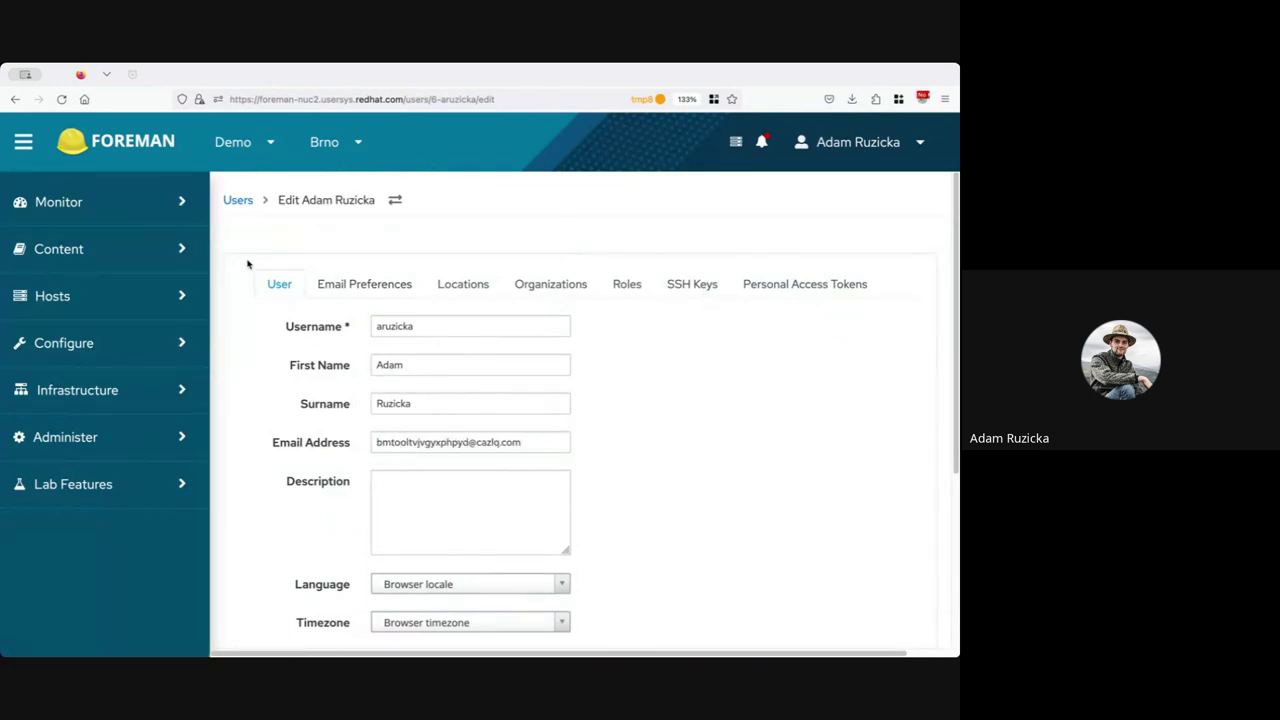
{"action": "scroll", "coordinate": [434, 494], "scroll_direction": "down", "scroll_amount": 3}
{"action": "left_click", "coordinate": [274, 553]}
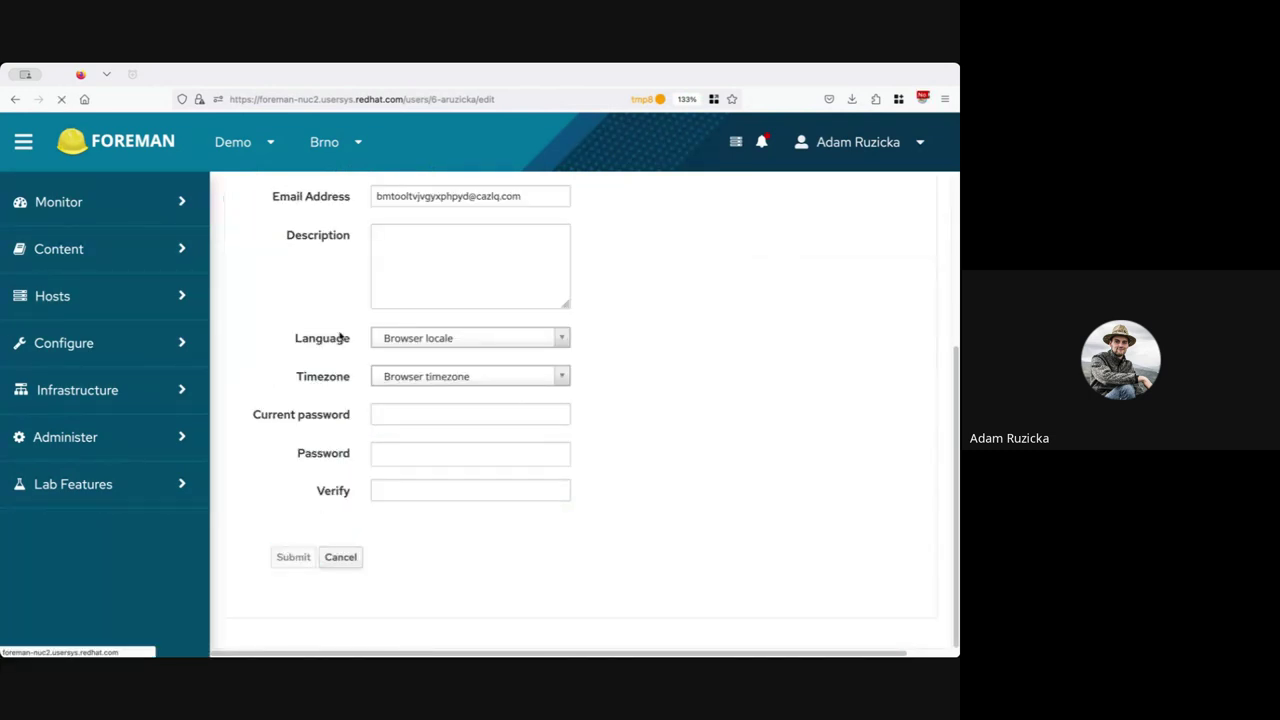
Reopen the same user account and show the mail notification settings in its Email Preferences
{"action": "left_click", "coordinate": [281, 321]}
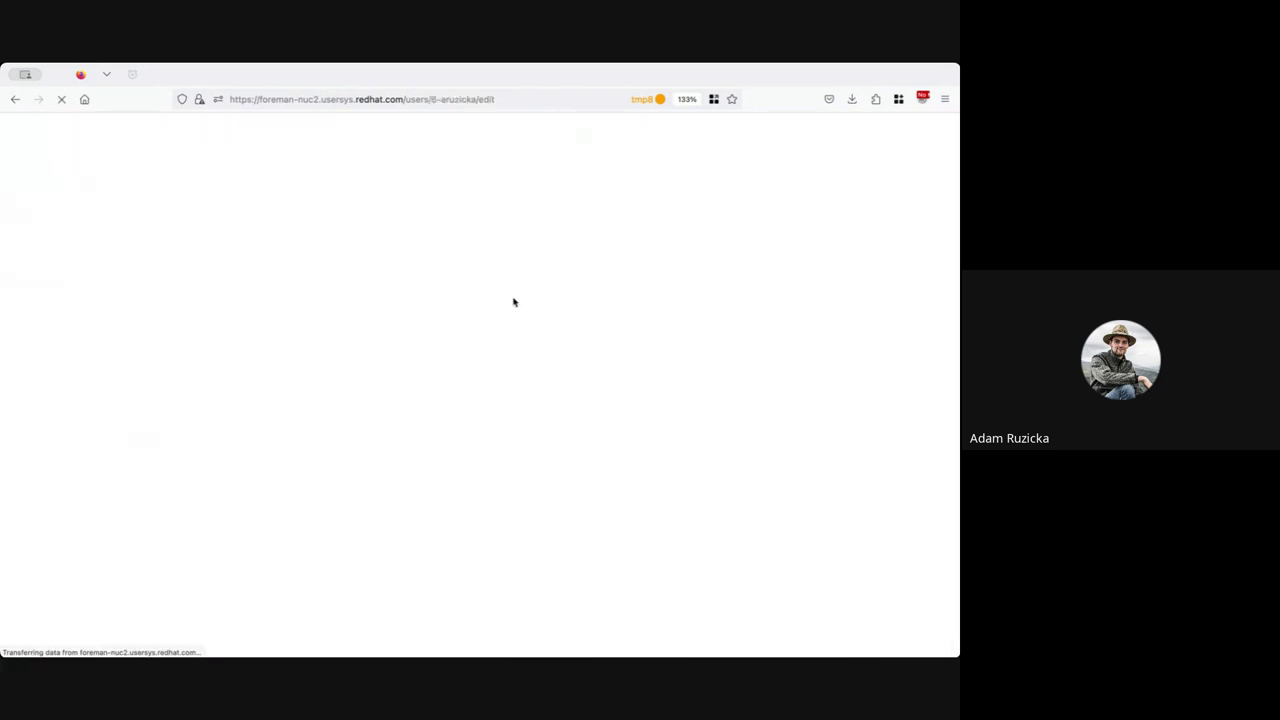
{"action": "left_click", "coordinate": [360, 284]}
{"action": "scroll", "coordinate": [397, 243], "scroll_direction": "down", "scroll_amount": 3}
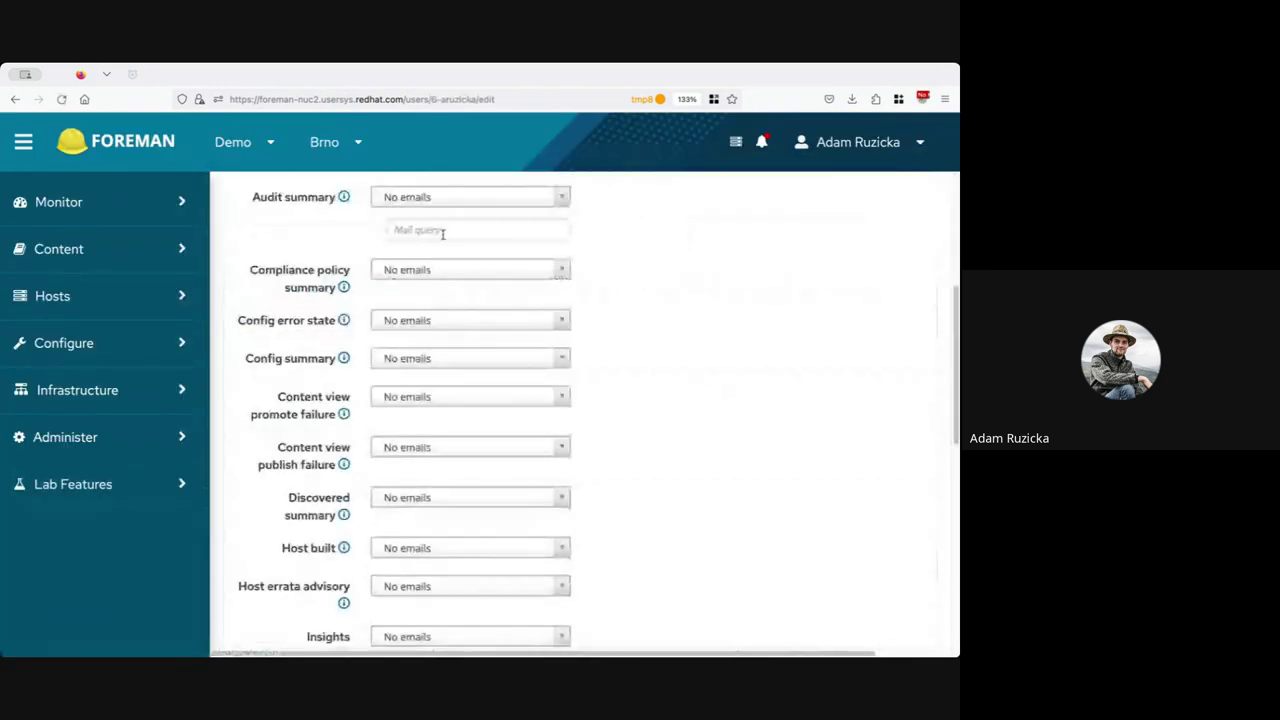
{"action": "scroll", "coordinate": [477, 251], "scroll_direction": "up", "scroll_amount": 2}
{"action": "scroll", "coordinate": [511, 235], "scroll_direction": "down", "scroll_amount": 2}
{"action": "left_click", "coordinate": [525, 231]}
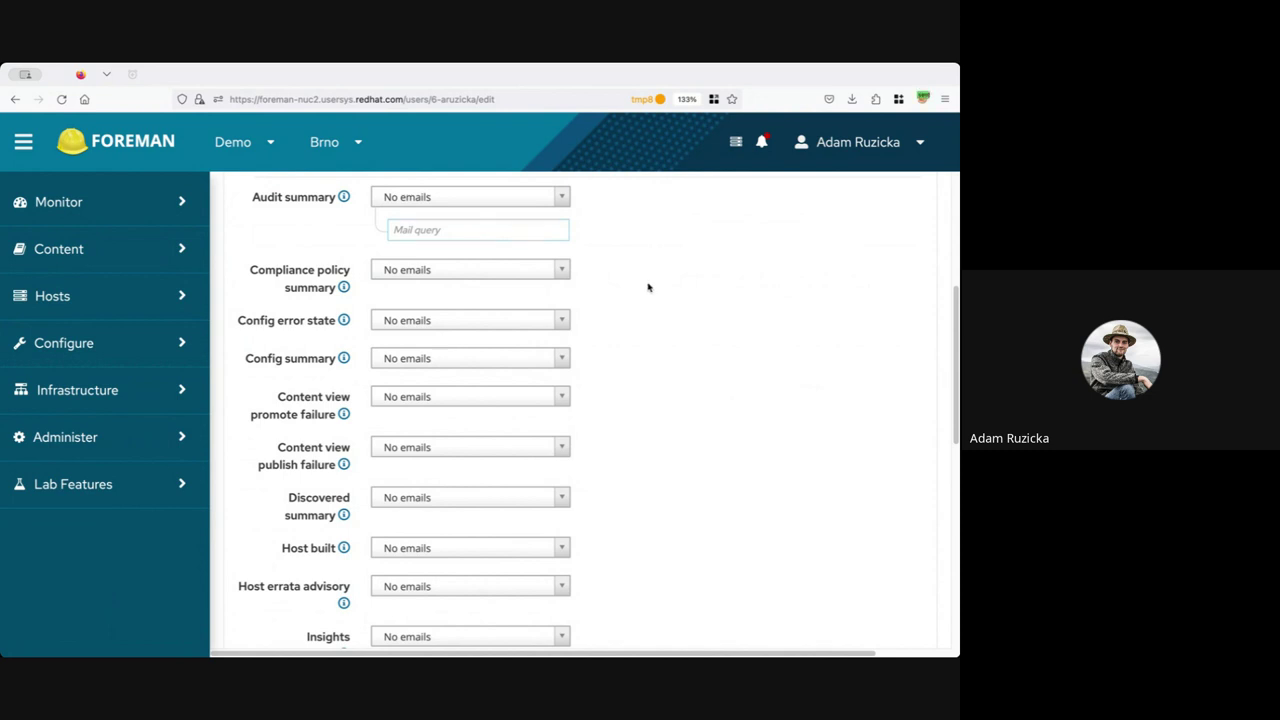
{"action": "scroll", "coordinate": [648, 287], "scroll_direction": "up", "scroll_amount": 1}
{"action": "scroll", "coordinate": [640, 288], "scroll_direction": "down", "scroll_amount": 1}
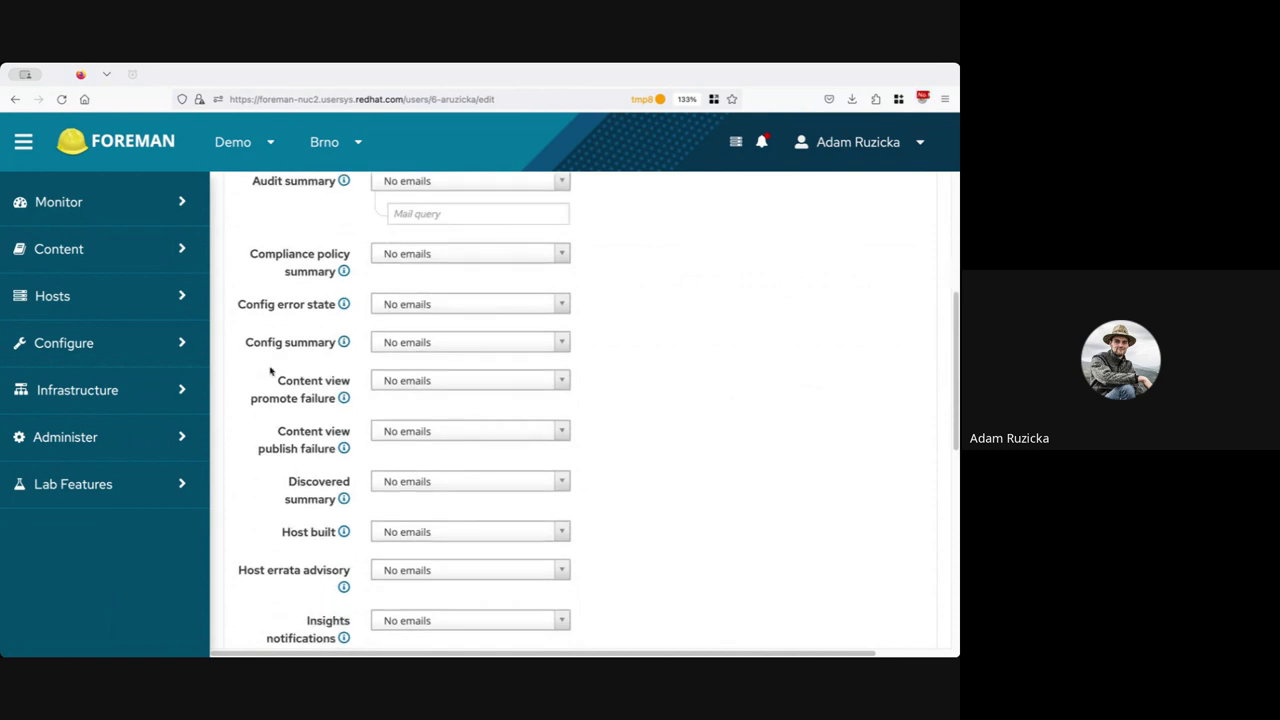
Highlight the Content view promote failure, Proxy sync failure and Repository sync failure notification labels in turn
{"action": "left_click_drag", "start_coordinate": [275, 381], "coordinate": [337, 401]}
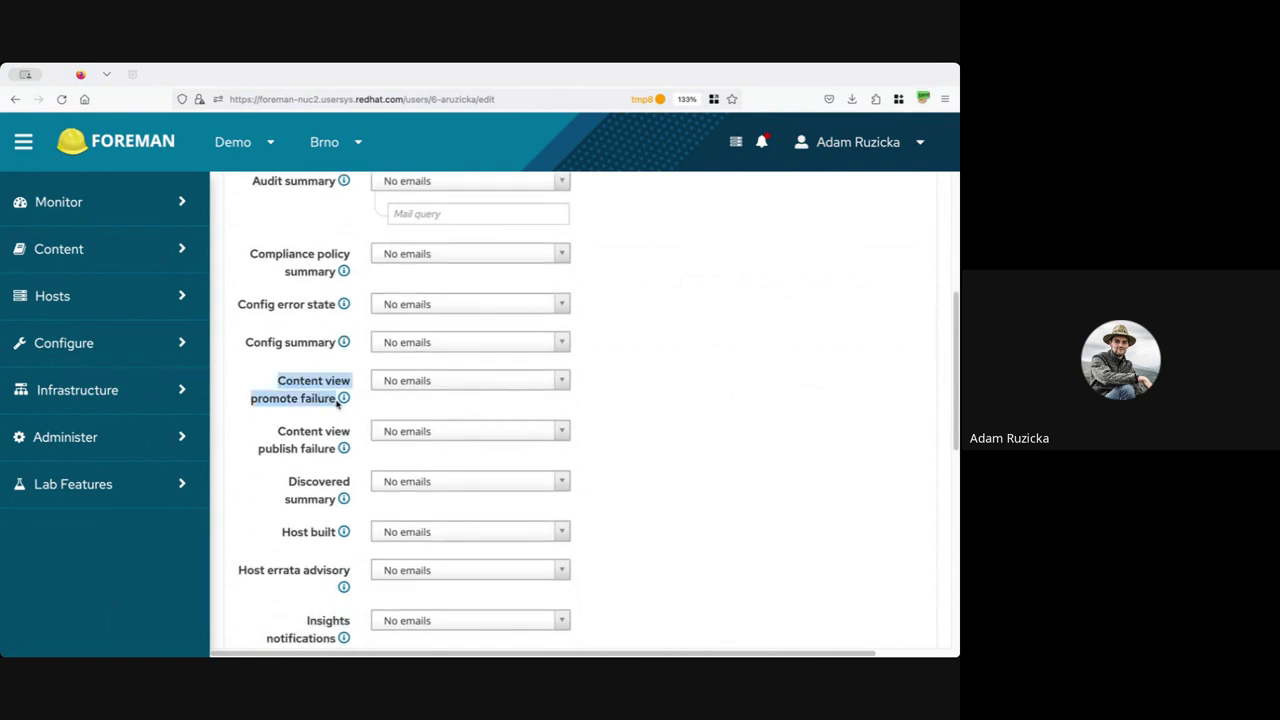
{"action": "left_click", "coordinate": [305, 398]}
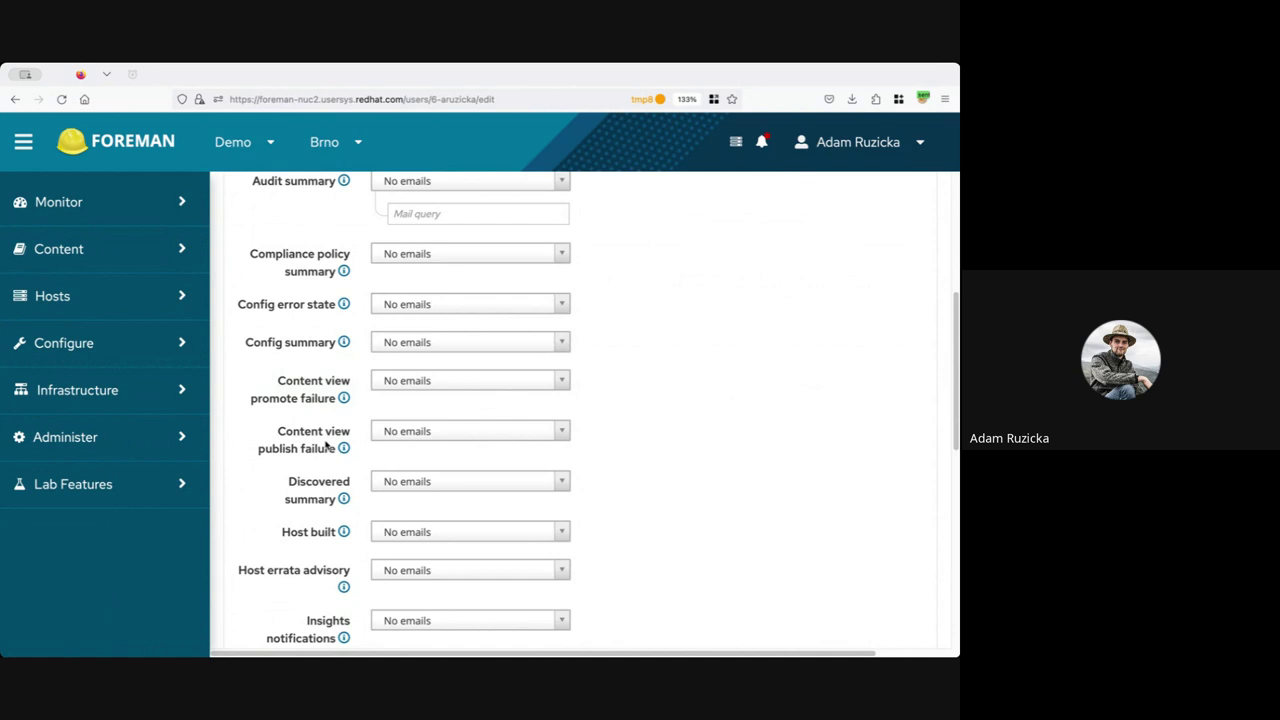
{"action": "scroll", "coordinate": [326, 445], "scroll_direction": "down", "scroll_amount": 5}
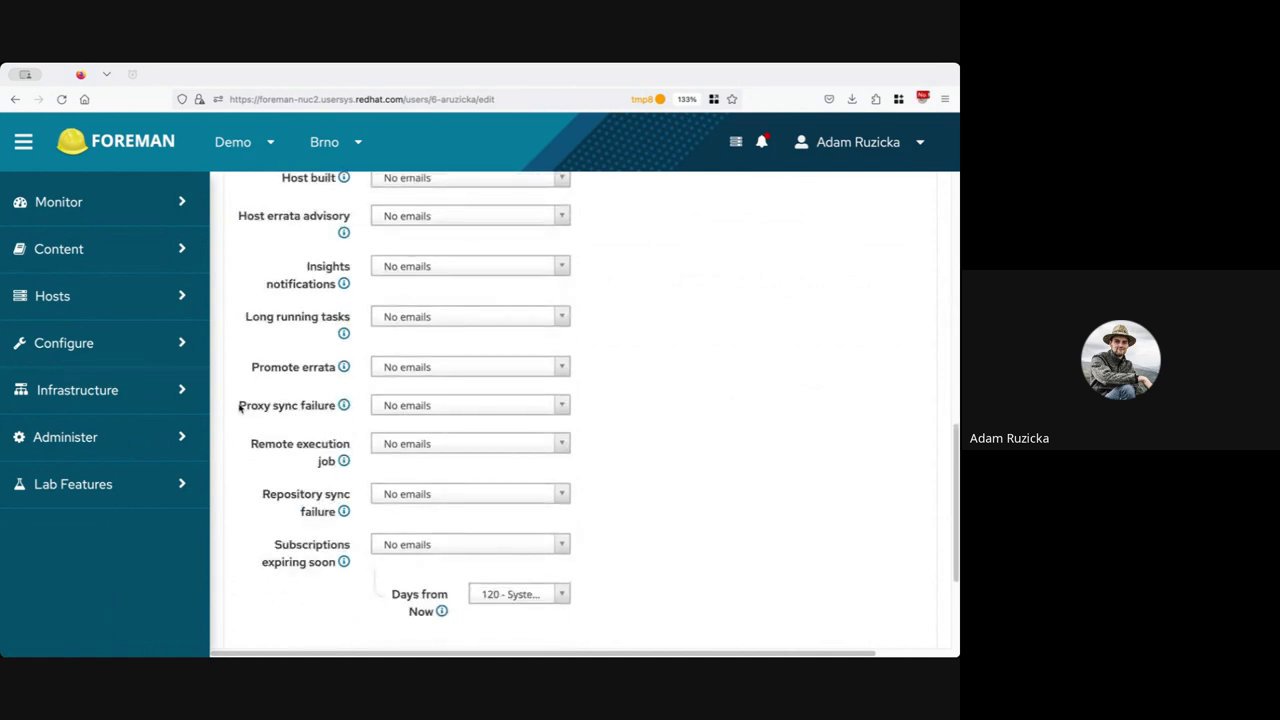
{"action": "left_click_drag", "start_coordinate": [240, 407], "coordinate": [341, 413]}
{"action": "left_click", "coordinate": [338, 412]}
{"action": "left_click_drag", "start_coordinate": [264, 493], "coordinate": [336, 516]}
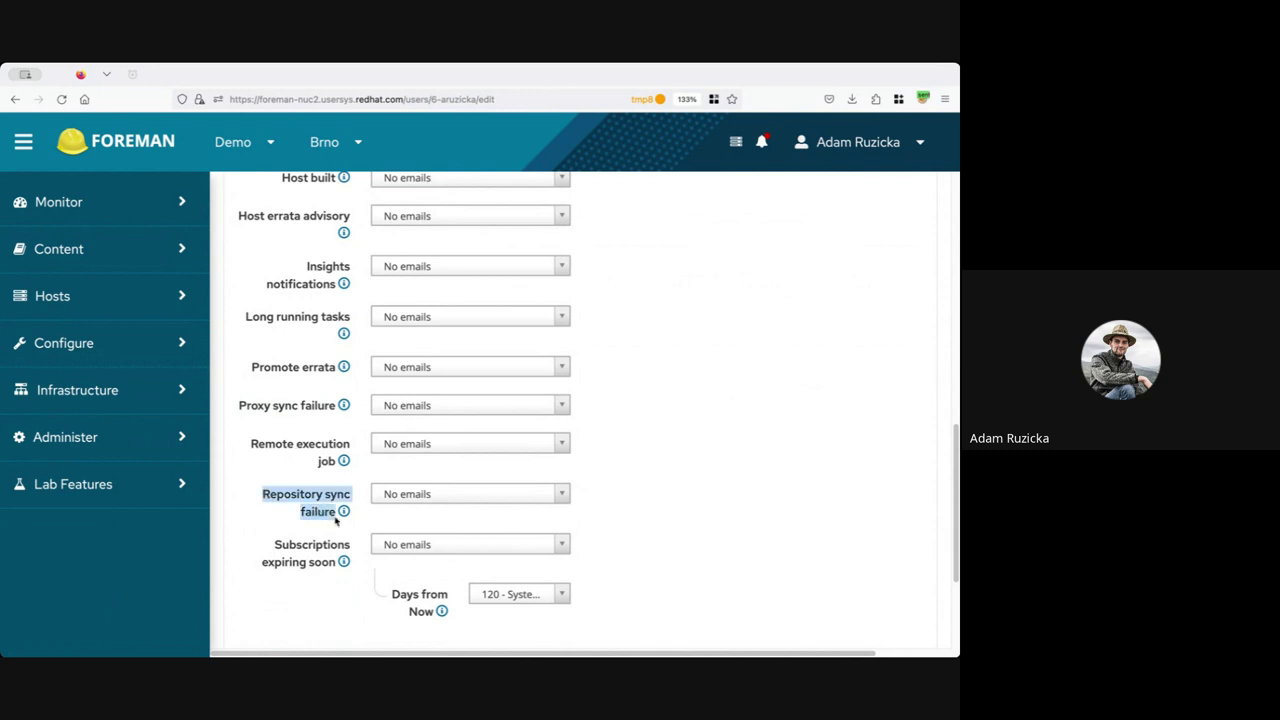
{"action": "left_click", "coordinate": [322, 515]}
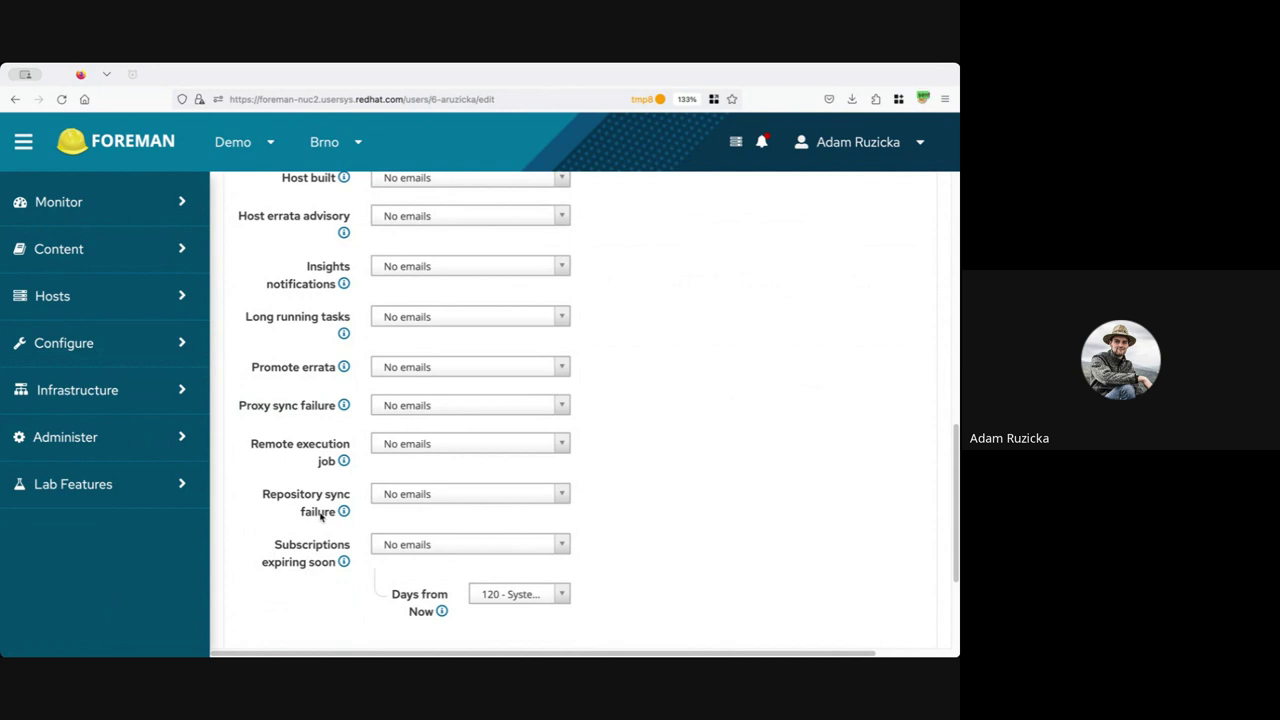
Set the Repository sync failure notification to Subscribe and submit the user's changes
{"action": "left_click", "coordinate": [430, 497]}
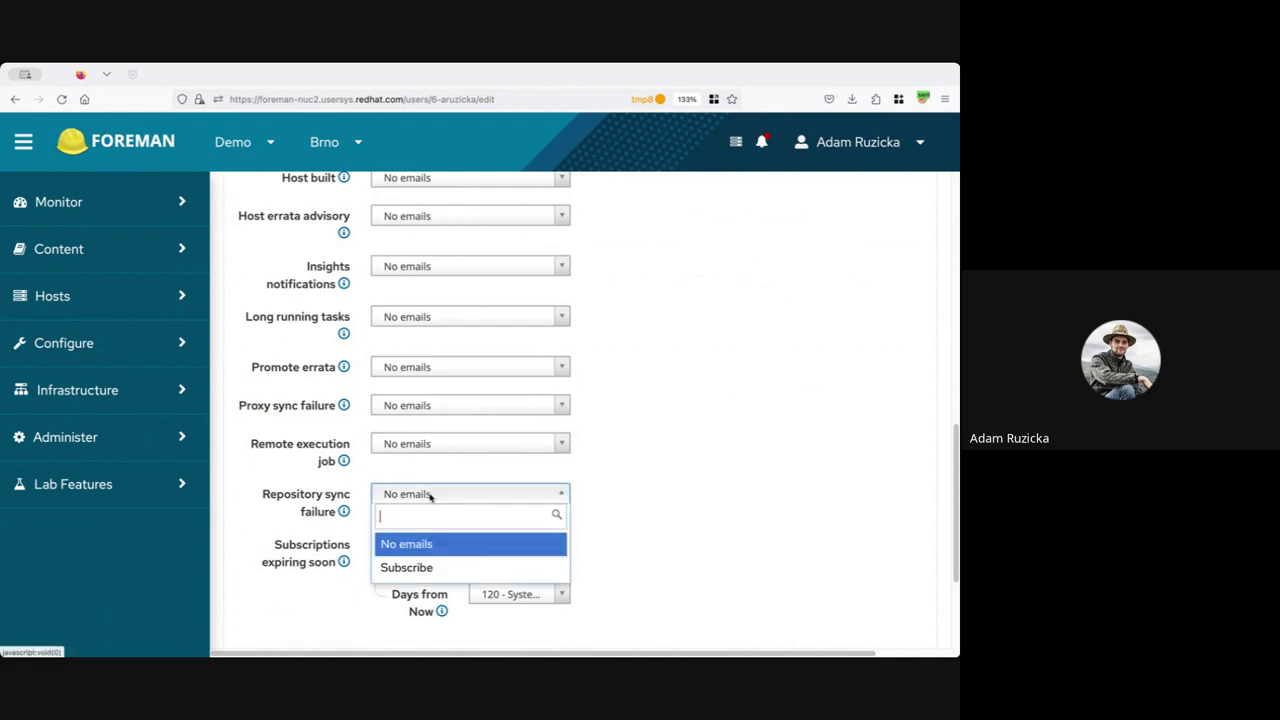
{"action": "left_click", "coordinate": [405, 568]}
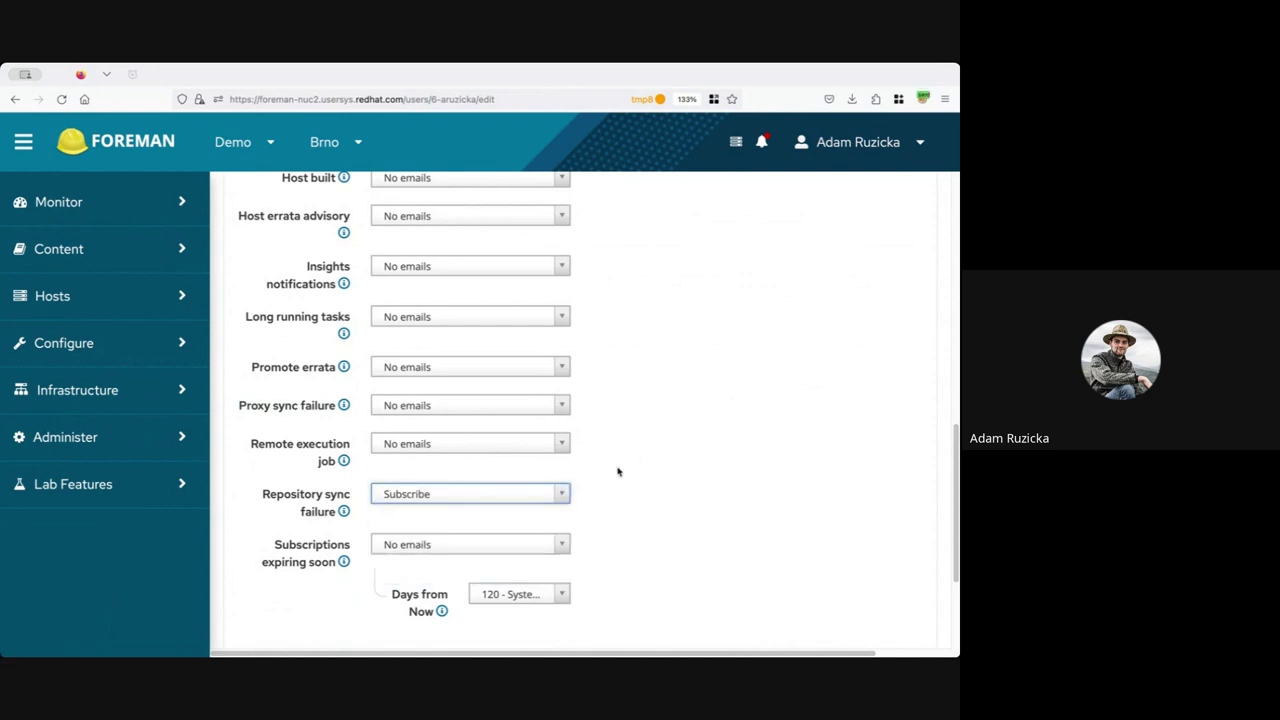
{"action": "left_click", "coordinate": [666, 424]}
{"action": "scroll", "coordinate": [660, 420], "scroll_direction": "down", "scroll_amount": 3}
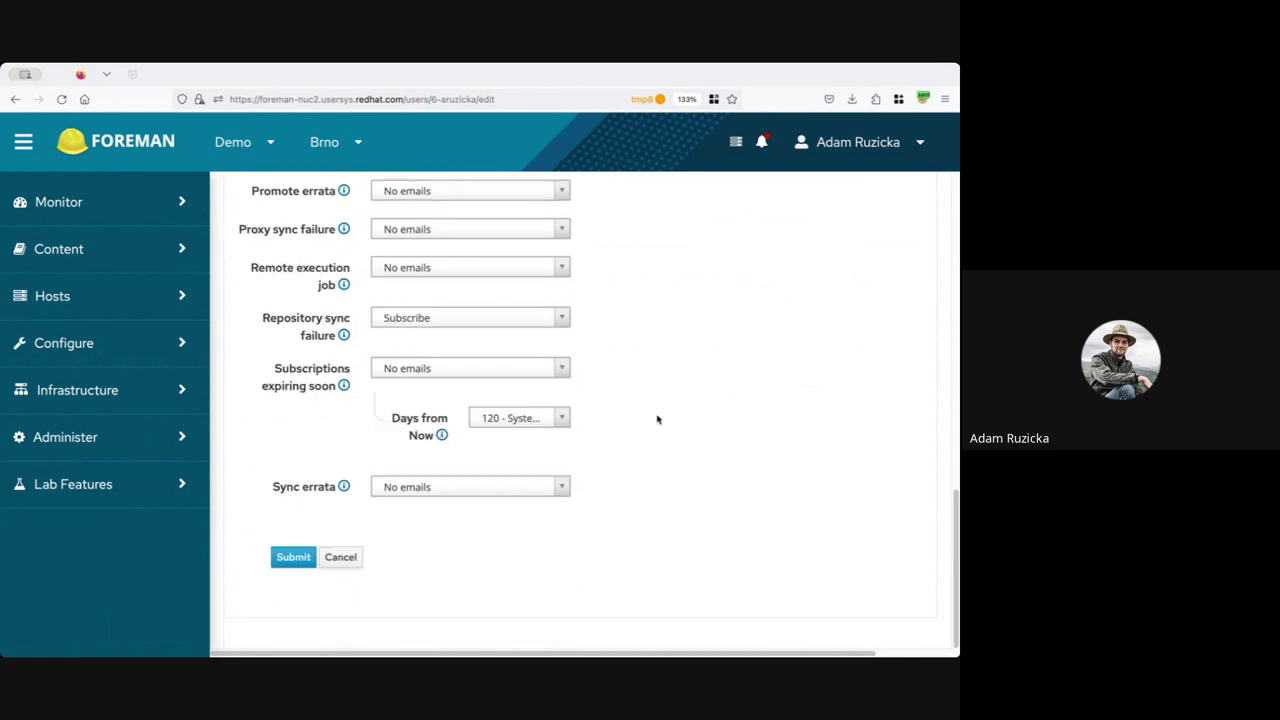
{"action": "left_click", "coordinate": [292, 556]}
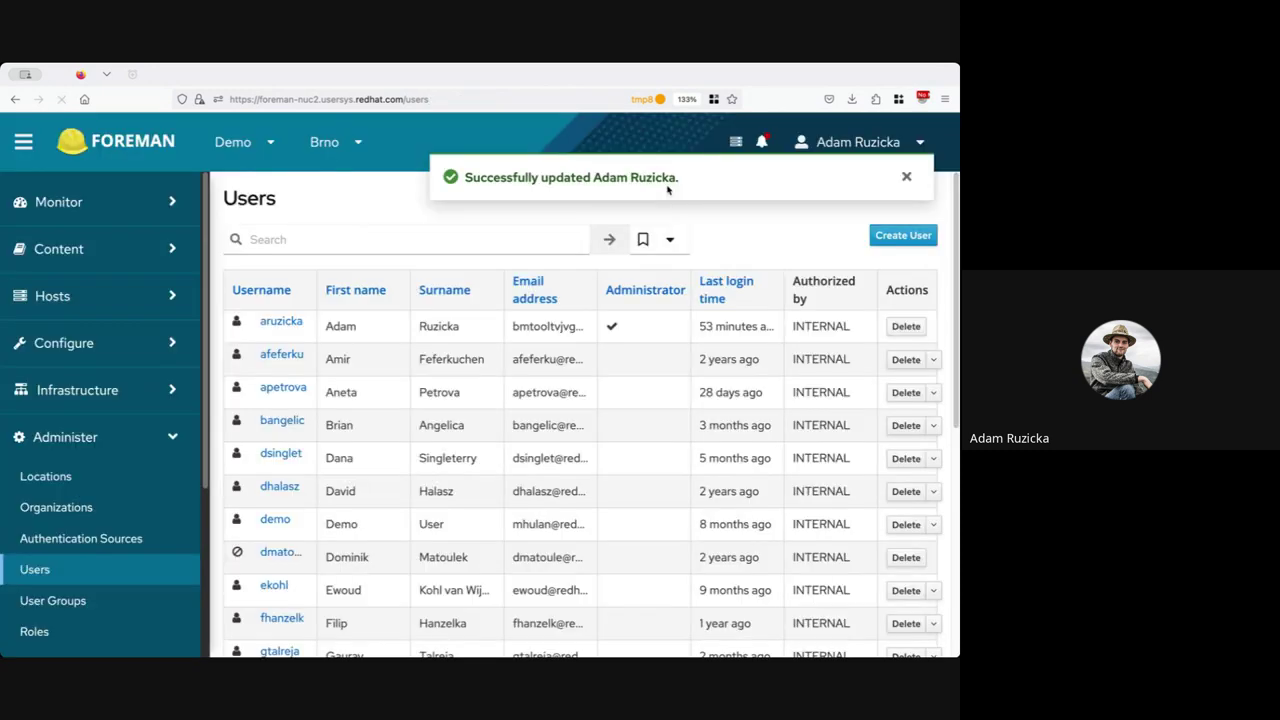
Open the Only the best things repository from its product in the Content Products list
{"action": "left_click", "coordinate": [58, 249]}
{"action": "left_click", "coordinate": [44, 350]}
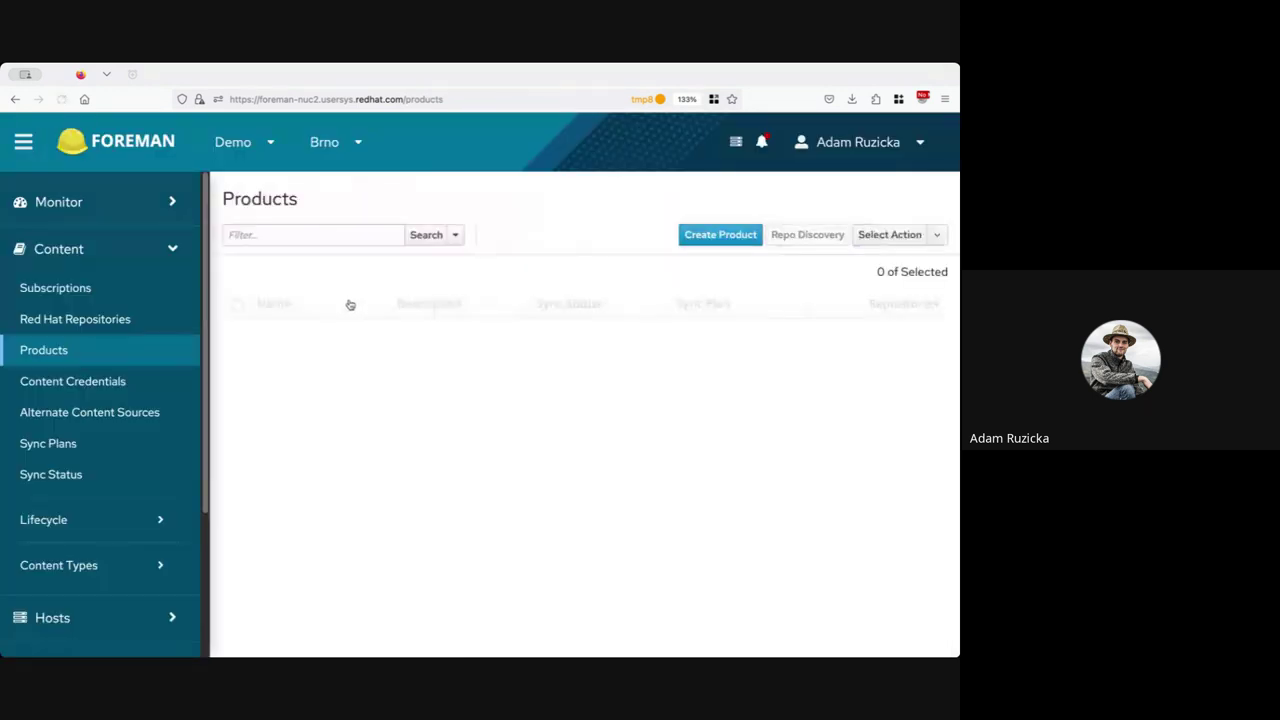
{"action": "scroll", "coordinate": [340, 306], "scroll_direction": "down", "scroll_amount": 3}
{"action": "scroll", "coordinate": [334, 289], "scroll_direction": "up", "scroll_amount": 1}
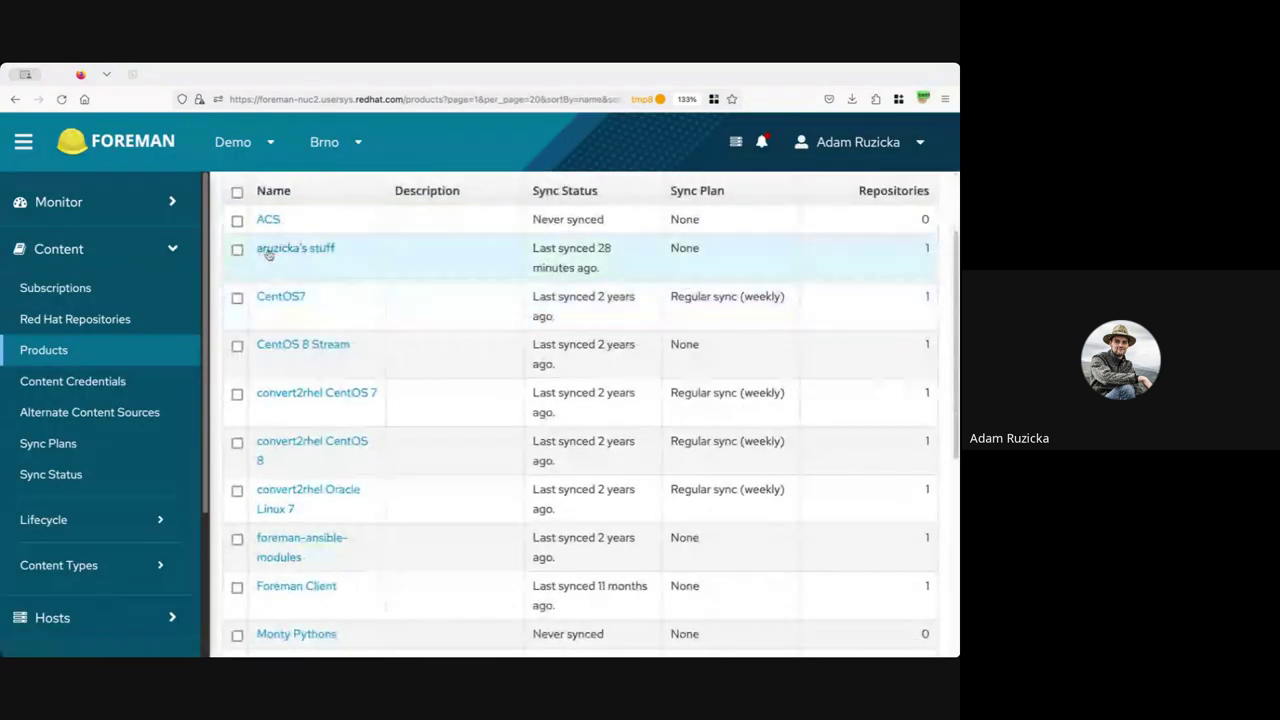
{"action": "left_click", "coordinate": [270, 251]}
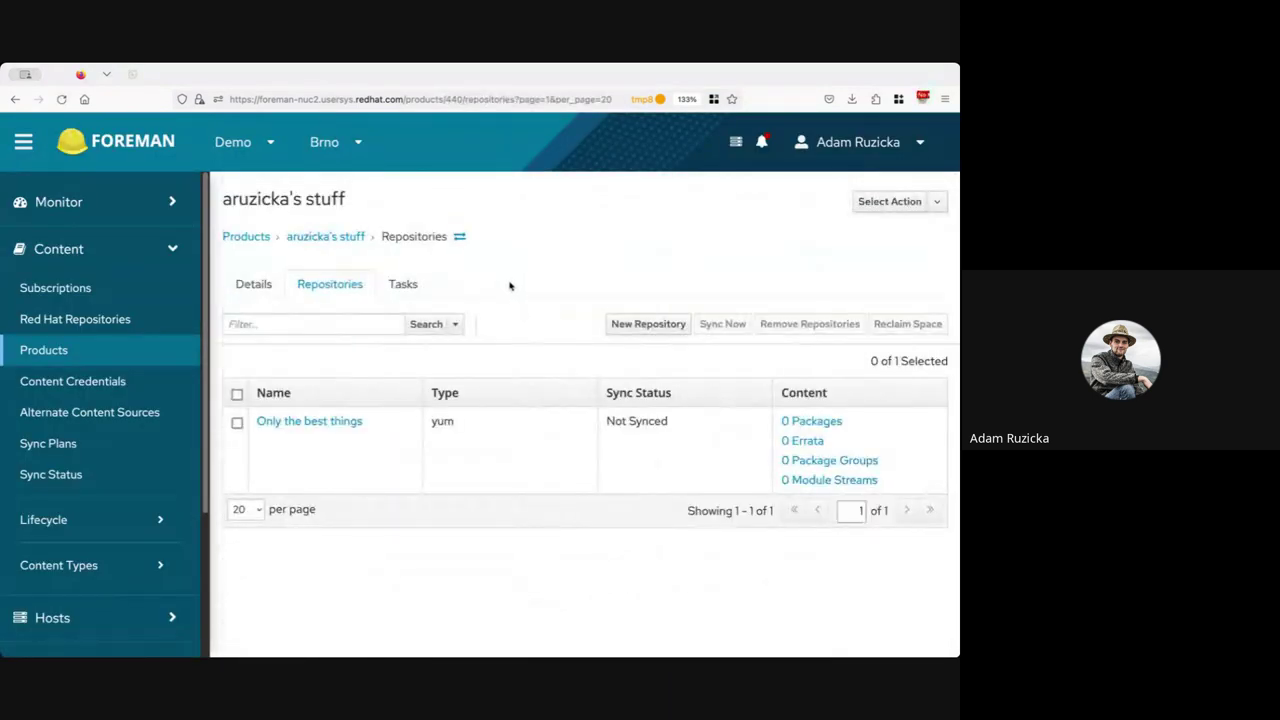
{"action": "left_click", "coordinate": [272, 422]}
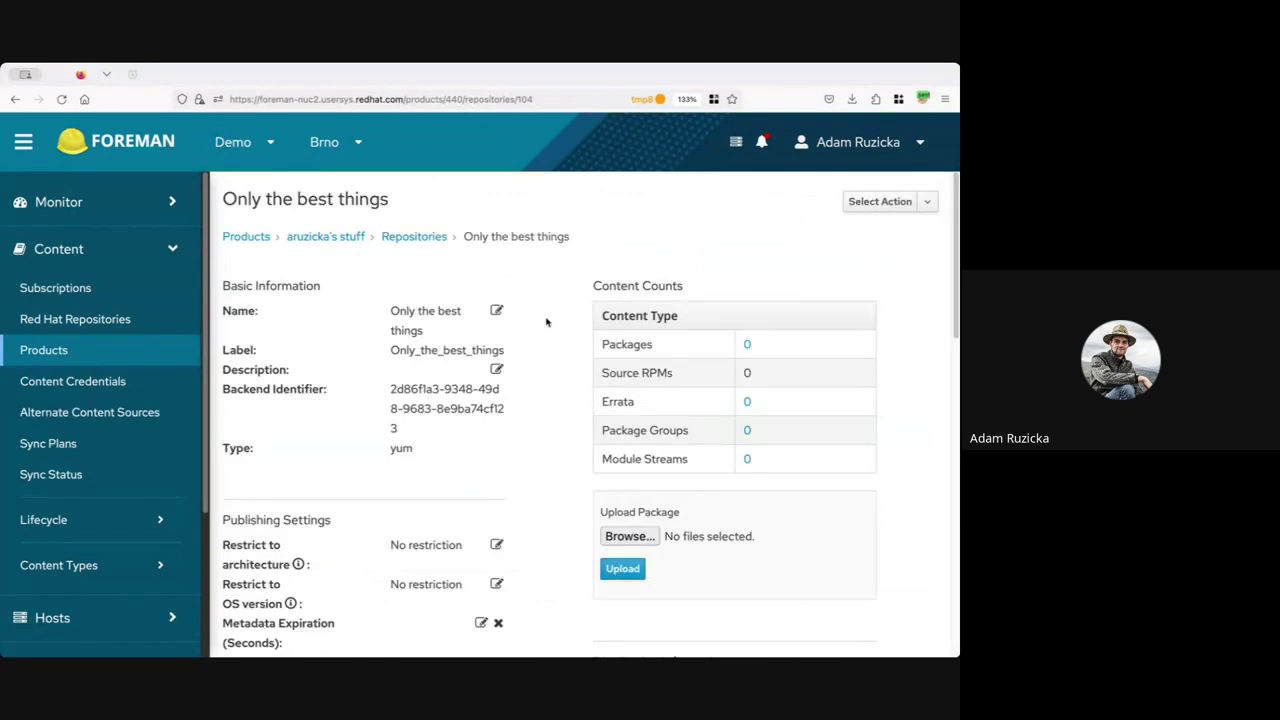
Examine the Upstream URL in the repository's Sync Settings, highlight it in edit mode, and cancel the edit
{"action": "scroll", "coordinate": [546, 322], "scroll_direction": "down", "scroll_amount": 2}
{"action": "scroll", "coordinate": [546, 322], "scroll_direction": "down", "scroll_amount": 5}
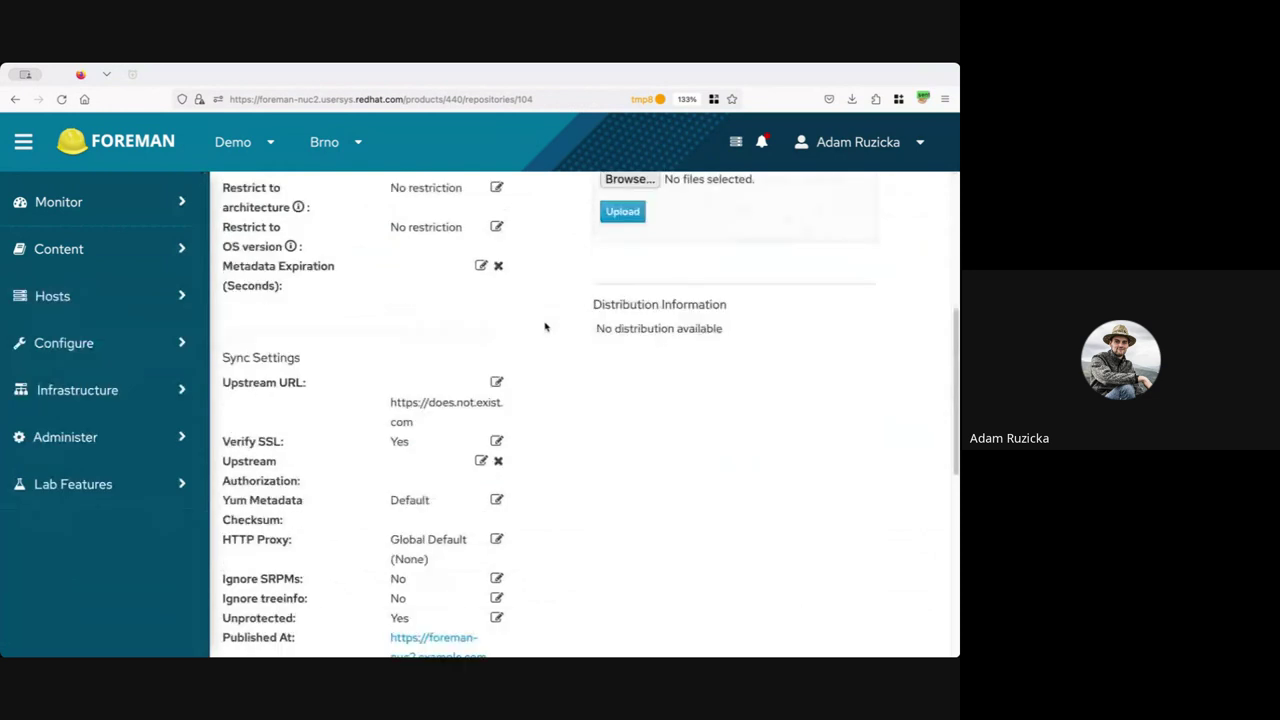
{"action": "left_click", "coordinate": [438, 400]}
{"action": "left_click_drag", "start_coordinate": [424, 370], "coordinate": [517, 377]}
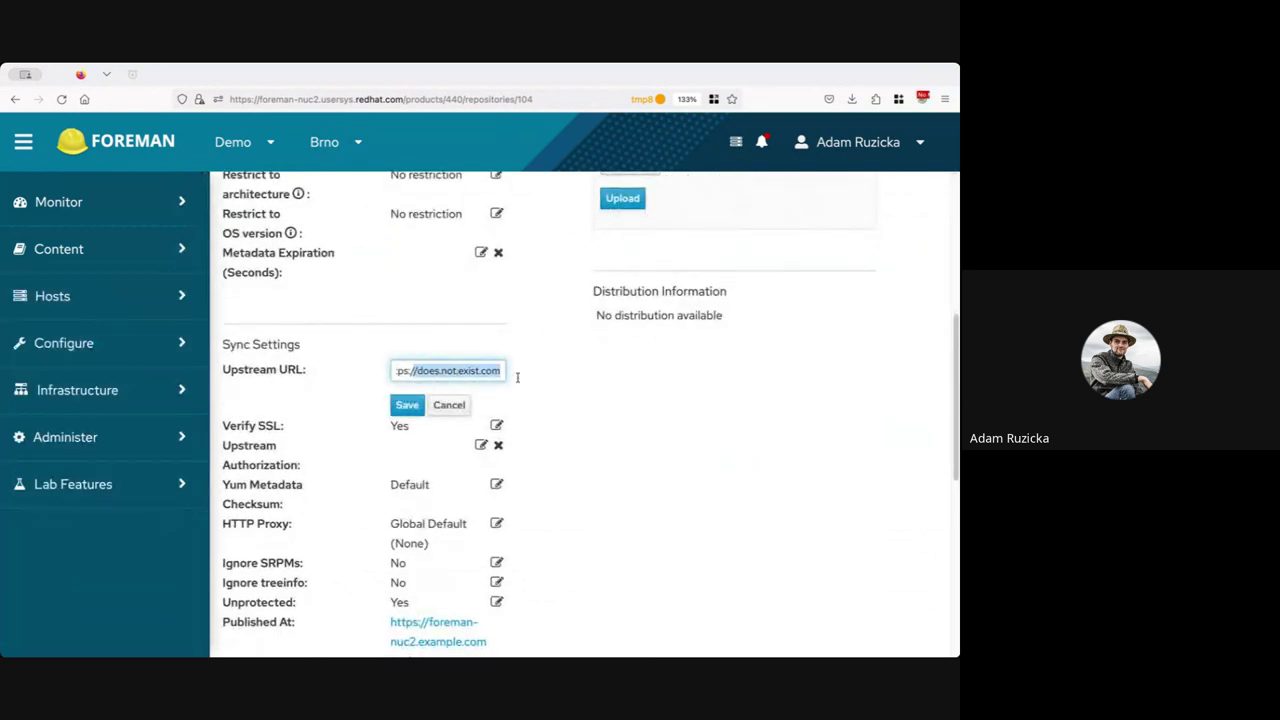
{"action": "left_click", "coordinate": [543, 377]}
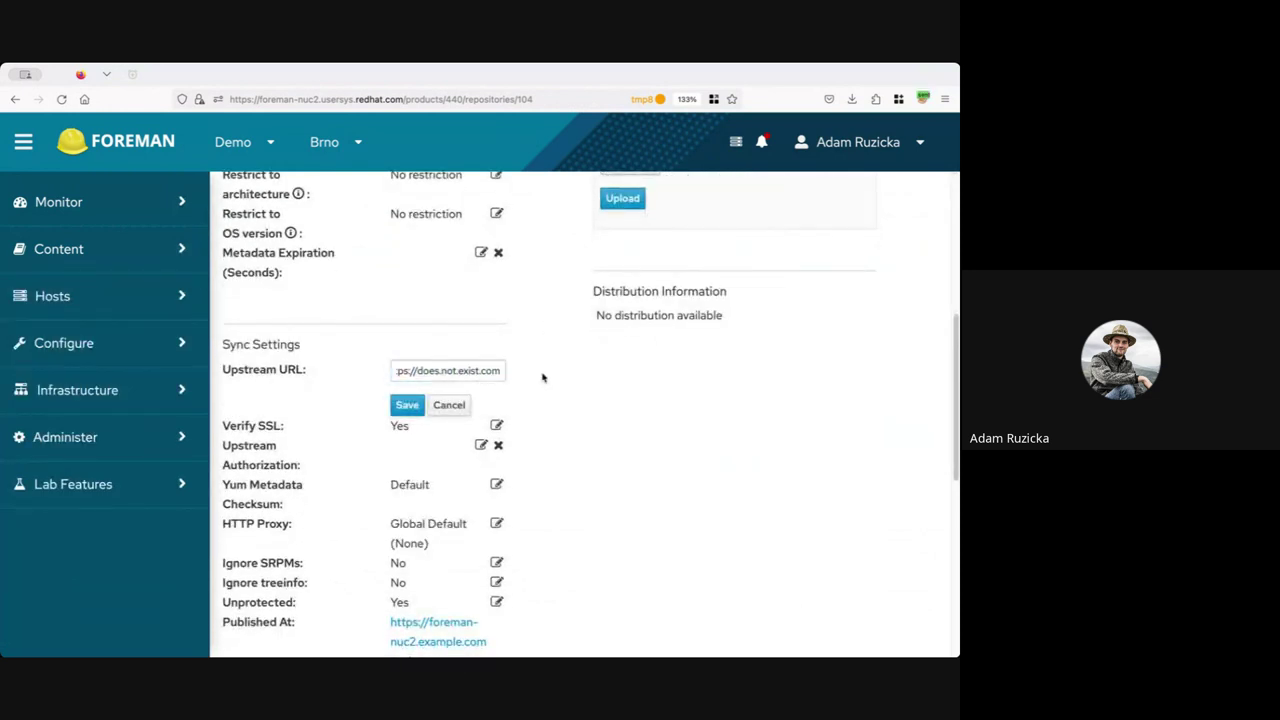
{"action": "left_click", "coordinate": [452, 408]}
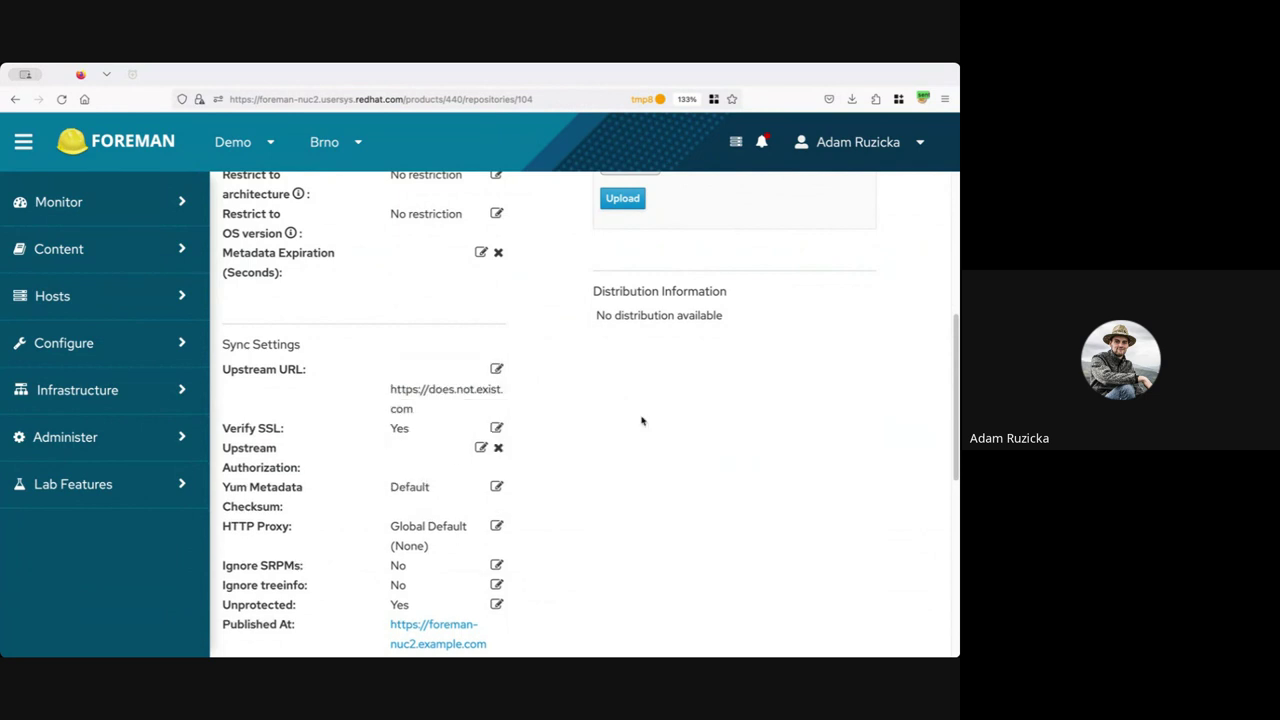
Start a synchronization of the Only the best things repository
{"action": "scroll", "coordinate": [642, 421], "scroll_direction": "up", "scroll_amount": 5}
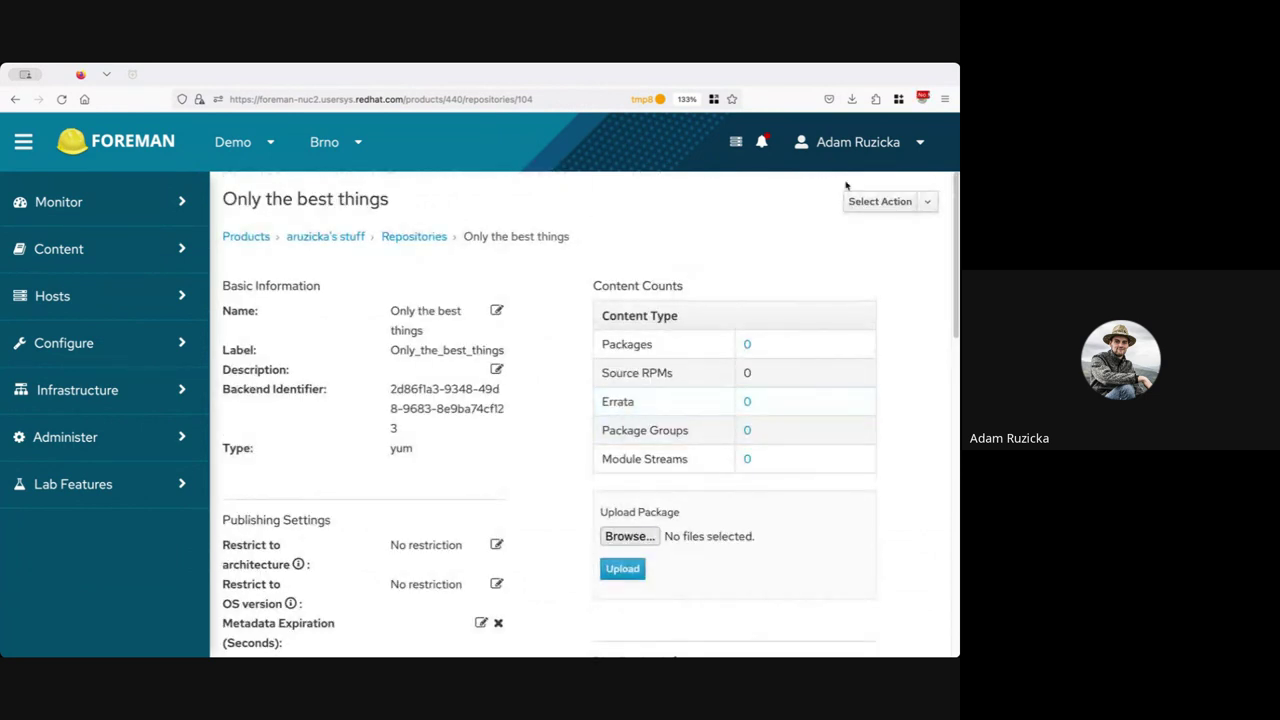
{"action": "left_click", "coordinate": [878, 201]}
{"action": "left_click", "coordinate": [809, 232]}
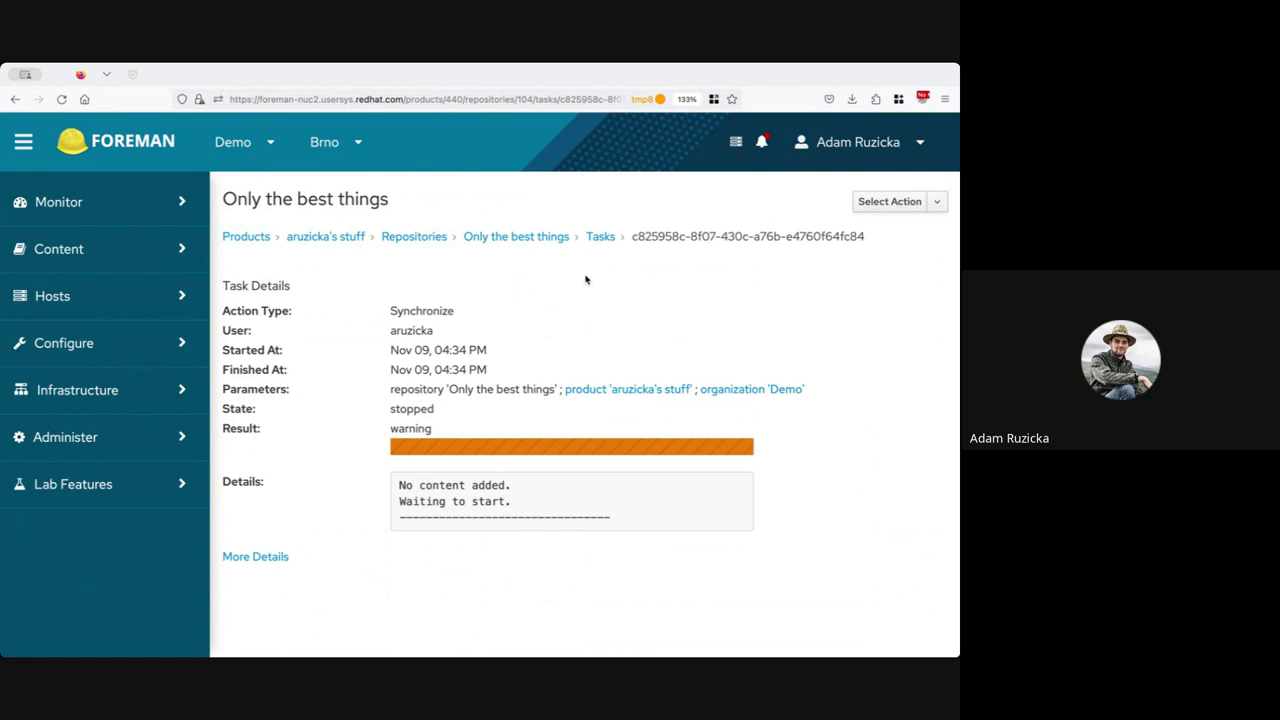
Switch to the 10 Minute Mail inbox, open the repository sync failure email, and highlight its subject line
{"action": "key", "text": "ctrl+Tab"}
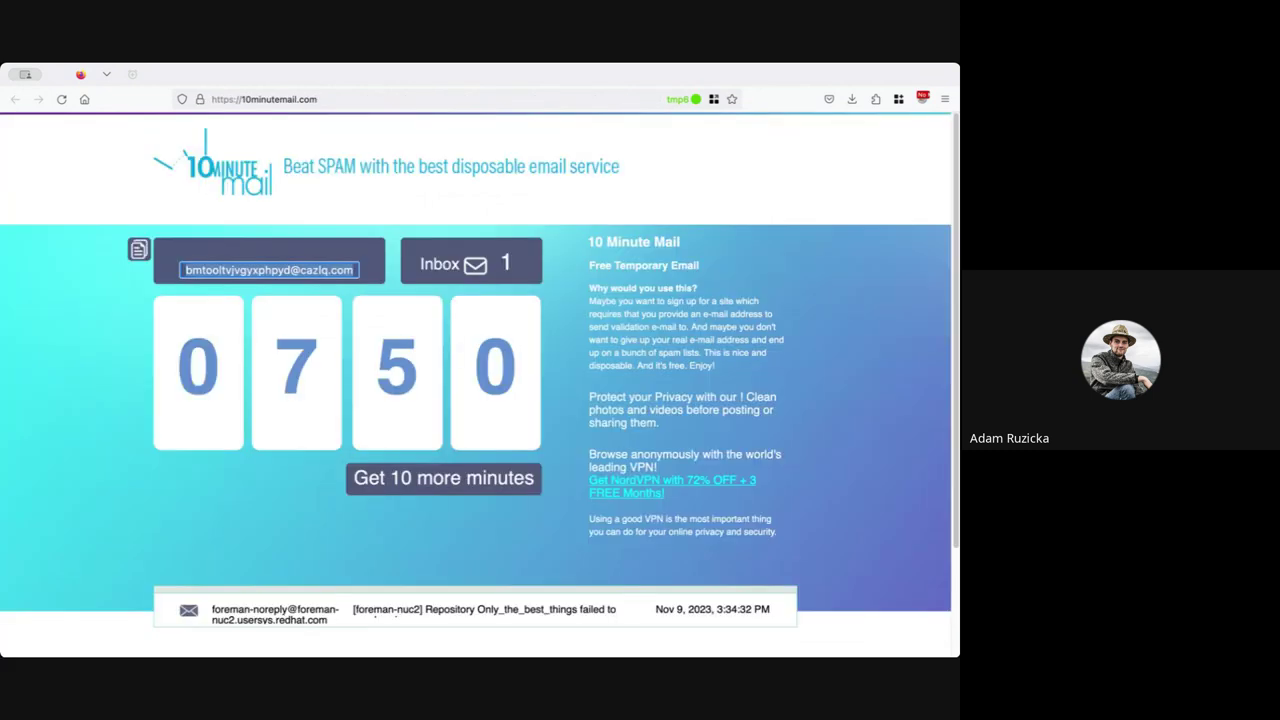
{"action": "scroll", "coordinate": [590, 354], "scroll_direction": "down", "scroll_amount": 3}
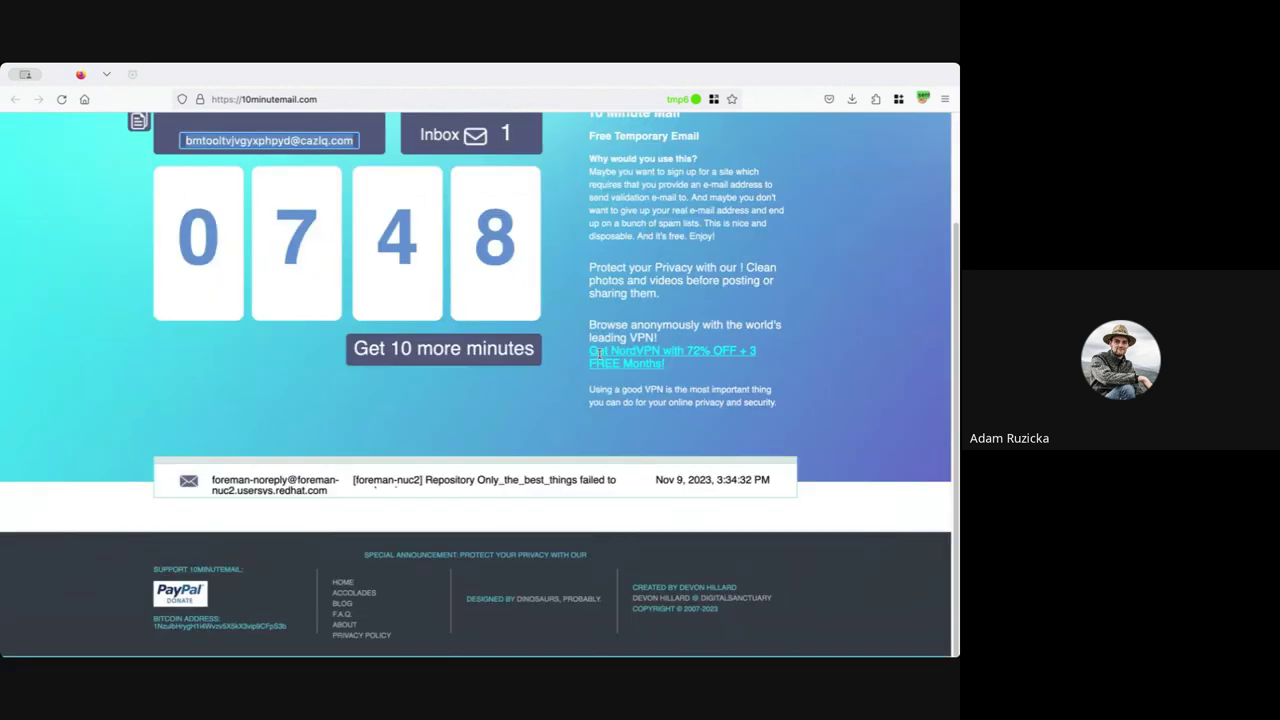
{"action": "left_click", "coordinate": [396, 491]}
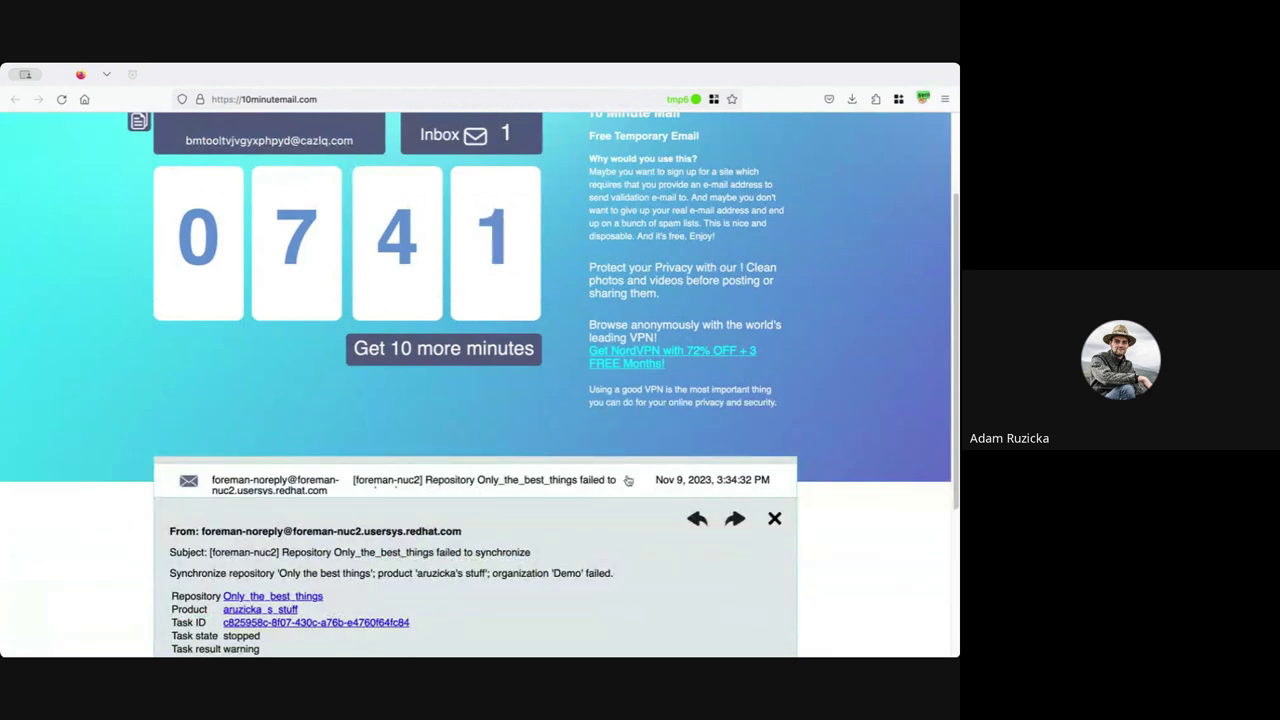
{"action": "triple_click", "coordinate": [420, 552]}
{"action": "scroll", "coordinate": [432, 550], "scroll_direction": "down", "scroll_amount": 1}
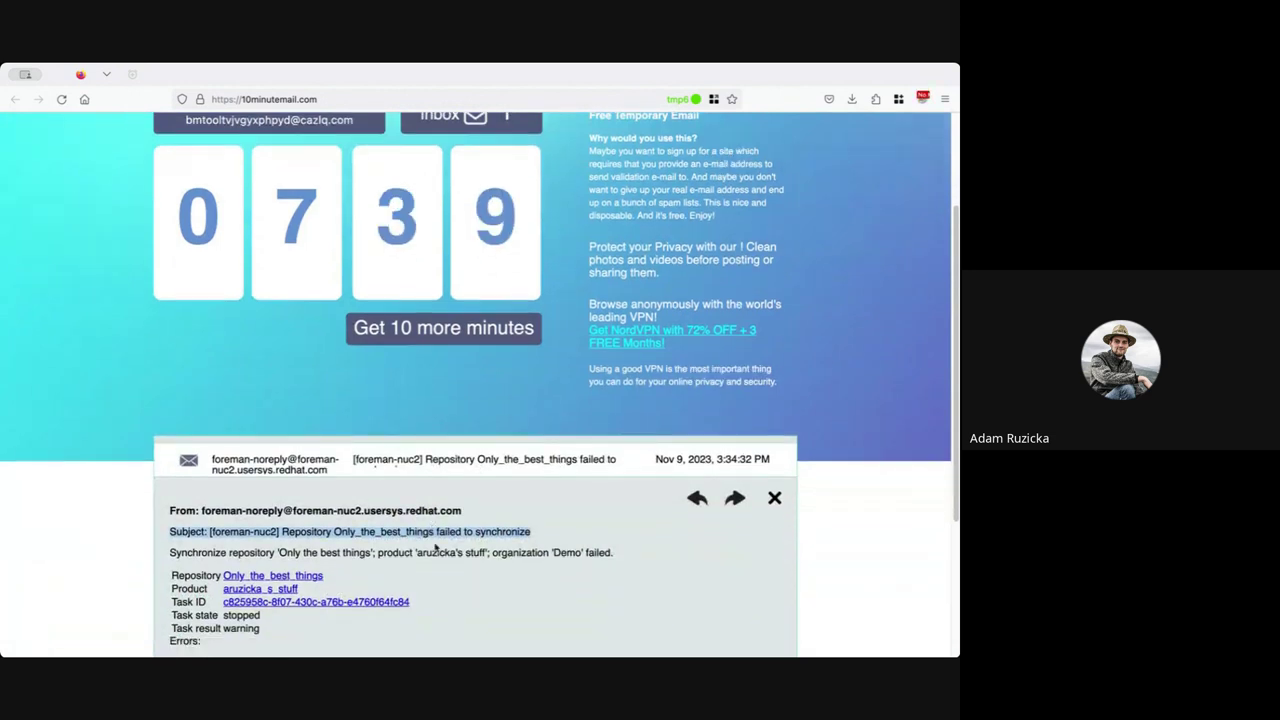
Enlarge the sync failure email to 120% and highlight the sentence naming the failed repository, product and organization
{"action": "left_click", "coordinate": [449, 529]}
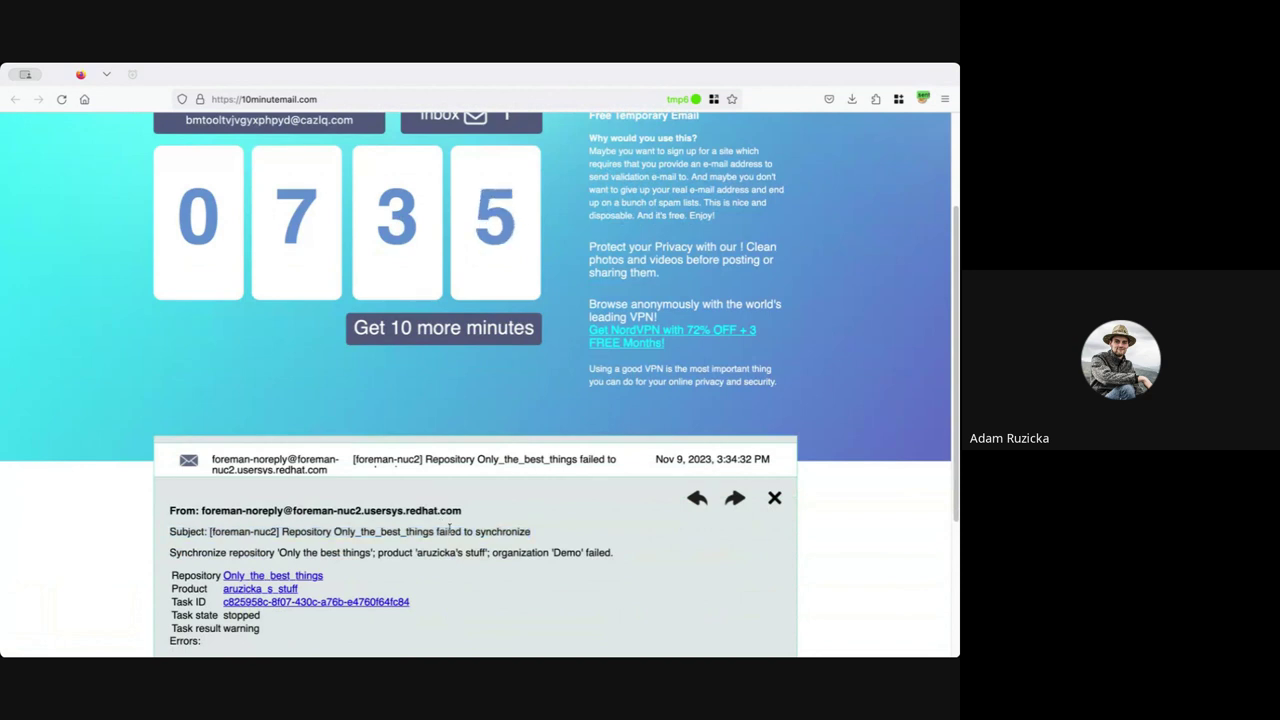
{"action": "key", "text": "ctrl+plus"}
{"action": "key", "text": "ctrl+plus"}
{"action": "scroll", "coordinate": [522, 481], "scroll_direction": "down", "scroll_amount": 5}
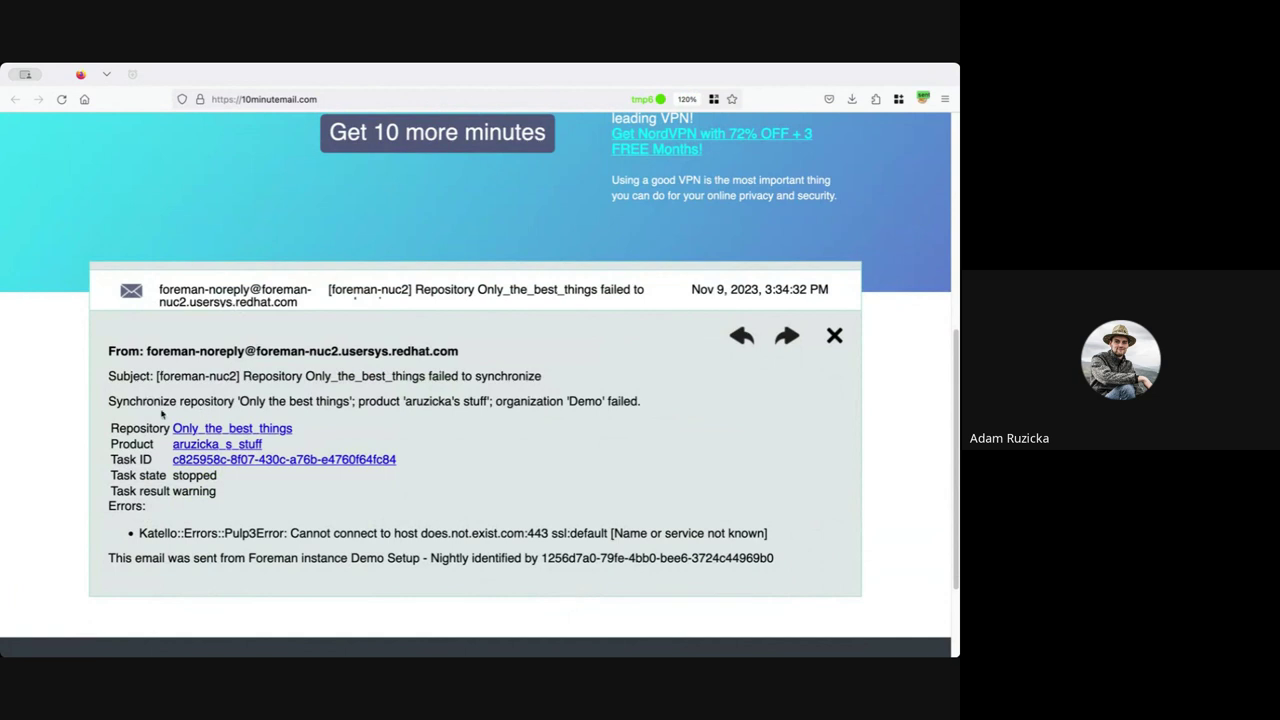
{"action": "left_click_drag", "start_coordinate": [108, 404], "coordinate": [224, 401]}
{"action": "double_click", "coordinate": [198, 400]}
{"action": "left_click", "coordinate": [180, 394]}
{"action": "left_click_drag", "start_coordinate": [106, 403], "coordinate": [197, 402]}
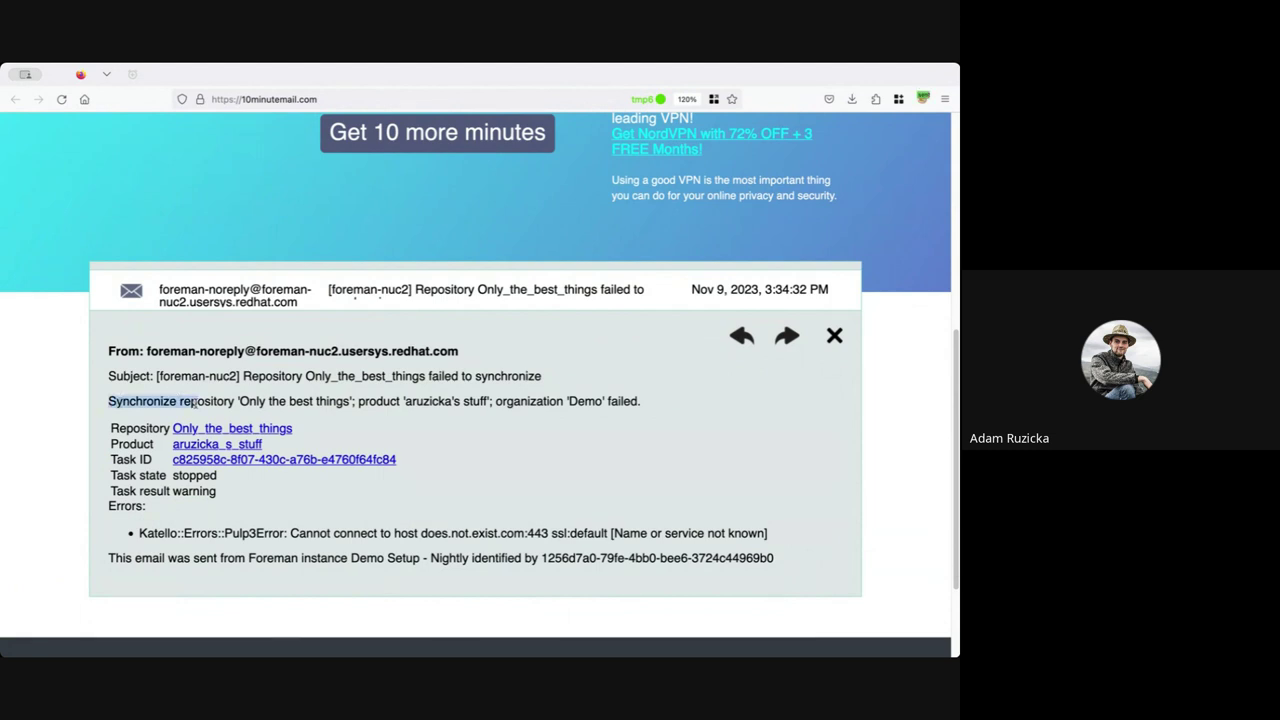
{"action": "left_click", "coordinate": [197, 402]}
{"action": "left_click_drag", "start_coordinate": [403, 403], "coordinate": [473, 405]}
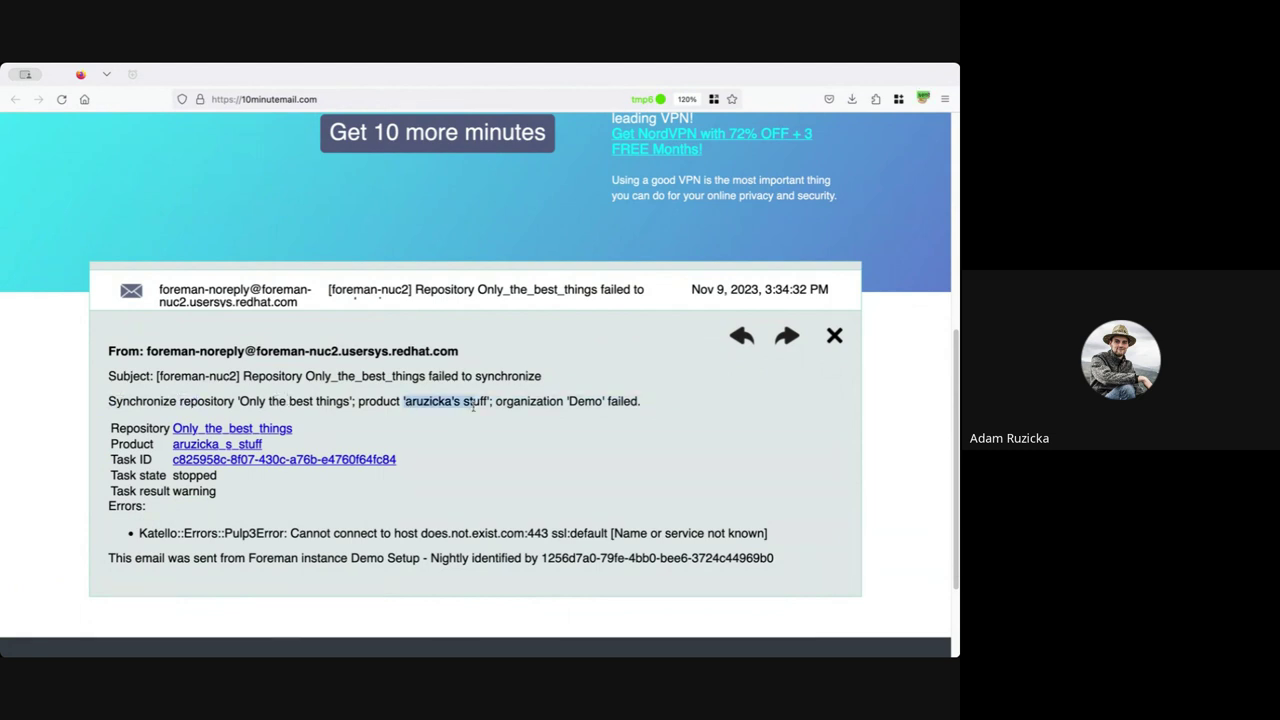
{"action": "left_click", "coordinate": [474, 405]}
{"action": "left_click_drag", "start_coordinate": [571, 401], "coordinate": [609, 401]}
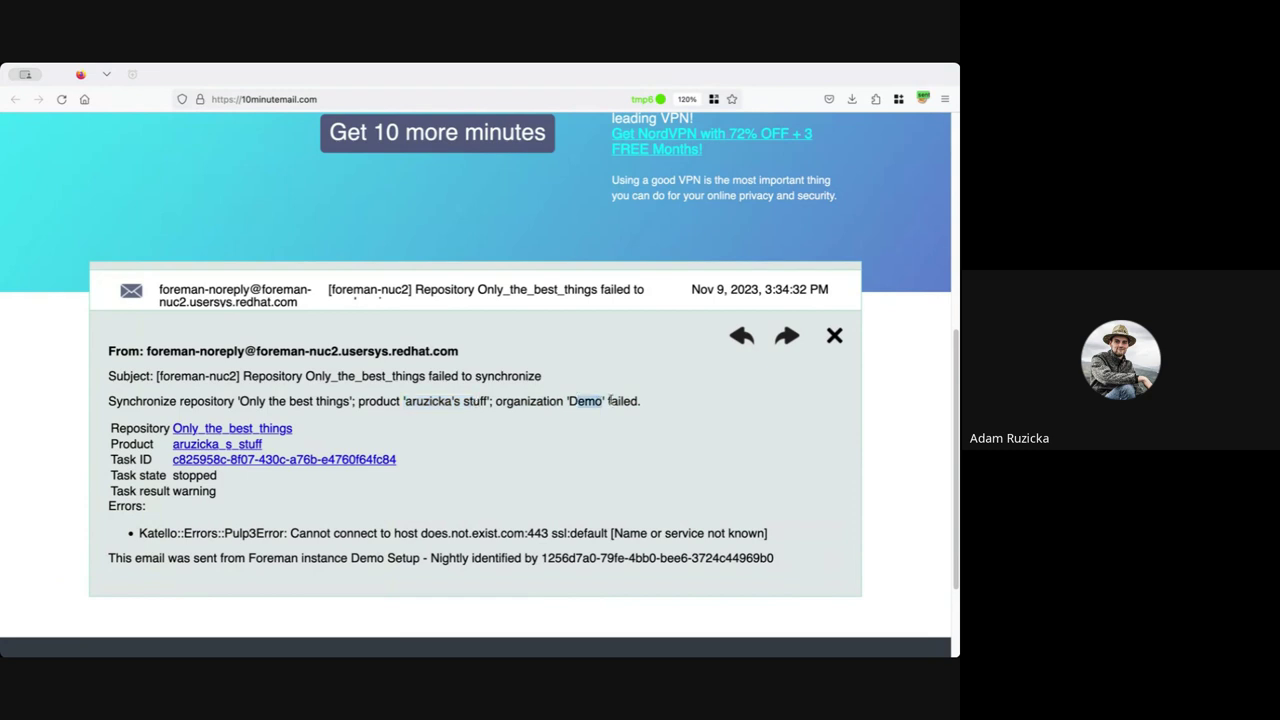
{"action": "triple_click", "coordinate": [624, 401]}
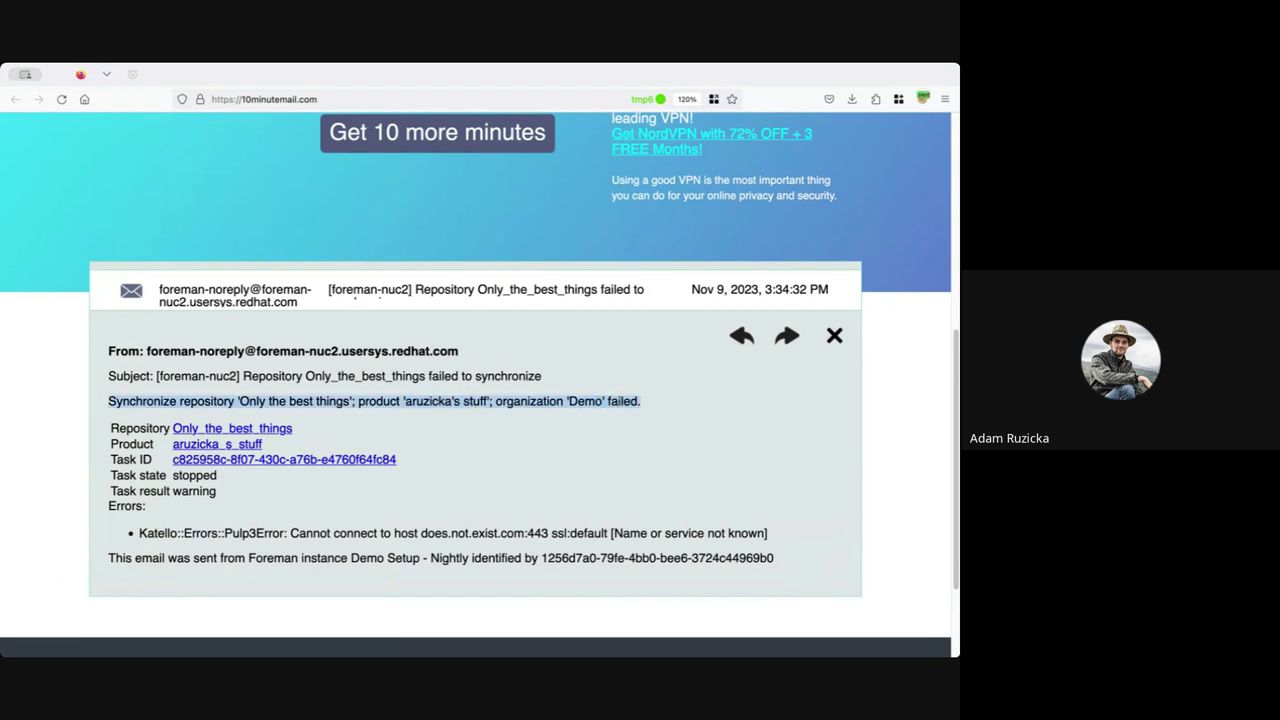
{"action": "left_click", "coordinate": [316, 438]}
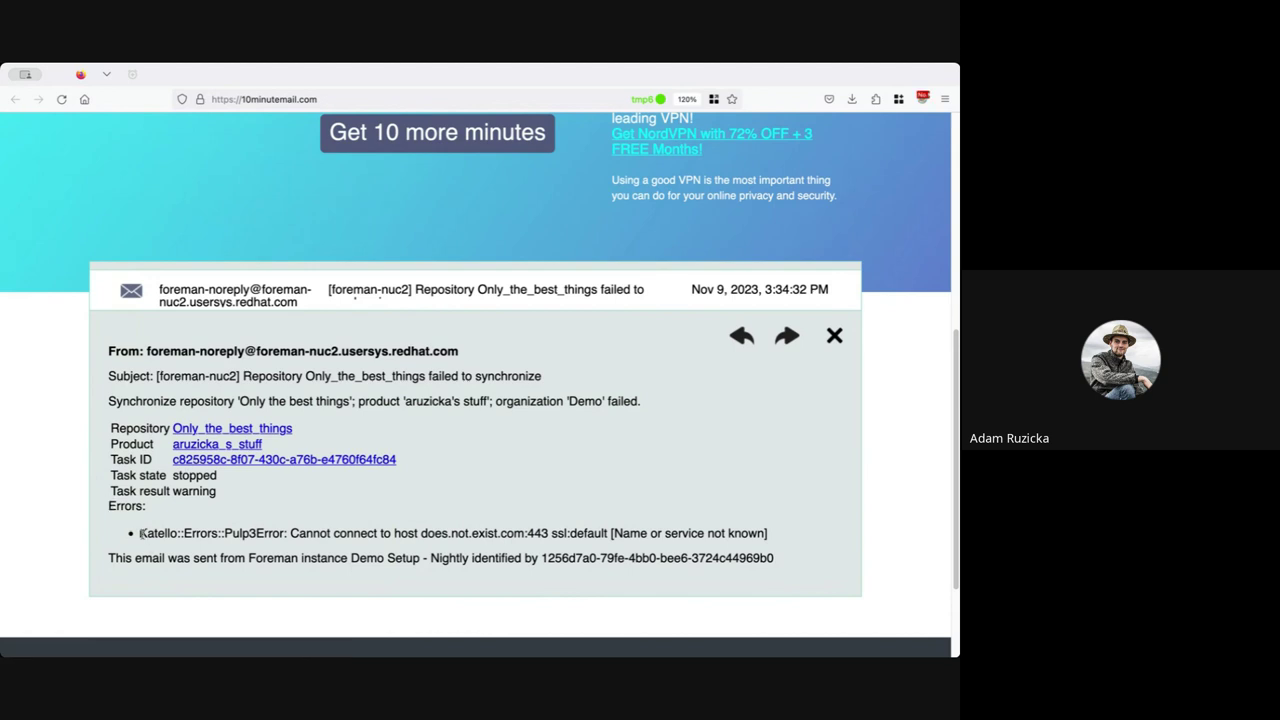
Highlight parts of the Katello error listed under Errors in the failure email and collapse the message
{"action": "left_click_drag", "start_coordinate": [141, 533], "coordinate": [196, 533]}
{"action": "left_click", "coordinate": [260, 531]}
{"action": "left_click_drag", "start_coordinate": [290, 533], "coordinate": [343, 535]}
{"action": "left_click", "coordinate": [343, 535]}
{"action": "left_click", "coordinate": [348, 294]}
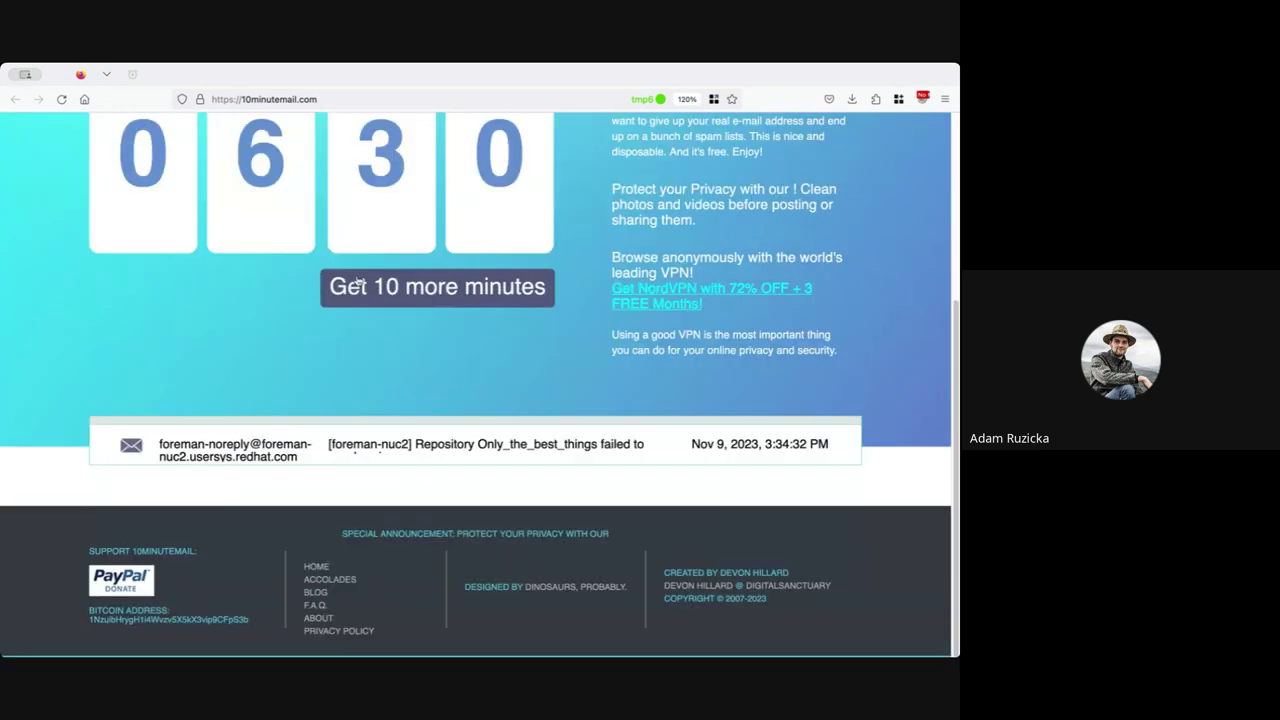
Switch back to Foreman and open the Email Preferences of the signed-in administrator's user account
{"action": "key", "text": "ctrl+Tab"}
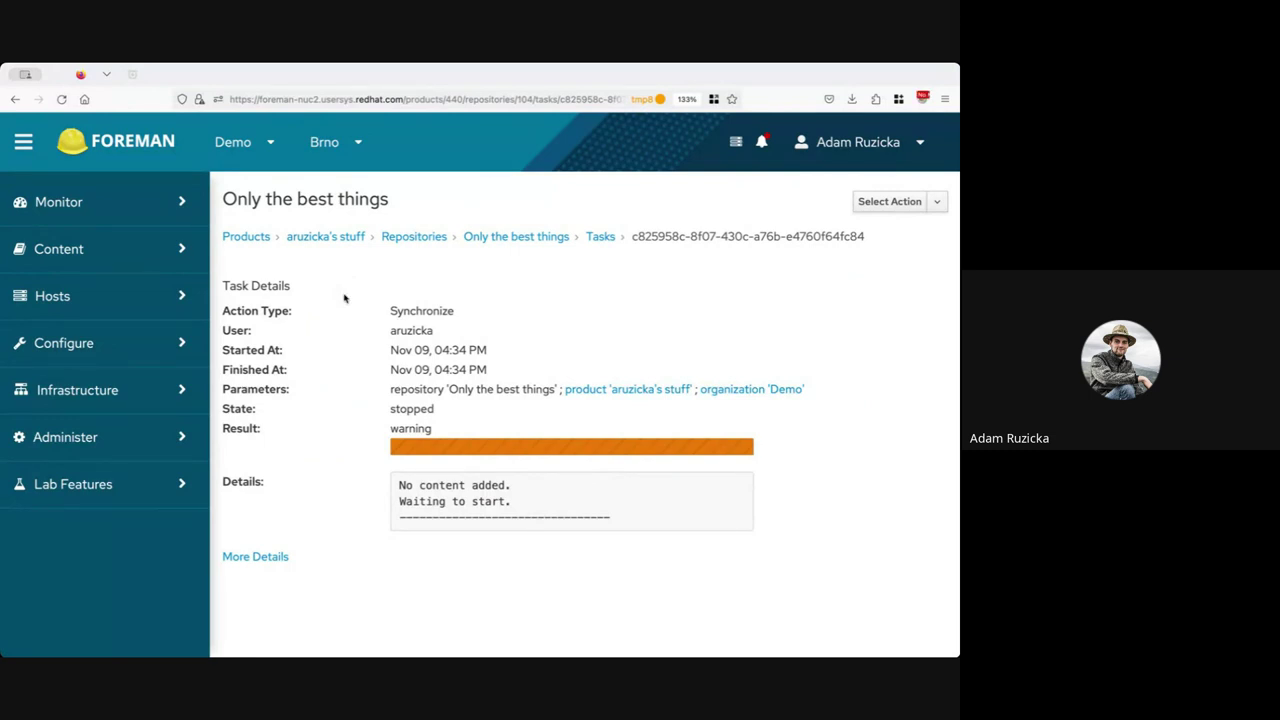
{"action": "left_click", "coordinate": [100, 421]}
{"action": "scroll", "coordinate": [90, 400], "scroll_direction": "down", "scroll_amount": 4}
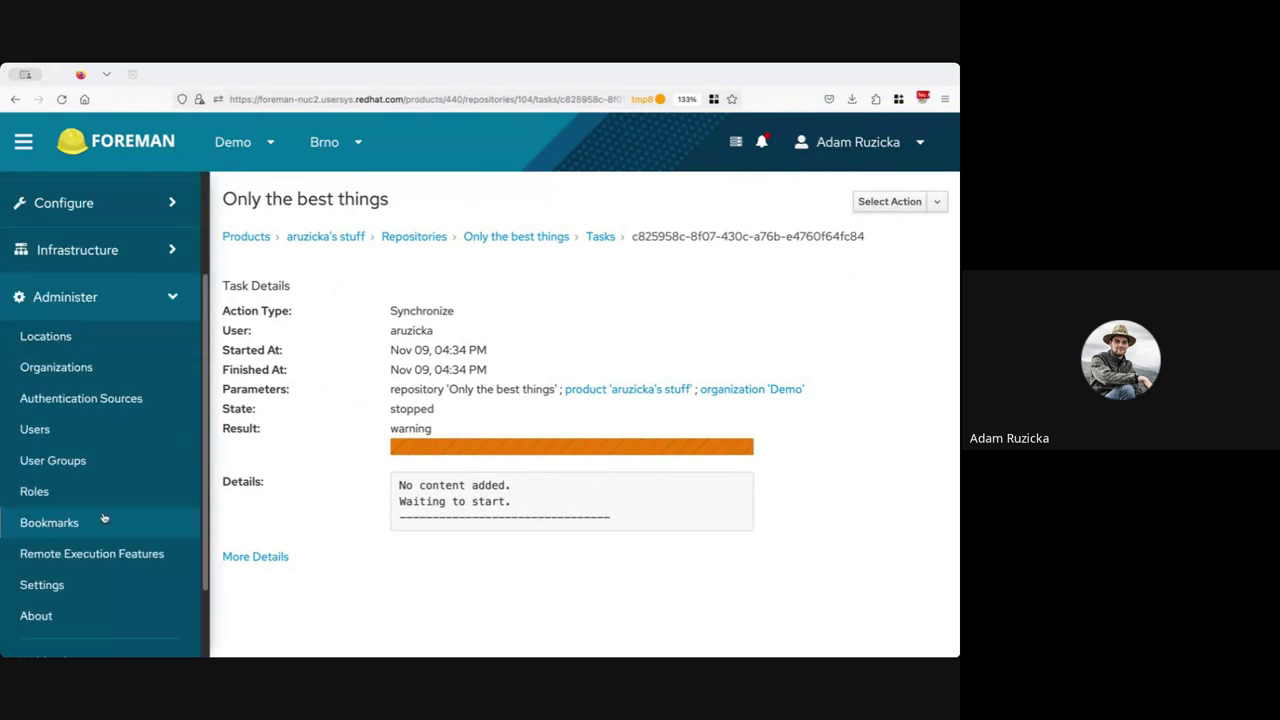
{"action": "left_click", "coordinate": [78, 378]}
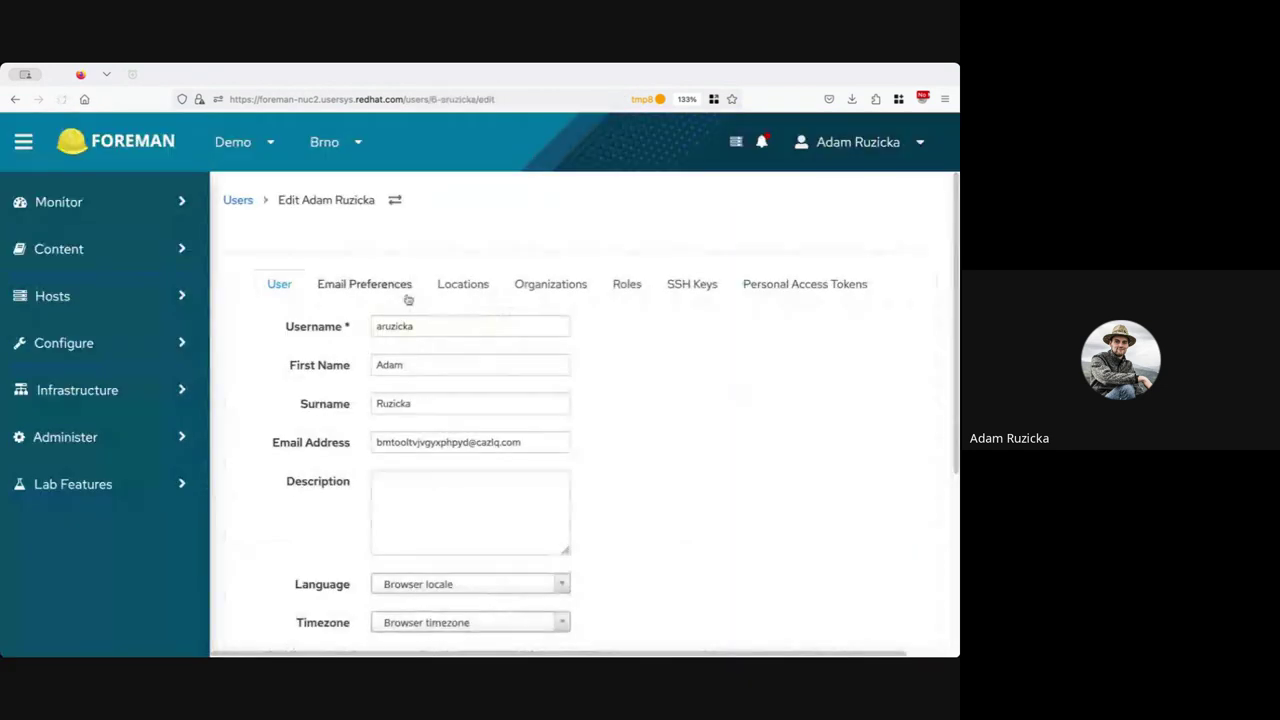
{"action": "left_click", "coordinate": [404, 288]}
{"action": "scroll", "coordinate": [508, 369], "scroll_direction": "down", "scroll_amount": 4}
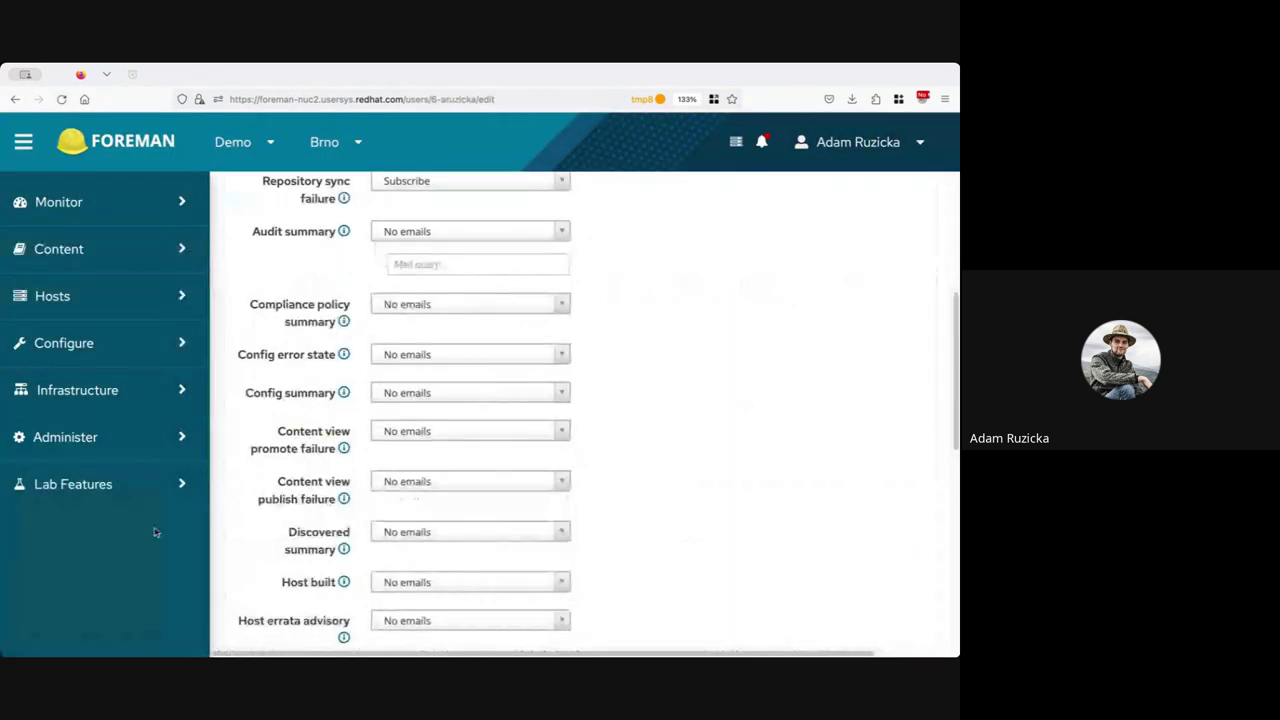
{"action": "scroll", "coordinate": [285, 533], "scroll_direction": "down", "scroll_amount": 3}
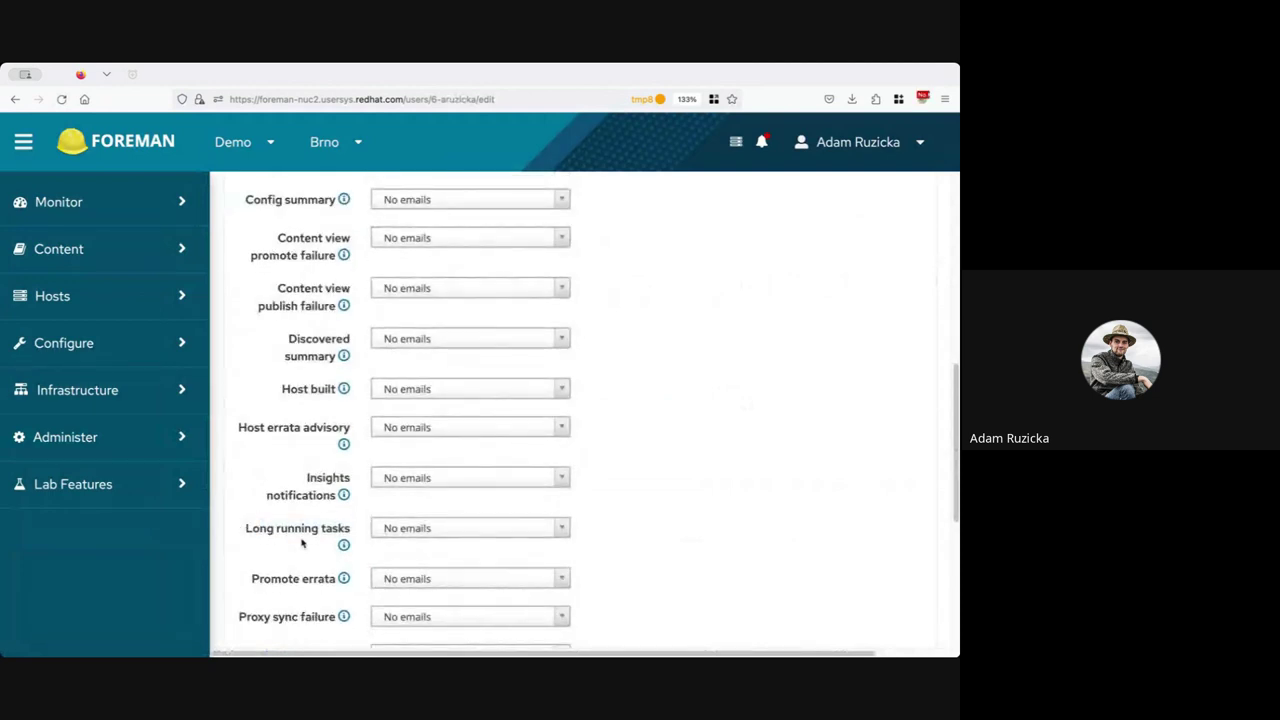
Set the Long running tasks email notification to Subscribe and save the user account
{"action": "left_click_drag", "start_coordinate": [263, 543], "coordinate": [237, 523]}
{"action": "left_click", "coordinate": [651, 527]}
{"action": "double_click", "coordinate": [252, 530]}
{"action": "left_click", "coordinate": [255, 544]}
{"action": "left_click", "coordinate": [412, 527]}
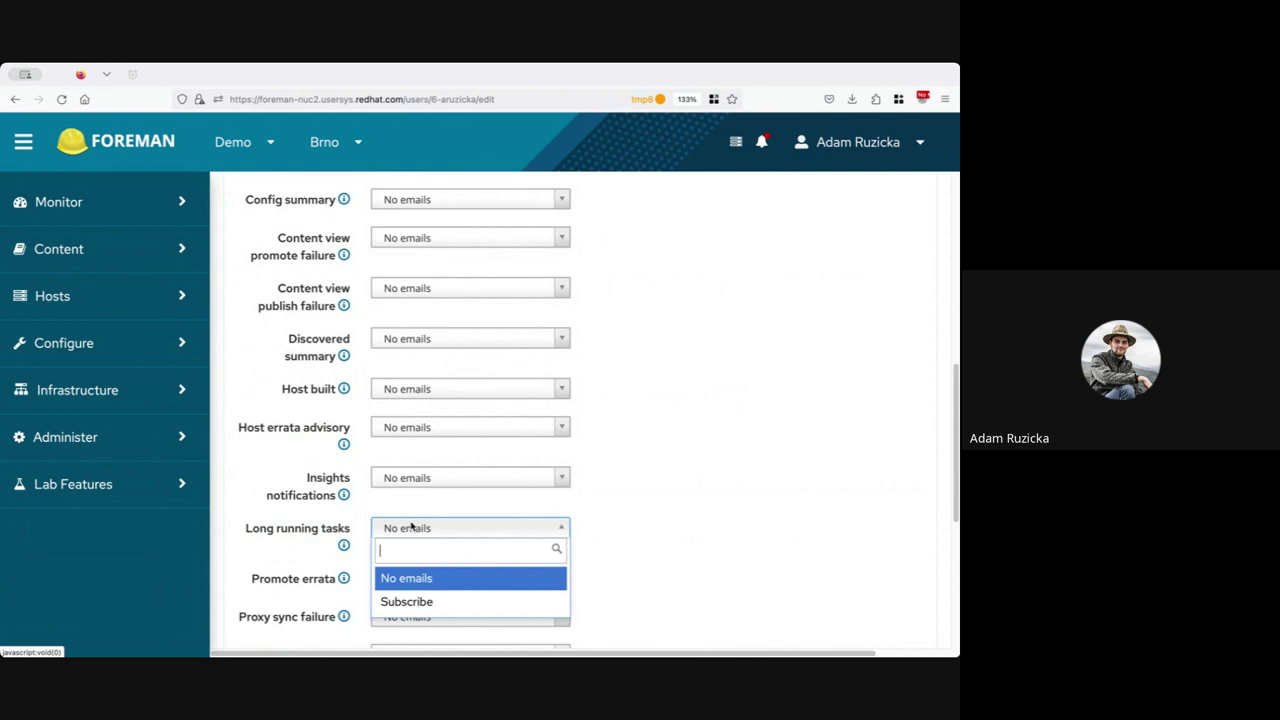
{"action": "left_click", "coordinate": [412, 602]}
{"action": "scroll", "coordinate": [668, 418], "scroll_direction": "down", "scroll_amount": 3}
{"action": "left_click", "coordinate": [293, 557]}
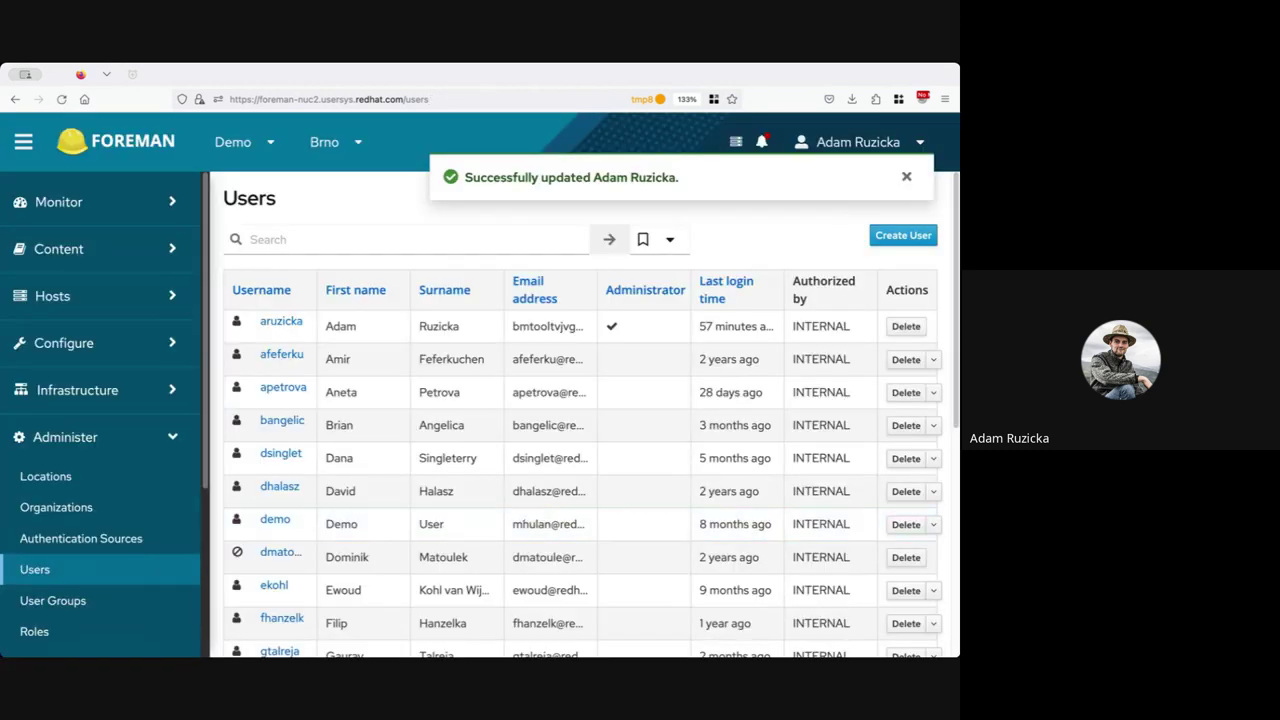
Open the Foreman Tasks list and search it for "long"
{"action": "left_click", "coordinate": [145, 200]}
{"action": "left_click", "coordinate": [129, 236]}
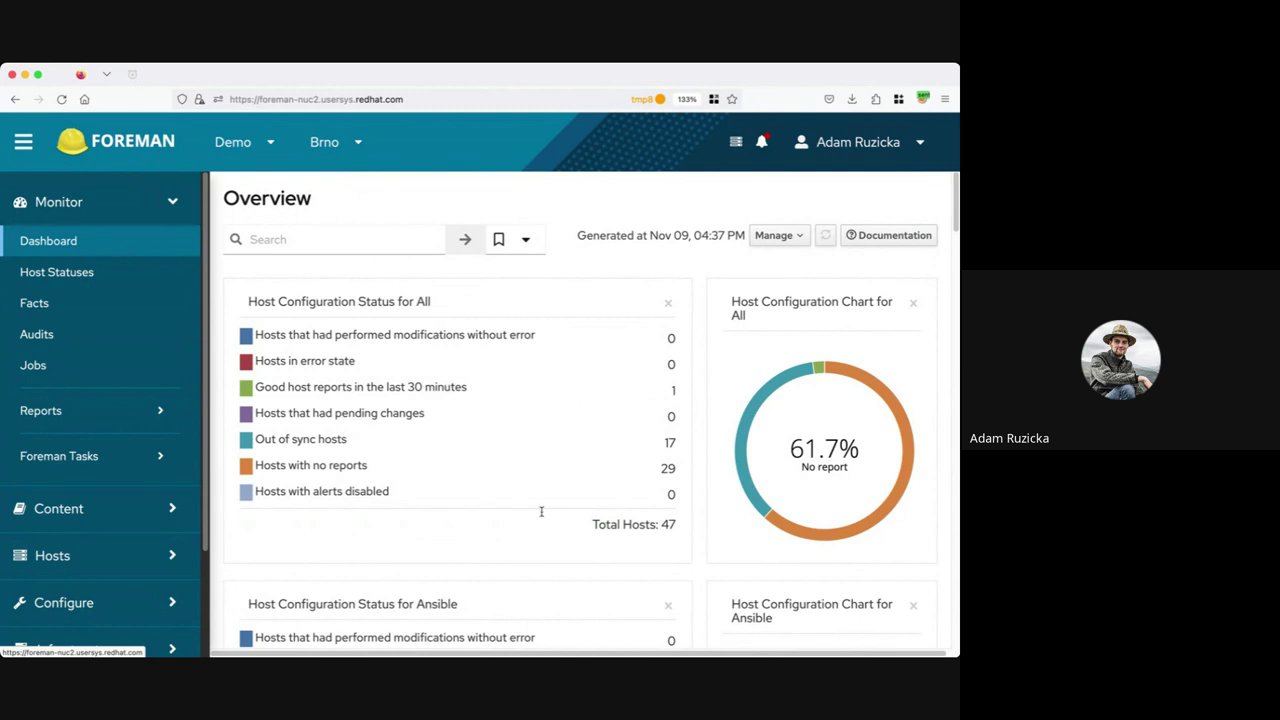
{"action": "left_click", "coordinate": [100, 460]}
{"action": "left_click", "coordinate": [42, 486]}
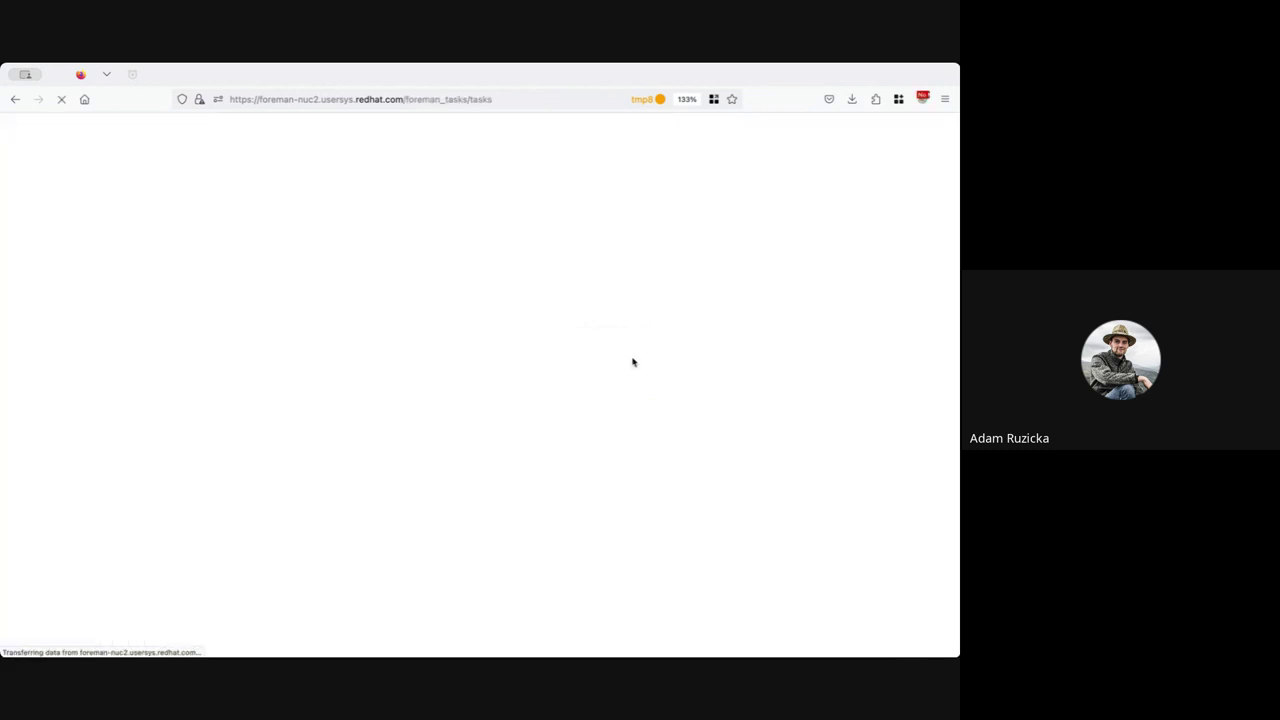
{"action": "scroll", "coordinate": [354, 526], "scroll_direction": "down", "scroll_amount": 5}
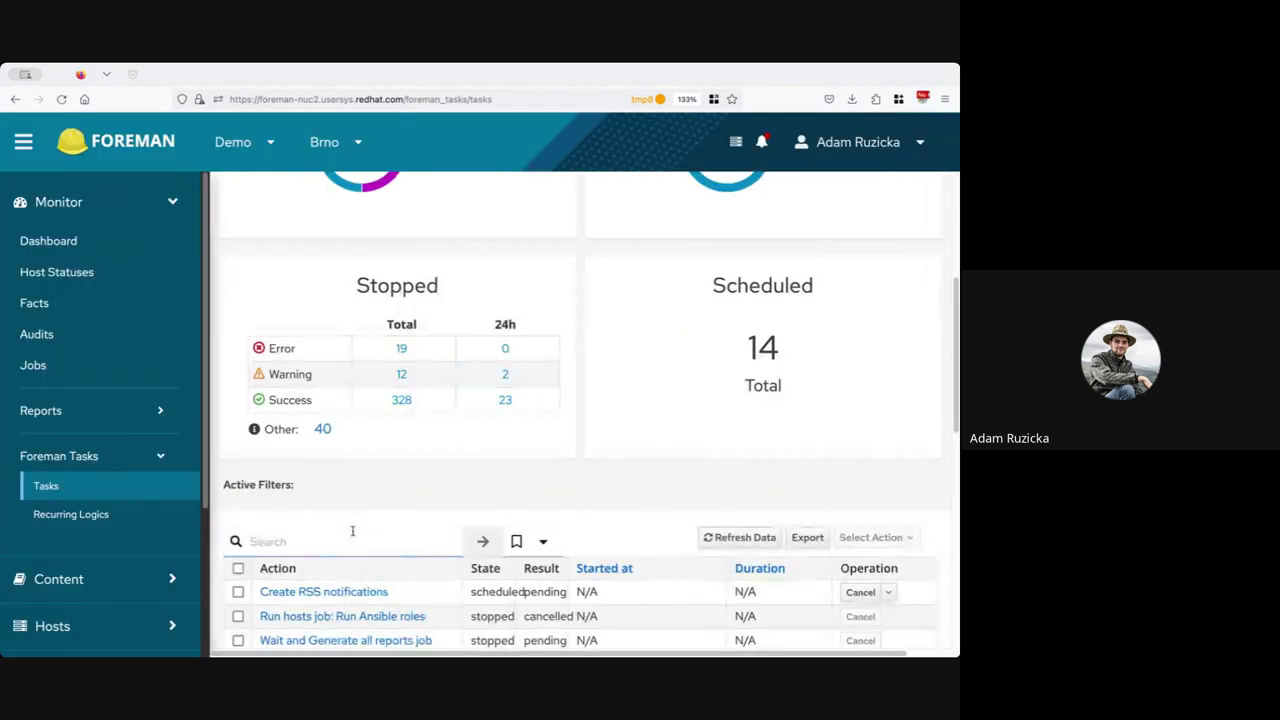
{"action": "left_click", "coordinate": [352, 531]}
{"action": "type", "text": "long"}
{"action": "key", "text": "Return"}
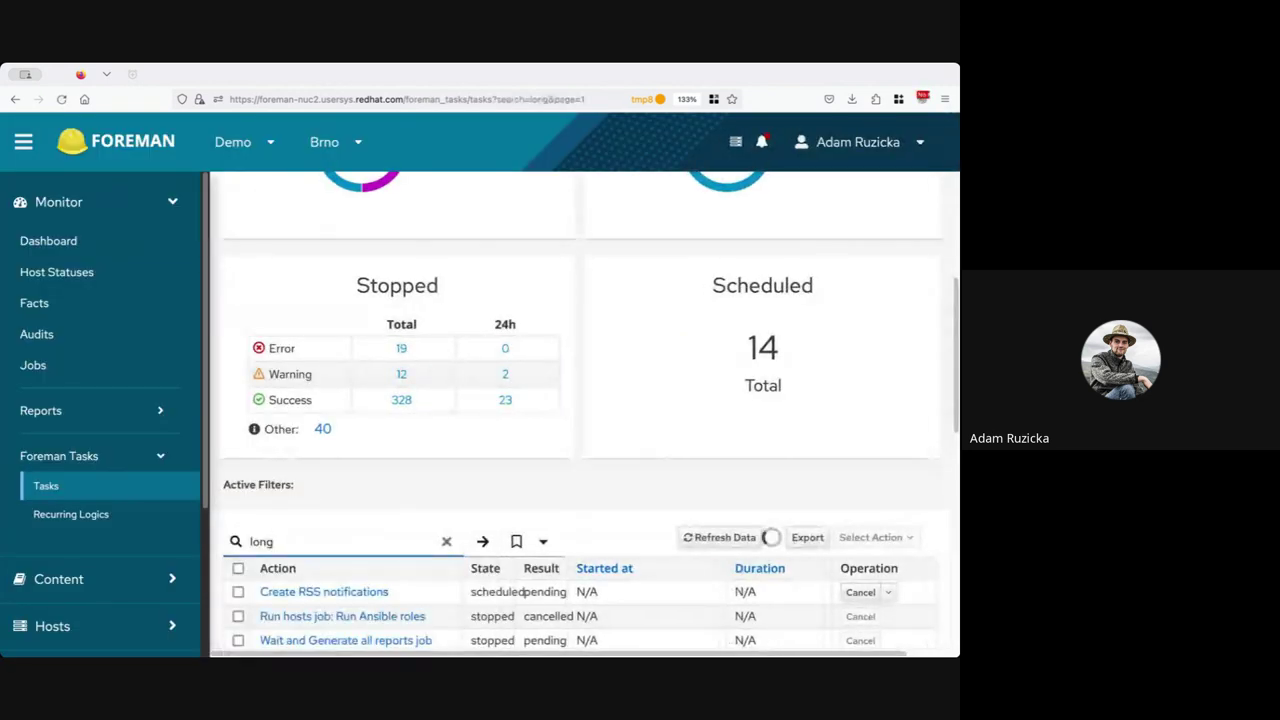
{"action": "scroll", "coordinate": [580, 391], "scroll_direction": "down", "scroll_amount": 3}
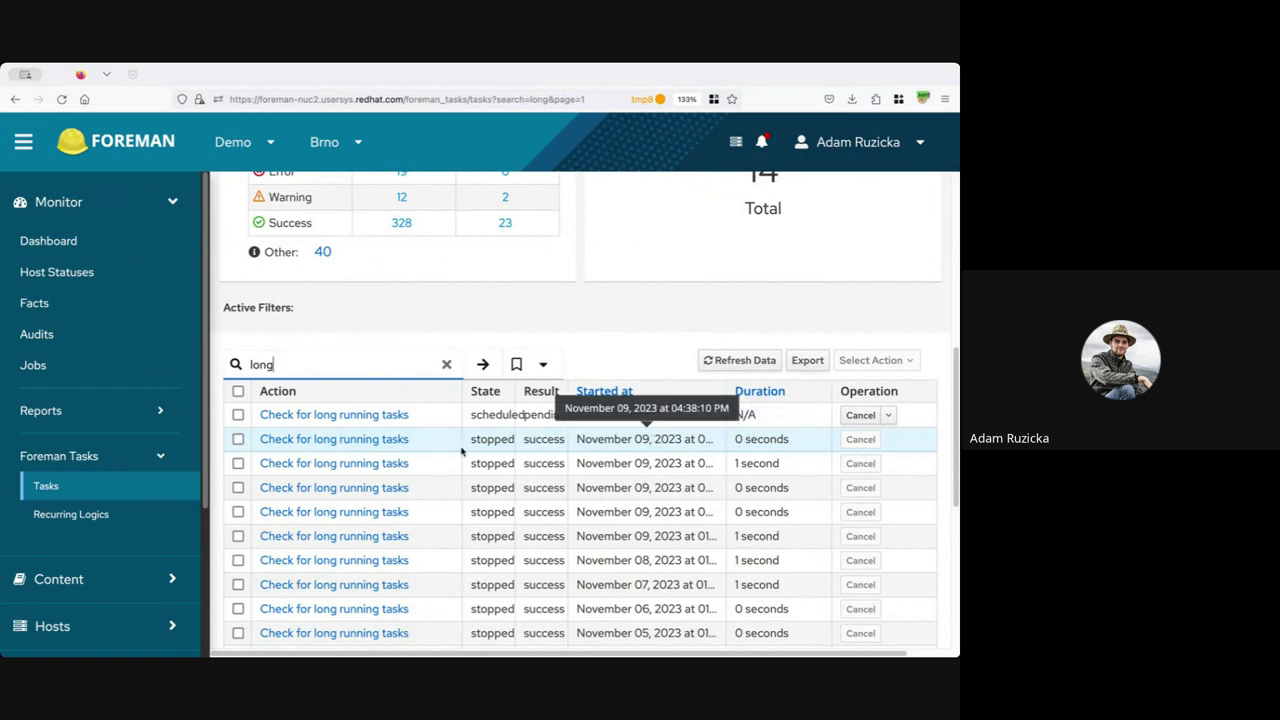
Open the latest stopped Check for long running tasks entry in the Dynflow console and expand both DeliverLongRunningTasksNotification actions
{"action": "left_click", "coordinate": [403, 443]}
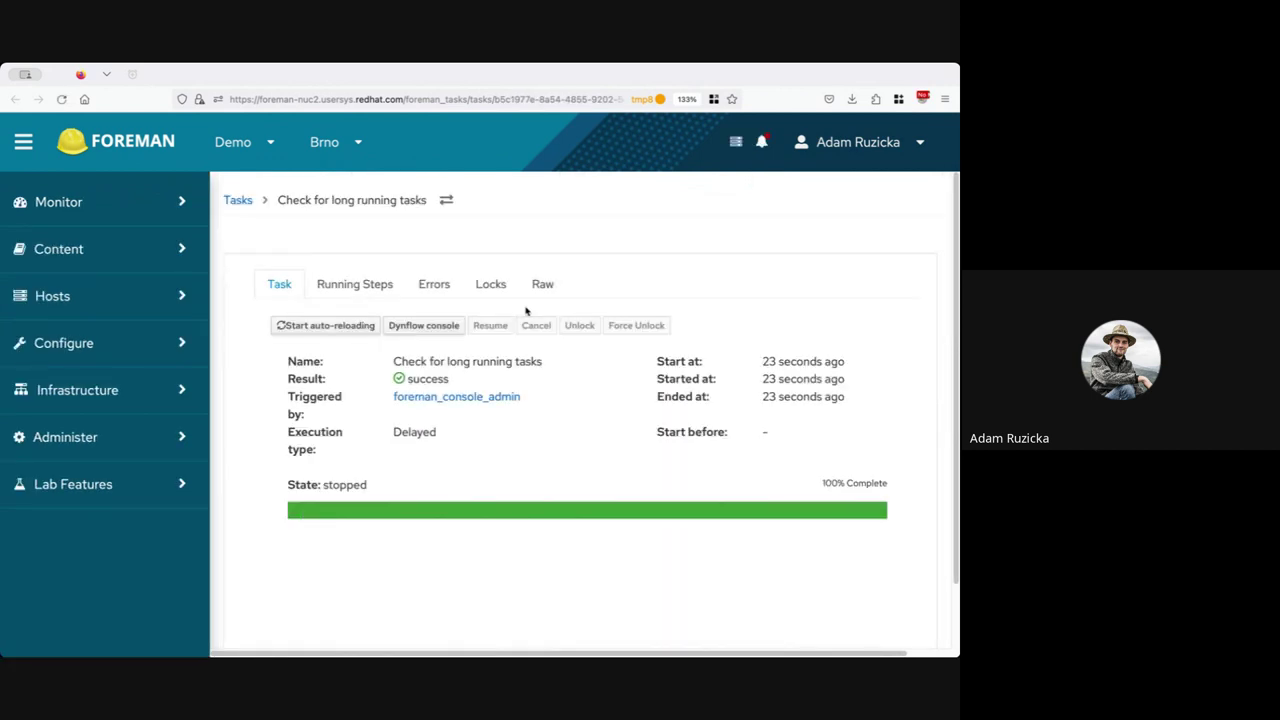
{"action": "left_click", "coordinate": [426, 325]}
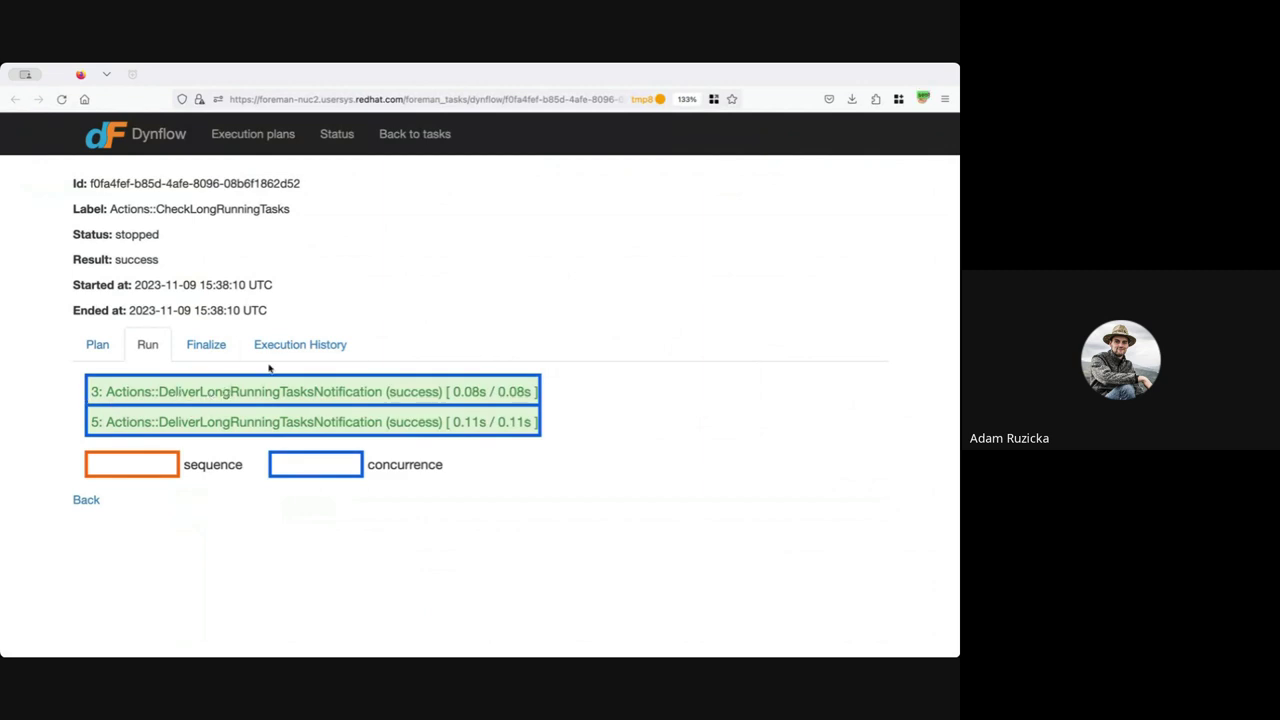
{"action": "left_click", "coordinate": [262, 396]}
{"action": "scroll", "coordinate": [117, 457], "scroll_direction": "down", "scroll_amount": 3}
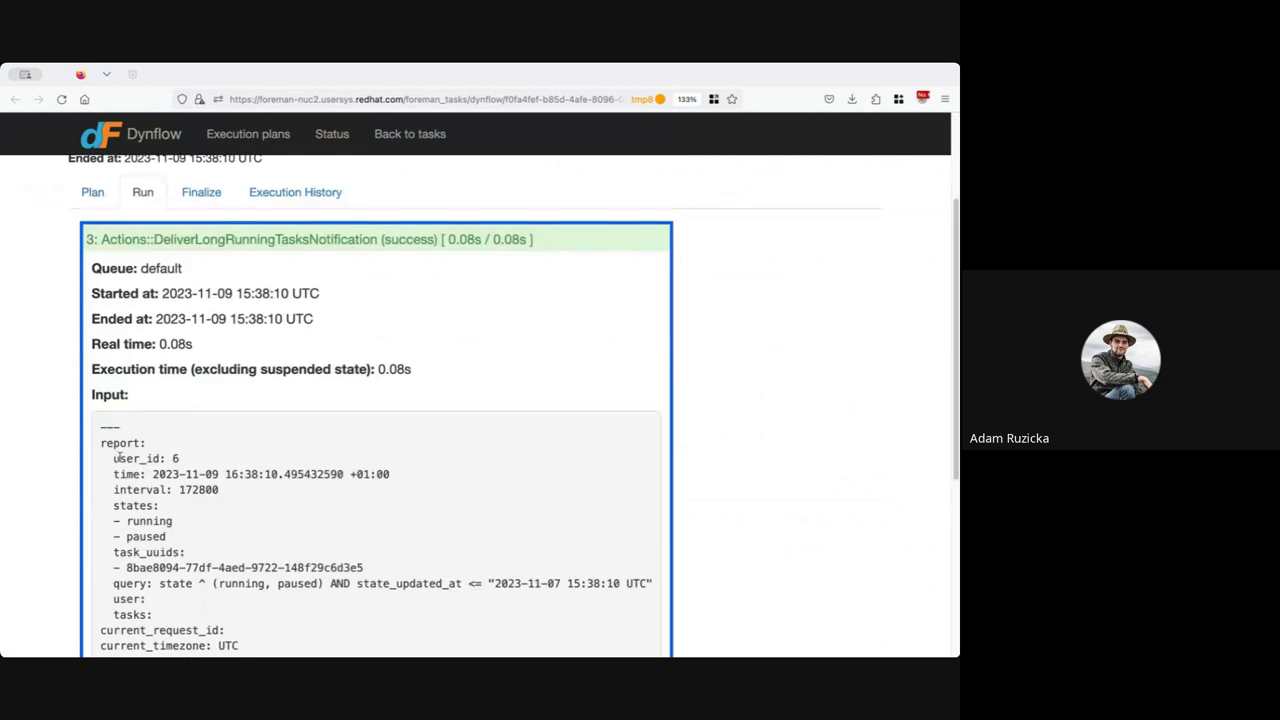
{"action": "left_click", "coordinate": [306, 279]}
{"action": "left_click", "coordinate": [226, 420]}
{"action": "scroll", "coordinate": [403, 360], "scroll_direction": "down", "scroll_amount": 5}
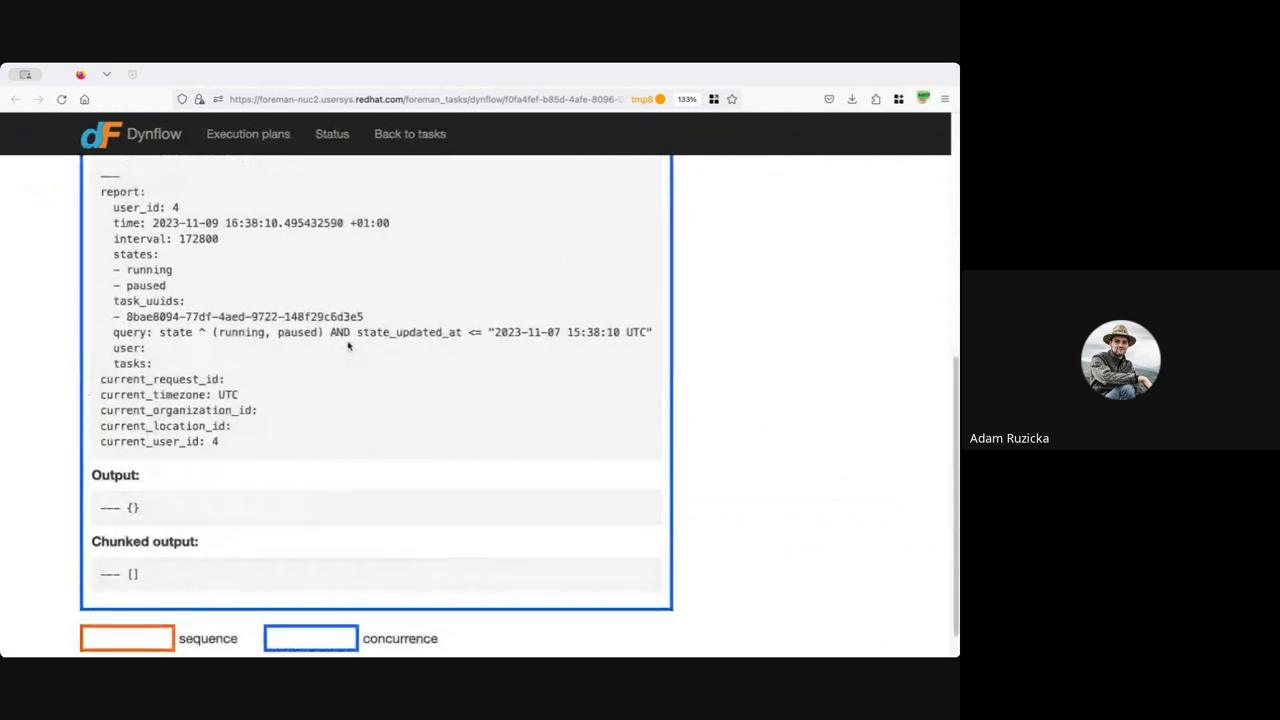
{"action": "scroll", "coordinate": [348, 346], "scroll_direction": "up", "scroll_amount": 1}
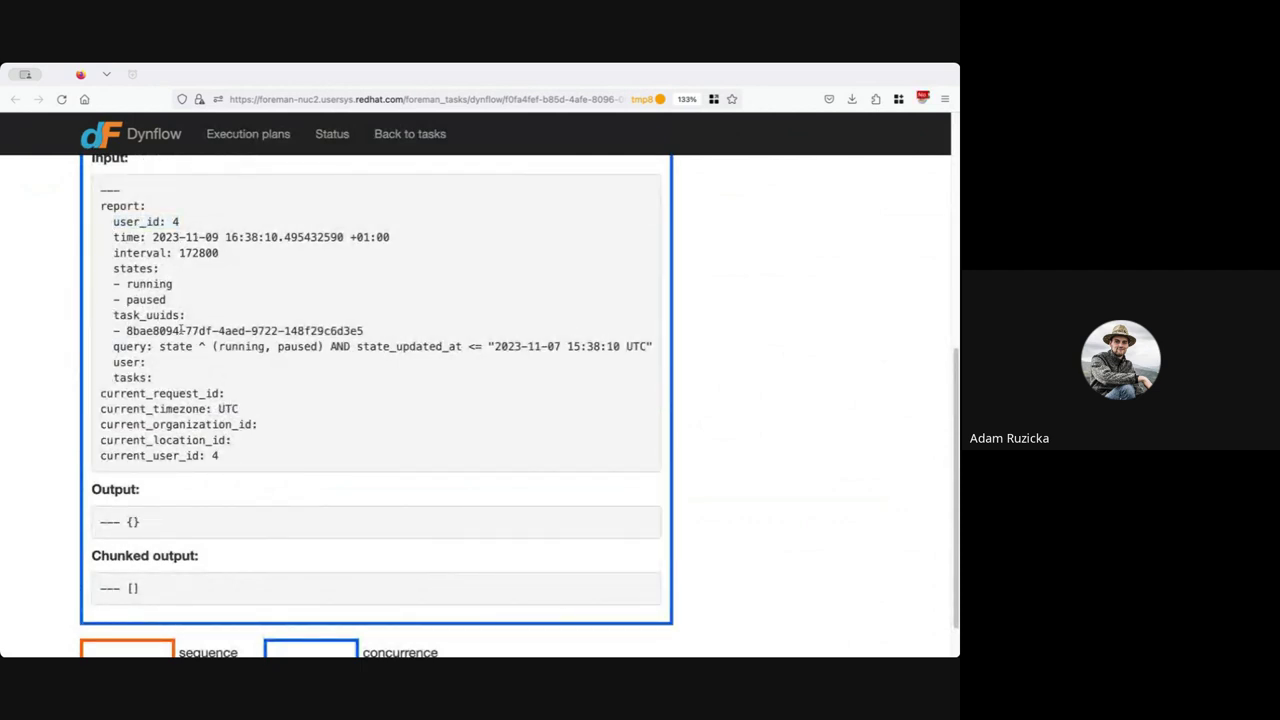
Examine the notification action's input, highlighting the interval, states, task UUID and query
{"action": "left_click_drag", "start_coordinate": [237, 259], "coordinate": [180, 253]}
{"action": "triple_click", "coordinate": [180, 253]}
{"action": "left_click", "coordinate": [209, 274]}
{"action": "left_click_drag", "start_coordinate": [199, 253], "coordinate": [218, 262]}
{"action": "left_click", "coordinate": [230, 263]}
{"action": "left_click_drag", "start_coordinate": [125, 285], "coordinate": [200, 306]}
{"action": "left_click", "coordinate": [199, 306]}
{"action": "left_click_drag", "start_coordinate": [128, 338], "coordinate": [404, 339]}
{"action": "left_click", "coordinate": [404, 339]}
{"action": "left_click_drag", "start_coordinate": [158, 346], "coordinate": [656, 348]}
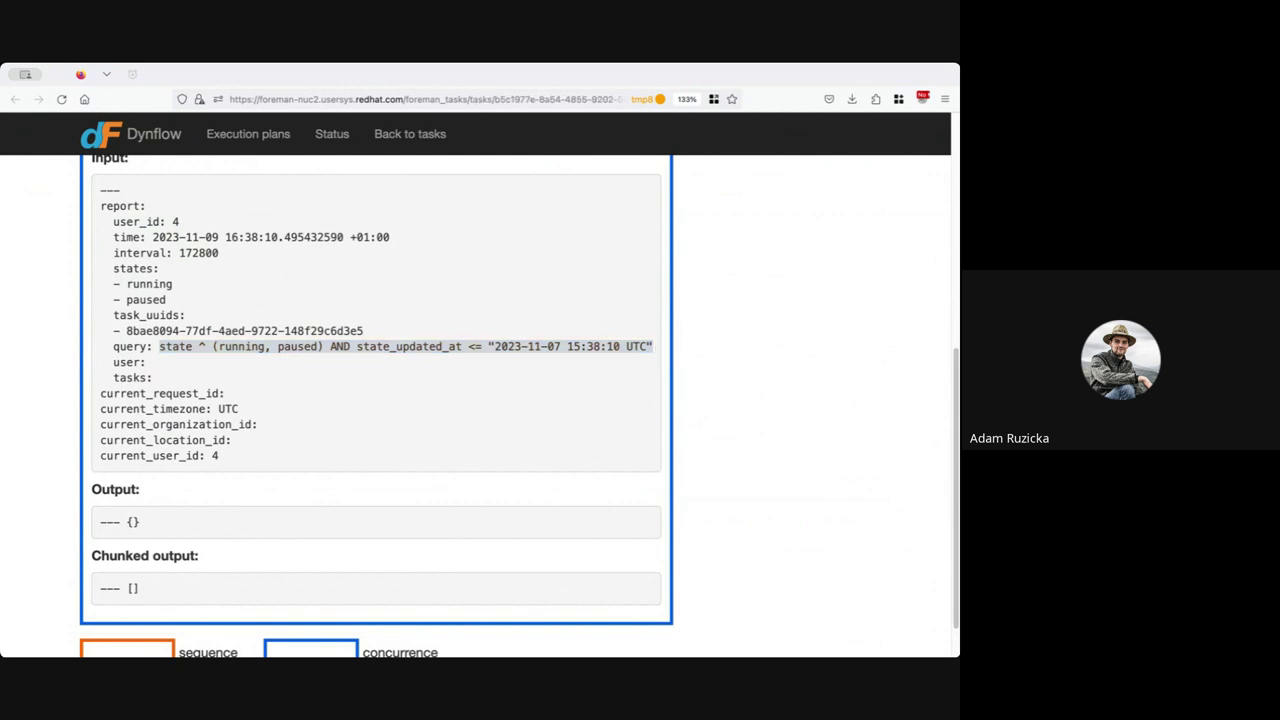
Switch to the 10 Minute Mail inbox and open the email about tasks pending since 2023-11-07
{"action": "key", "text": "super+Left"}
{"action": "key", "text": "super+Left"}
{"action": "key", "text": "ctrl+Tab"}
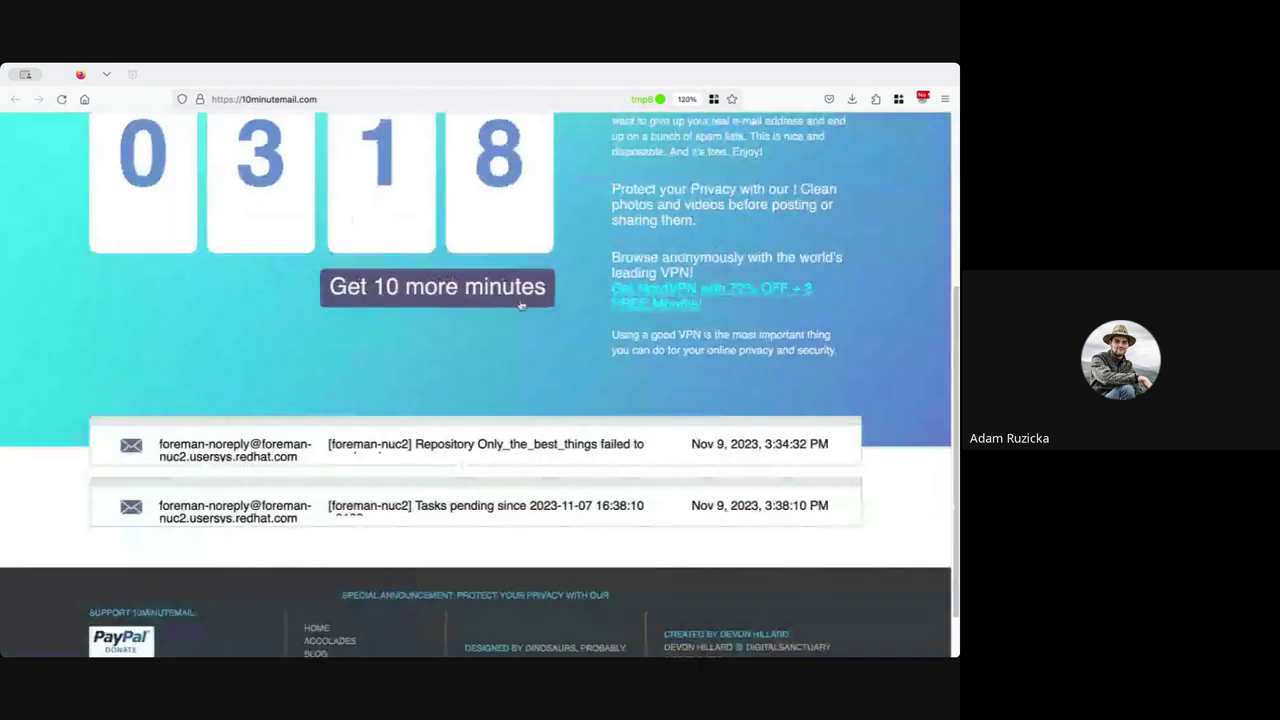
{"action": "scroll", "coordinate": [543, 314], "scroll_direction": "down", "scroll_amount": 1}
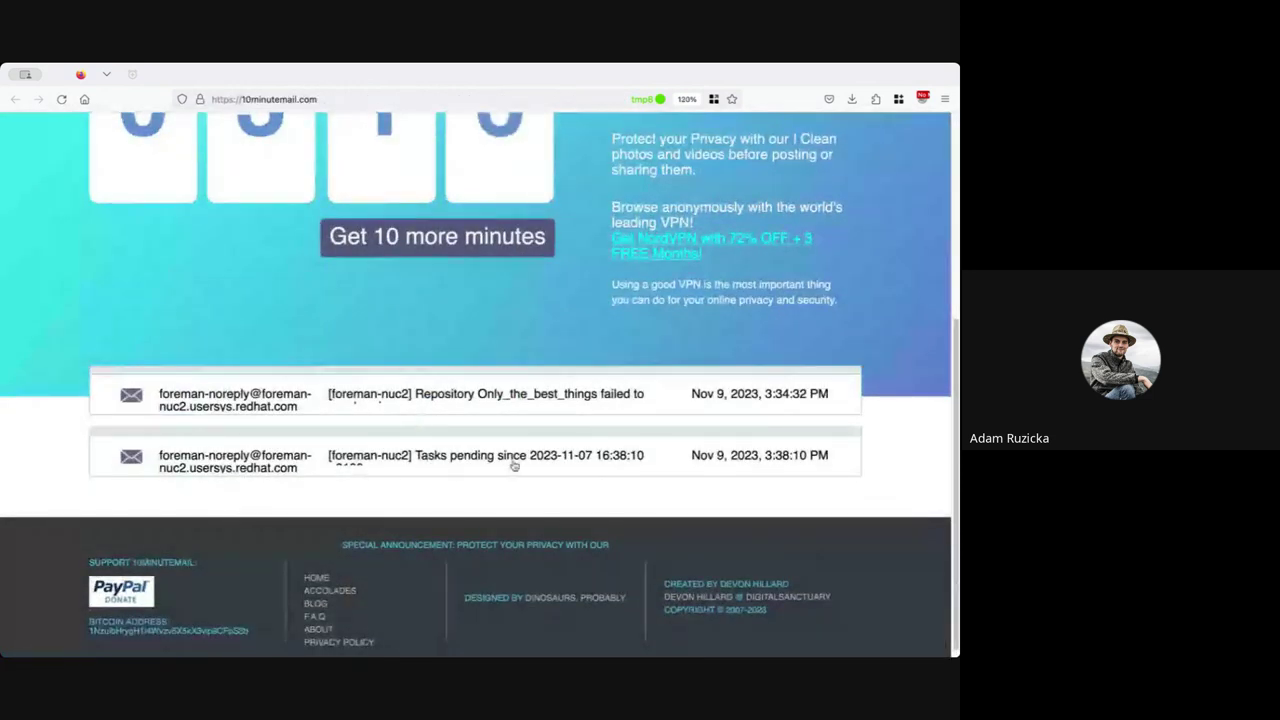
{"action": "left_click", "coordinate": [425, 449]}
{"action": "scroll", "coordinate": [425, 449], "scroll_direction": "down", "scroll_amount": 3}
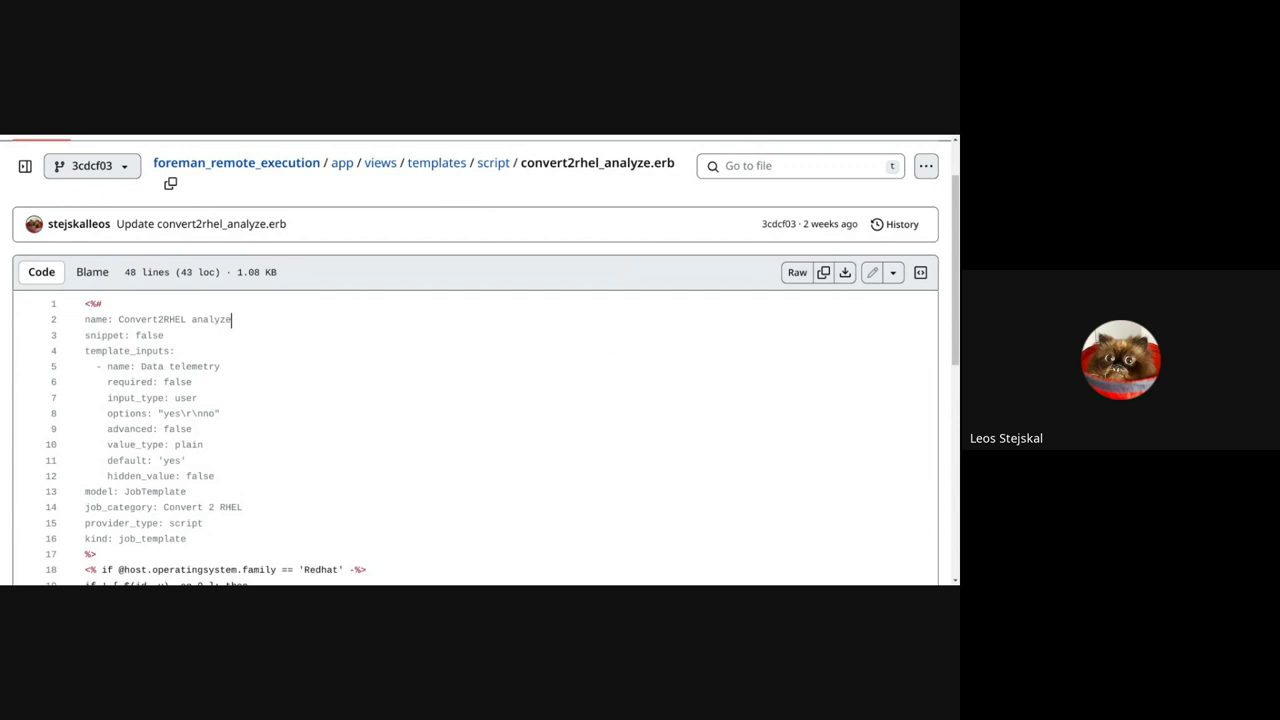
Examine the convert2rhel_analyze.erb template script on GitHub and highlight its "/usr/bin/convert2rhel analyze -y" command
{"action": "scroll", "coordinate": [717, 304], "scroll_direction": "down", "scroll_amount": 4}
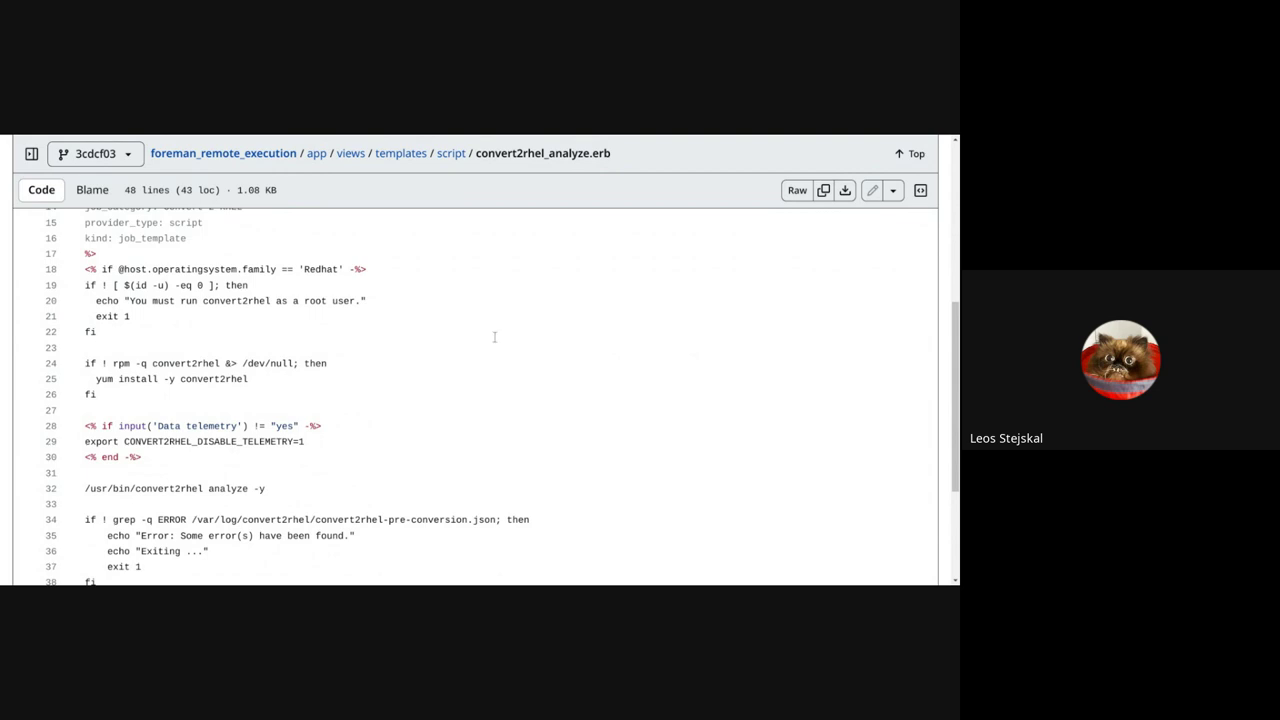
{"action": "scroll", "coordinate": [495, 340], "scroll_direction": "down", "scroll_amount": 3}
{"action": "left_click_drag", "start_coordinate": [266, 338], "coordinate": [82, 334]}
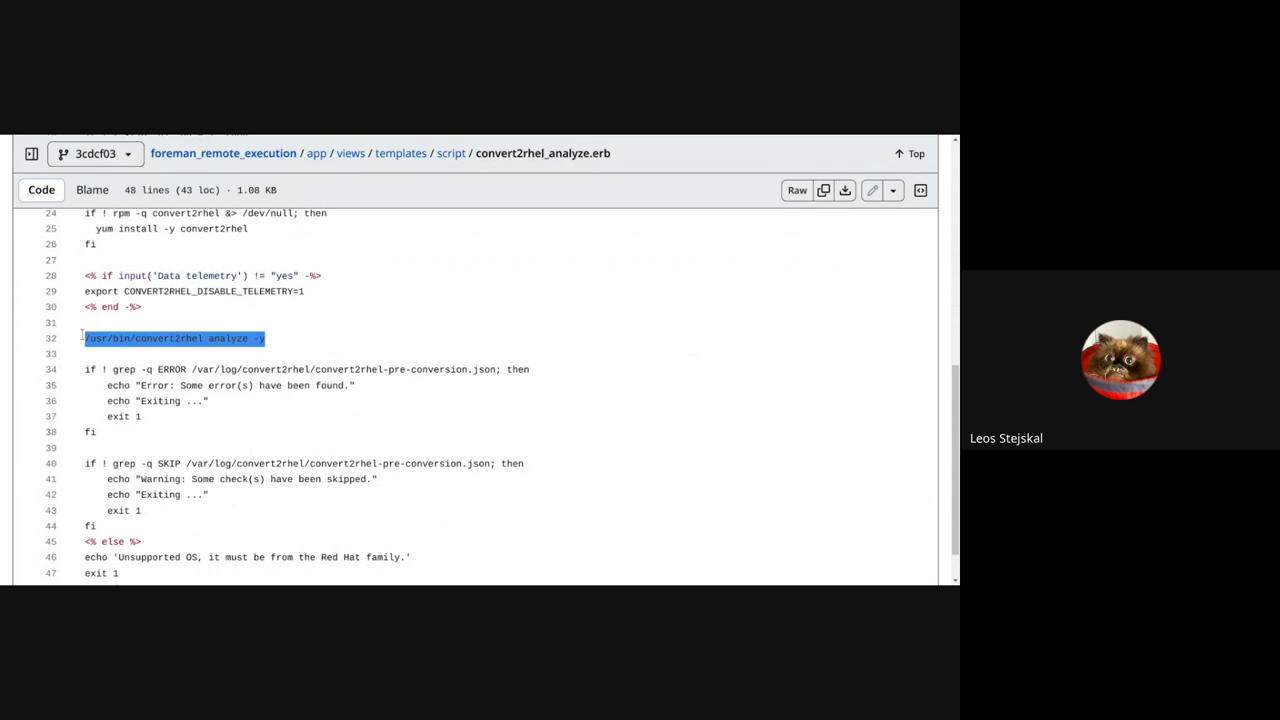
{"action": "left_click", "coordinate": [426, 335]}
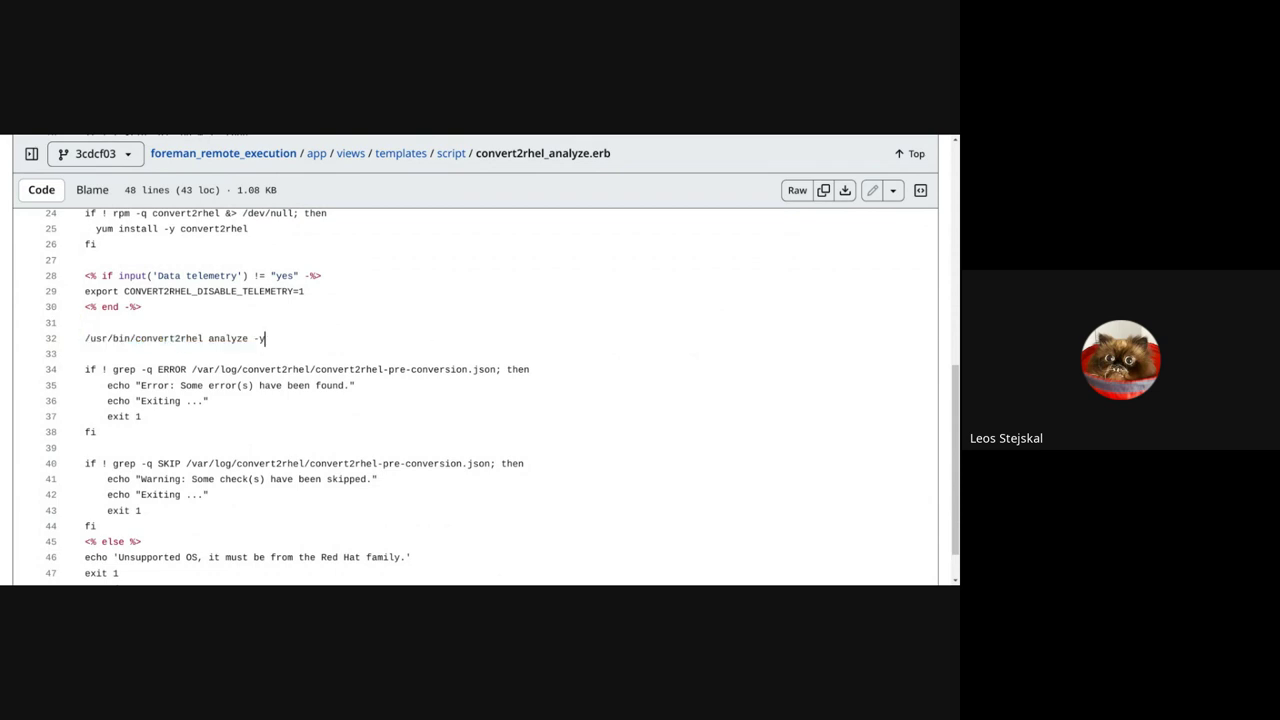
{"action": "left_click", "coordinate": [430, 304]}
Switch back to Foreman, show all hosts and start scheduling a remote job for the selected host centos7.example.com
{"action": "key", "text": "alt+Tab"}
{"action": "left_click", "coordinate": [118, 291]}
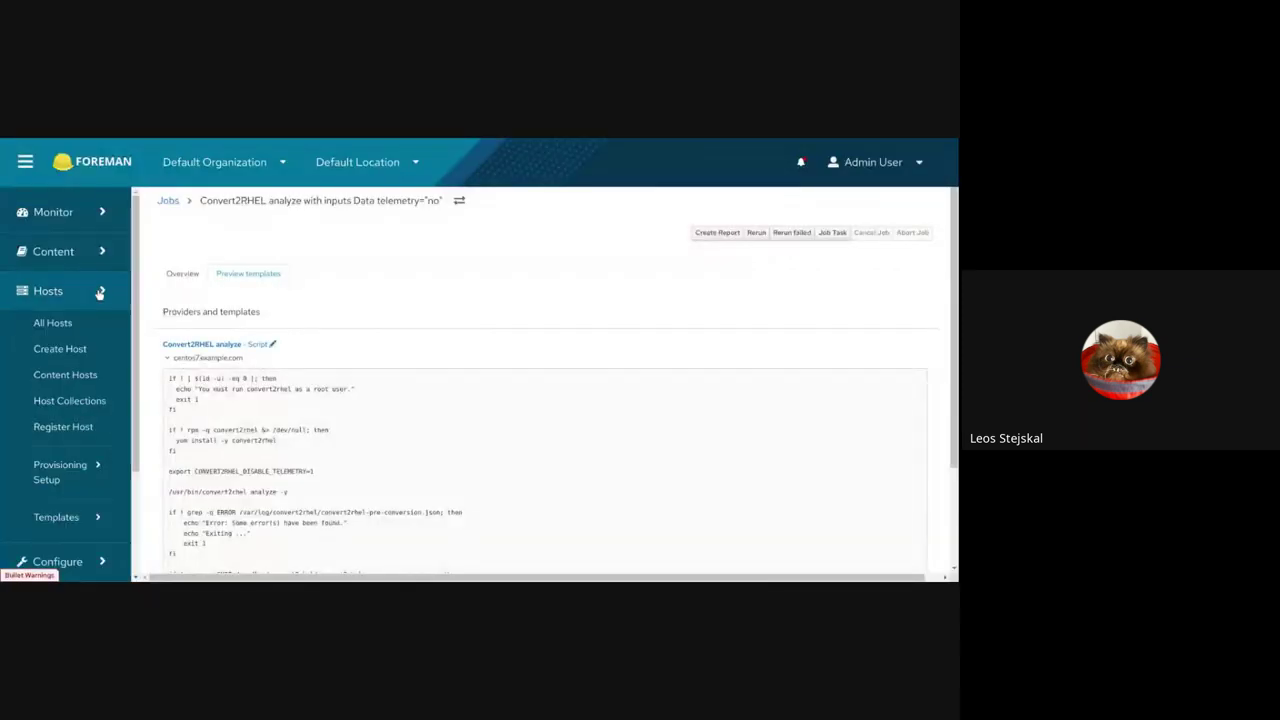
{"action": "left_click", "coordinate": [55, 323]}
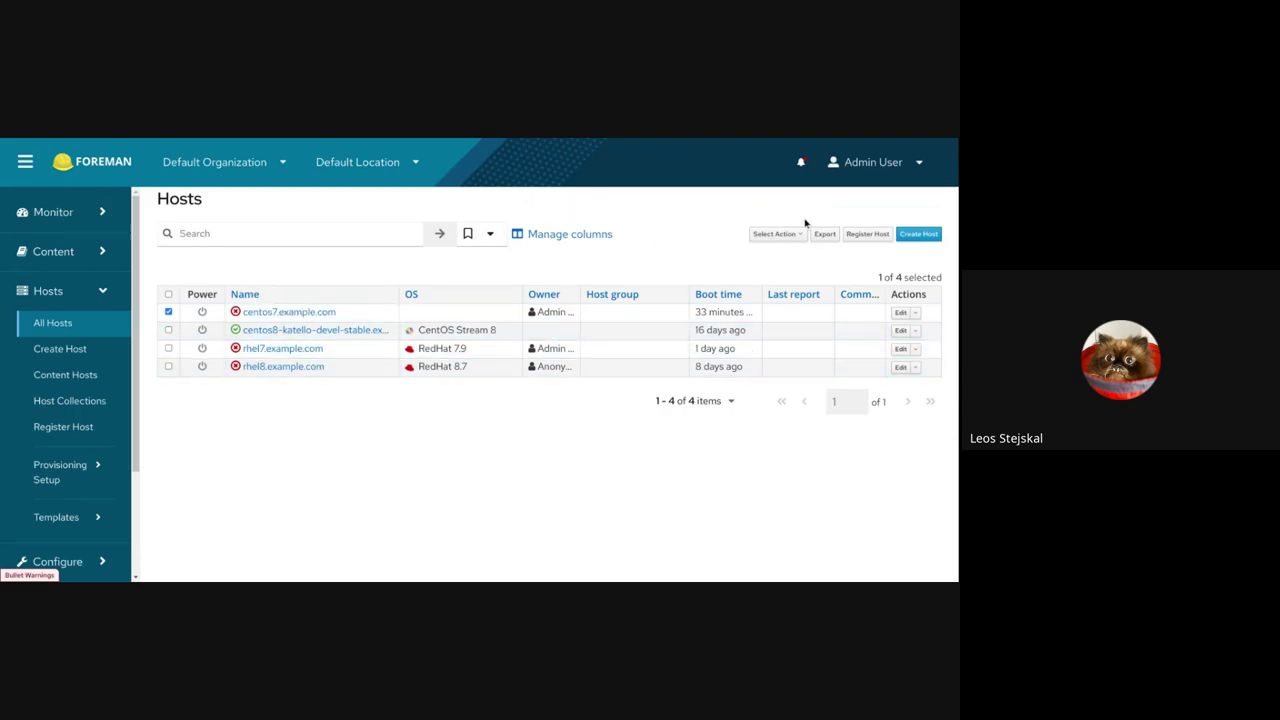
{"action": "left_click", "coordinate": [786, 237]}
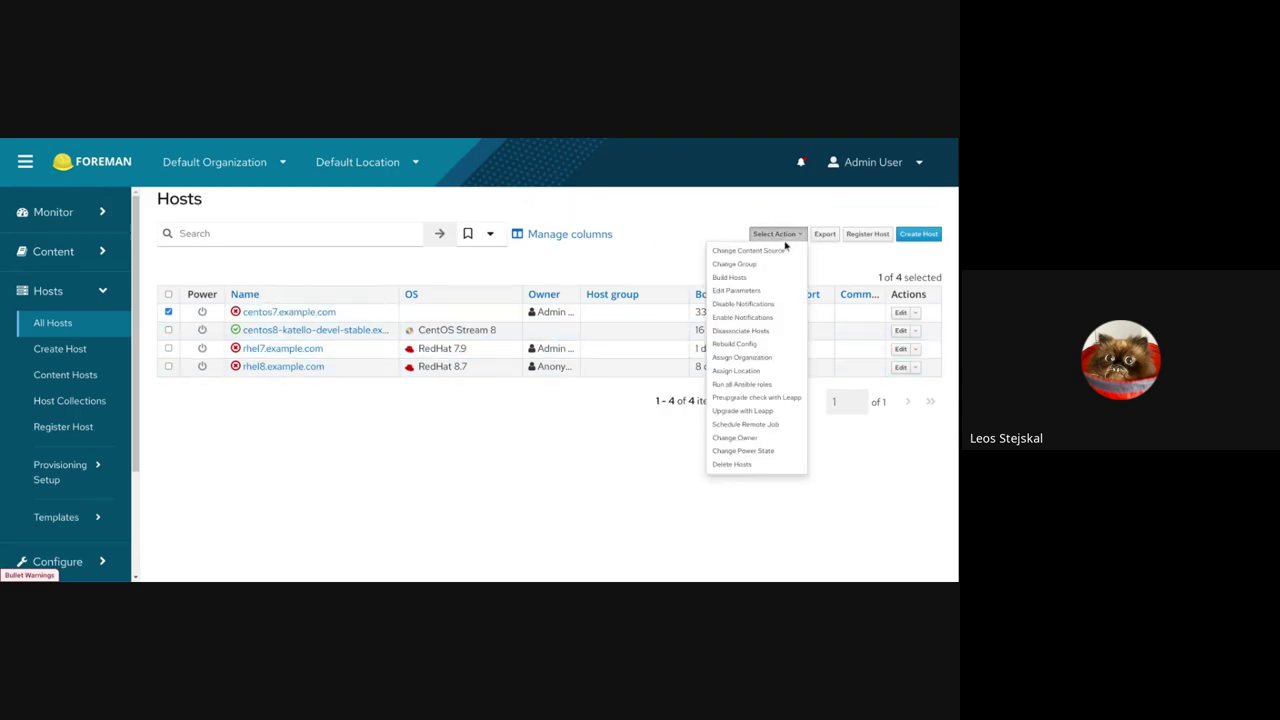
{"action": "left_click", "coordinate": [762, 426]}
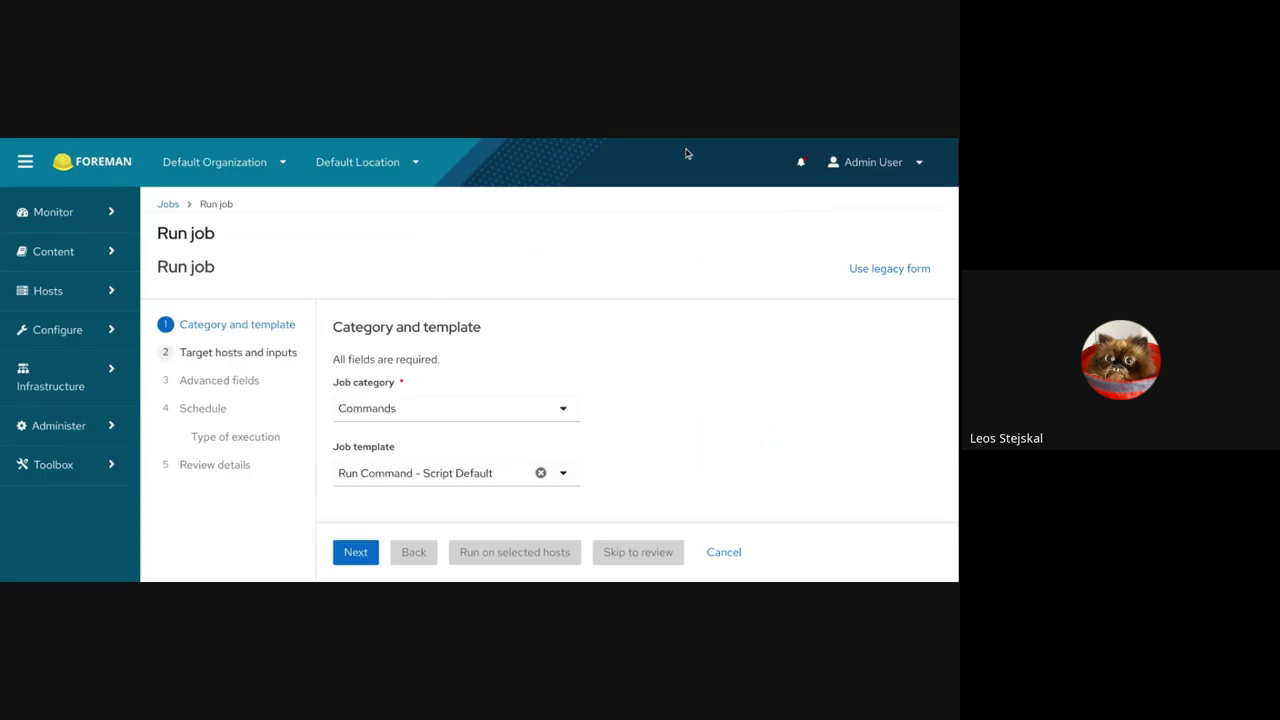
Set the job category to Convert 2 RHEL, keeping Convert2RHEL analyze as the job template
{"action": "left_click", "coordinate": [443, 410]}
{"action": "scroll", "coordinate": [460, 446], "scroll_direction": "down", "scroll_amount": 5}
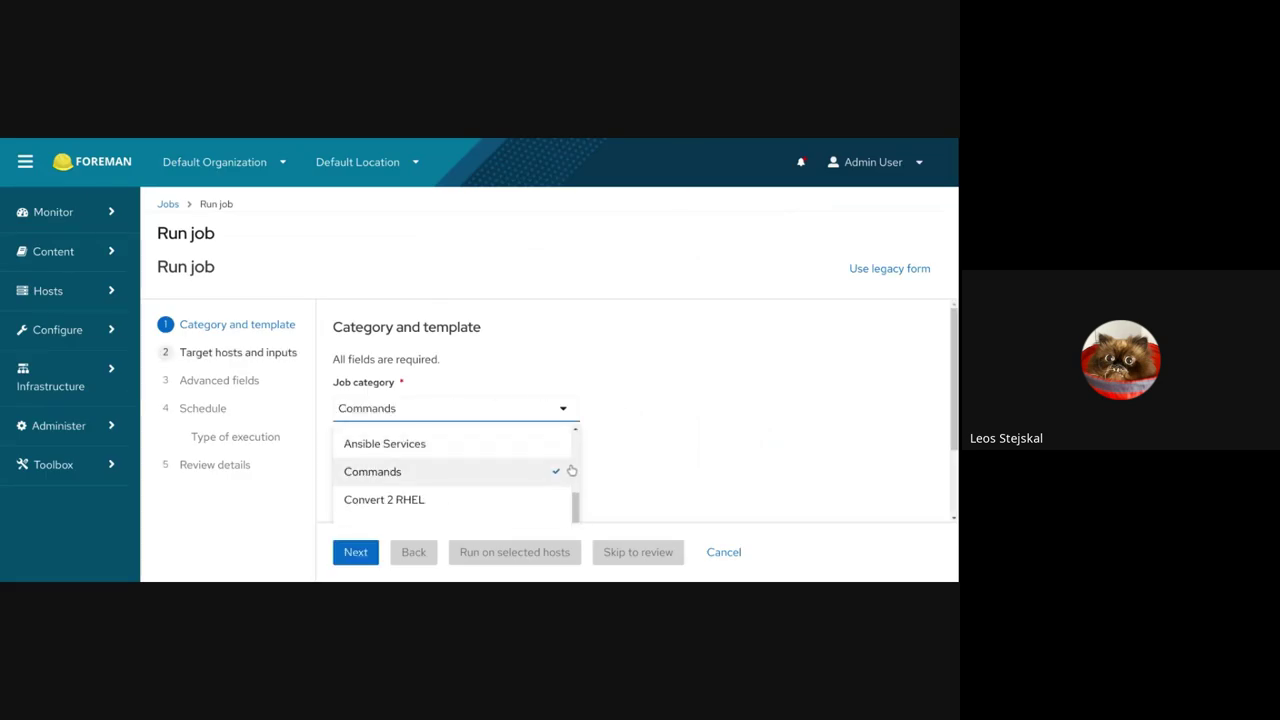
{"action": "left_click", "coordinate": [423, 500]}
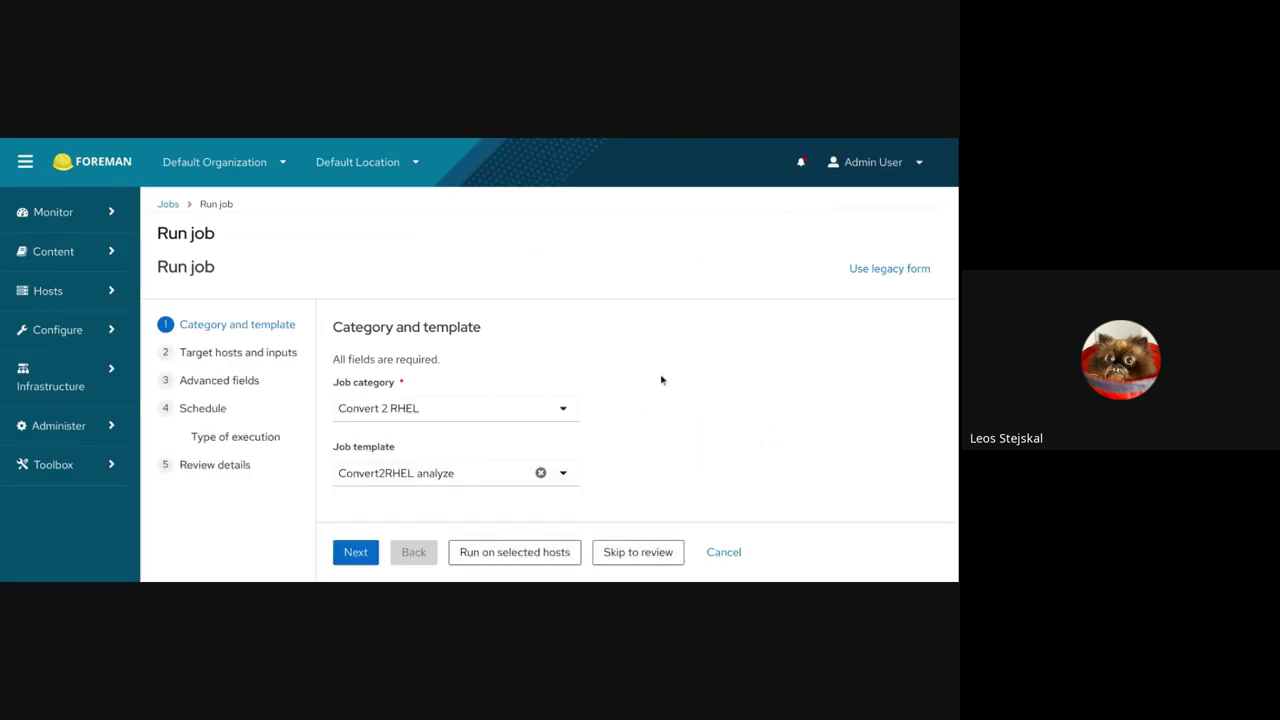
{"action": "left_click", "coordinate": [449, 474]}
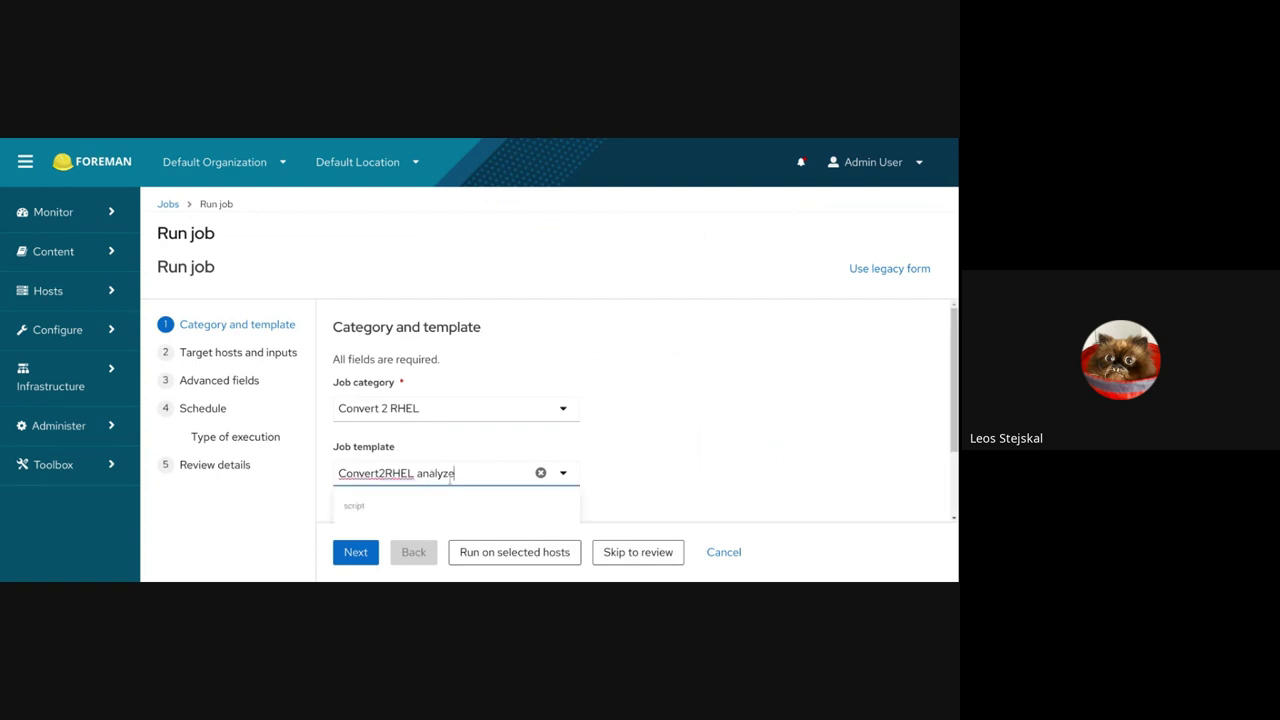
{"action": "left_click", "coordinate": [692, 390]}
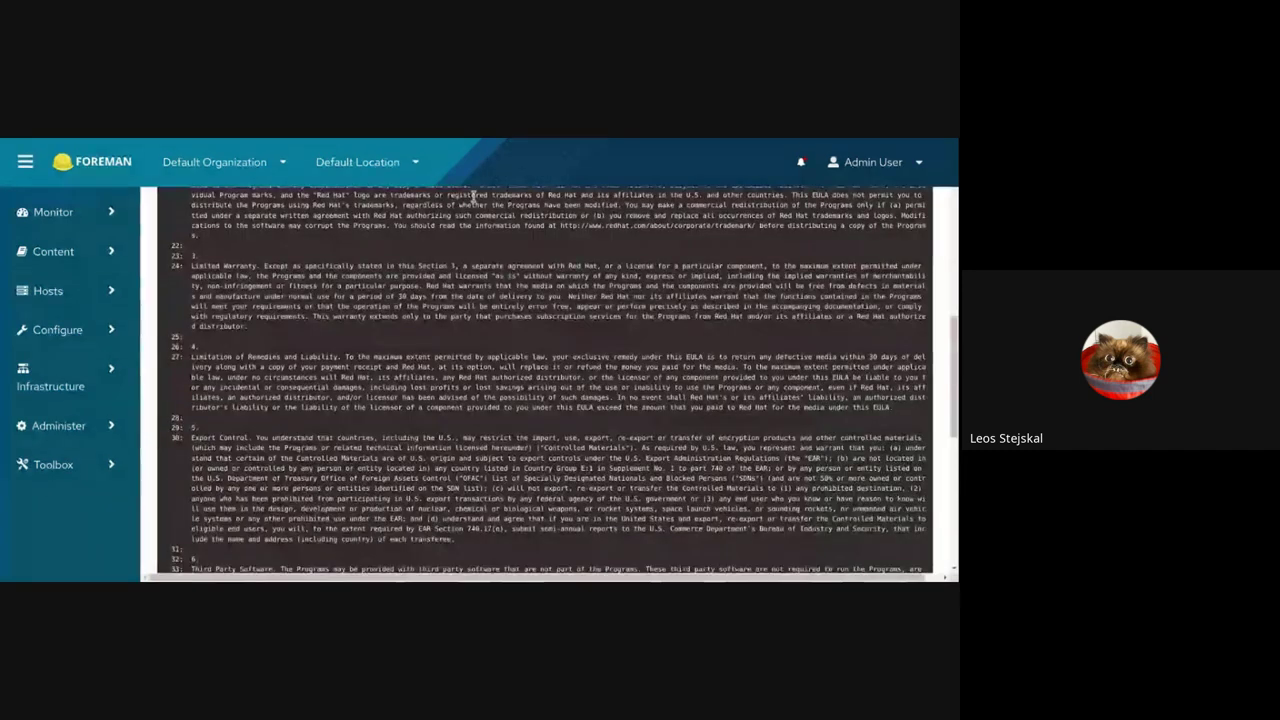
Examine the enlarged centos7.example.com output of the Convert2RHEL analyze job with telemetry "yes", highlighting the line about the CentOS Linux version
{"action": "scroll", "coordinate": [565, 368], "scroll_direction": "up", "scroll_amount": 10}
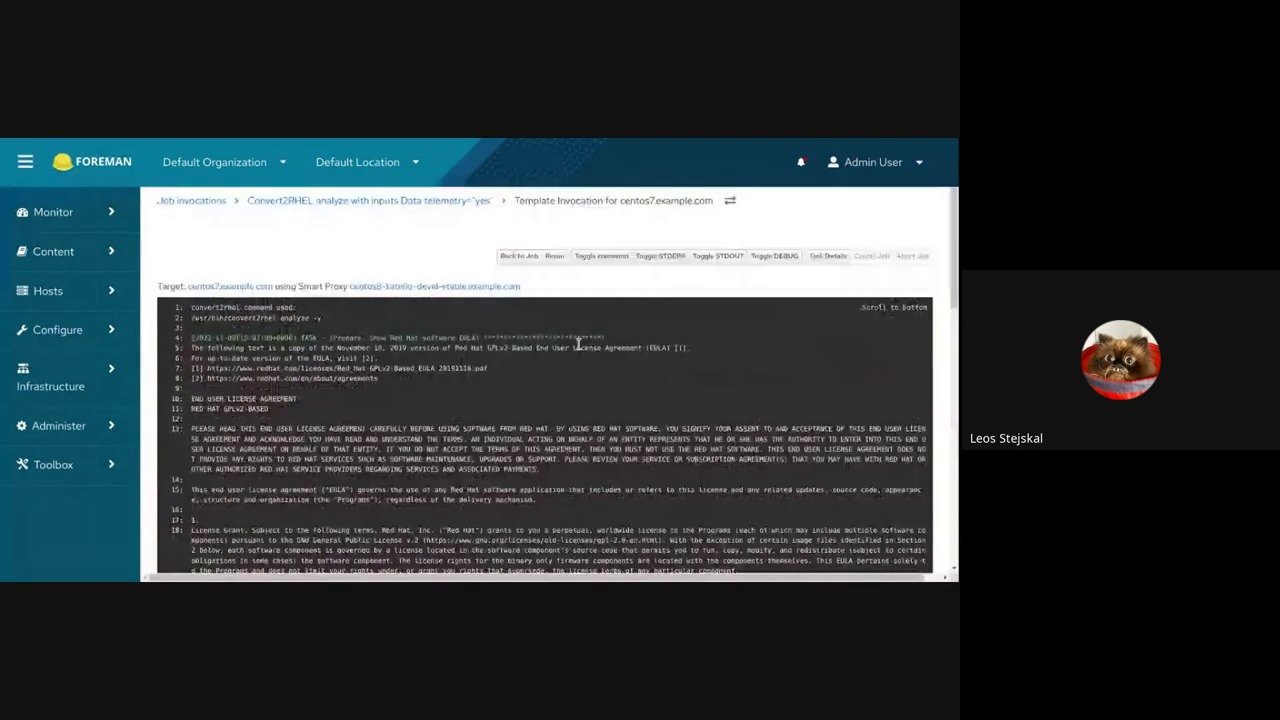
{"action": "key", "text": "ctrl+plus"}
{"action": "key", "text": "ctrl+plus"}
{"action": "scroll", "coordinate": [565, 368], "scroll_direction": "down", "scroll_amount": 2}
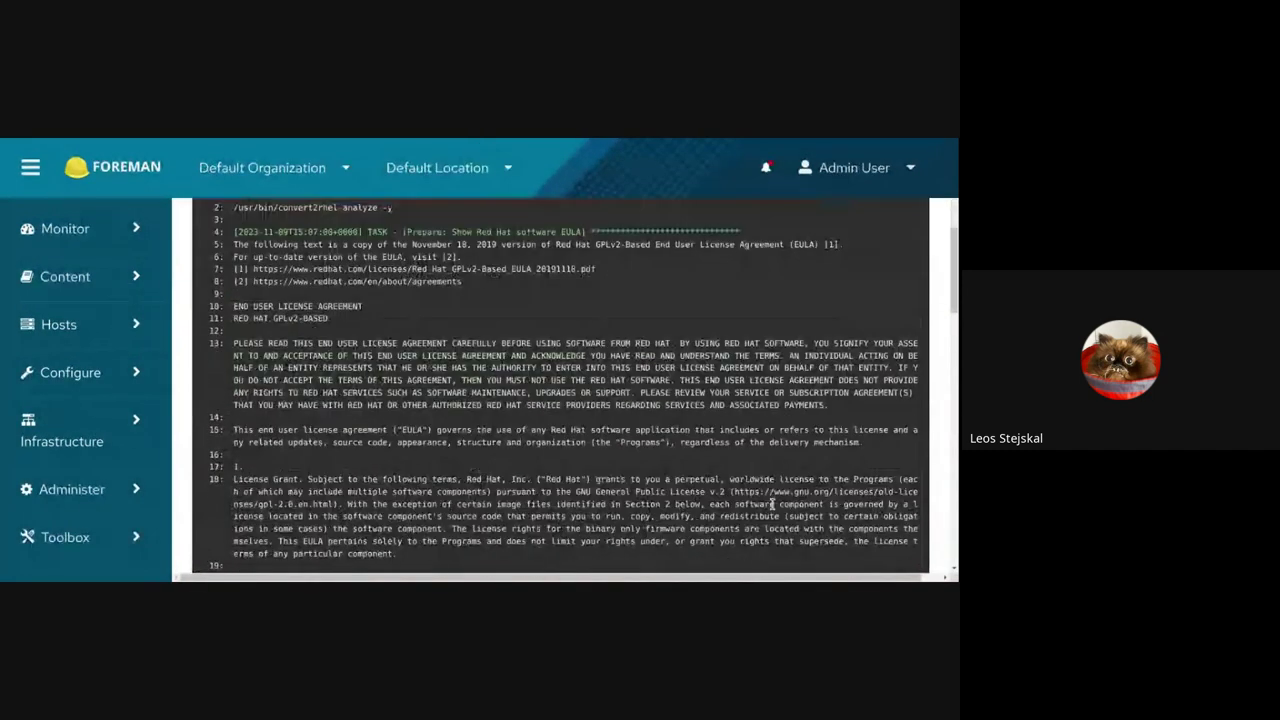
{"action": "scroll", "coordinate": [543, 416], "scroll_direction": "down", "scroll_amount": 5}
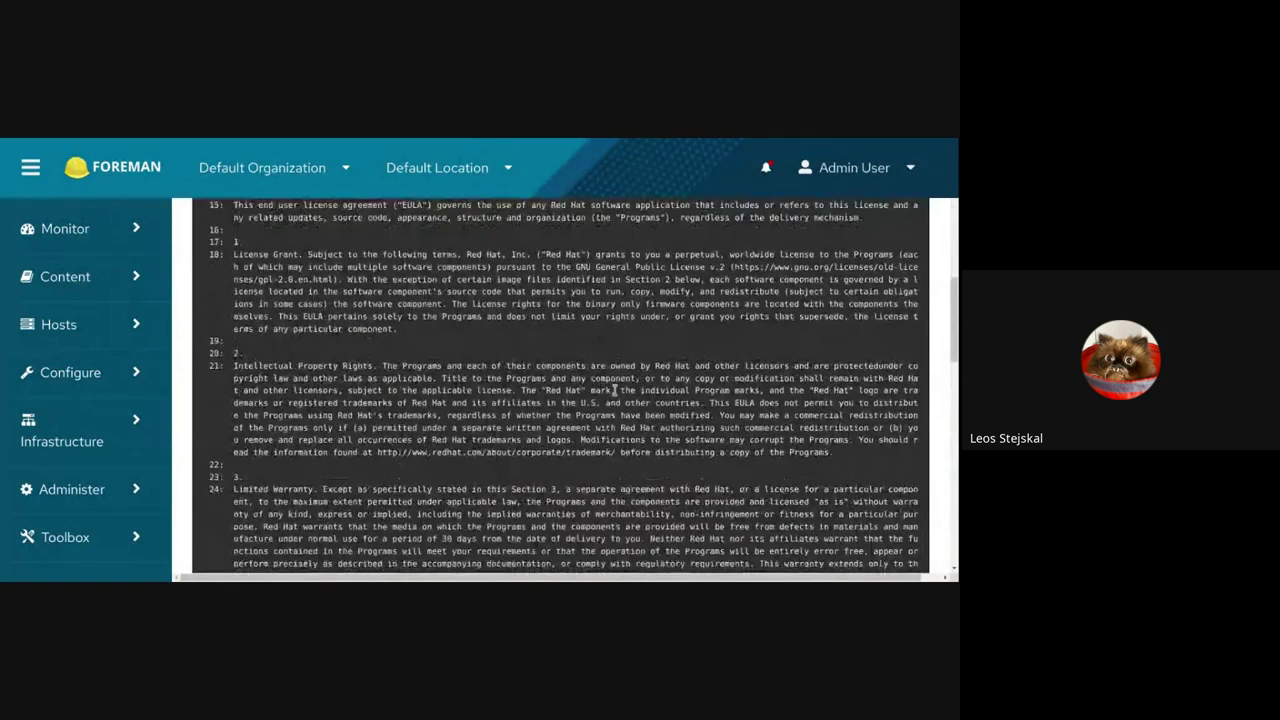
{"action": "scroll", "coordinate": [615, 389], "scroll_direction": "down", "scroll_amount": 10}
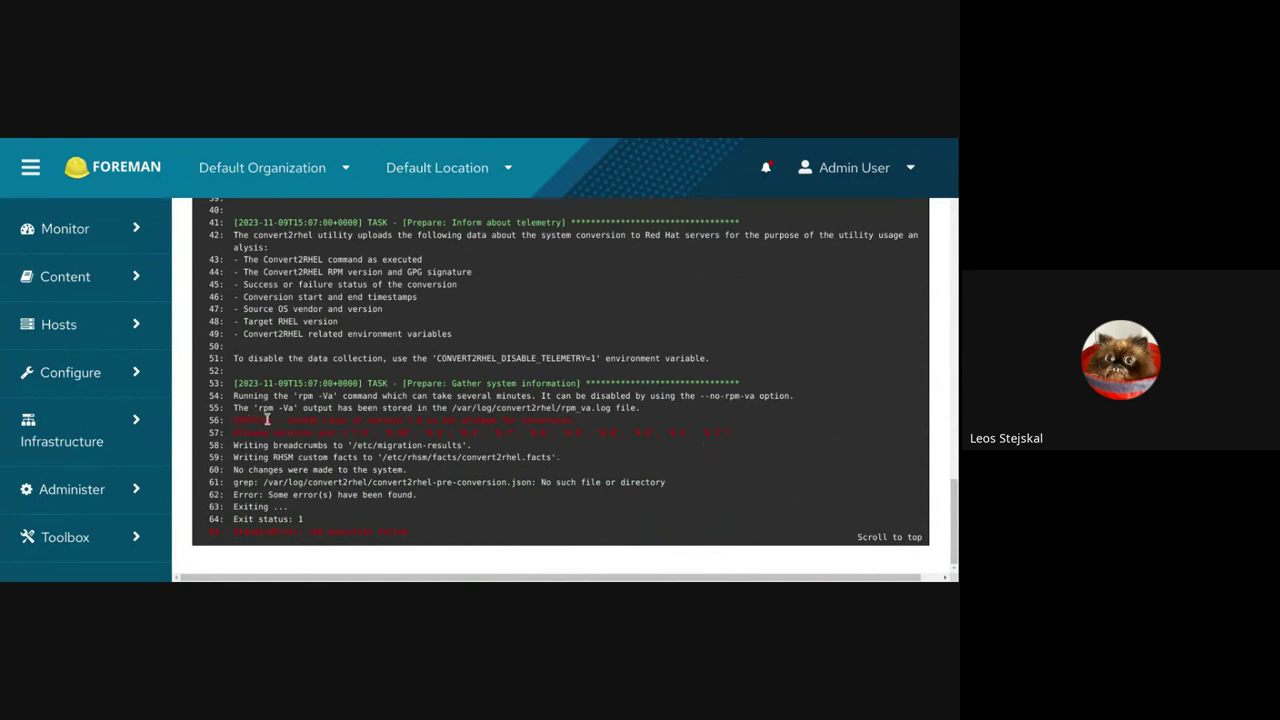
{"action": "left_click_drag", "start_coordinate": [264, 420], "coordinate": [590, 426]}
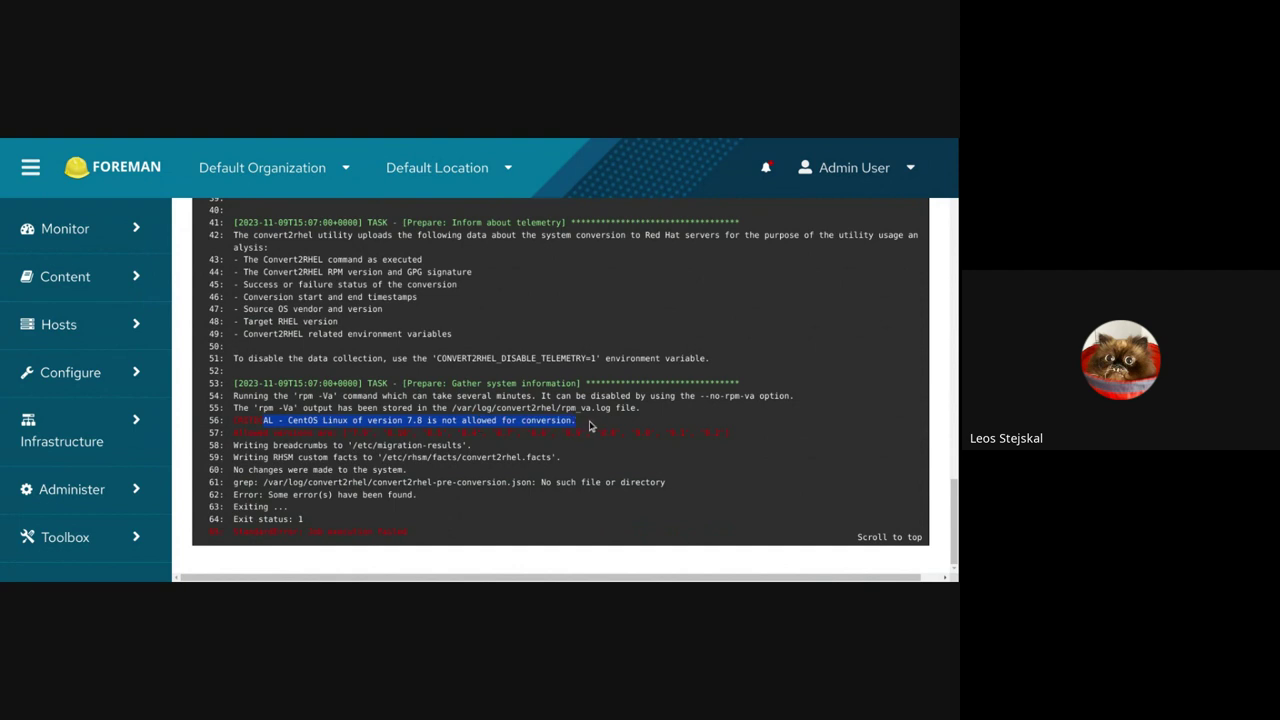
{"action": "left_click", "coordinate": [309, 426]}
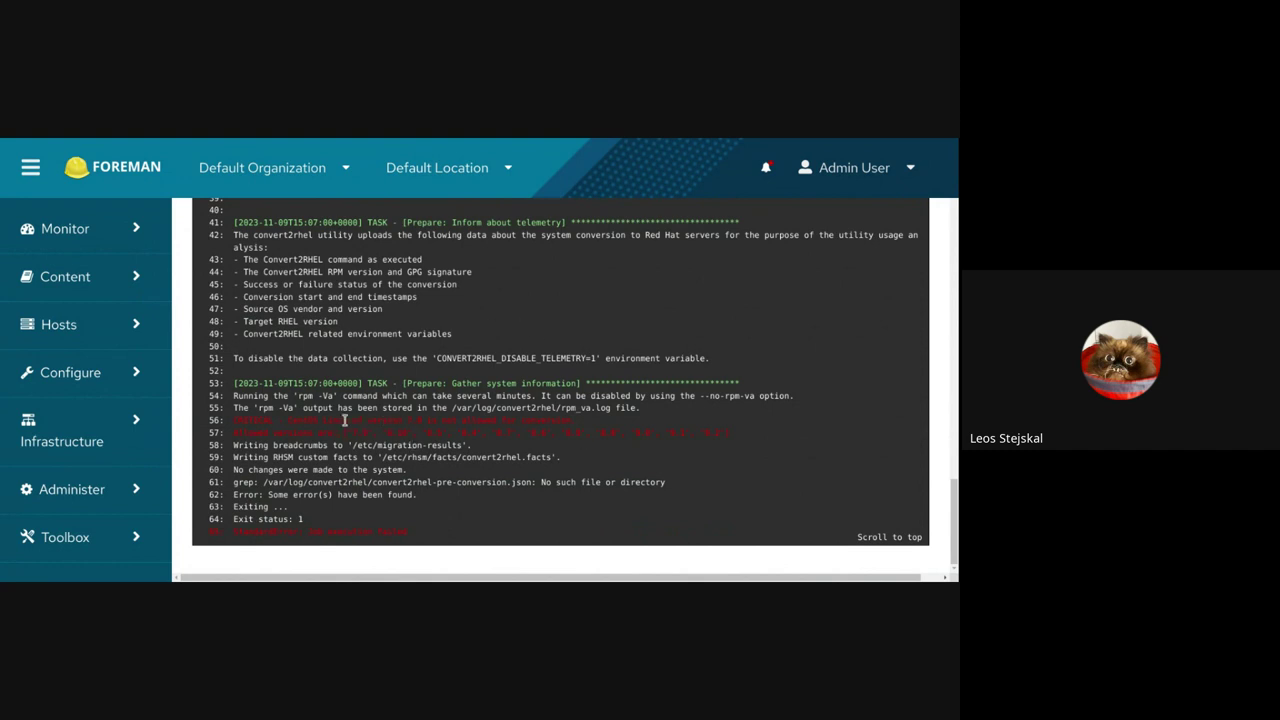
{"action": "left_click_drag", "start_coordinate": [335, 421], "coordinate": [488, 421]}
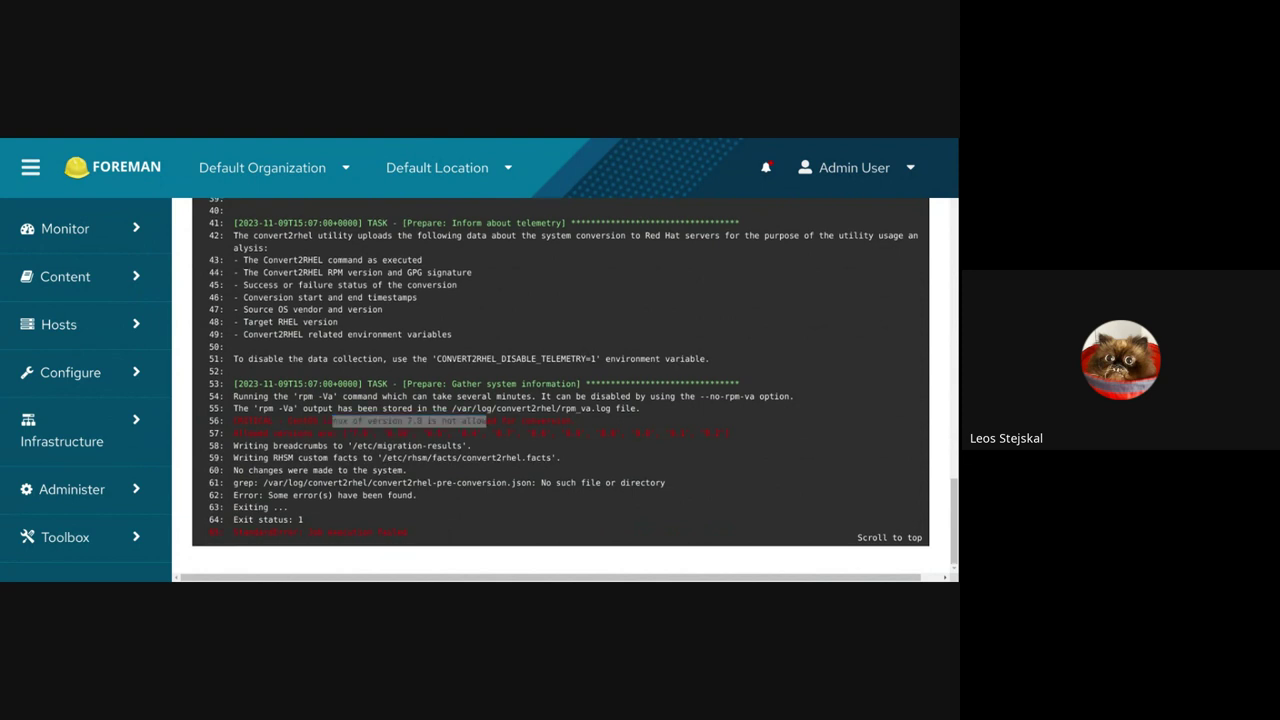
Examine the output of the telemetry-disabled Convert2RHEL analyze run, from system information and package downloads to the final check results
{"action": "scroll", "coordinate": [834, 451], "scroll_direction": "up", "scroll_amount": 10}
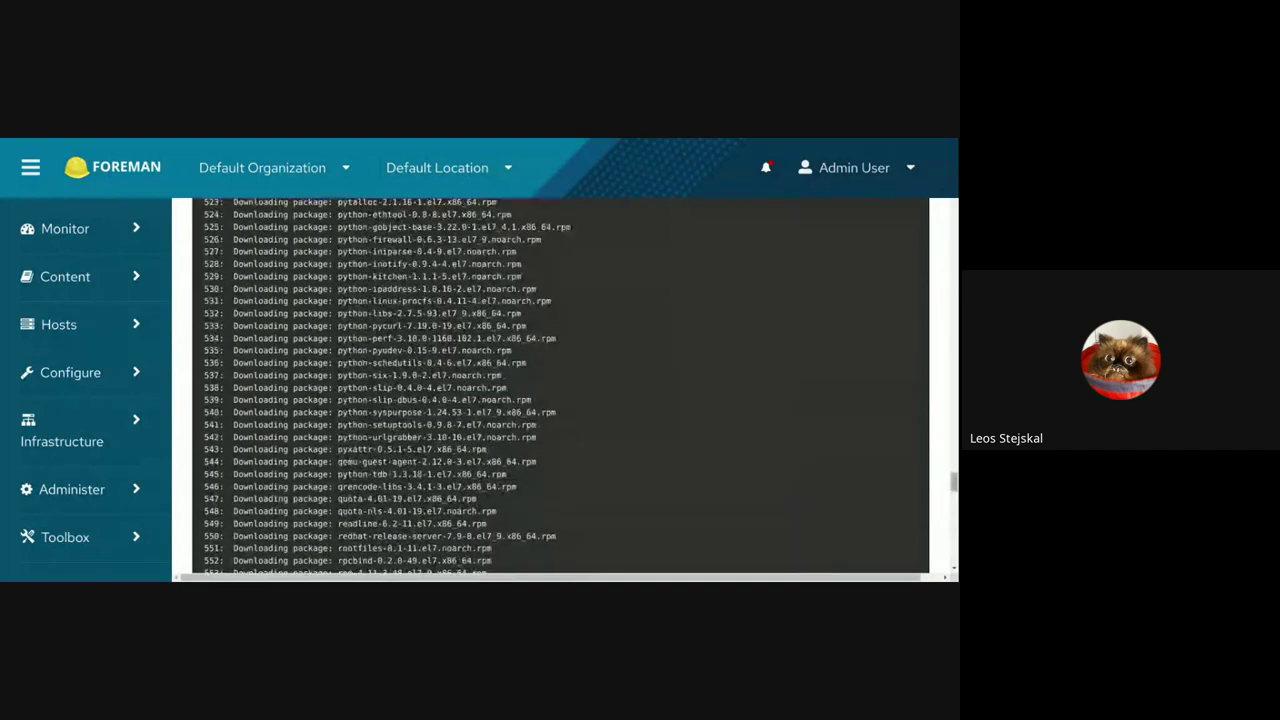
{"action": "scroll", "coordinate": [560, 385], "scroll_direction": "up", "scroll_amount": 15}
{"action": "scroll", "coordinate": [560, 385], "scroll_direction": "down", "scroll_amount": 6}
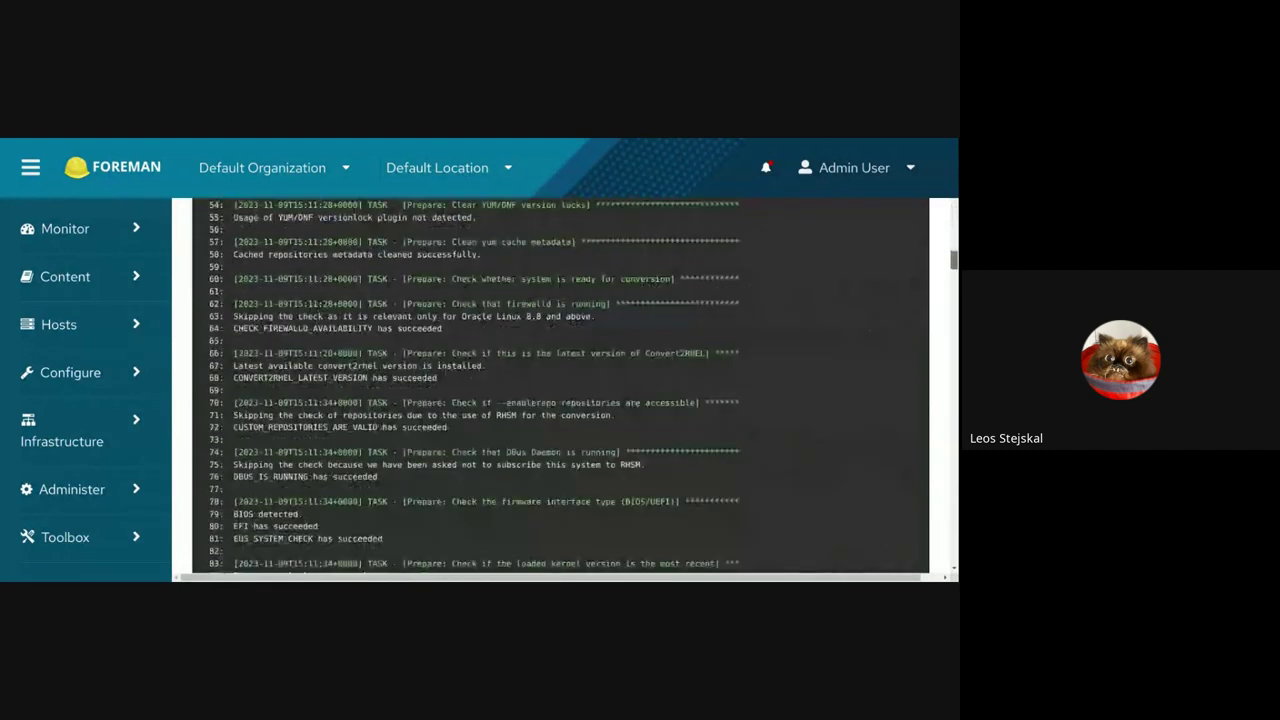
{"action": "scroll", "coordinate": [600, 370], "scroll_direction": "up", "scroll_amount": 4}
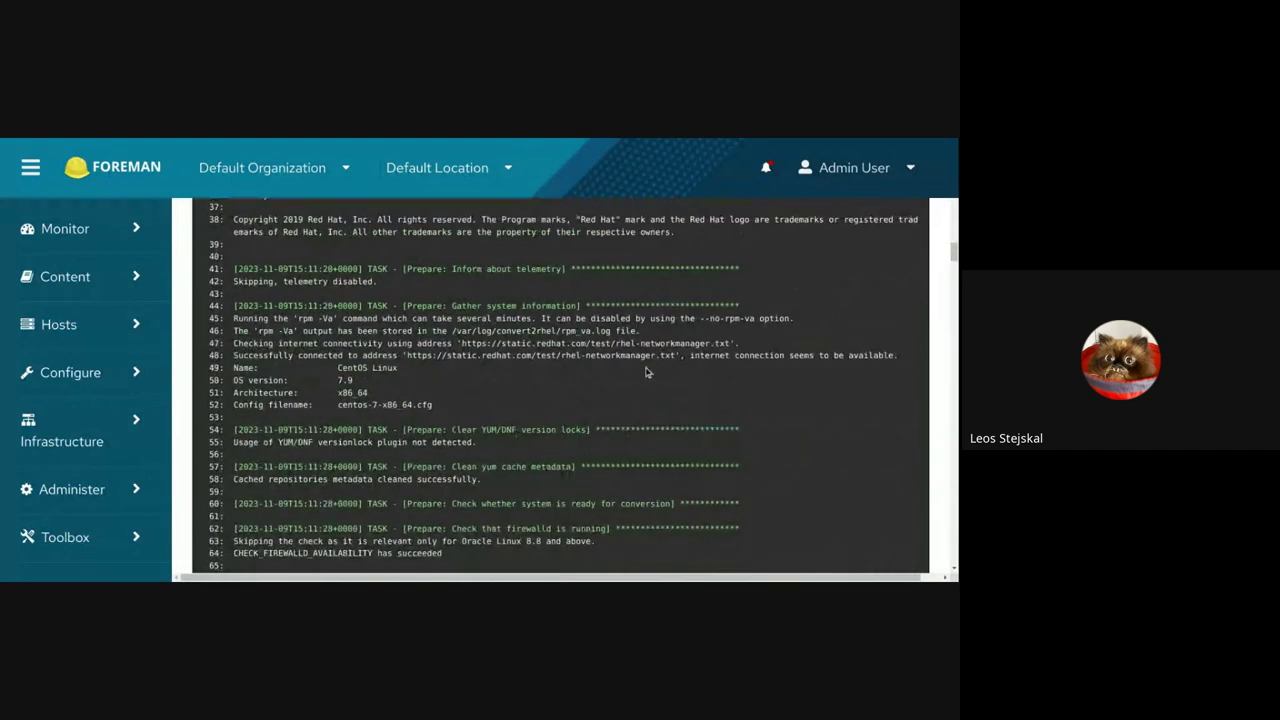
{"action": "scroll", "coordinate": [654, 354], "scroll_direction": "down", "scroll_amount": 20}
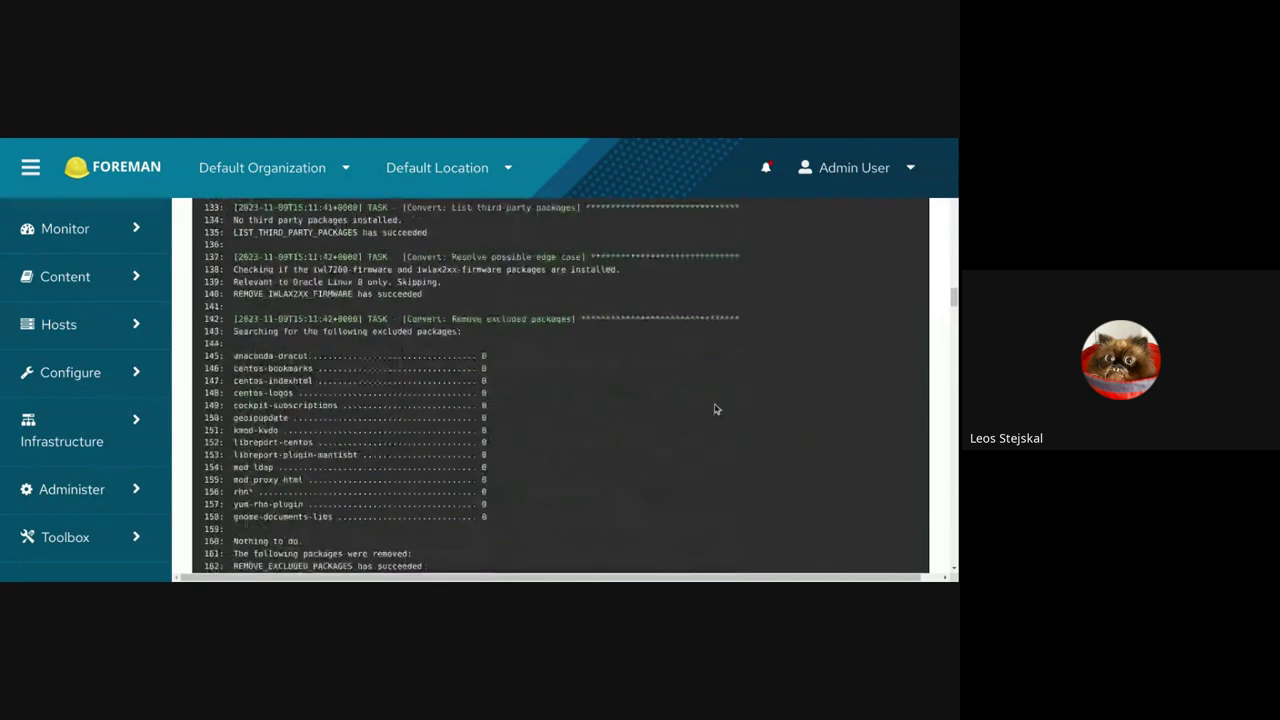
{"action": "scroll", "coordinate": [715, 409], "scroll_direction": "down", "scroll_amount": 20}
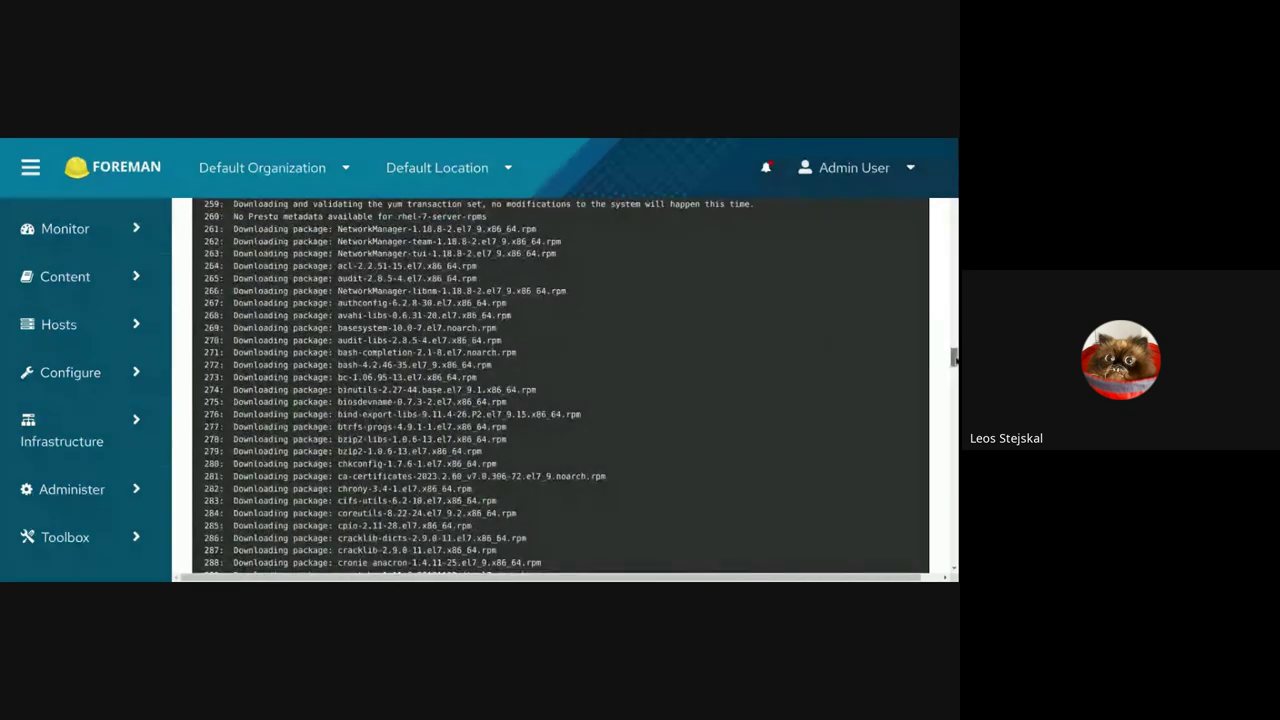
{"action": "scroll", "coordinate": [560, 385], "scroll_direction": "down", "scroll_amount": 20}
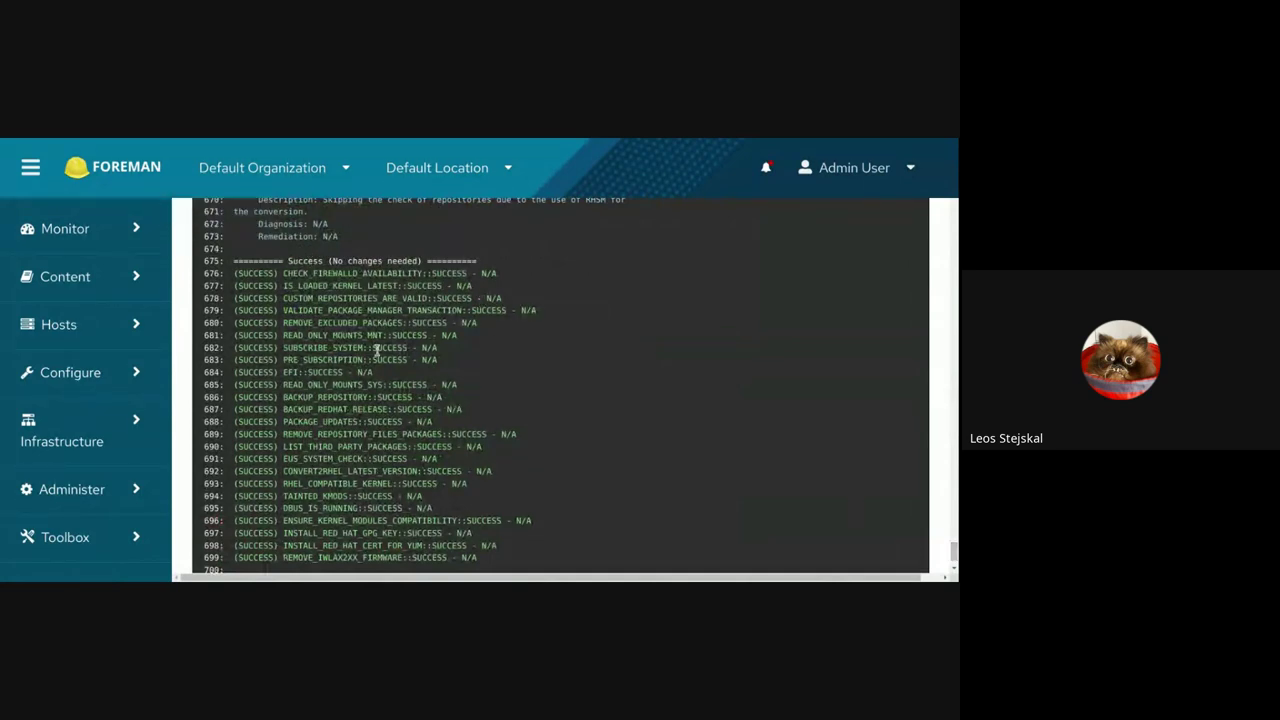
{"action": "scroll", "coordinate": [377, 349], "scroll_direction": "up", "scroll_amount": 3}
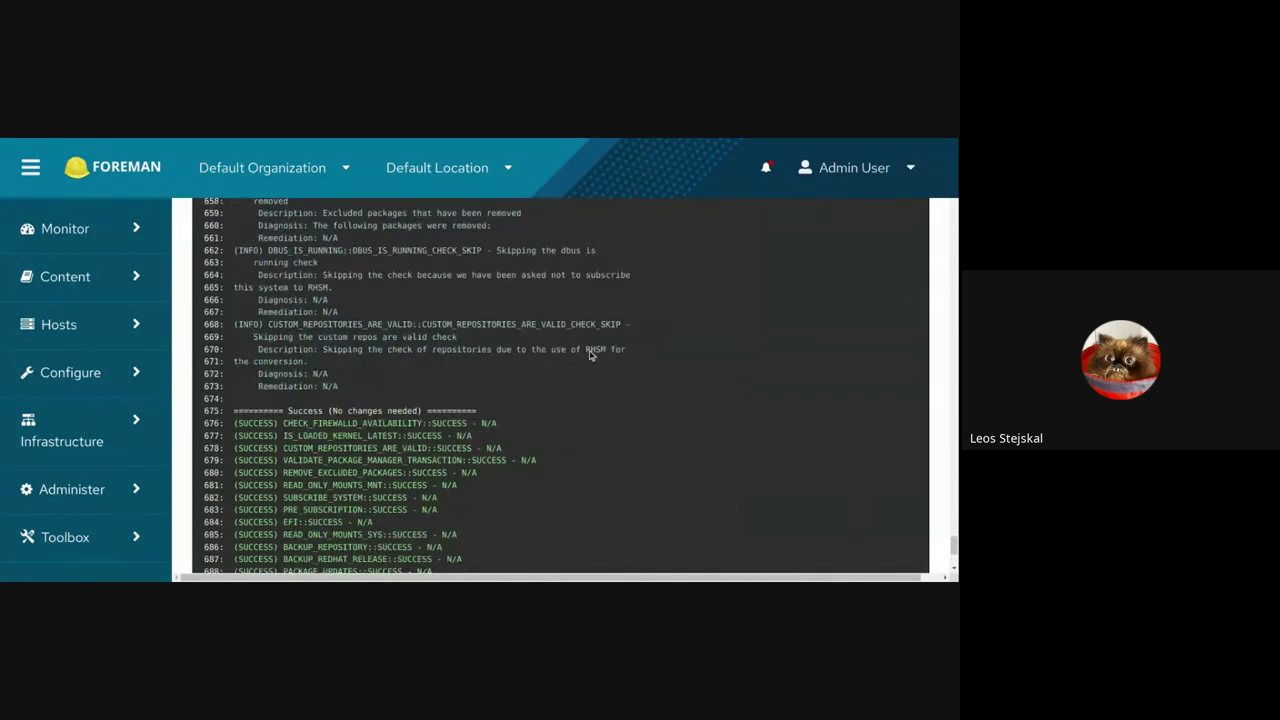